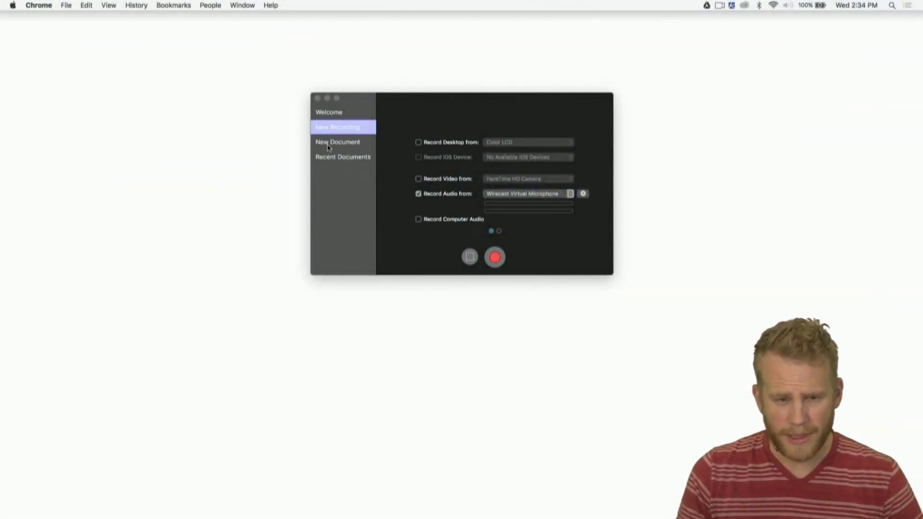
# Create a new 1080p HD document, 1920 by 1080, with a 60 fps timeline.
pyautogui.click(328, 143)
pyautogui.click(328, 143)
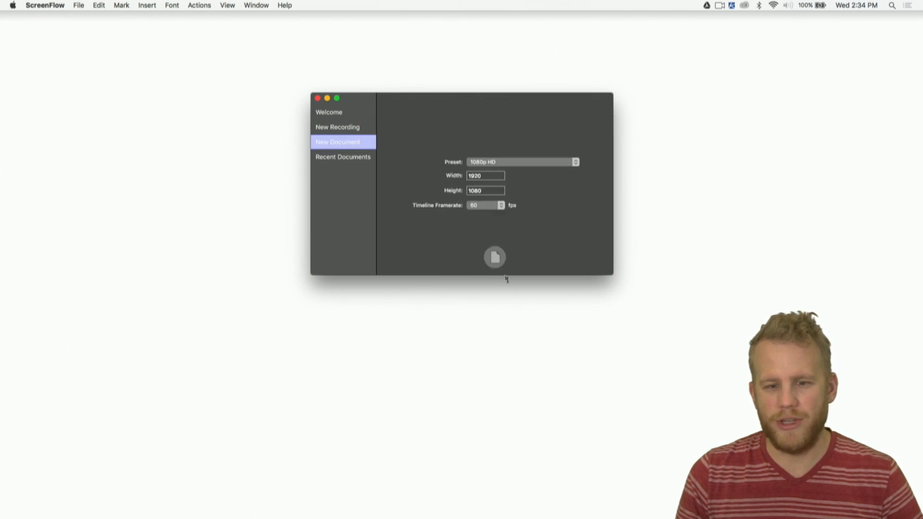
pyautogui.click(502, 264)
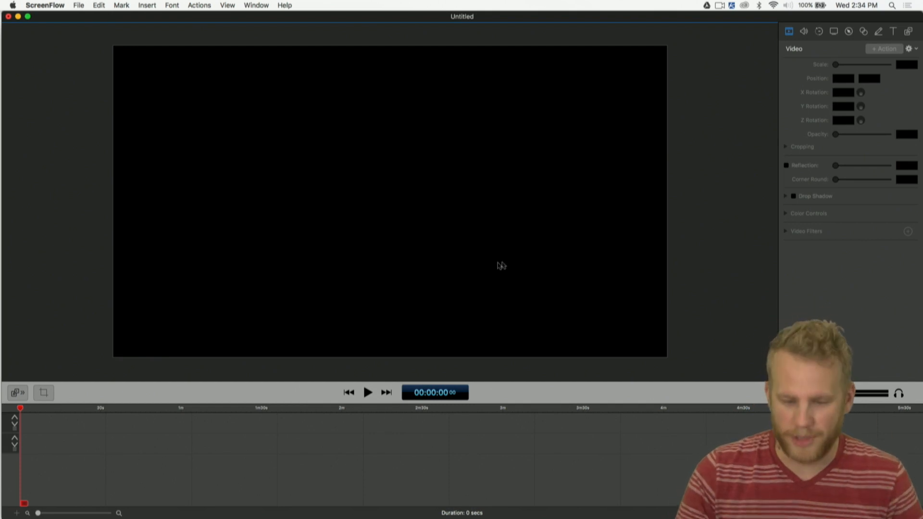
# Add the Face Down Wok clip from the global media library to the start of the timeline and briefly preview it.
pyautogui.click(908, 31)
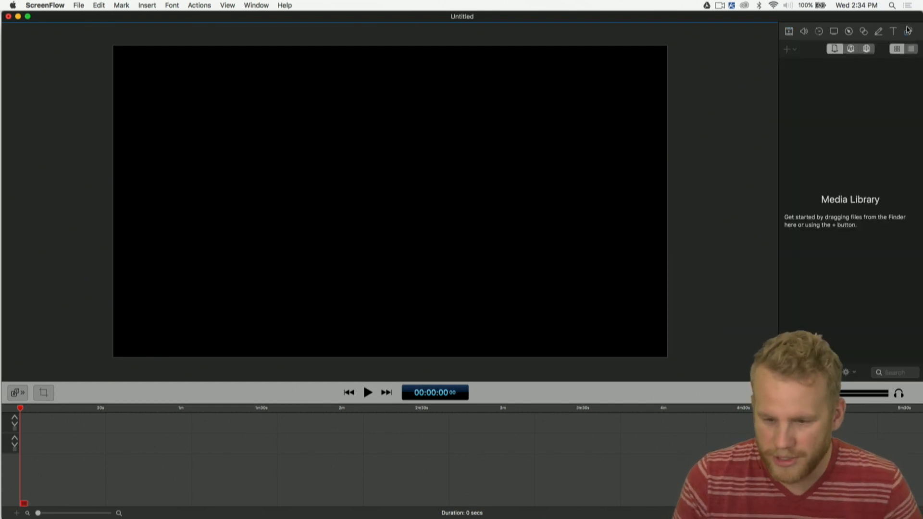
pyautogui.click(866, 49)
pyautogui.moveTo(582, 243); pyautogui.dragTo(43, 423)
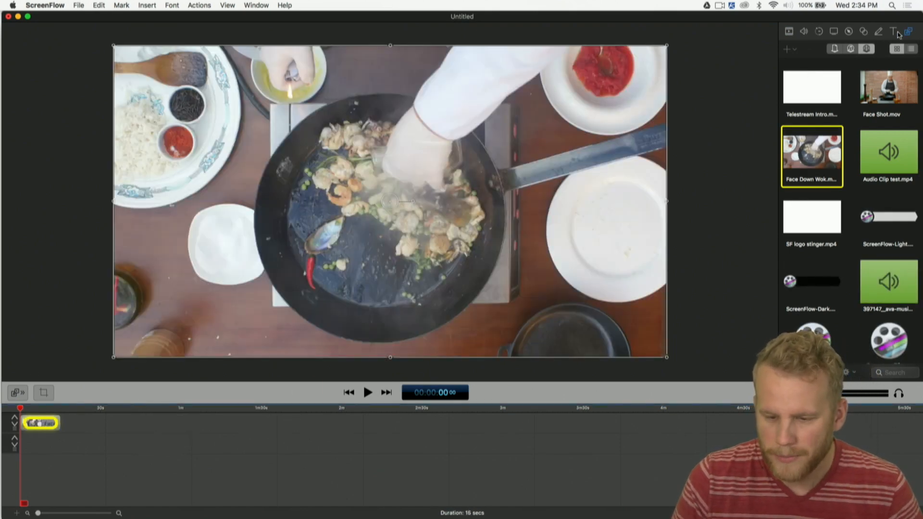
pyautogui.press('space')
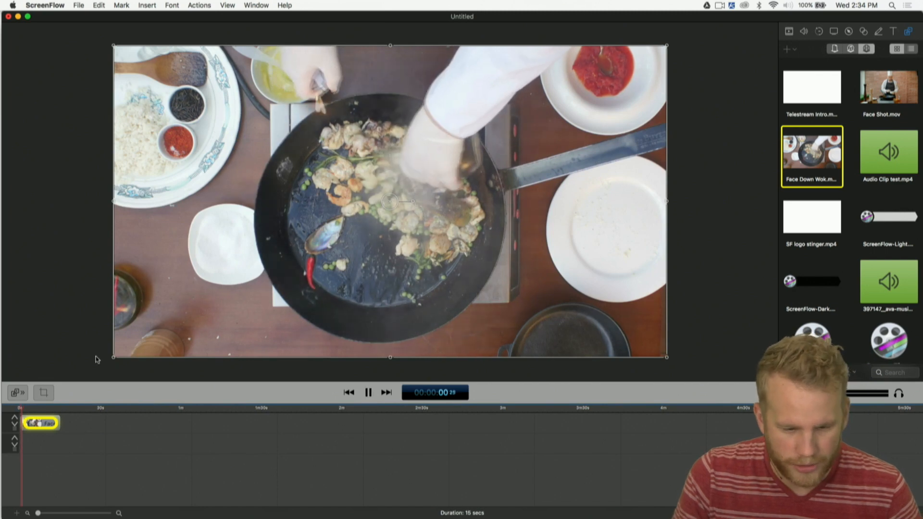
pyautogui.press('space')
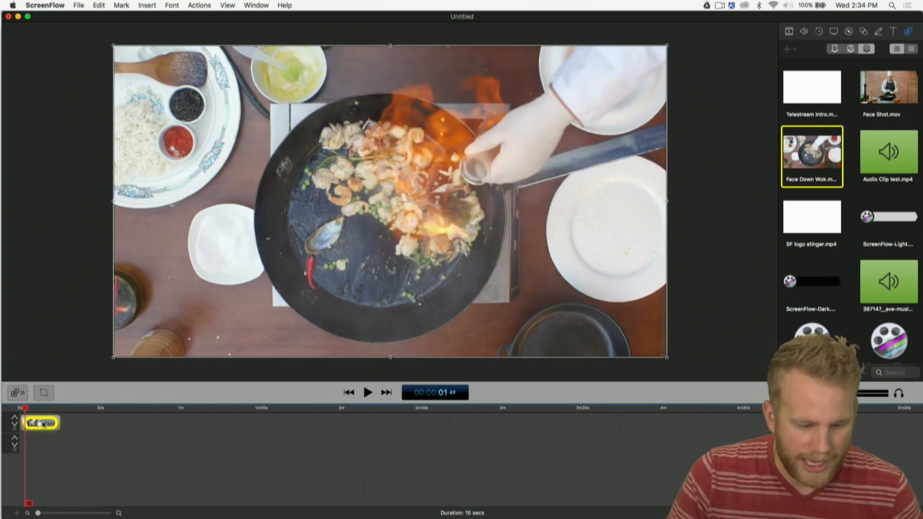
# Move the Face Down Wok clip down one track, then expand the upper two tracks and enlarge the timeline area.
pyautogui.moveTo(44, 426); pyautogui.dragTo(29, 447)
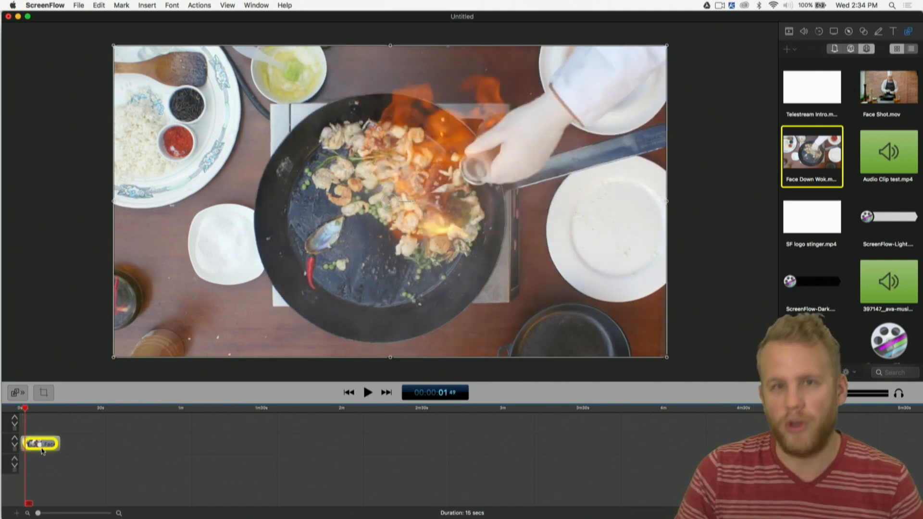
pyautogui.click(15, 420)
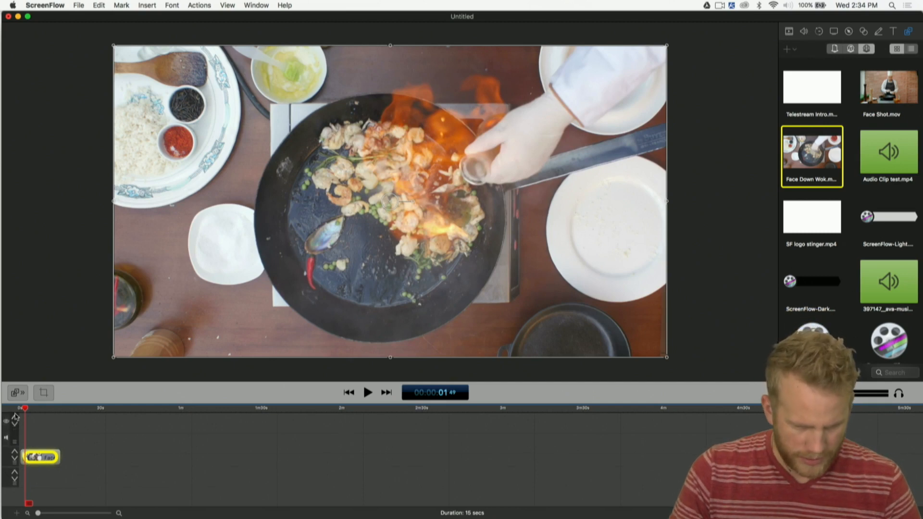
pyautogui.click(15, 454)
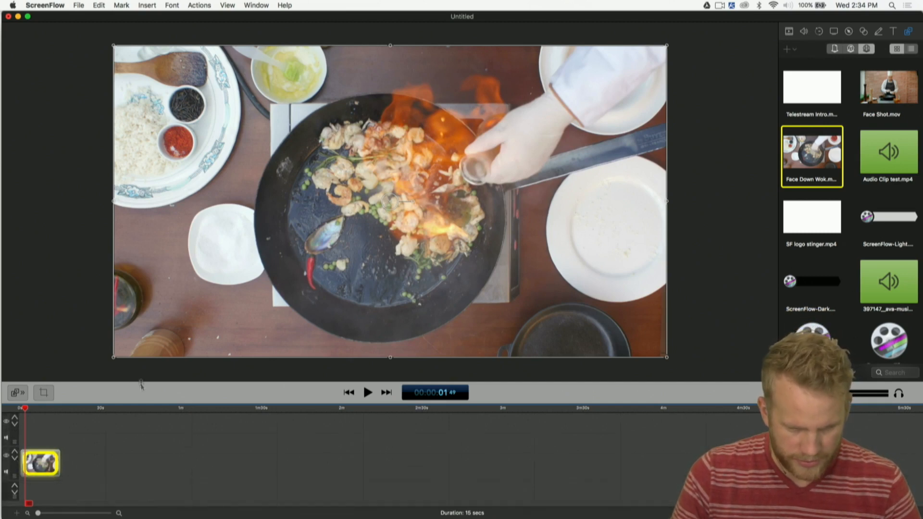
pyautogui.moveTo(142, 404); pyautogui.dragTo(143, 370)
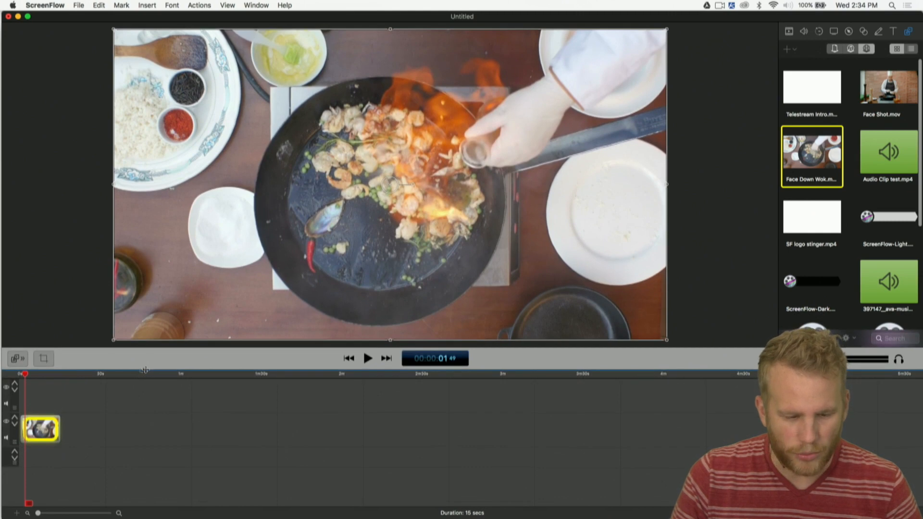
pyautogui.click(59, 392)
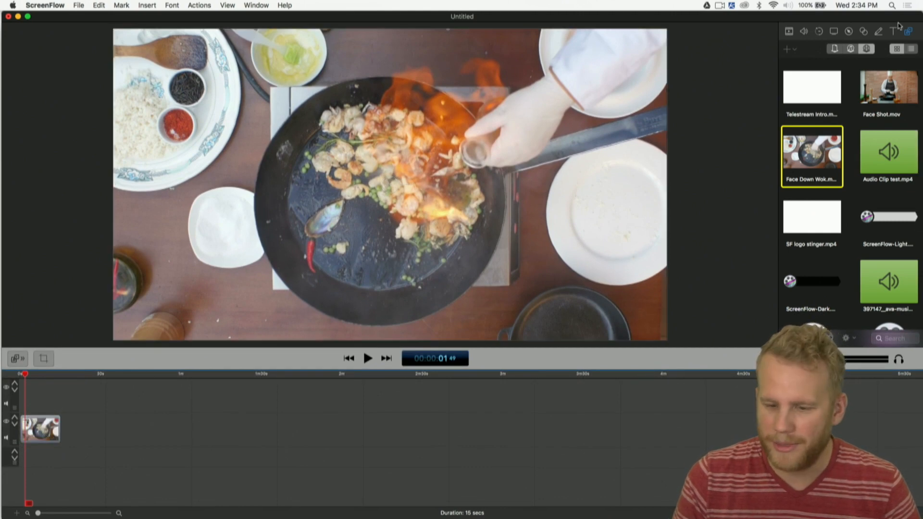
# Add a text box over the video reading "COOKING TIME!!!!".
pyautogui.click(894, 32)
pyautogui.click(894, 49)
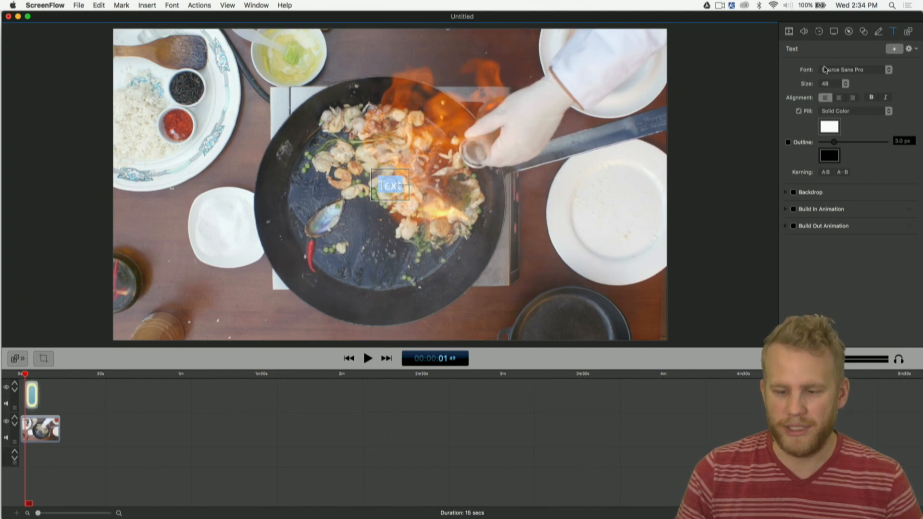
pyautogui.doubleClick(394, 187)
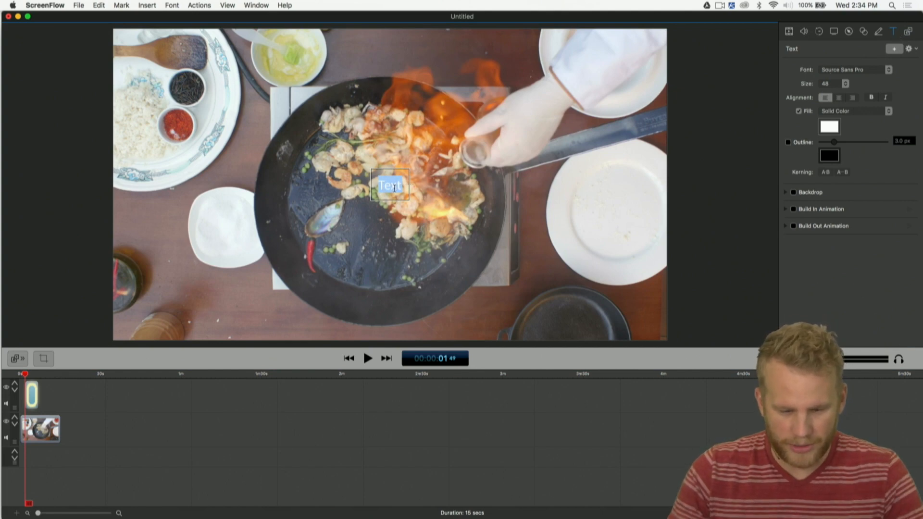
pyautogui.write('COOKING T')
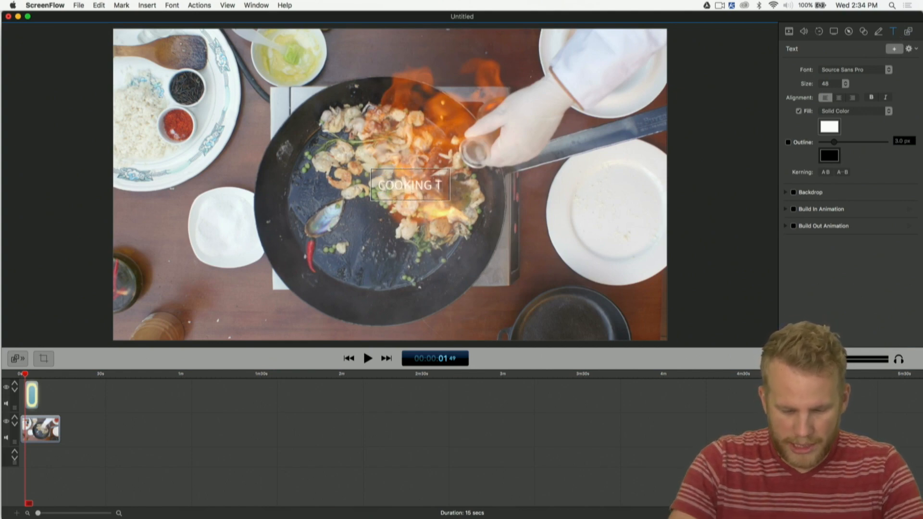
pyautogui.write('IME!!!!')
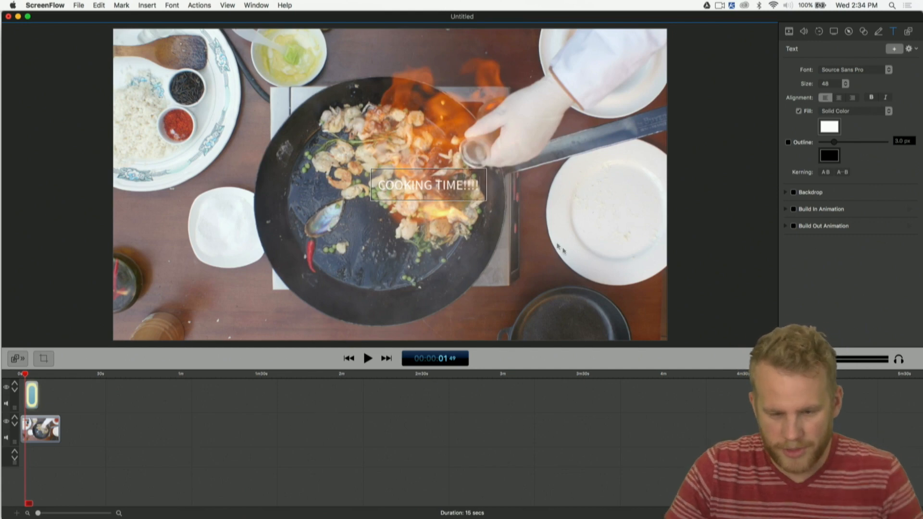
# Set the whole title to size 72 with a magenta FF00FF solid fill.
pyautogui.press('super+a')
pyautogui.click(846, 86)
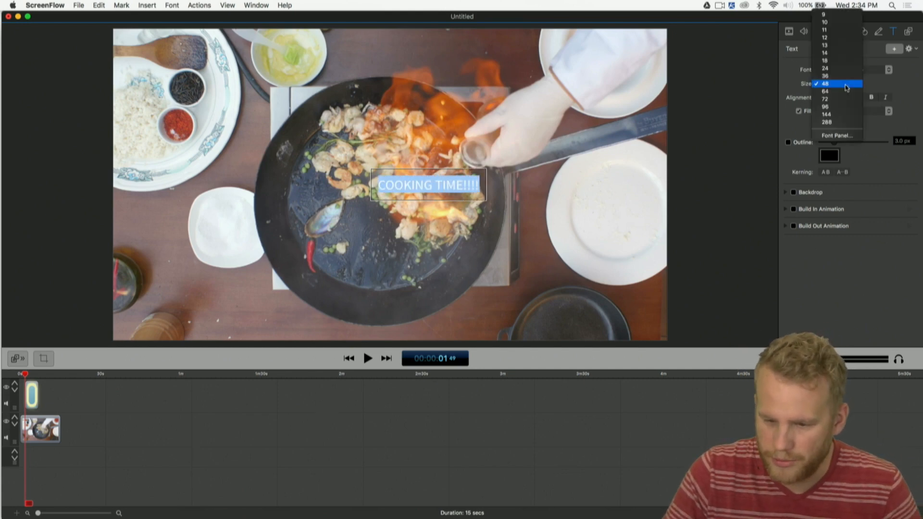
pyautogui.click(835, 99)
pyautogui.click(830, 127)
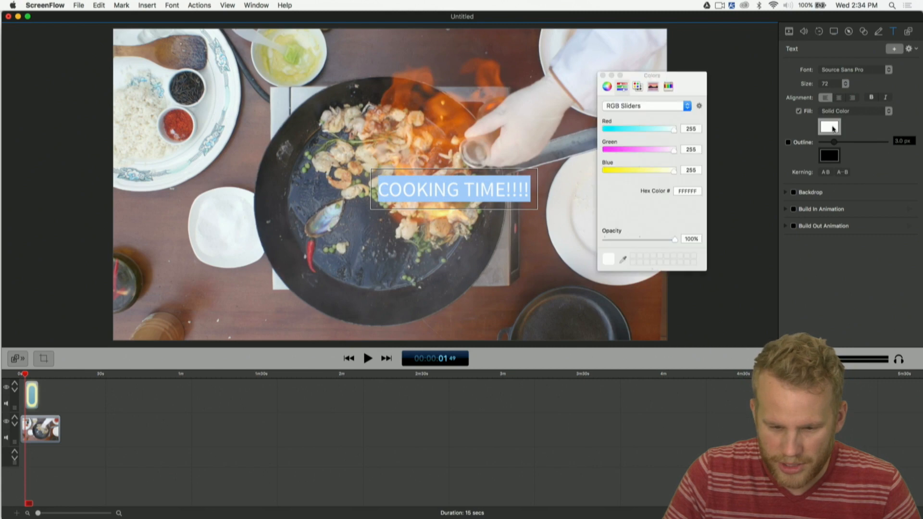
pyautogui.moveTo(666, 150); pyautogui.dragTo(447, 153)
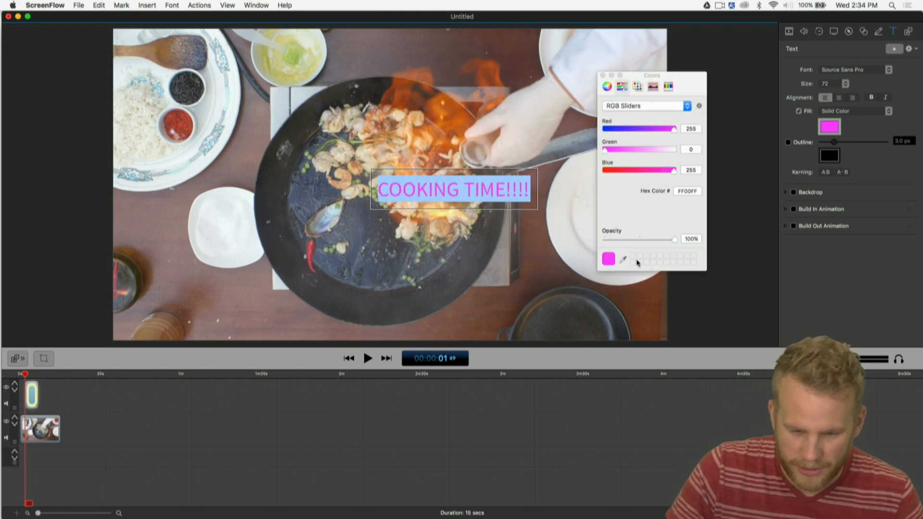
pyautogui.click(615, 308)
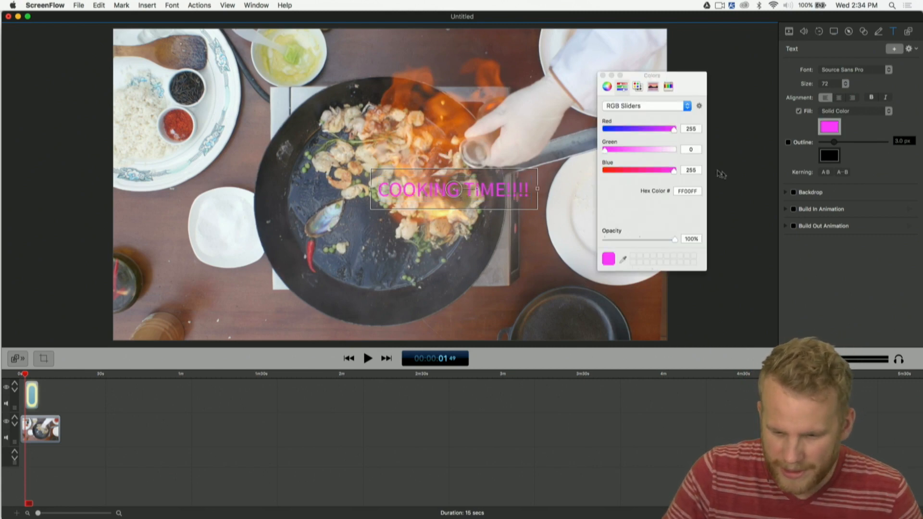
# Turn on the title's 3.0 px black outline and set its font size to 288.
pyautogui.click(788, 142)
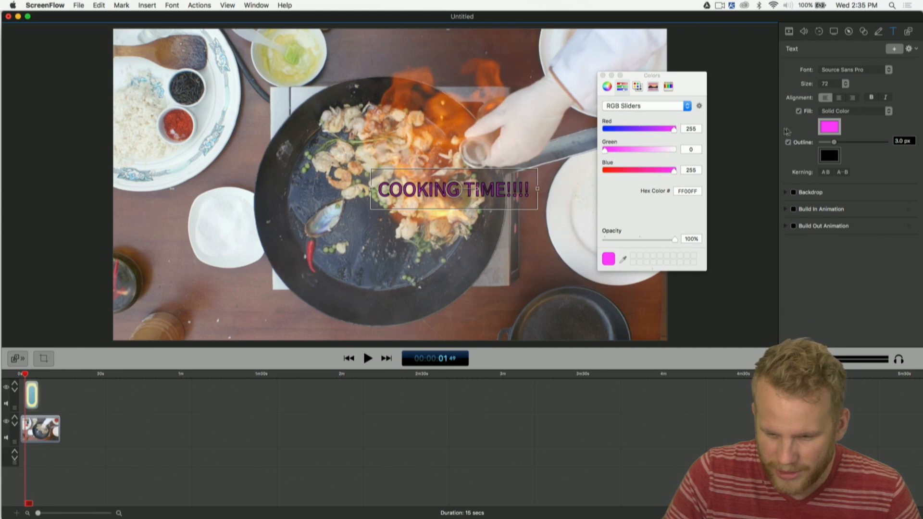
pyautogui.tripleClick(408, 189)
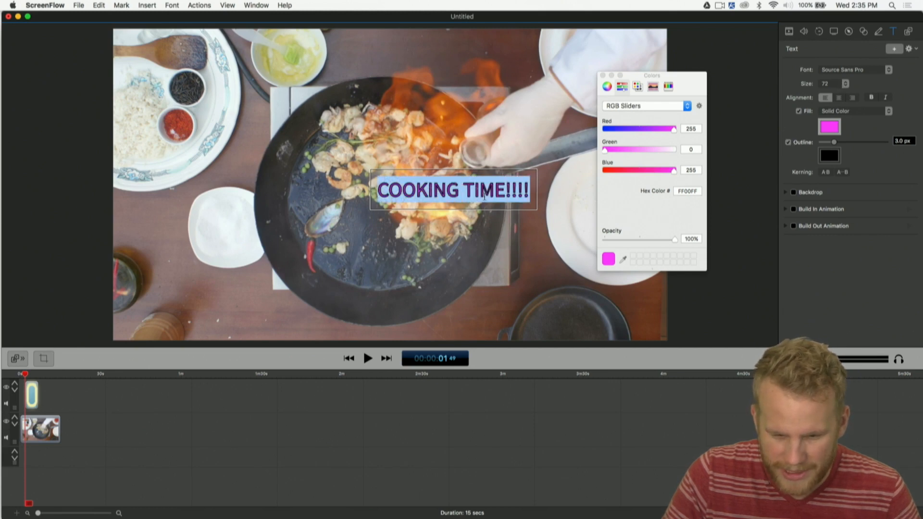
pyautogui.click(845, 84)
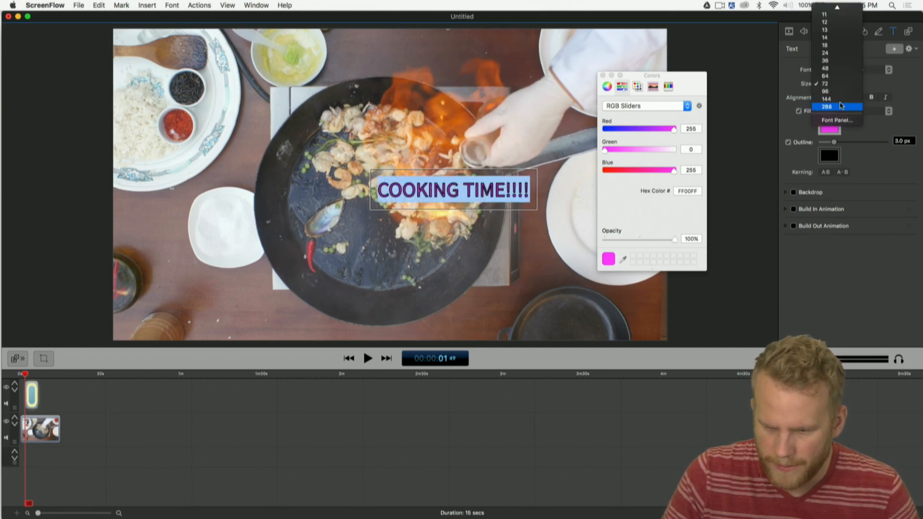
pyautogui.click(845, 106)
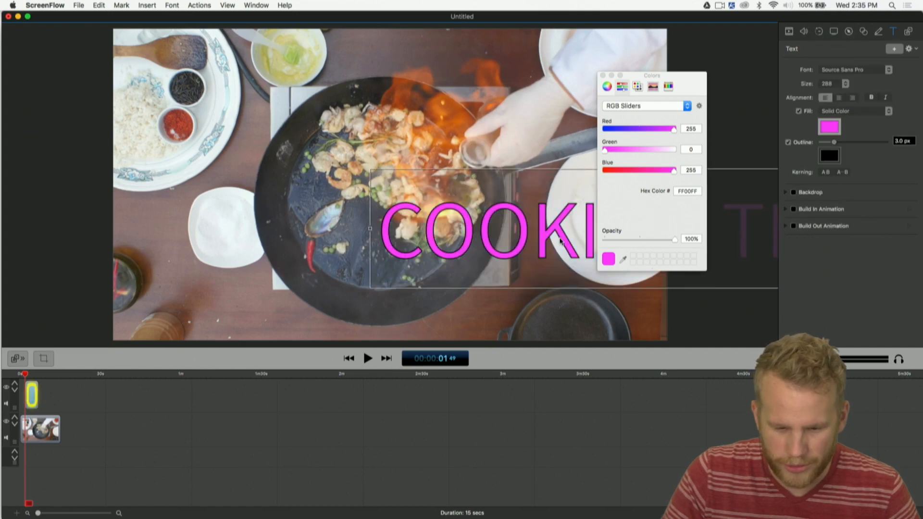
# Move the title to the upper part of the frame, starting near its left edge, and close the color picker.
pyautogui.moveTo(551, 240); pyautogui.dragTo(294, 112)
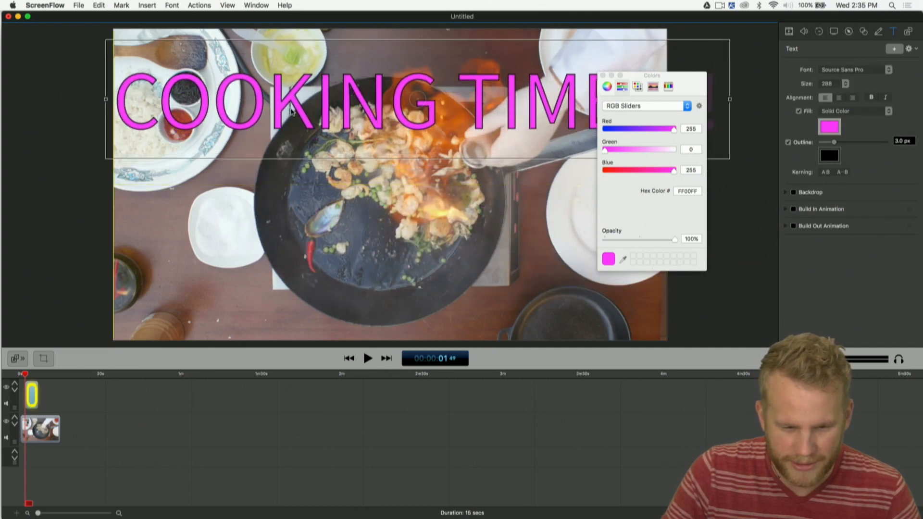
pyautogui.click(603, 75)
pyautogui.click(713, 290)
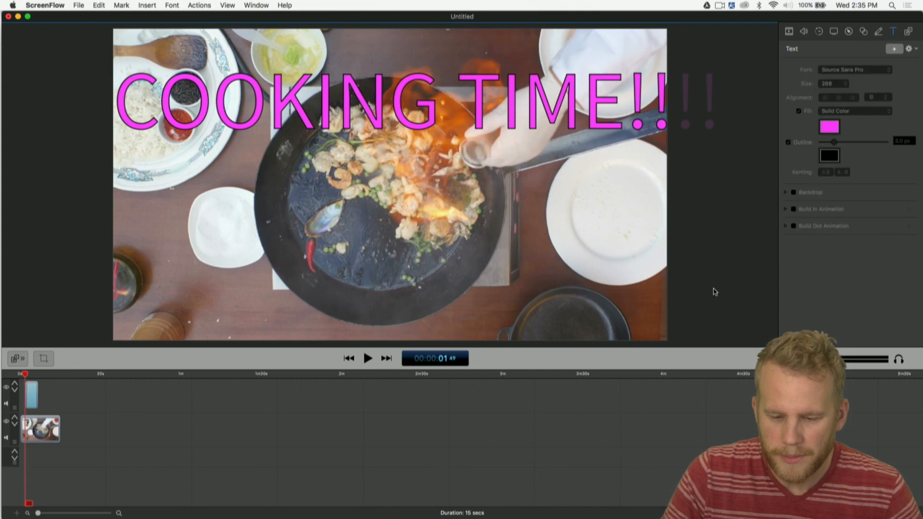
# Narrow the title's text box so it wraps onto two lines, center-align the text and position it over the pan.
pyautogui.click(497, 139)
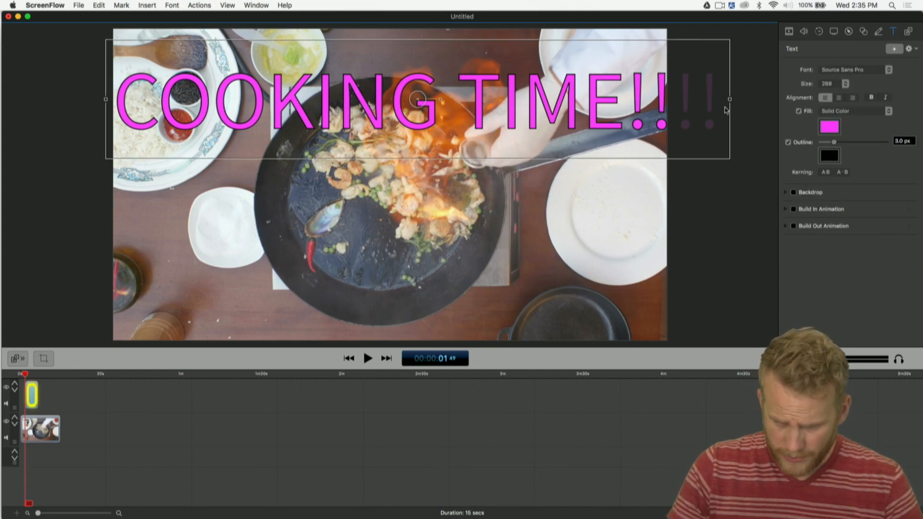
pyautogui.moveTo(727, 100); pyautogui.dragTo(764, 159)
pyautogui.click(841, 99)
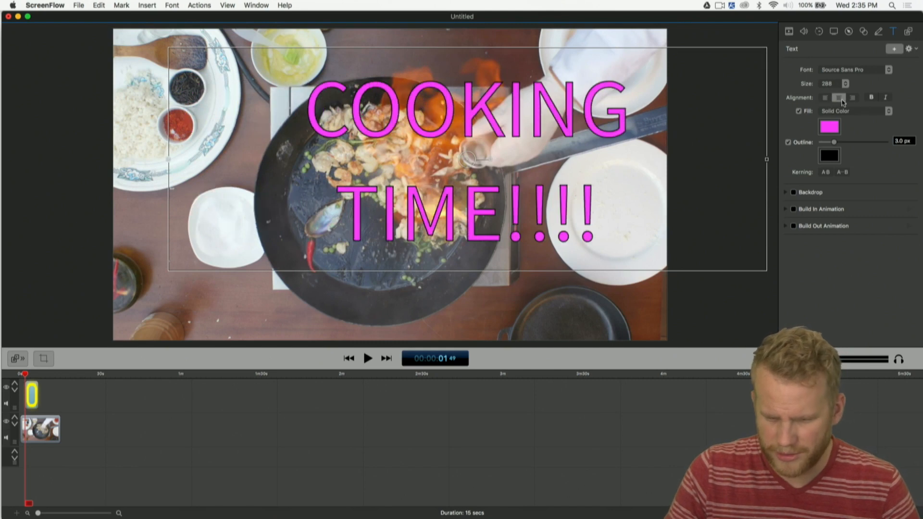
pyautogui.moveTo(478, 176); pyautogui.dragTo(416, 202)
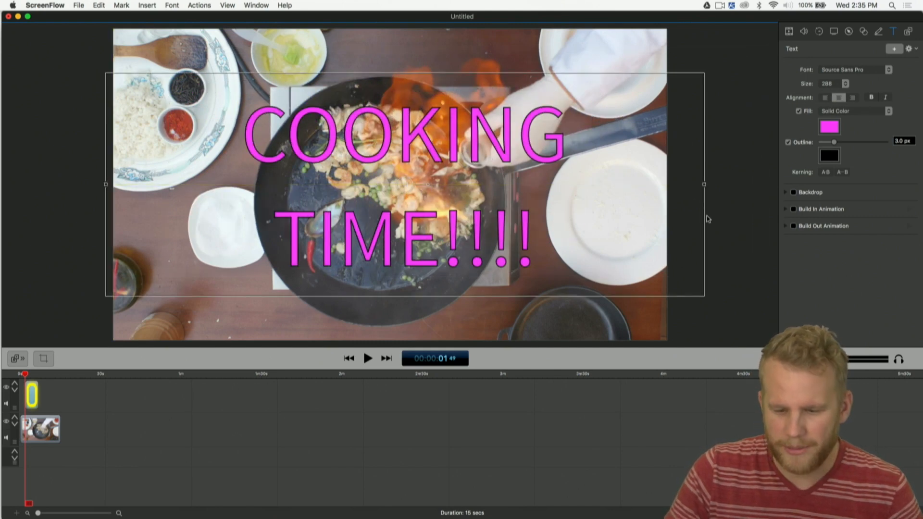
pyautogui.click(727, 224)
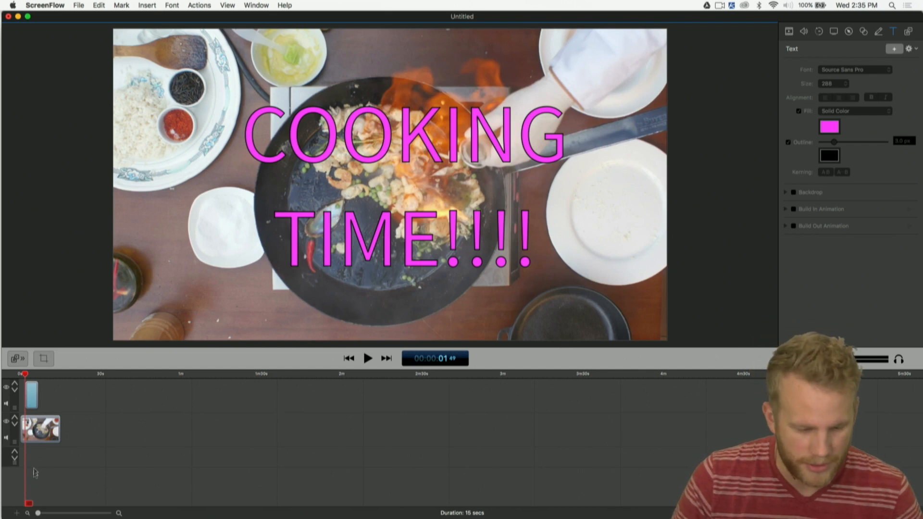
# Move the title clip to the start of the timeline and extend it to the end of the Face Down Wok clip.
pyautogui.hotkey('ctrl', 'z')
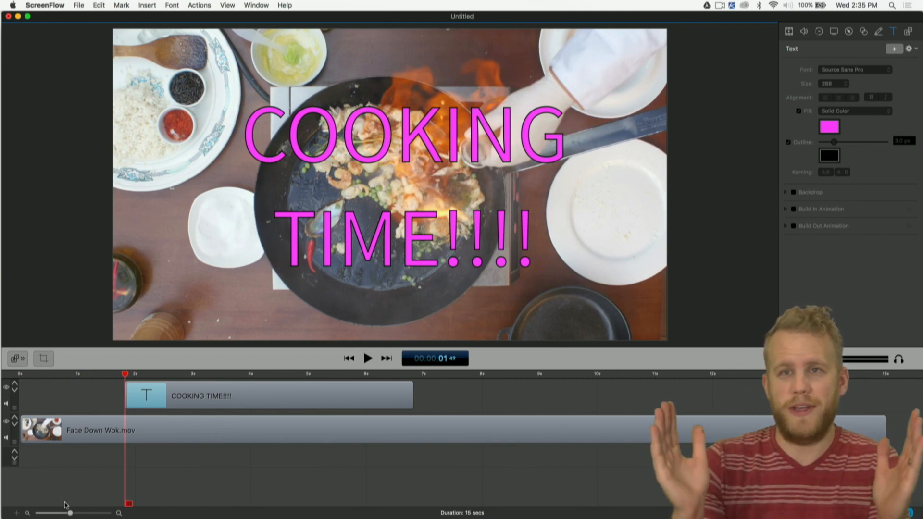
pyautogui.moveTo(1, 269)
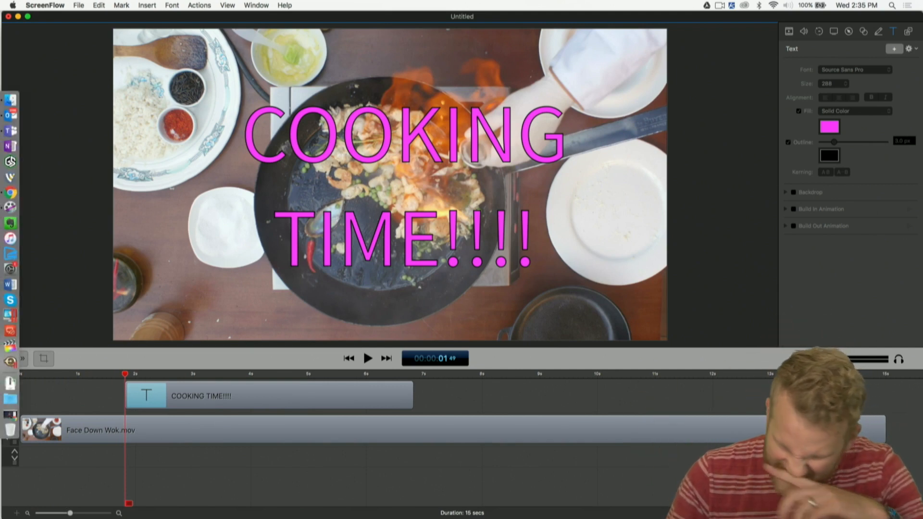
pyautogui.moveTo(281, 396); pyautogui.dragTo(180, 370)
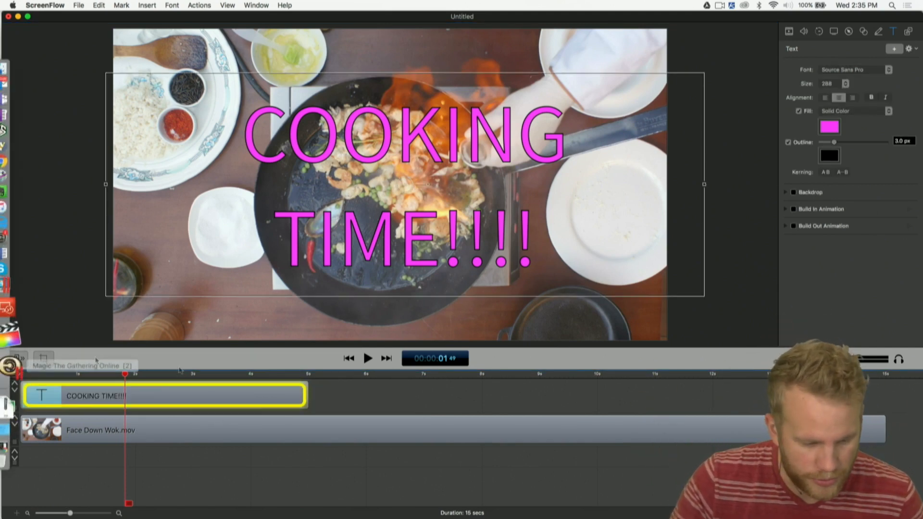
pyautogui.moveTo(306, 395); pyautogui.dragTo(882, 396)
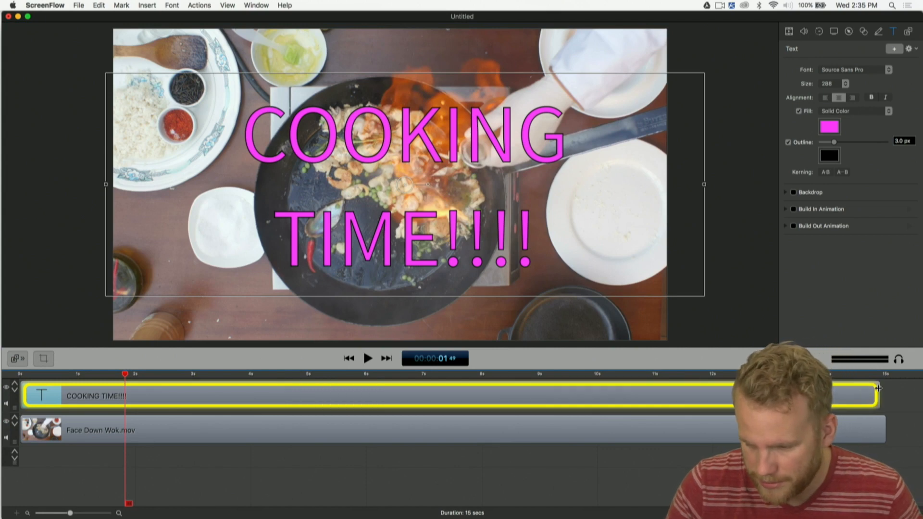
pyautogui.click(625, 511)
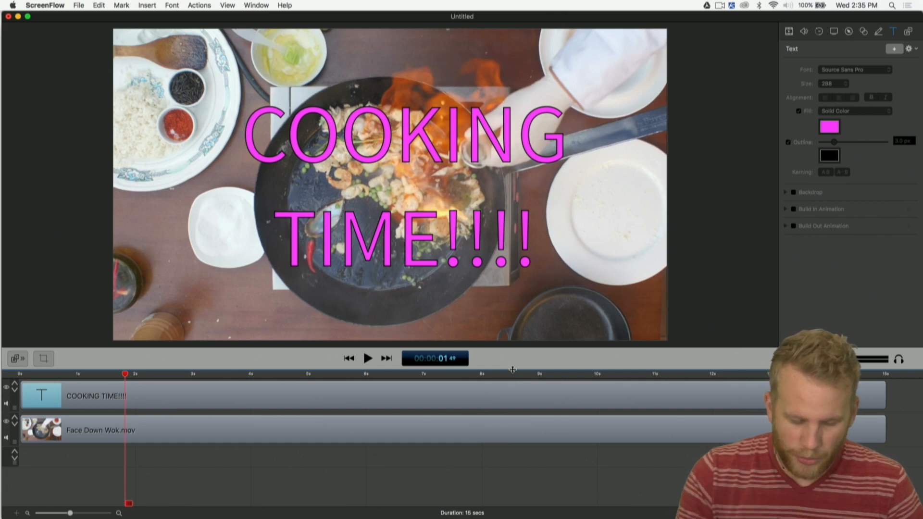
# Select the Face Down Wok clip together with the COOKING TIME!!!! title clip on the timeline.
pyautogui.click(414, 440)
pyautogui.keyDown('shift'); pyautogui.click(426, 394); pyautogui.keyUp('shift')
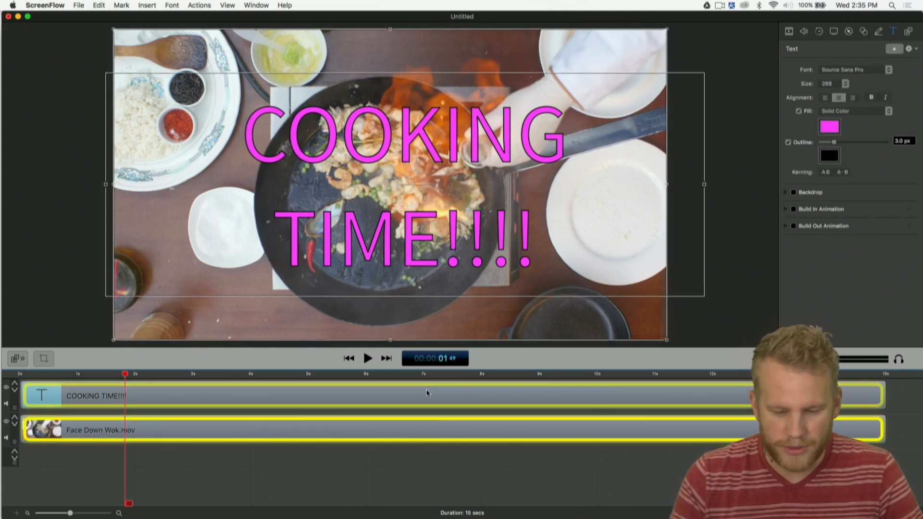
pyautogui.press('super+i')
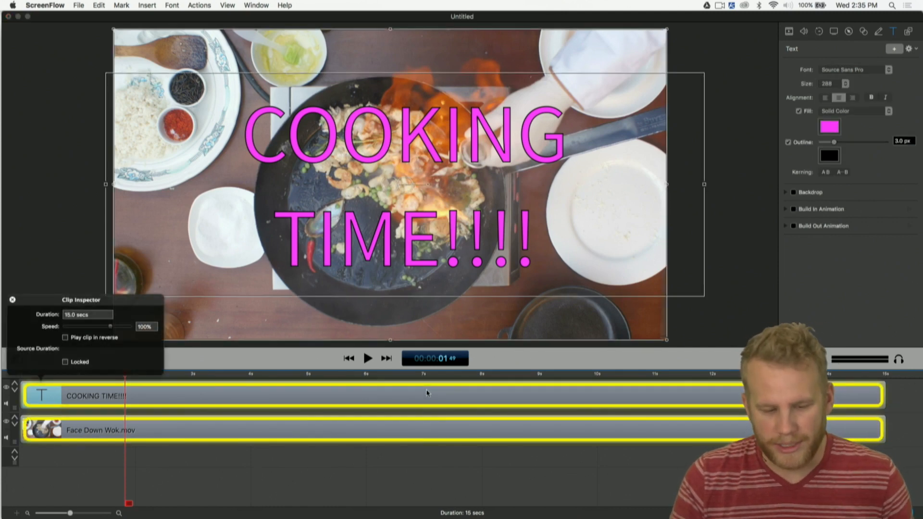
pyautogui.rightClick(426, 393)
pyautogui.click(15, 300)
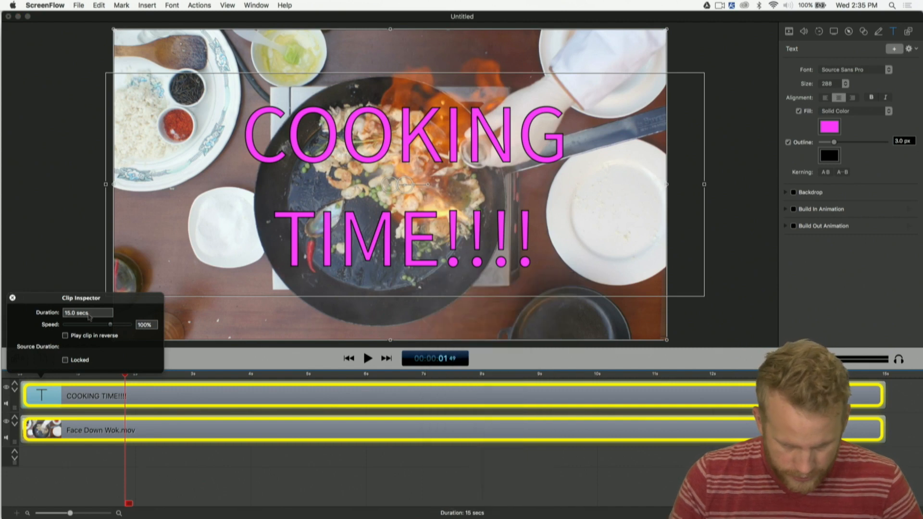
pyautogui.click(12, 298)
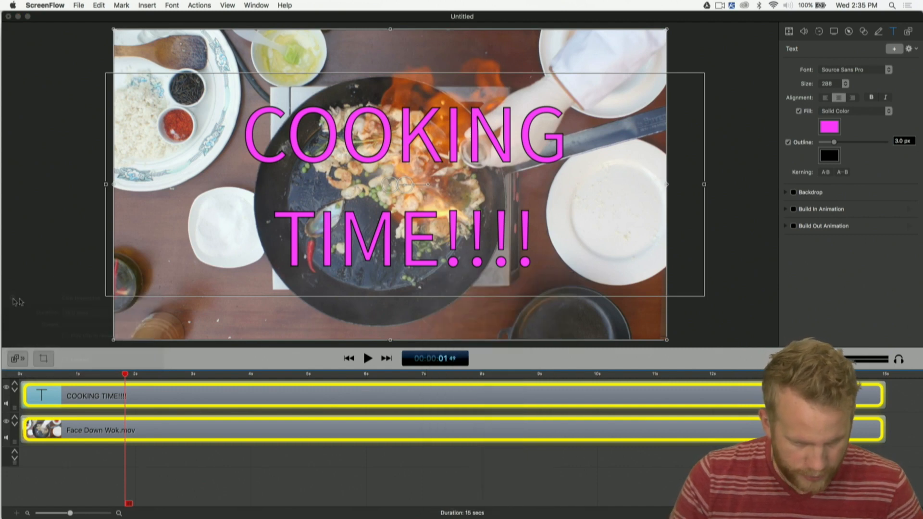
# Nest the two selected clips into a single clip and move it up to the top track.
pyautogui.rightClick(418, 395)
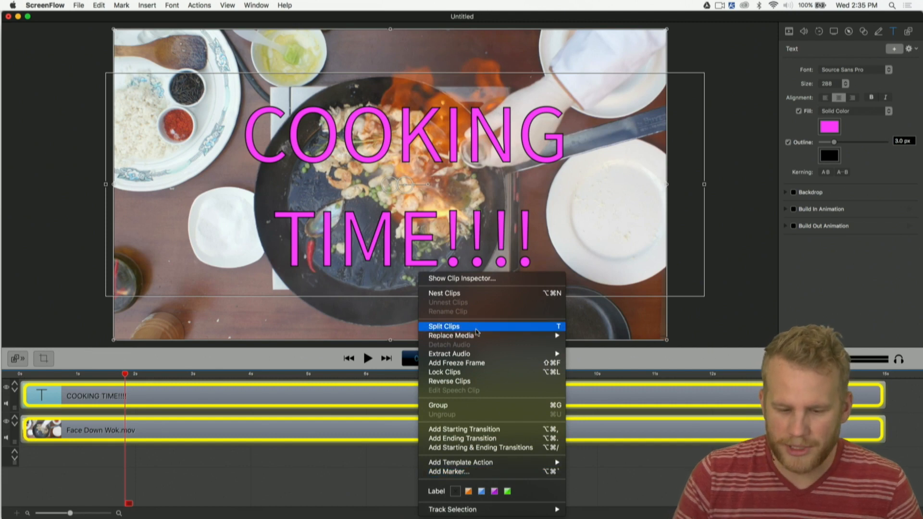
pyautogui.moveTo(479, 335)
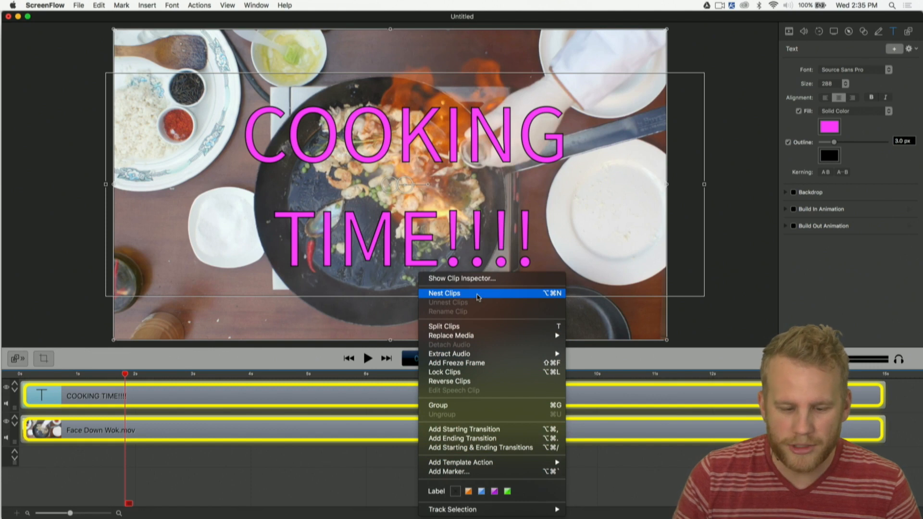
pyautogui.click(478, 293)
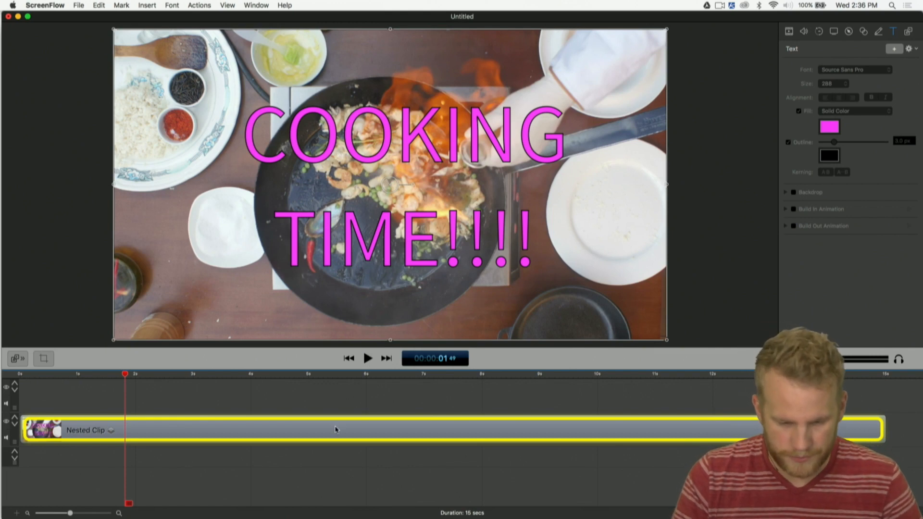
pyautogui.moveTo(335, 429); pyautogui.dragTo(336, 408)
pyautogui.click(317, 432)
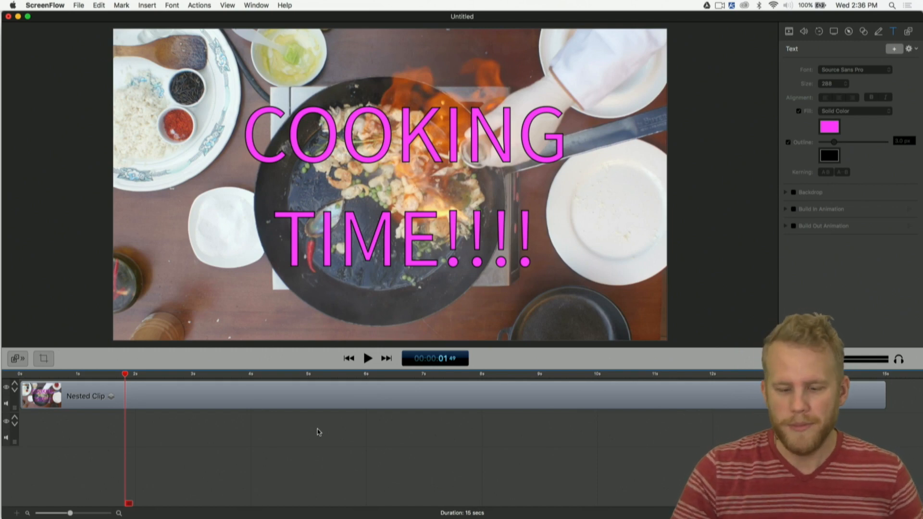
# Rename the nested clip as Cooking Time.
pyautogui.click(84, 399)
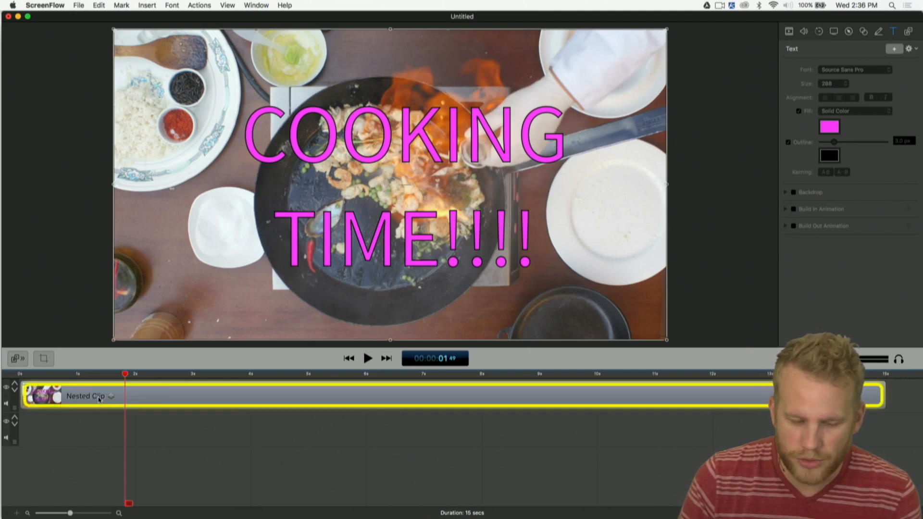
pyautogui.doubleClick(99, 397)
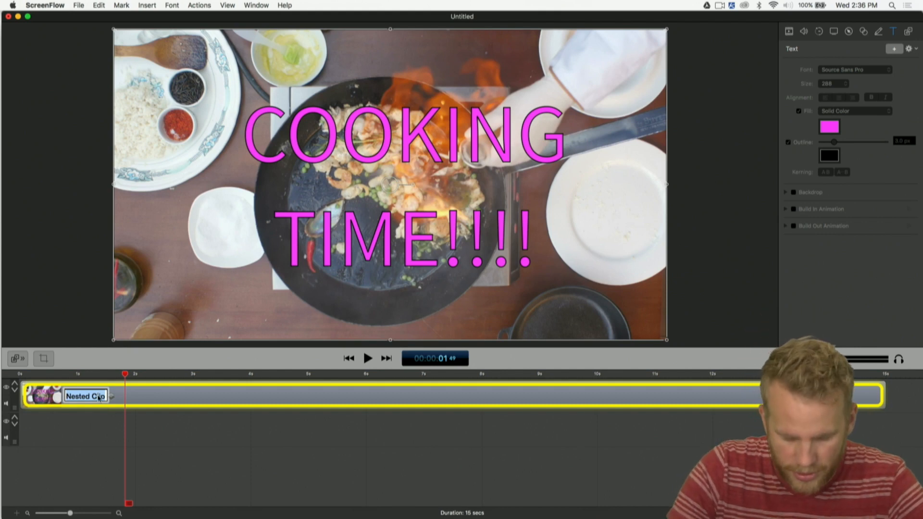
pyautogui.write('Cooking Time')
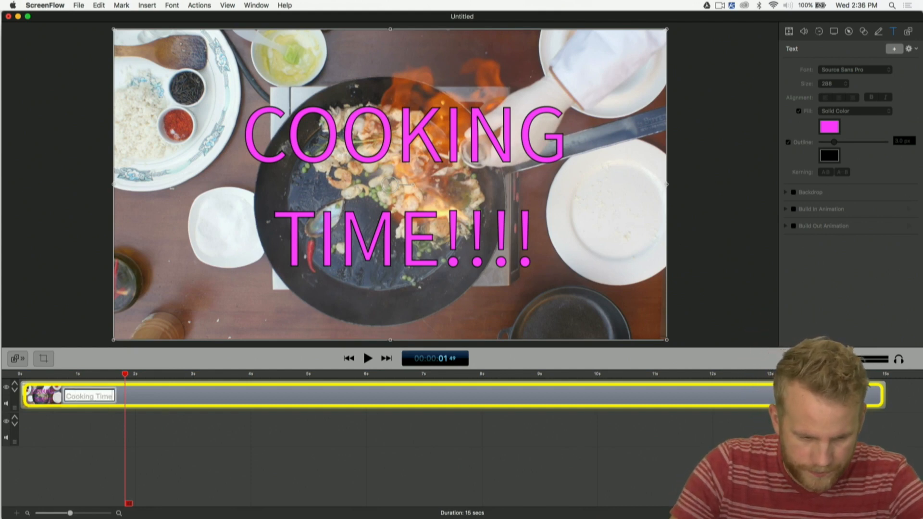
pyautogui.press('Return')
pyautogui.click(162, 426)
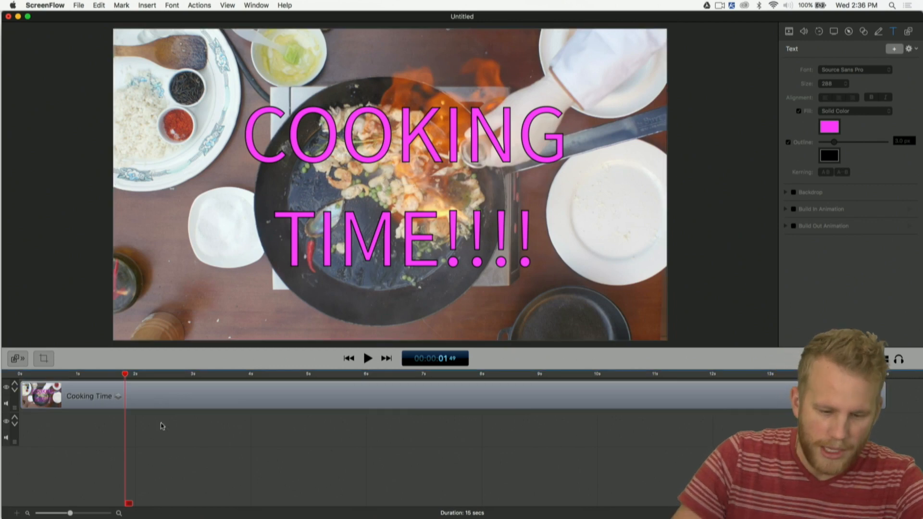
# Open the Cooking Time nested clip for editing and compare its timeline with the main timeline.
pyautogui.doubleClick(257, 398)
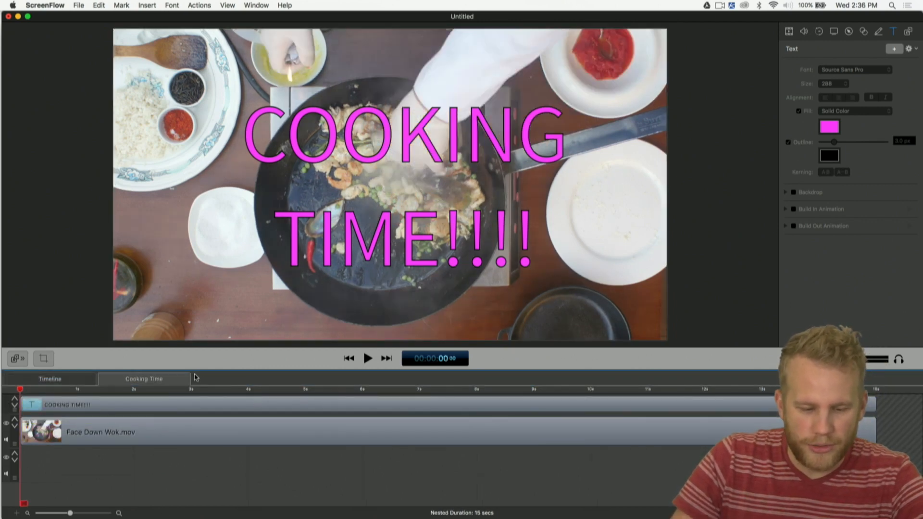
pyautogui.click(74, 383)
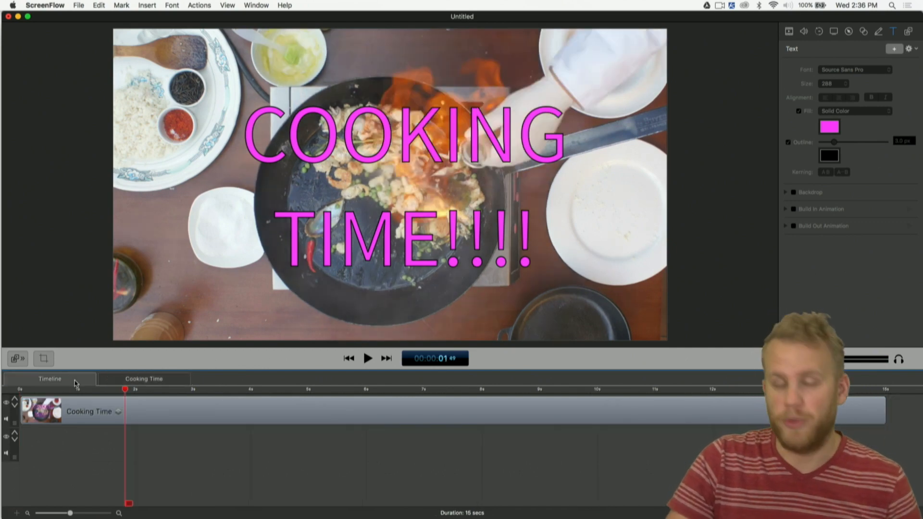
pyautogui.click(117, 382)
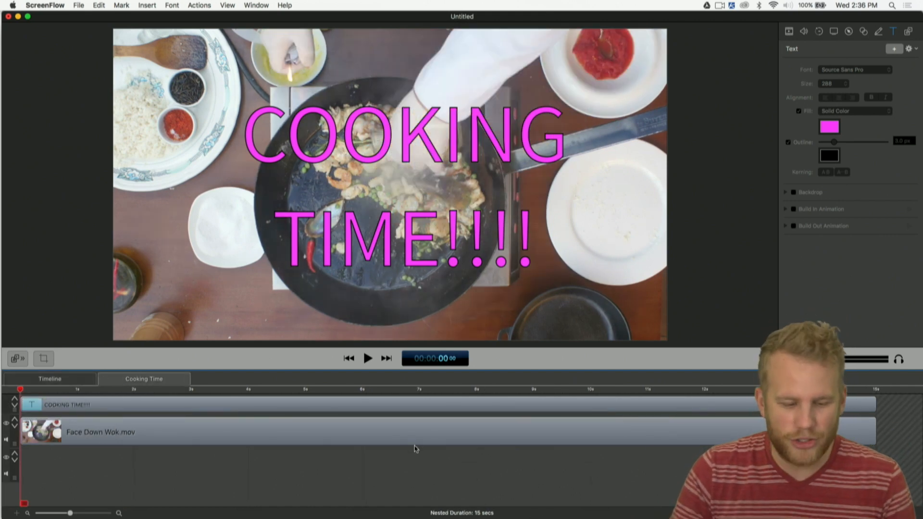
# Move the Face Down Wok clip inside the nested timeline so that it starts at about 8 seconds.
pyautogui.moveTo(71, 513); pyautogui.dragTo(59, 513)
pyautogui.click(274, 423)
pyautogui.click(275, 406)
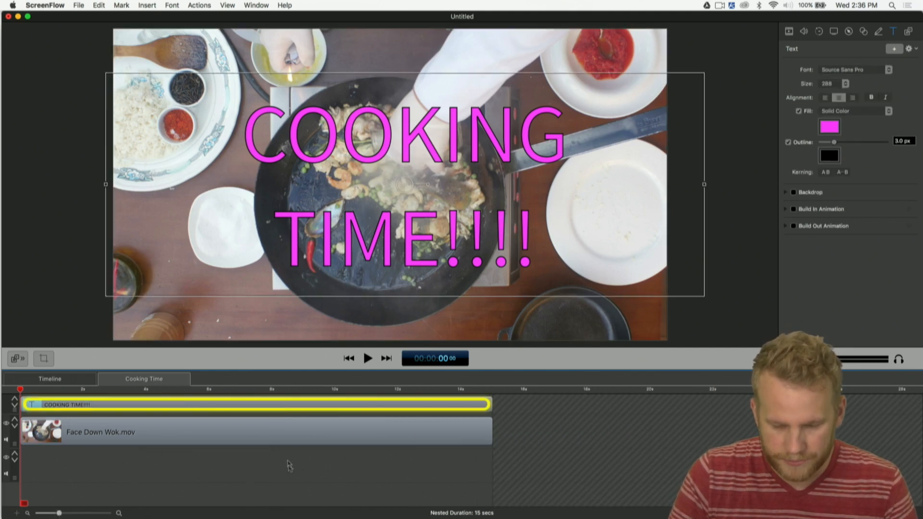
pyautogui.click(291, 476)
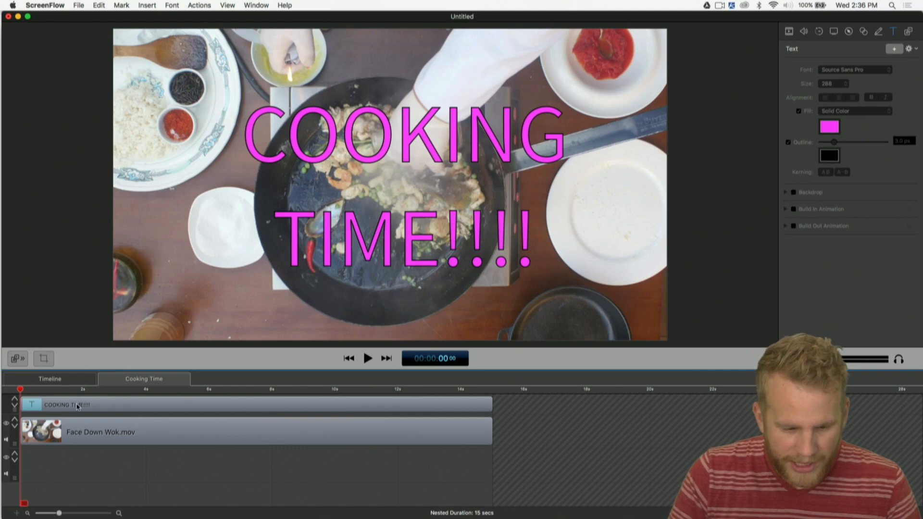
pyautogui.moveTo(78, 431); pyautogui.dragTo(328, 434)
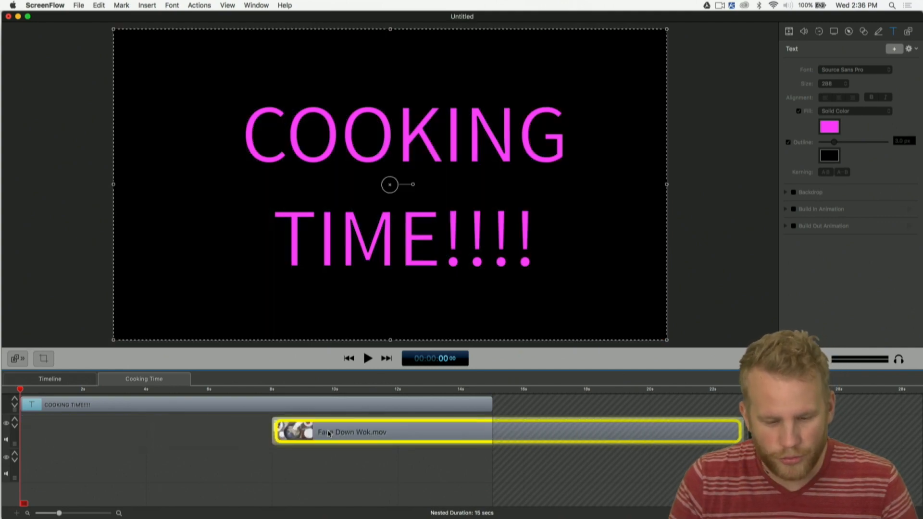
pyautogui.click(290, 465)
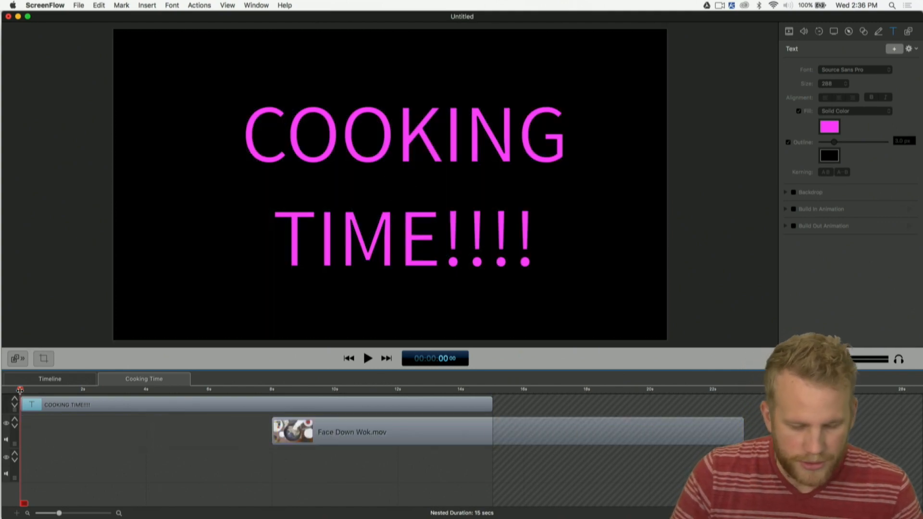
# Scrub the nested timeline to the end of Face Down Wok, and review the nested clip on the main timeline.
pyautogui.moveTo(20, 389); pyautogui.dragTo(744, 391)
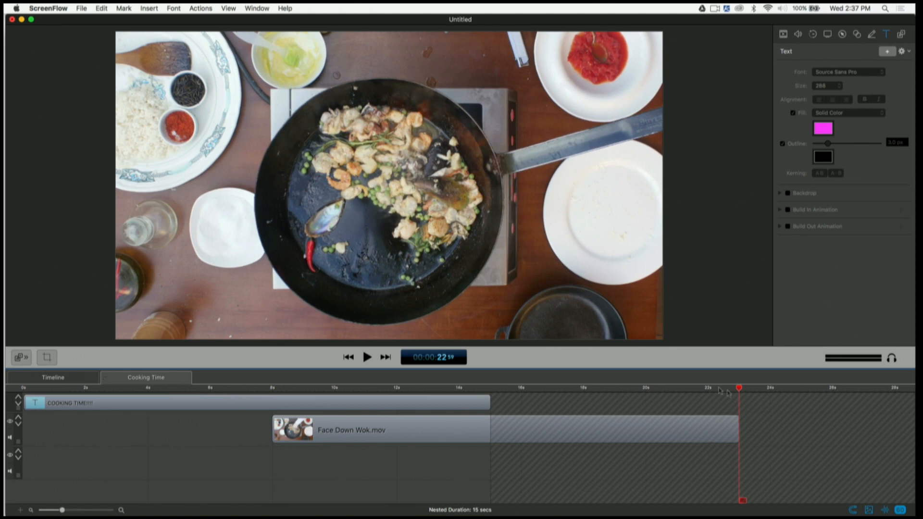
pyautogui.click(75, 380)
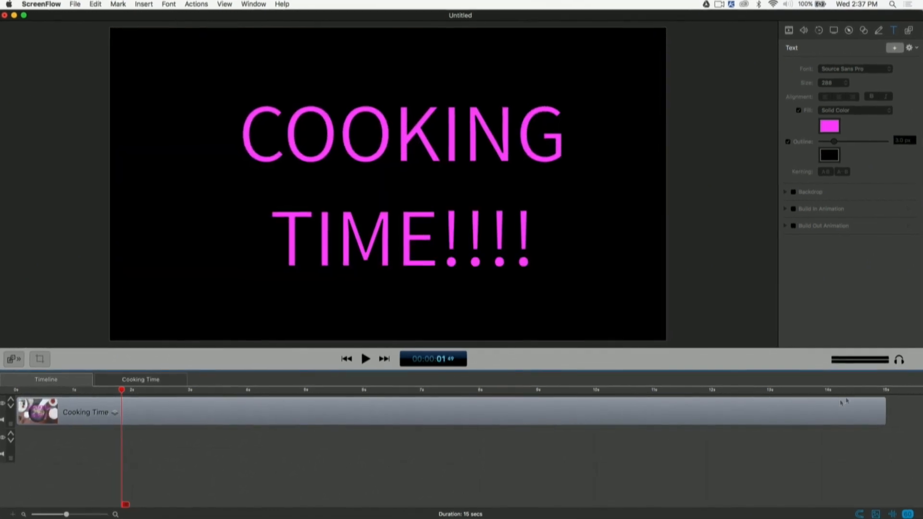
pyautogui.click(881, 391)
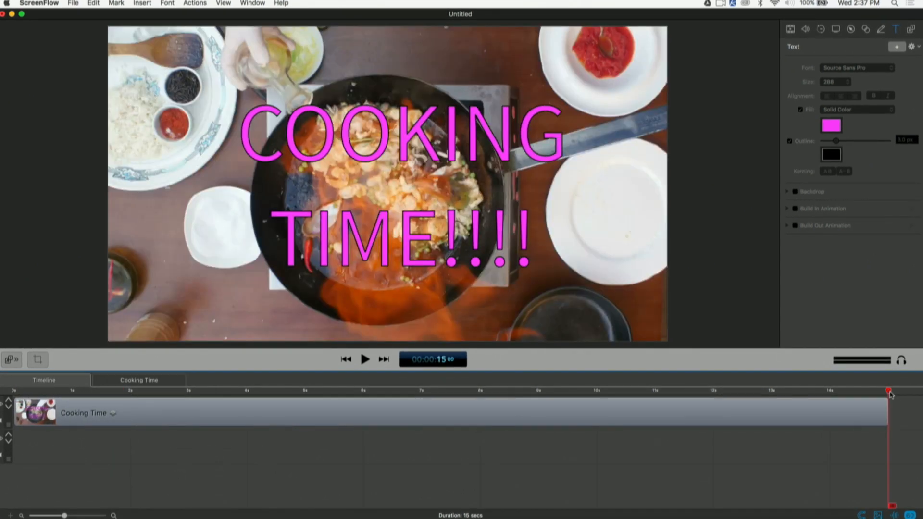
pyautogui.moveTo(17, 391); pyautogui.dragTo(629, 399)
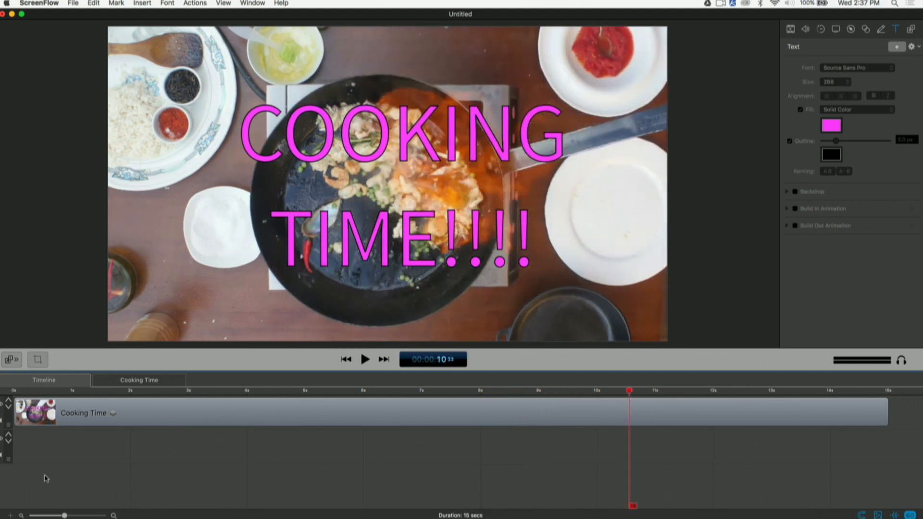
# Check the Cooking Time clip's end on the main timeline by placing the playhead there at 15 seconds.
pyautogui.click(155, 377)
pyautogui.click(70, 380)
pyautogui.press('super+minus')
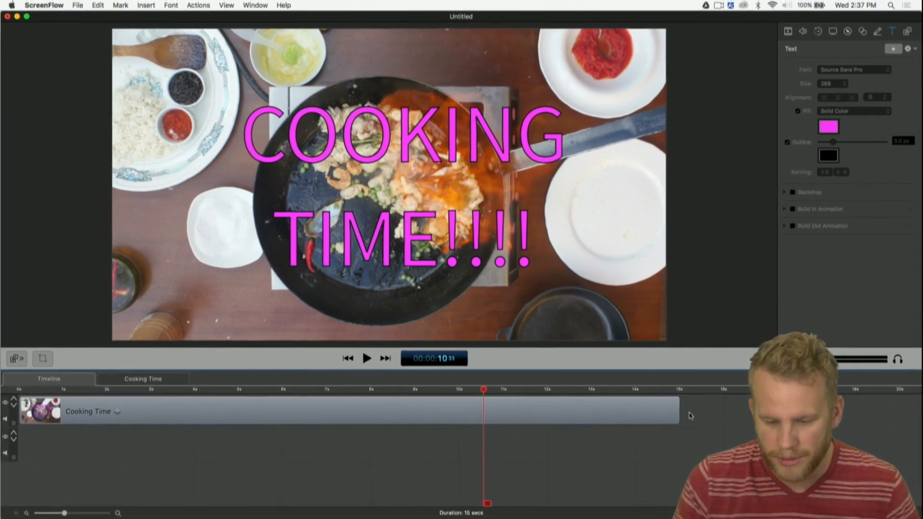
pyautogui.click(681, 393)
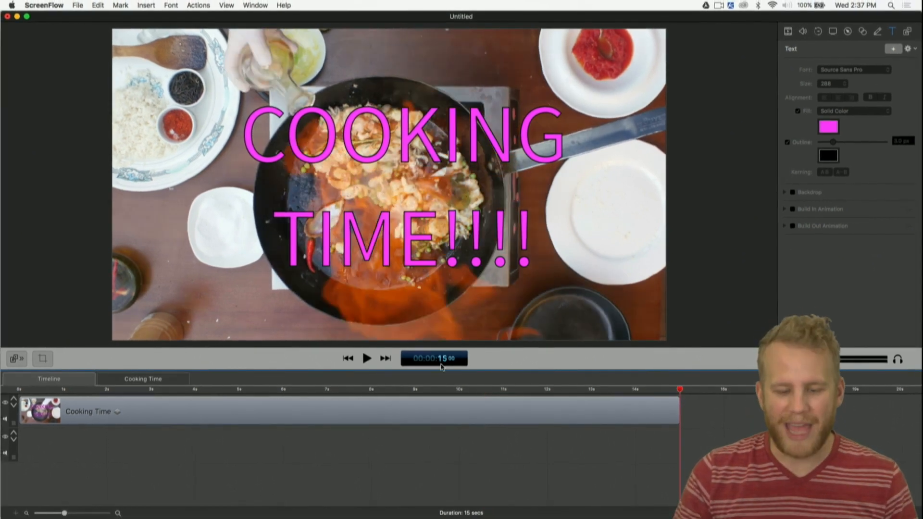
# Inside the Cooking Time nest, move Face Down Wok and the title to start together at about 16 seconds, beyond the nested duration.
pyautogui.doubleClick(260, 411)
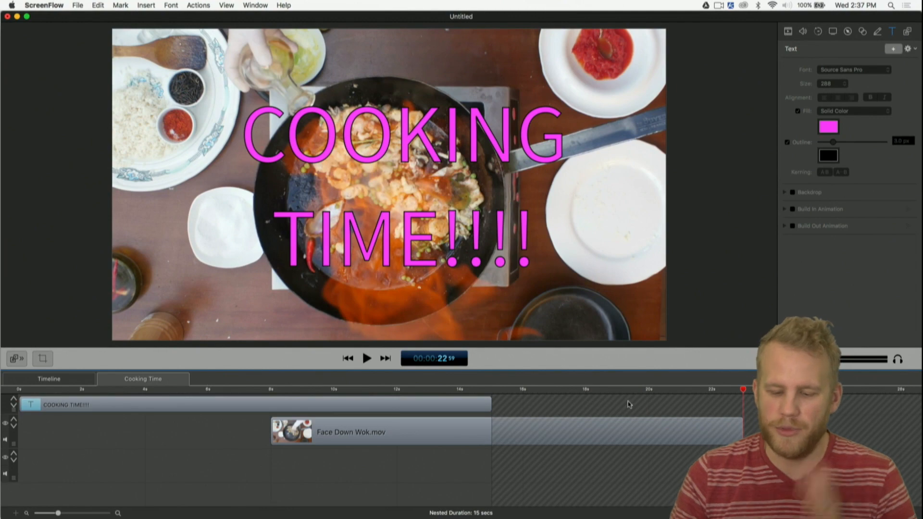
pyautogui.moveTo(631, 432); pyautogui.dragTo(890, 441)
pyautogui.moveTo(190, 405); pyautogui.dragTo(630, 403)
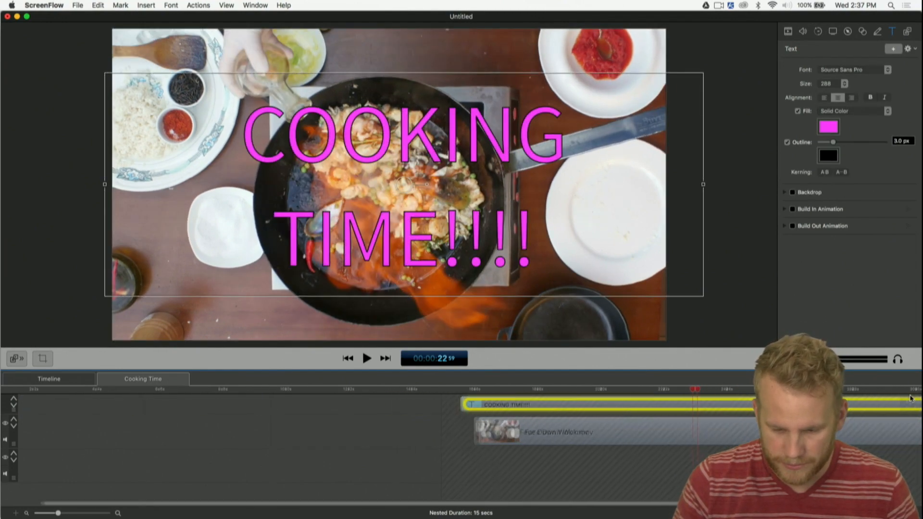
pyautogui.moveTo(518, 404); pyautogui.dragTo(532, 410)
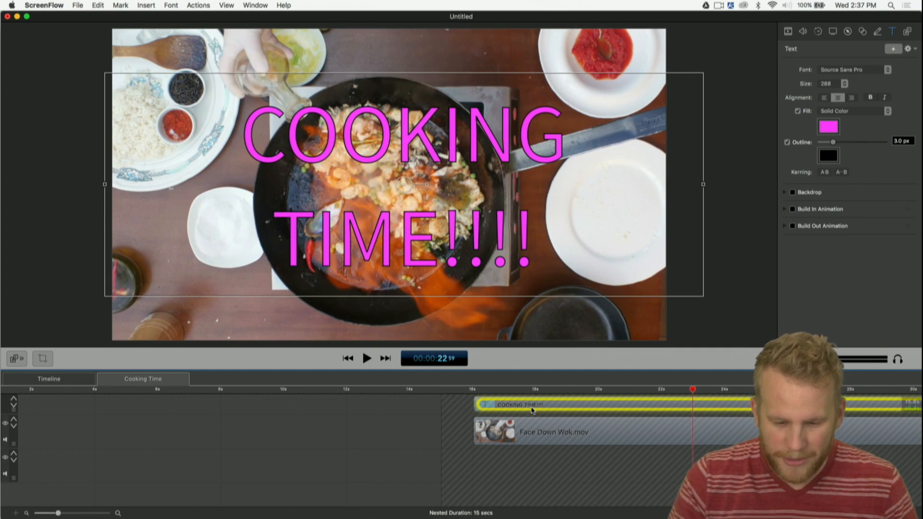
pyautogui.click(452, 408)
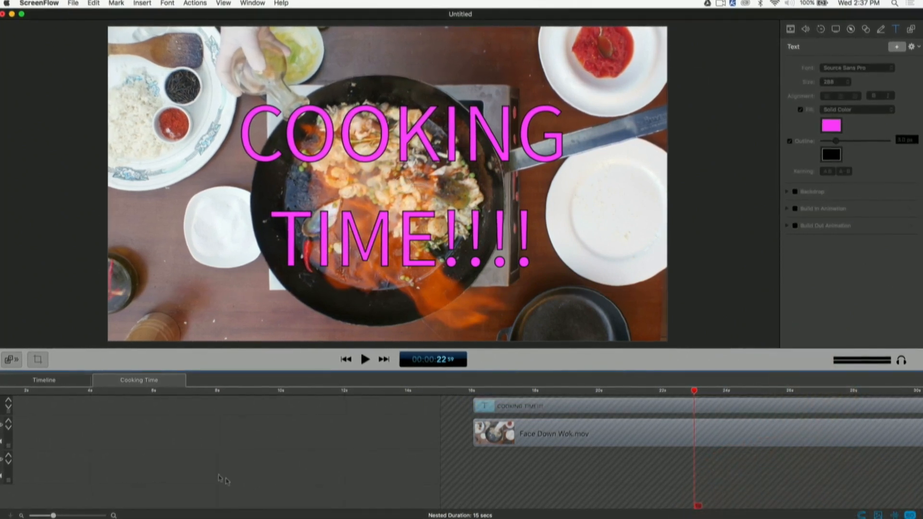
# Return to the main timeline and preview the Cooking Time clip from the beginning for several seconds.
pyautogui.hscroll(-3, 256, 428)
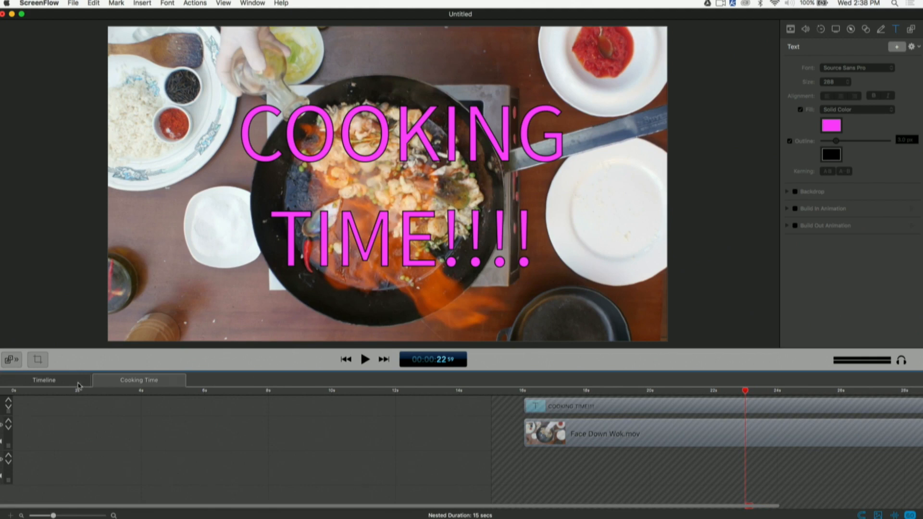
pyautogui.click(77, 381)
pyautogui.click(345, 359)
pyautogui.press('space')
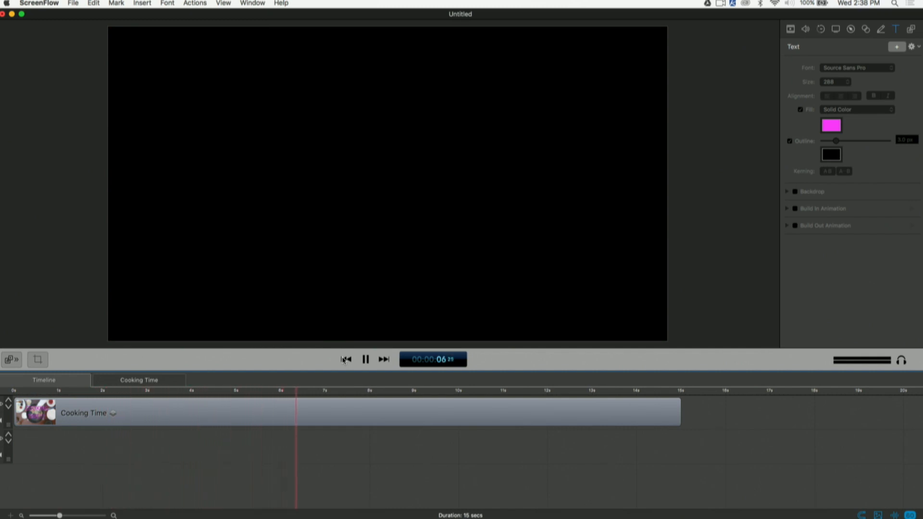
pyautogui.press('space')
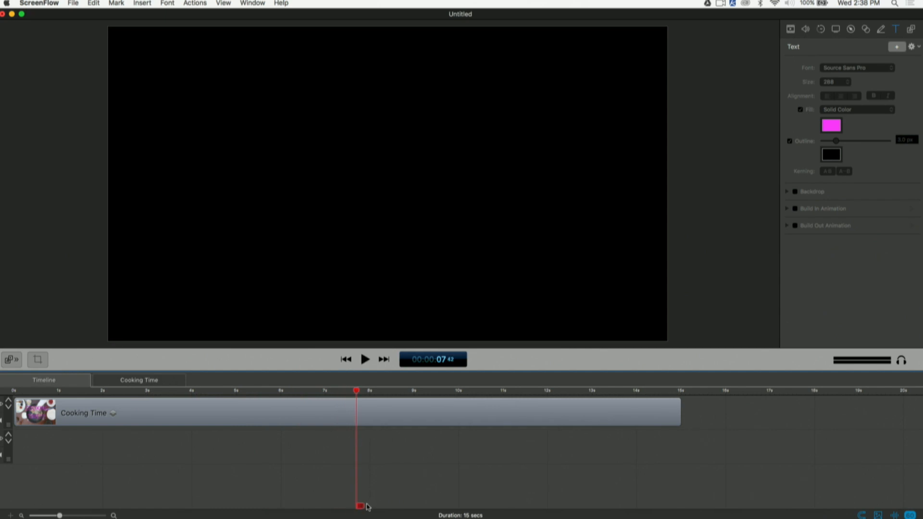
# Inspect both shifted clips inside the Cooking Time nest and return to a wider view of the main timeline.
pyautogui.click(154, 379)
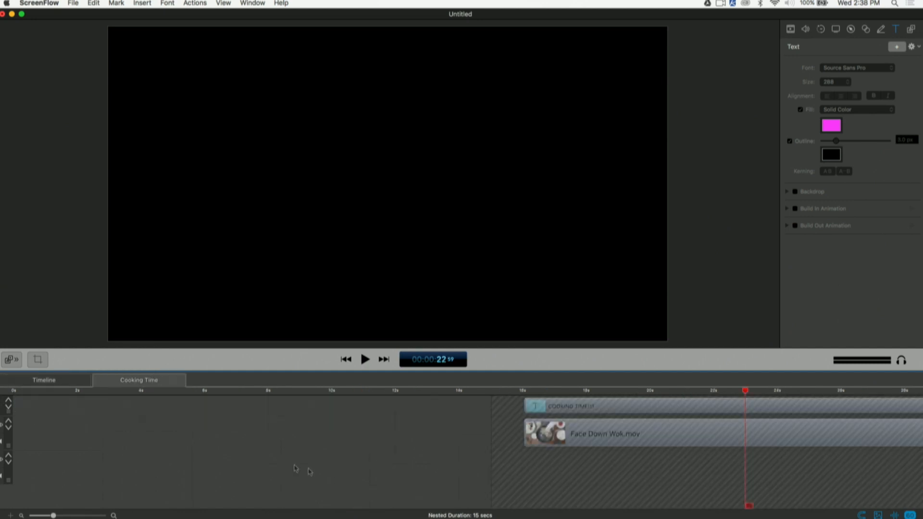
pyautogui.moveTo(424, 416); pyautogui.dragTo(794, 487)
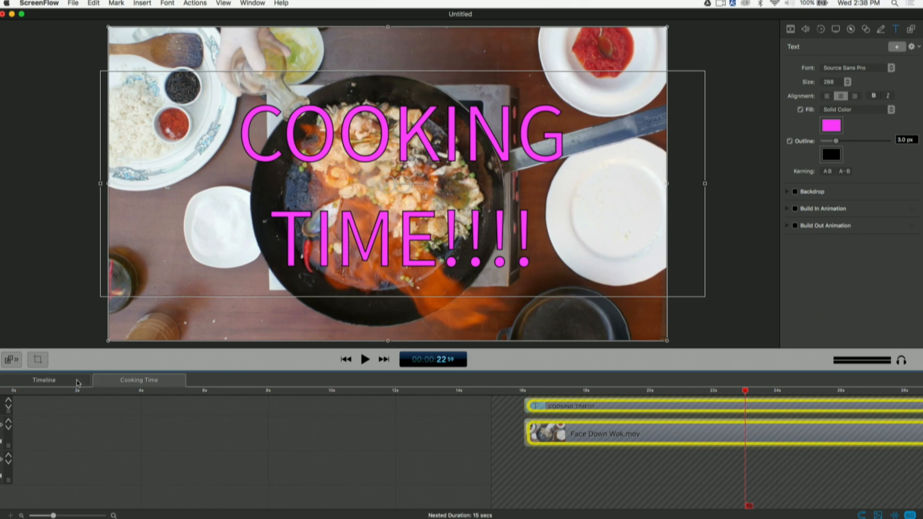
pyautogui.click(77, 382)
pyautogui.scroll(-3, 469, 453)
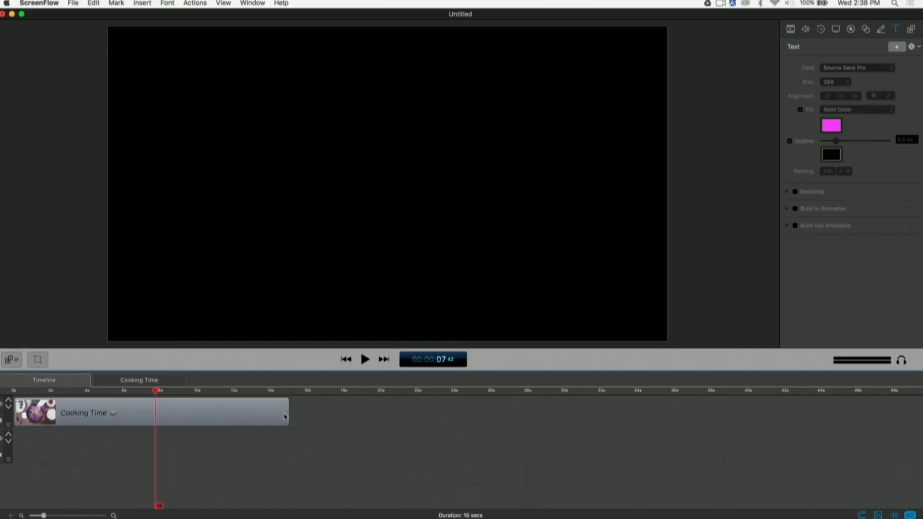
# Extend the end of the Cooking Time clip on the main timeline to about 38 seconds.
pyautogui.click(285, 416)
pyautogui.moveTo(289, 414); pyautogui.dragTo(516, 417)
pyautogui.click(518, 413)
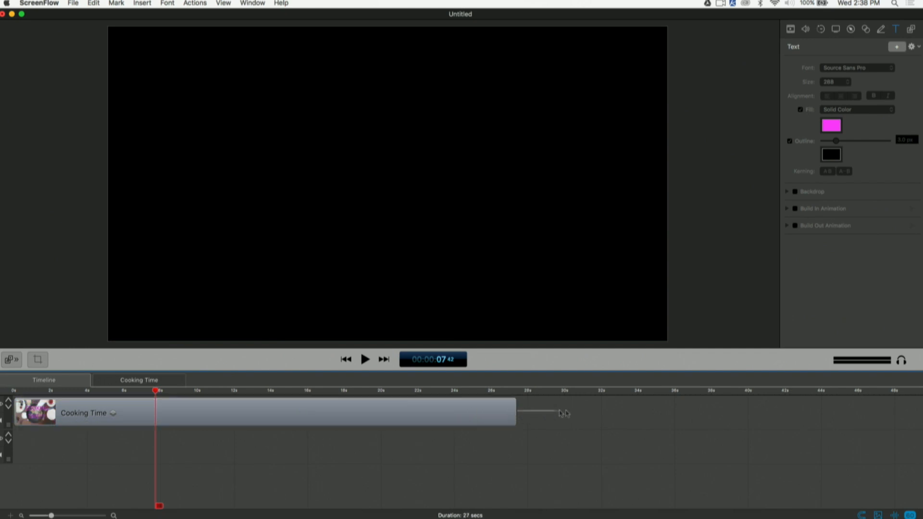
pyautogui.moveTo(517, 412); pyautogui.dragTo(717, 409)
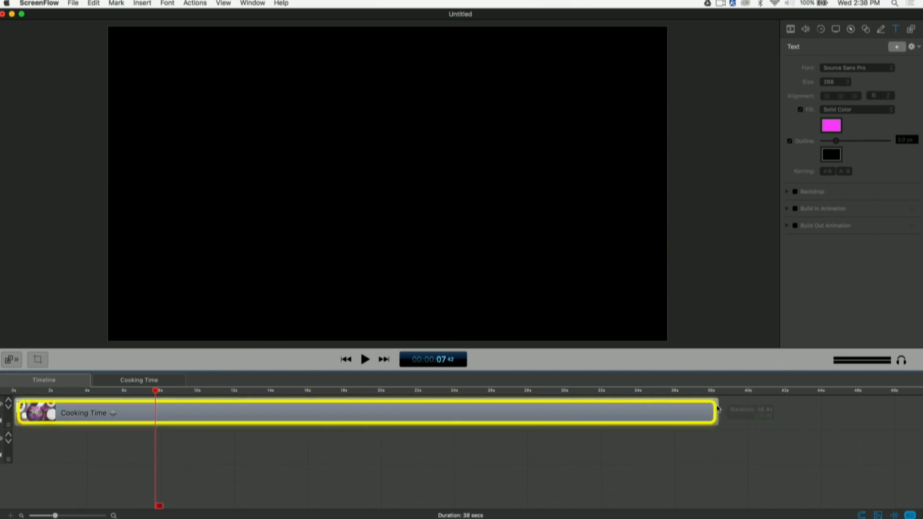
# Inside the Cooking Time nest, examine where both shifted clips start and end relative to the extended nested duration.
pyautogui.click(151, 381)
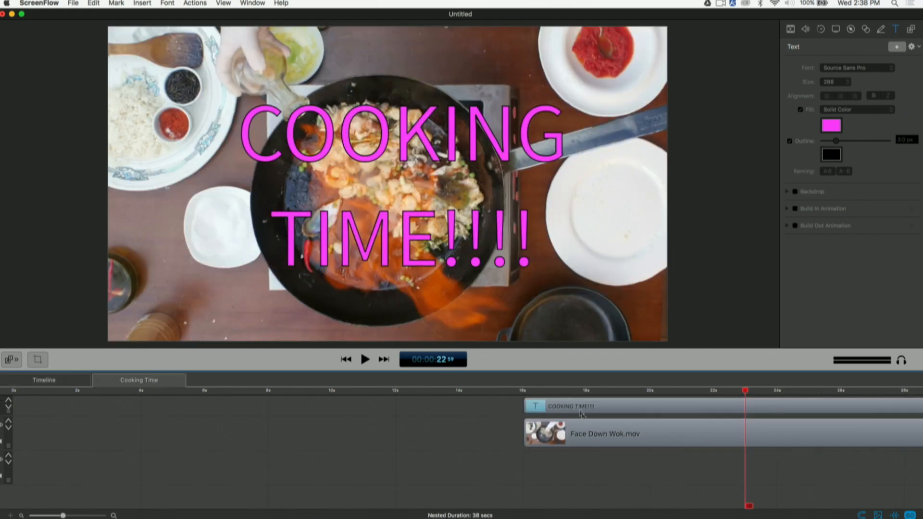
pyautogui.hscroll(8, 550, 438)
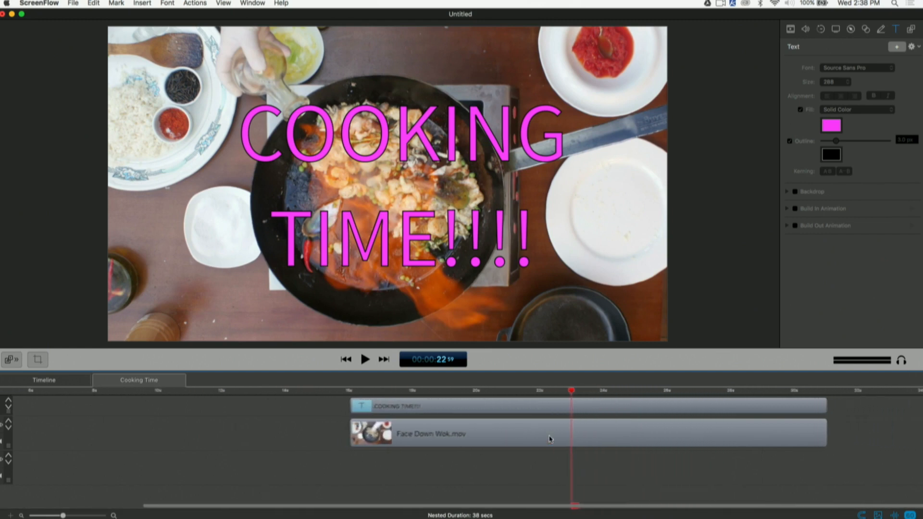
pyautogui.press('super+minus')
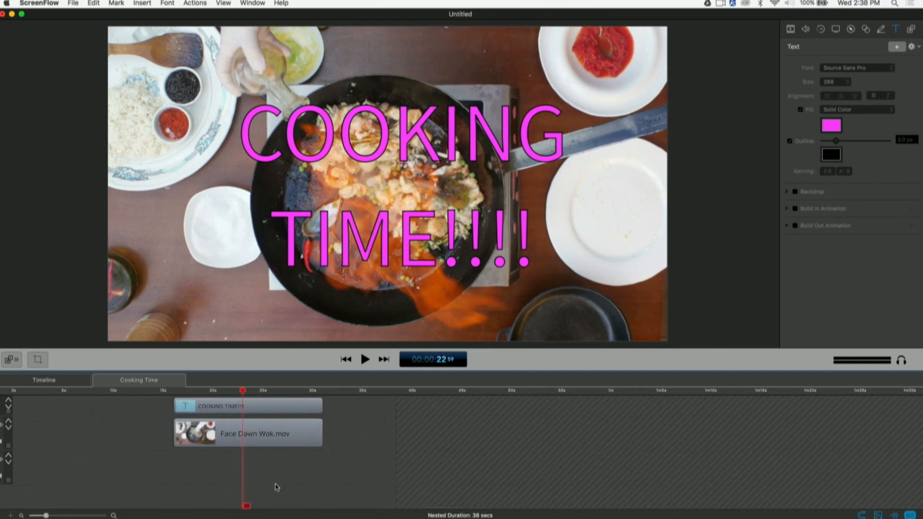
pyautogui.press('End')
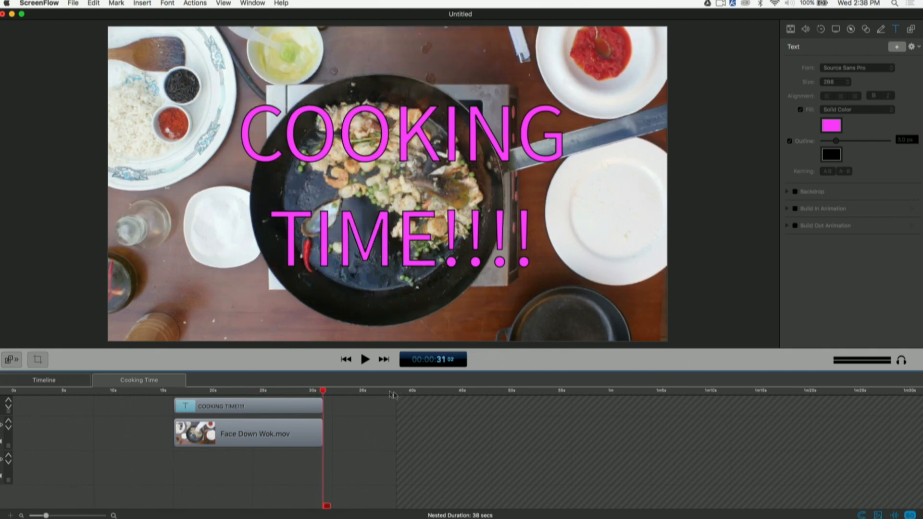
pyautogui.click(346, 360)
# Return to the main timeline and scrub through the Cooking Time clip from the beginning to about 36 seconds.
pyautogui.click(52, 378)
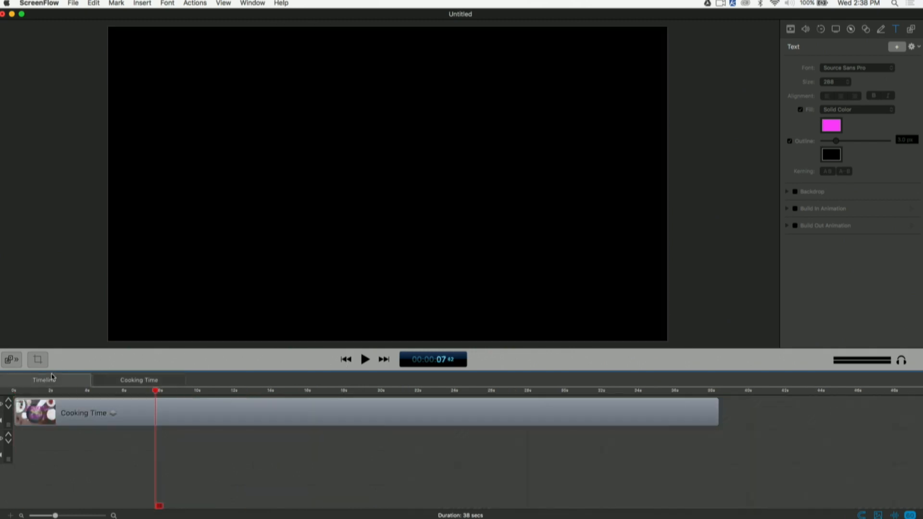
pyautogui.click(346, 360)
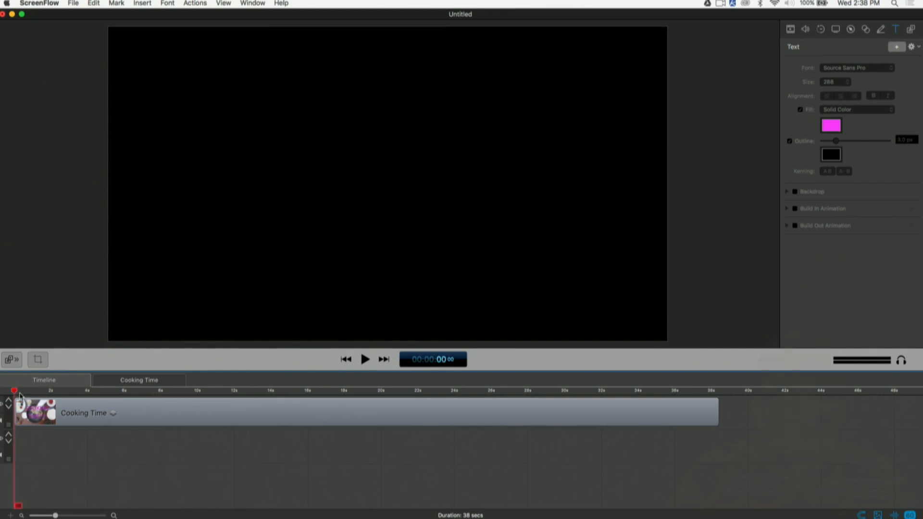
pyautogui.click(118, 386)
pyautogui.moveTo(123, 385); pyautogui.dragTo(687, 374)
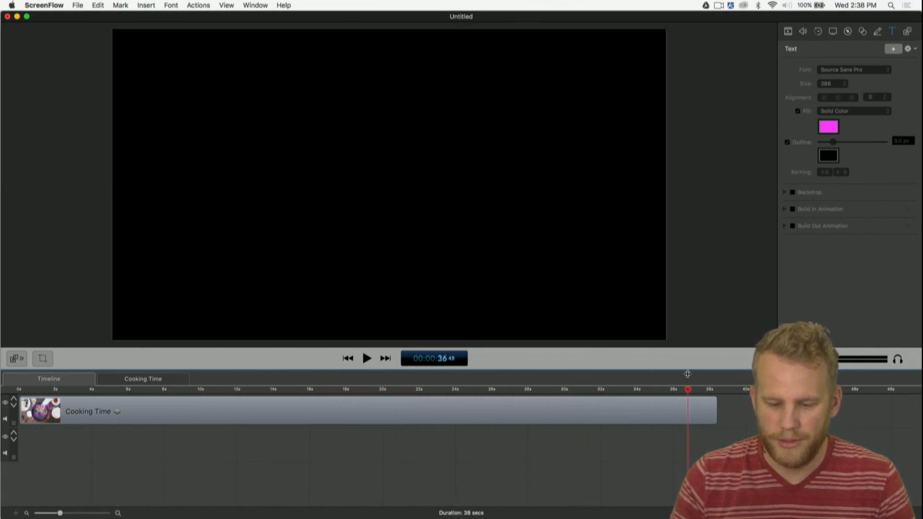
# Inside the Cooking Time nest, move Face Down Wok and the title together back to the start at 0 seconds.
pyautogui.click(147, 377)
pyautogui.moveTo(243, 459); pyautogui.dragTo(101, 409)
pyautogui.click(156, 455)
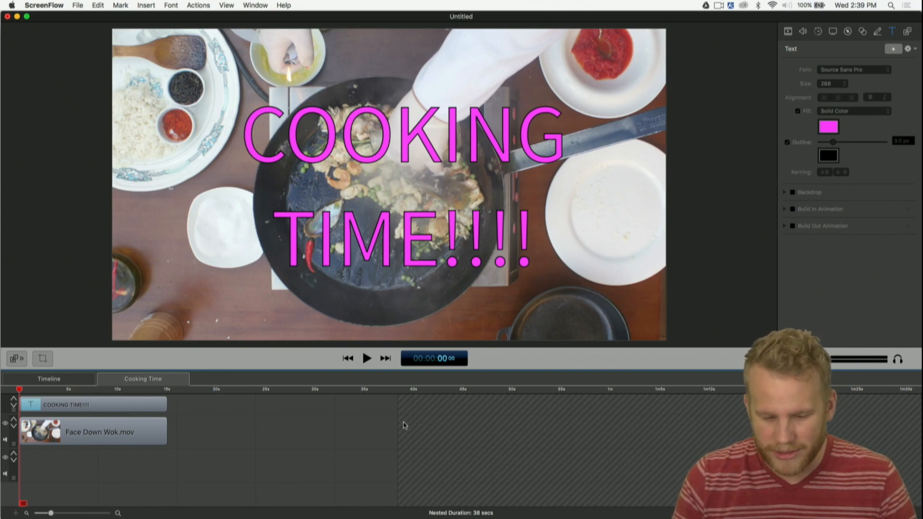
# On the main timeline, trim the end of the Cooking Time clip back to the playhead at about 15 seconds.
pyautogui.click(71, 382)
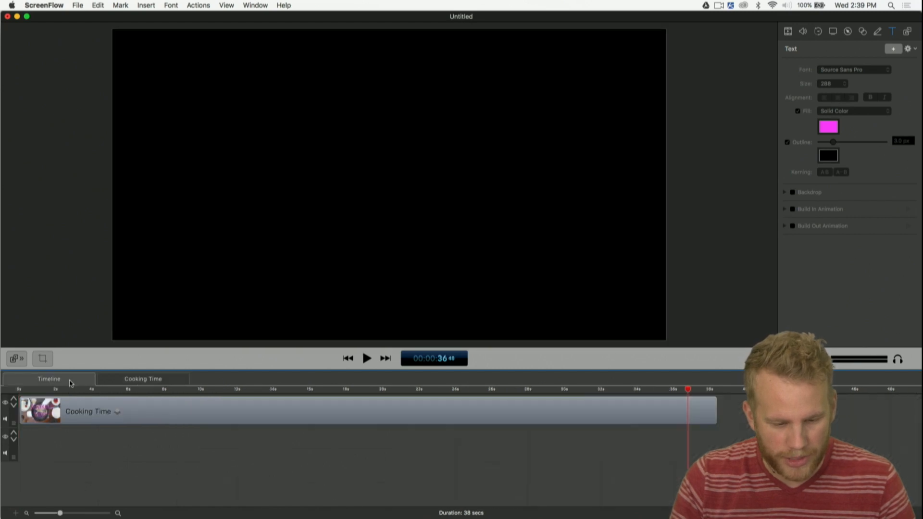
pyautogui.moveTo(393, 385); pyautogui.dragTo(295, 390)
pyautogui.click(313, 412)
pyautogui.press('t')
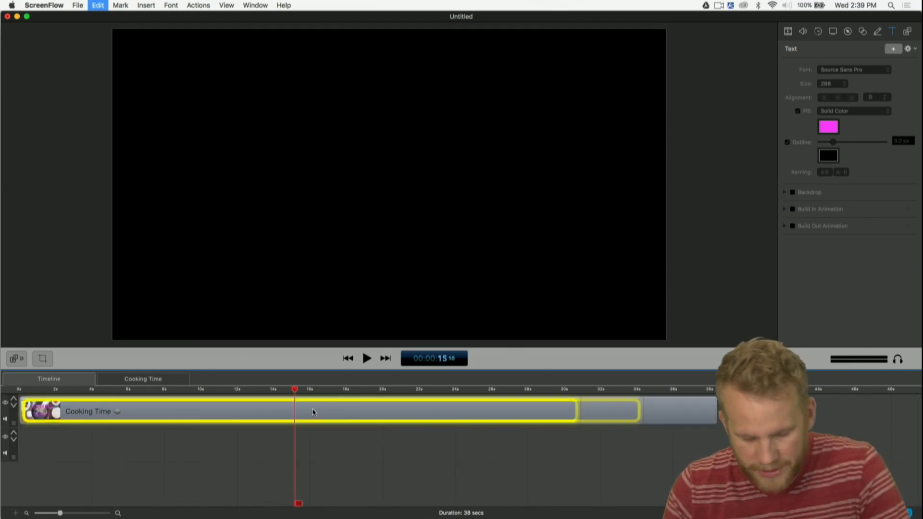
pyautogui.press('Delete')
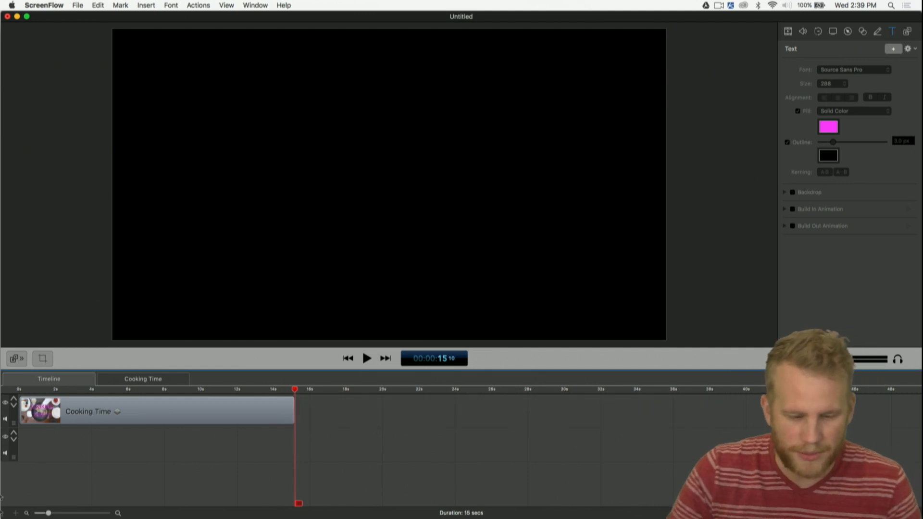
# Inspect both clips against the shortened nested duration at closer zoom inside the Cooking Time nest, and return to the main timeline.
pyautogui.click(162, 380)
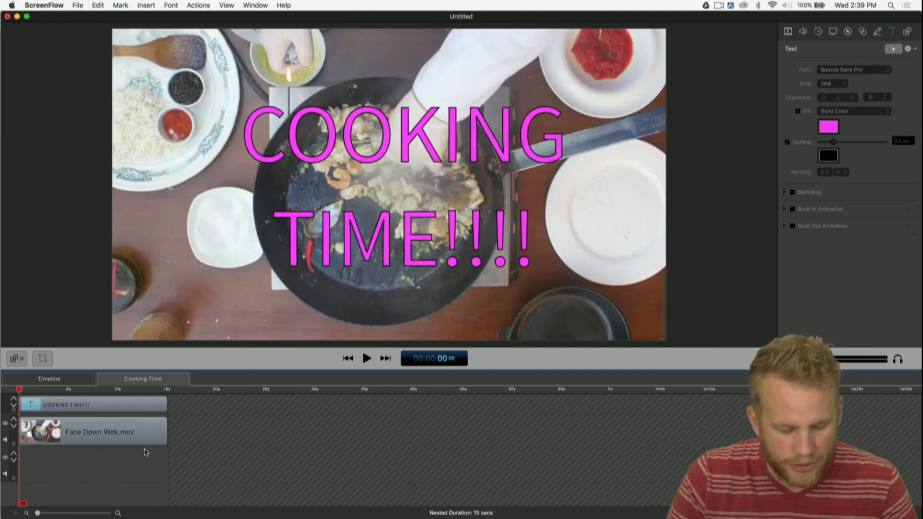
pyautogui.scroll(5, 146, 452)
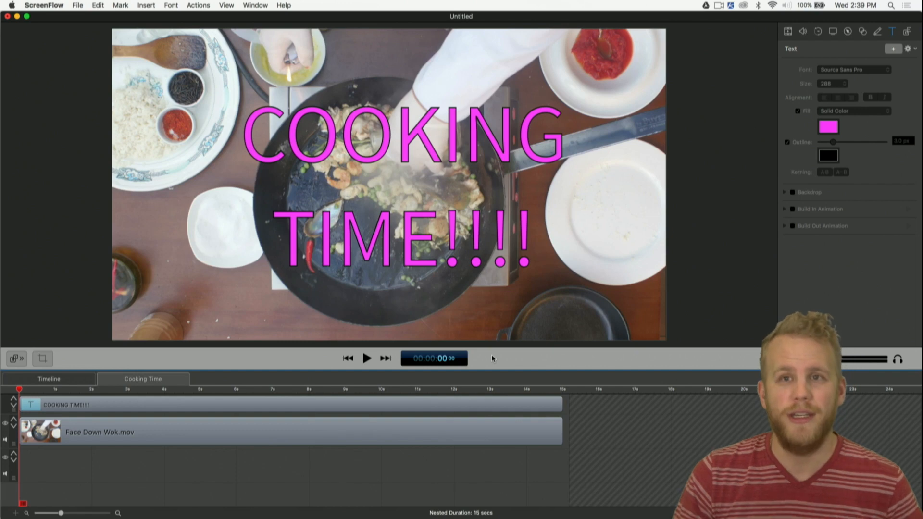
pyautogui.click(534, 435)
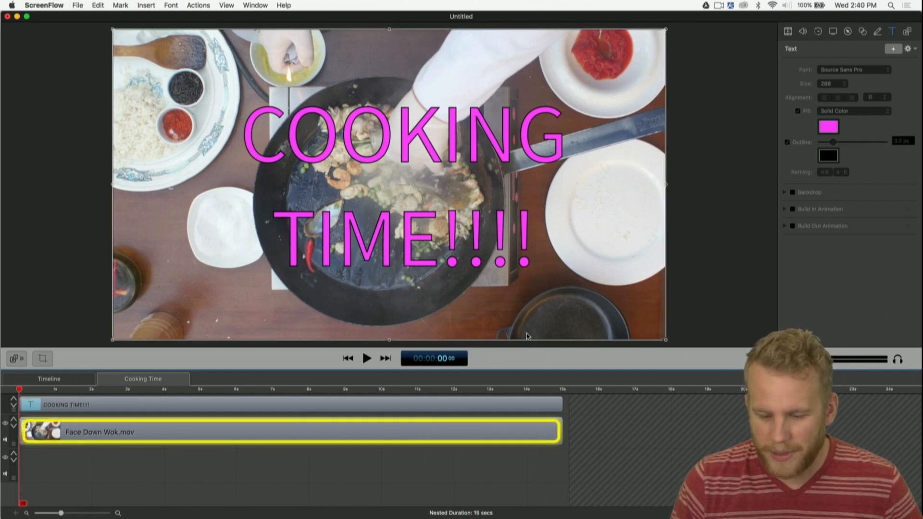
pyautogui.click(454, 490)
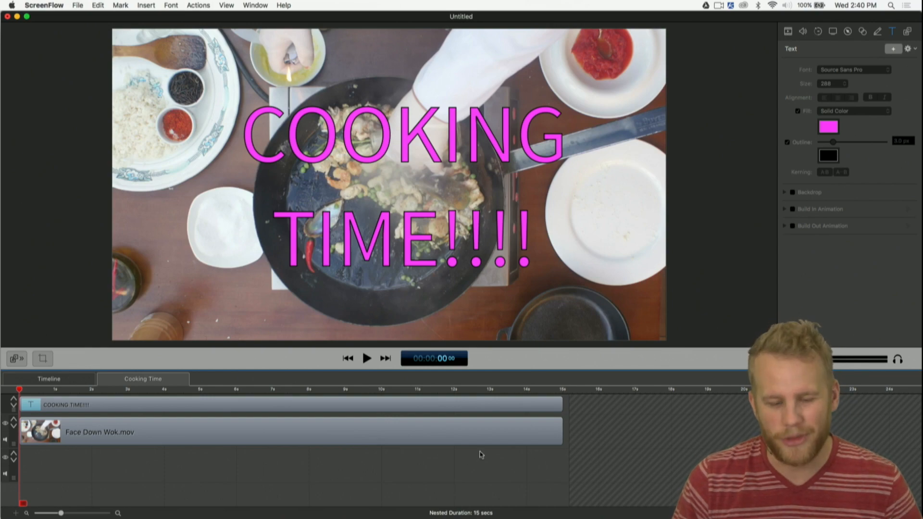
pyautogui.click(59, 380)
# Switch to Chrome and check the Working with Nested Clips stream on Facebook and YouTube for viewer comments and live chat.
pyautogui.moveTo(1, 168)
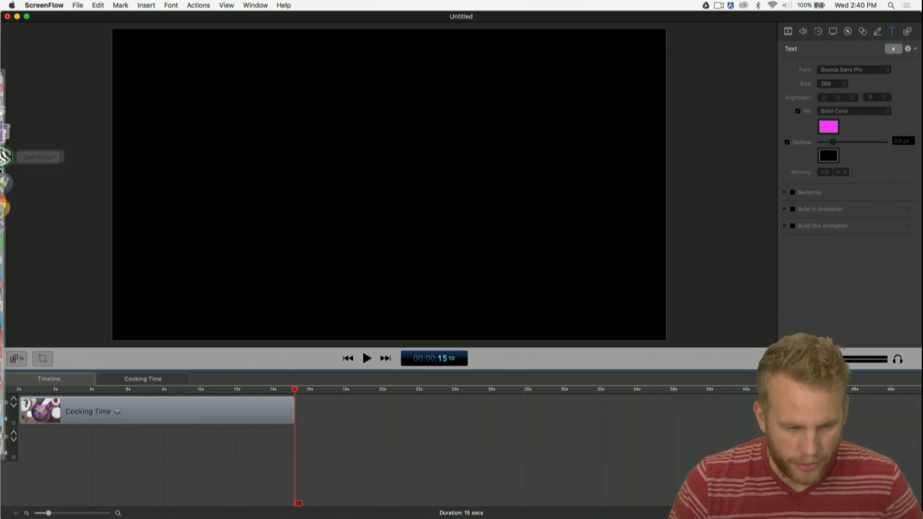
pyautogui.click(24, 195)
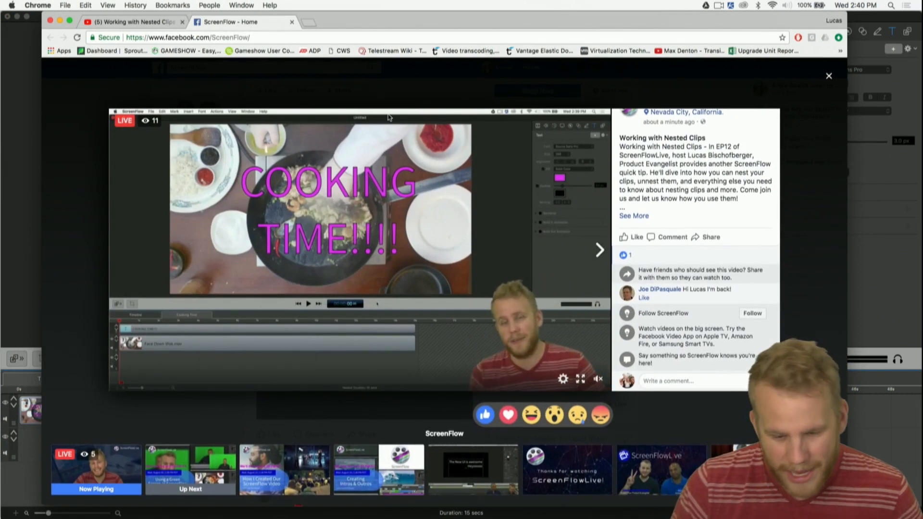
pyautogui.press('super+1')
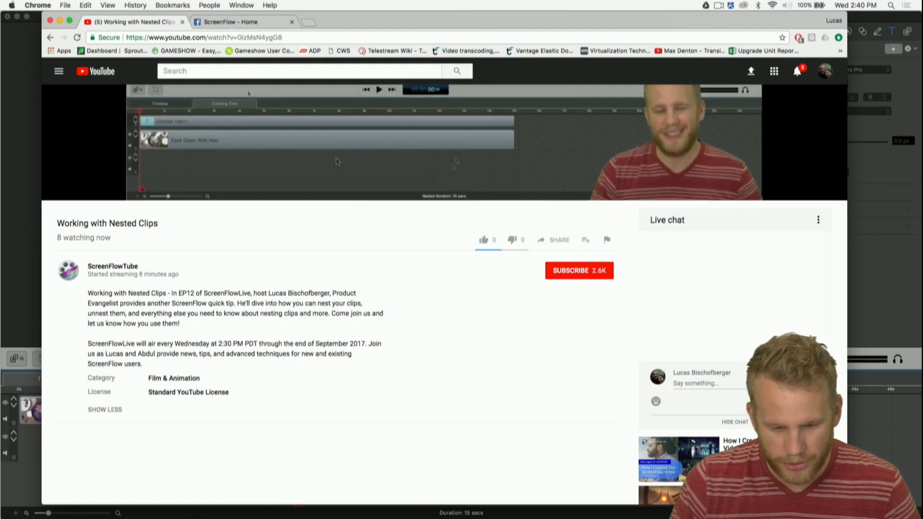
pyautogui.scroll(-1, 723, 323)
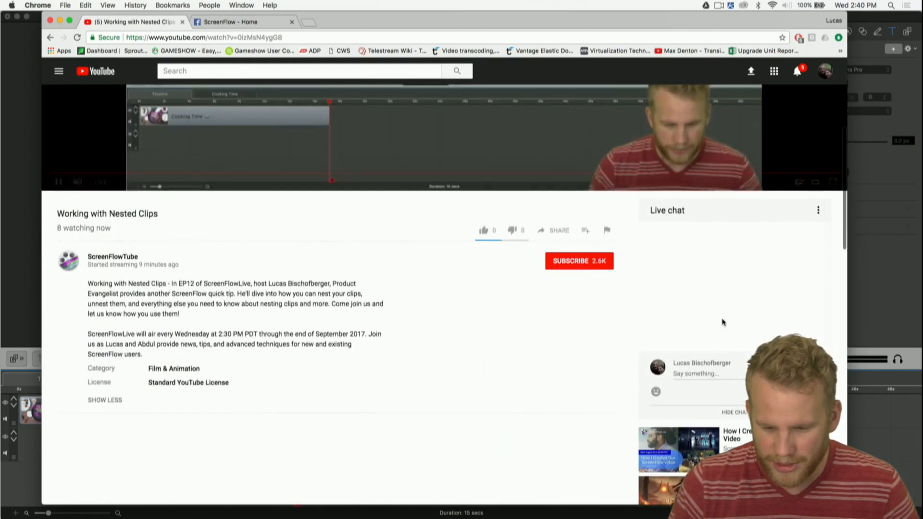
pyautogui.scroll(5, 723, 323)
pyautogui.scroll(-4, 728, 374)
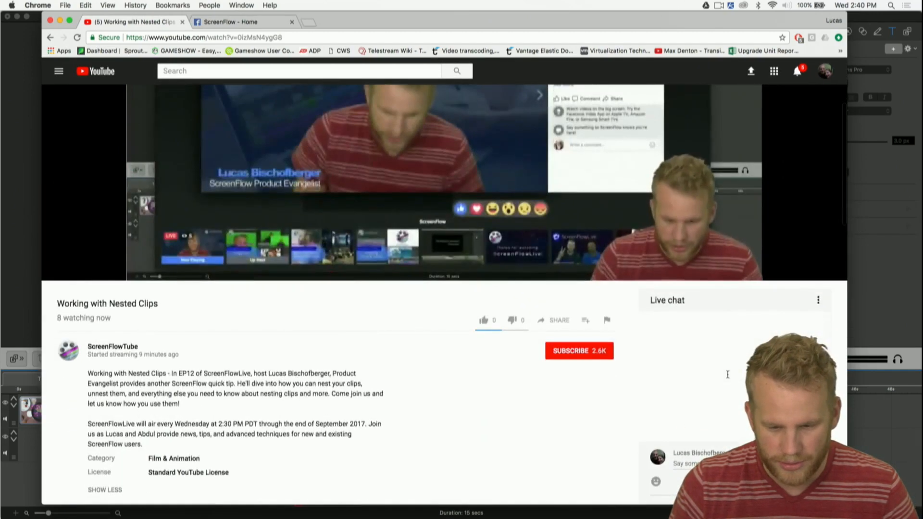
pyautogui.scroll(-3, 728, 375)
pyautogui.scroll(5, 728, 374)
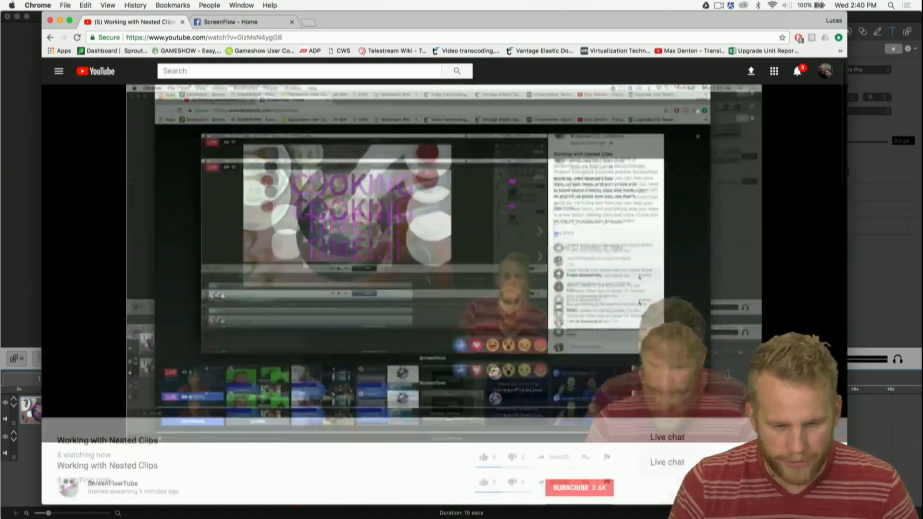
pyautogui.scroll(-10, 727, 374)
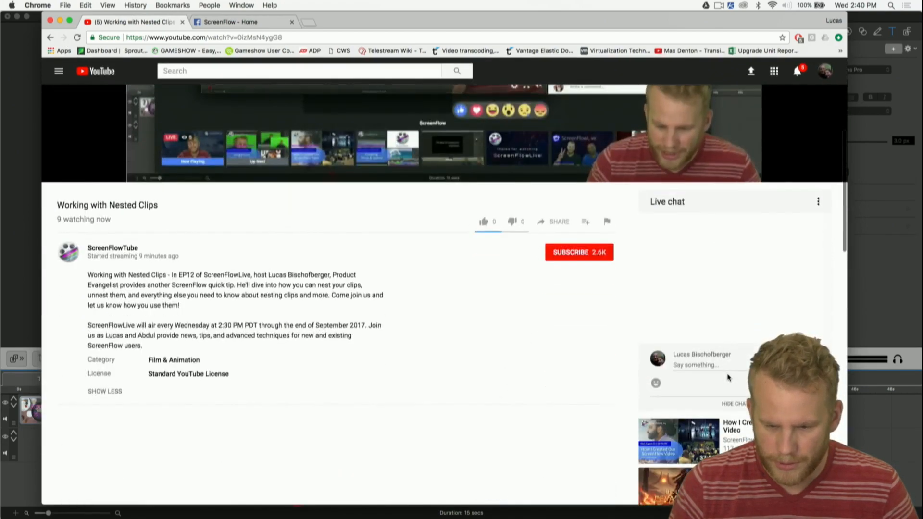
pyautogui.scroll(-4, 728, 378)
pyautogui.scroll(7, 727, 377)
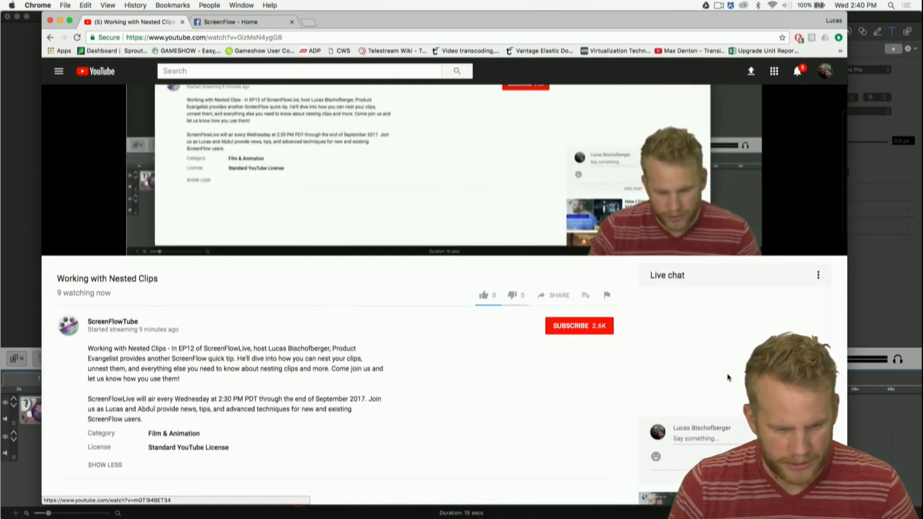
# Check the Facebook stream's comments again, minimize the browser window, and switch back to the ScreenFlow timeline.
pyautogui.click(204, 25)
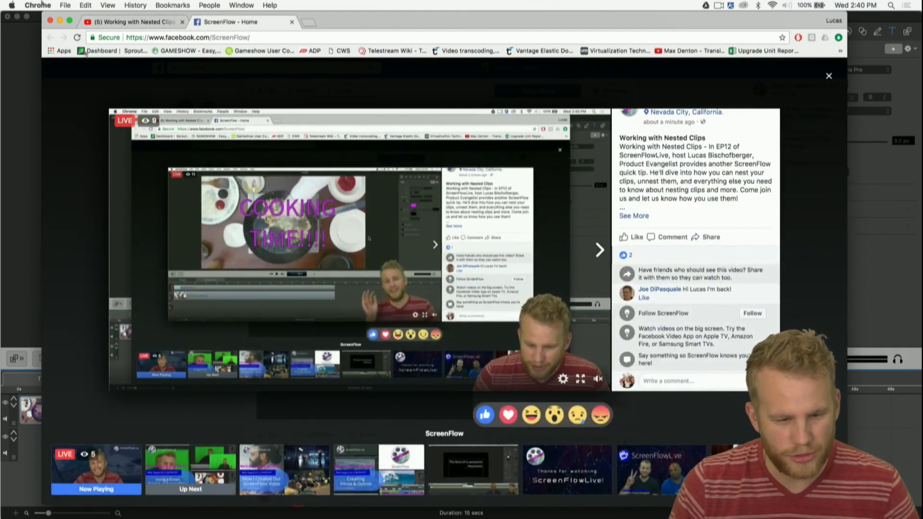
pyautogui.click(60, 21)
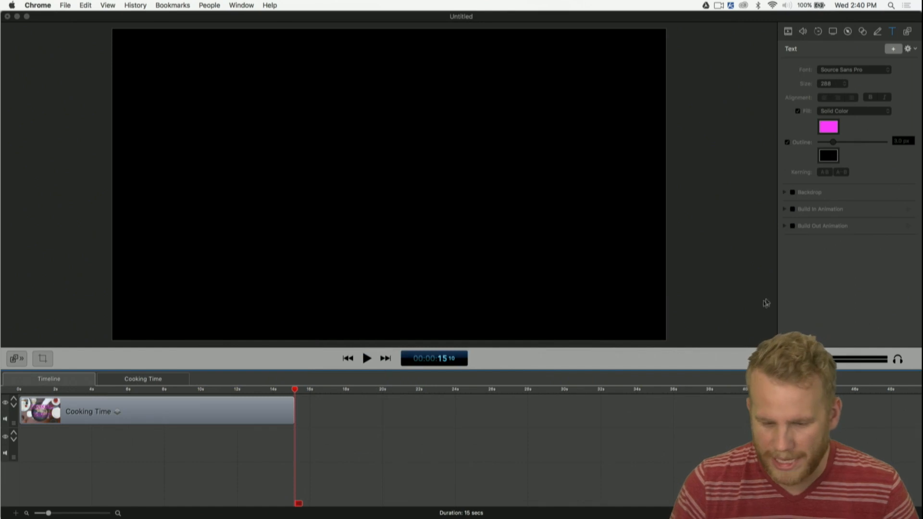
pyautogui.click(734, 303)
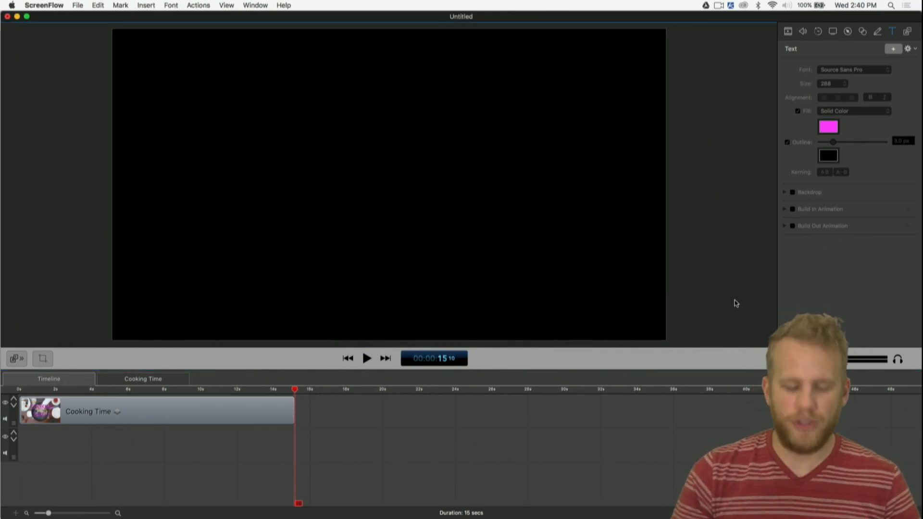
pyautogui.click(315, 442)
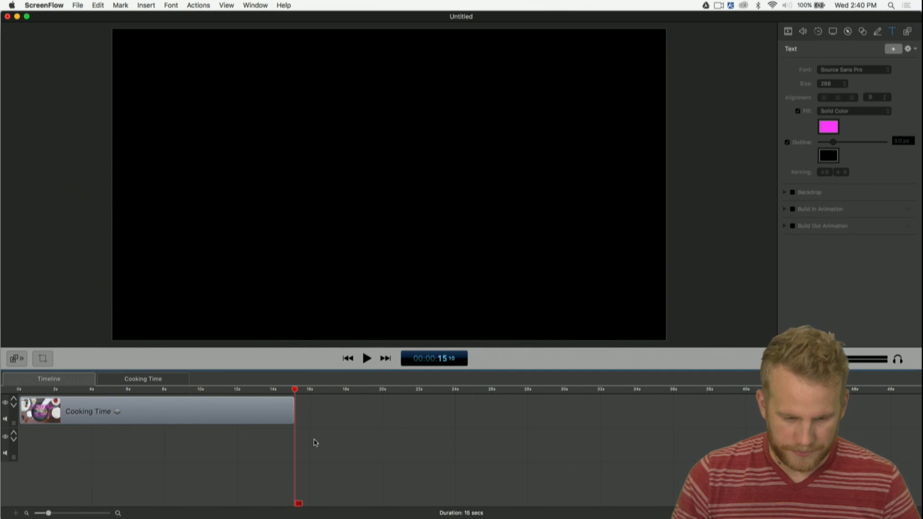
# Open the Cooking Time nest and delete both the COOKING TIME!!!! title and Face Down Wok.mov from it.
pyautogui.click(240, 423)
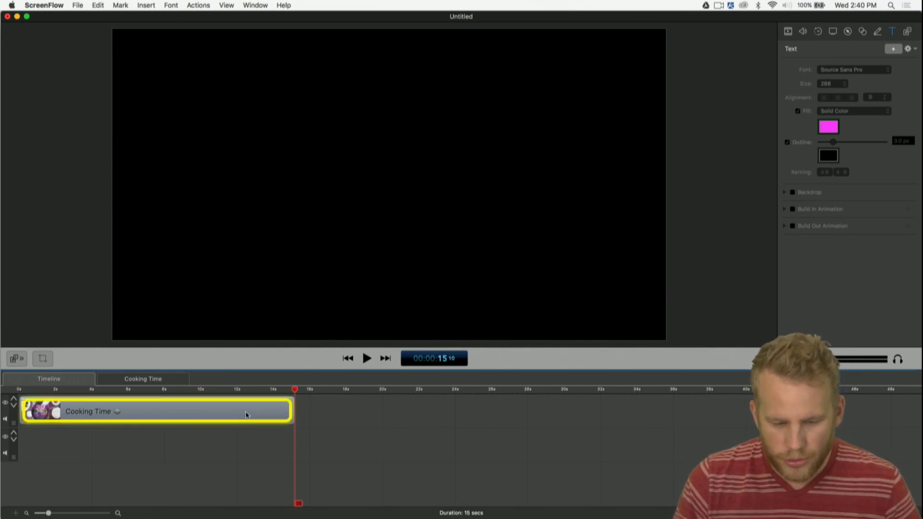
pyautogui.doubleClick(246, 415)
pyautogui.moveTo(250, 472); pyautogui.dragTo(259, 376)
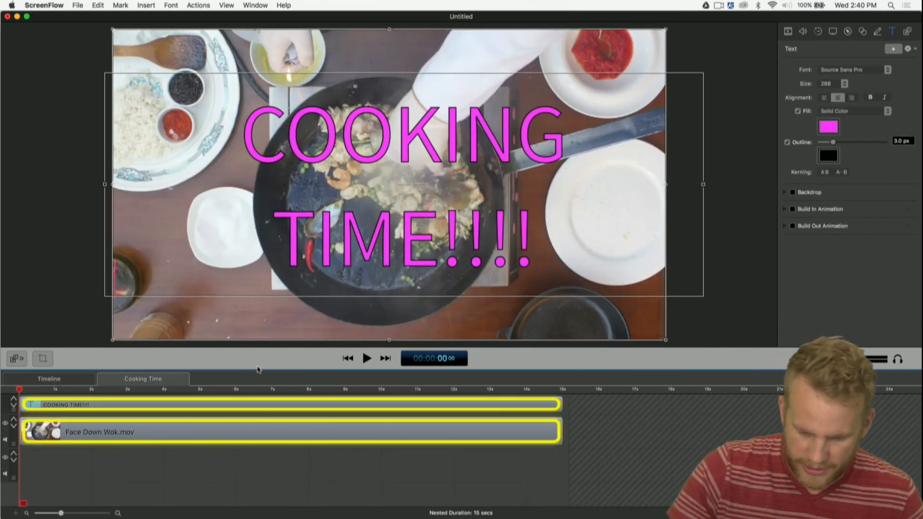
pyautogui.press('Delete')
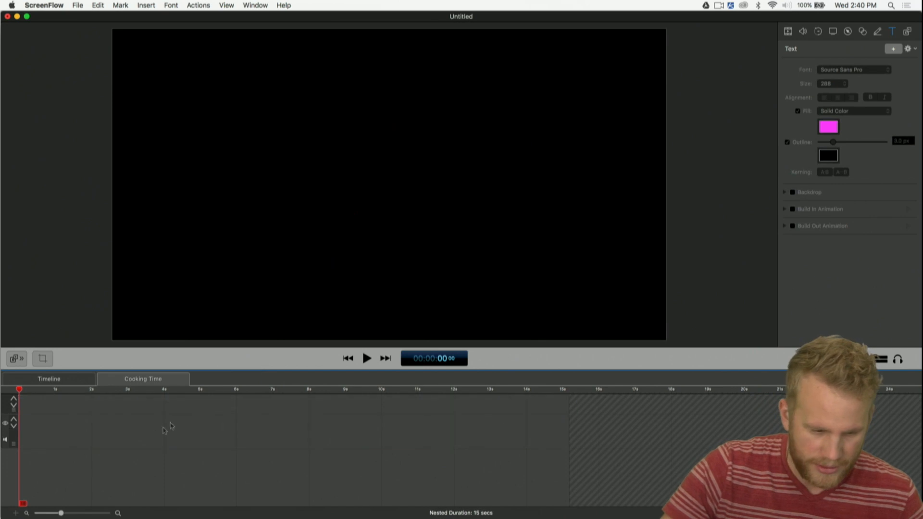
# Close the Cooking Time nest, reopen it from the main timeline to check its contents, and close it again.
pyautogui.click(85, 383)
pyautogui.click(102, 379)
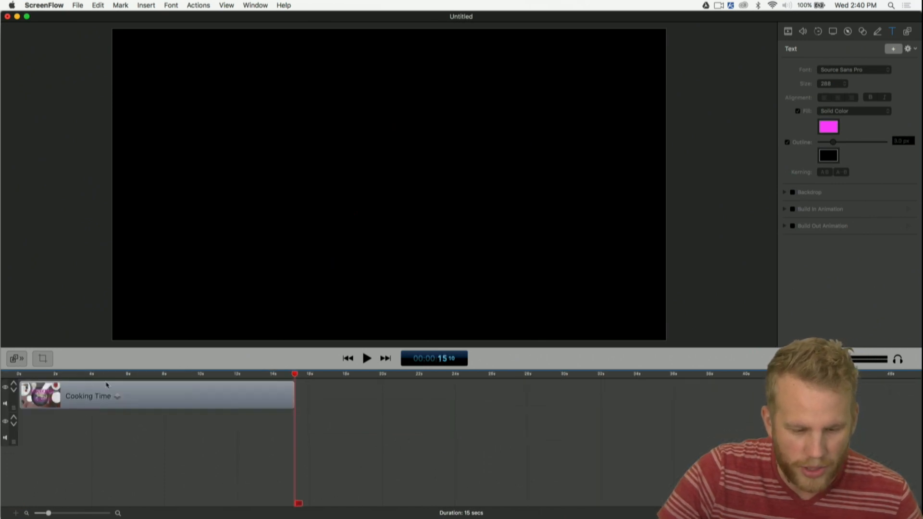
pyautogui.doubleClick(172, 408)
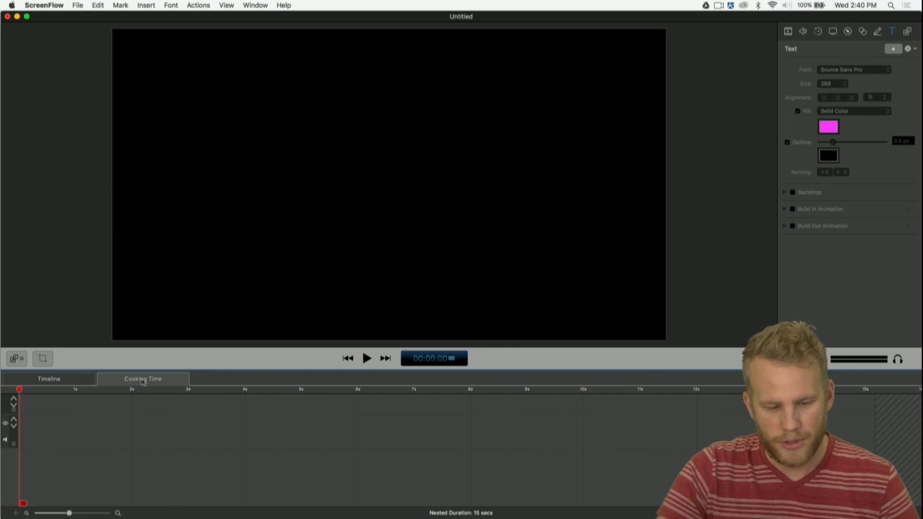
pyautogui.click(102, 380)
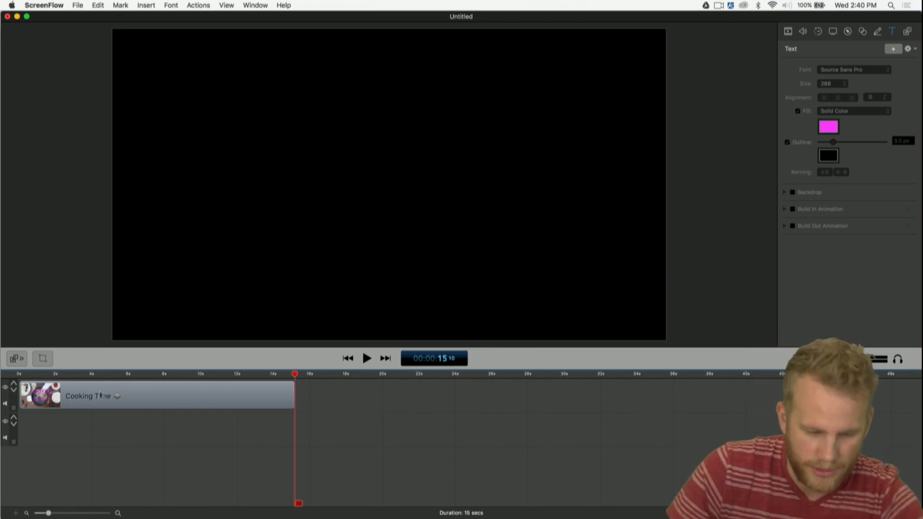
# Delete the Cooking Time nest from the main timeline and reduce the height of the timeline area.
pyautogui.click(100, 395)
pyautogui.press('Delete')
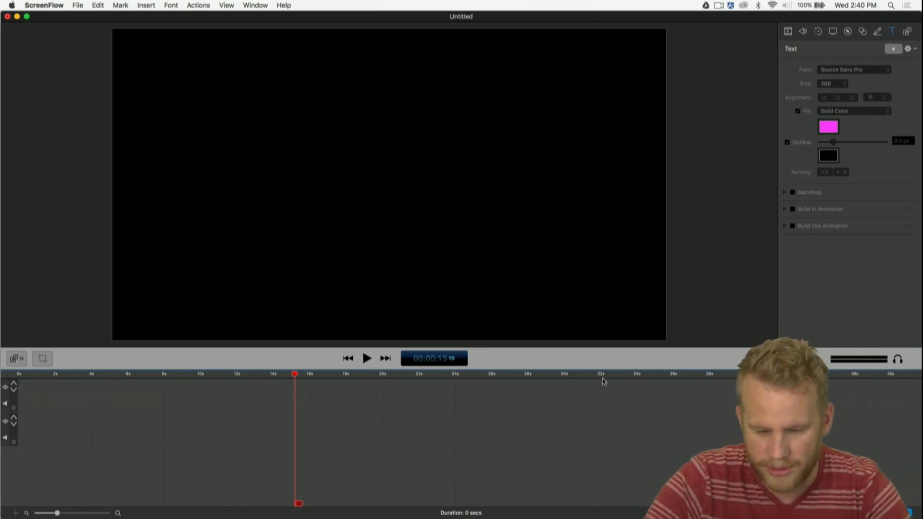
pyautogui.moveTo(604, 375); pyautogui.dragTo(607, 401)
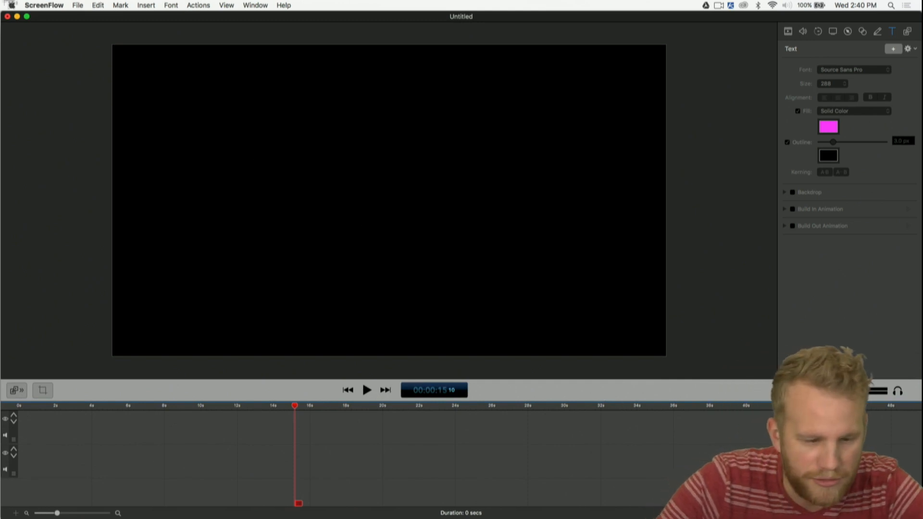
# Capture a full-screen screenshot, show the desktop icons, and place the new screenshot file from the desktop on the timeline.
pyautogui.moveTo(3, 5); pyautogui.dragTo(920, 517)
pyautogui.moveTo(919, 217); pyautogui.dragTo(805, 217)
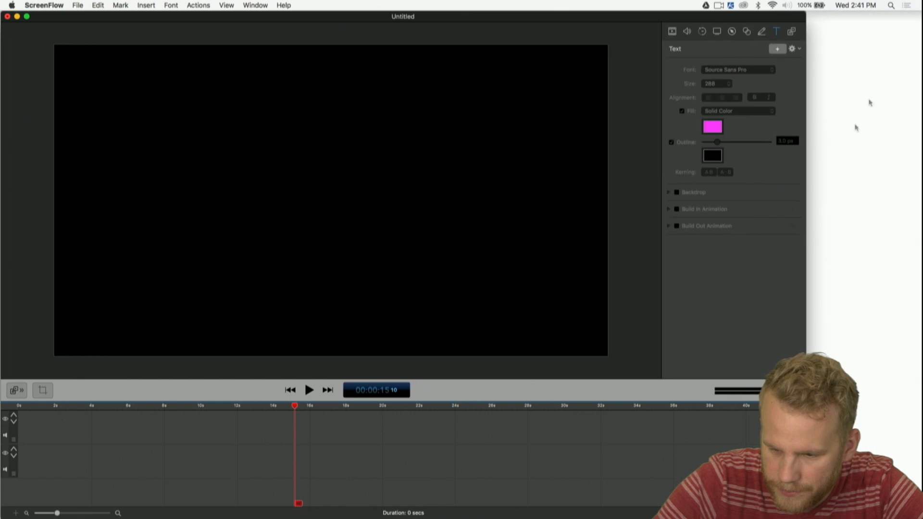
pyautogui.click(743, 5)
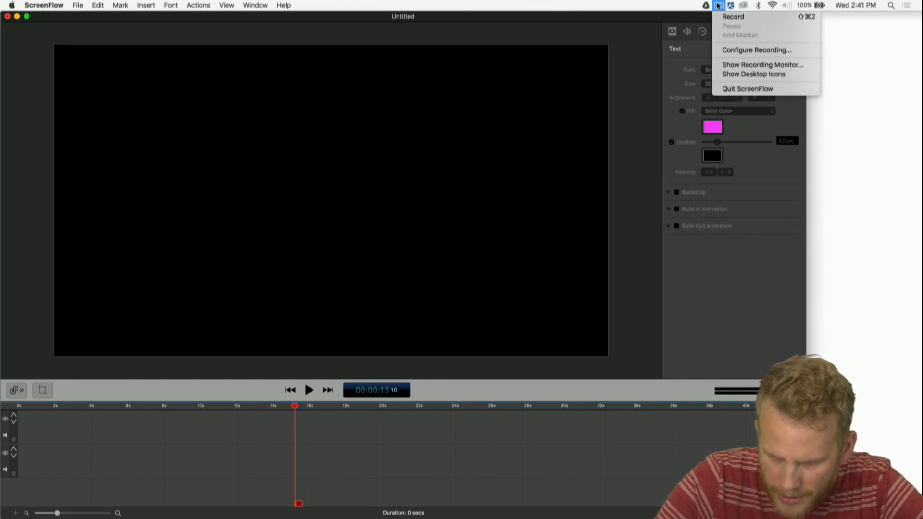
pyautogui.click(759, 74)
pyautogui.moveTo(910, 47); pyautogui.dragTo(414, 423)
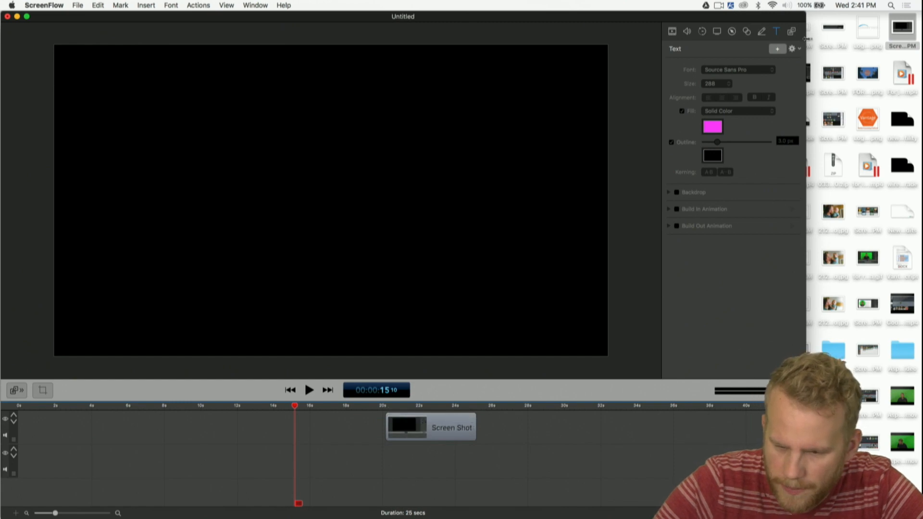
# Widen the window again, move the screenshot clip to the timeline start, extend it to 6 seconds, and park the playhead near 0.5 seconds.
pyautogui.moveTo(806, 40); pyautogui.dragTo(921, 24)
pyautogui.moveTo(423, 428); pyautogui.dragTo(125, 424)
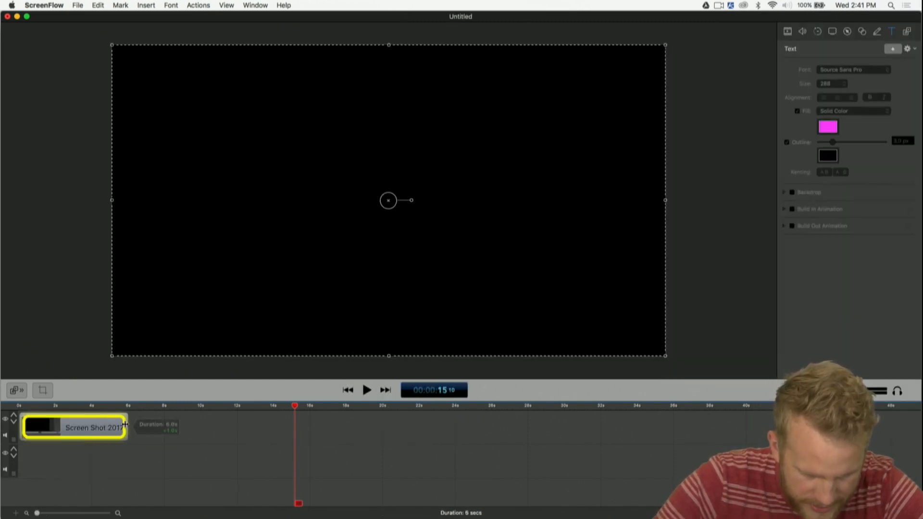
pyautogui.press('super+shift+0')
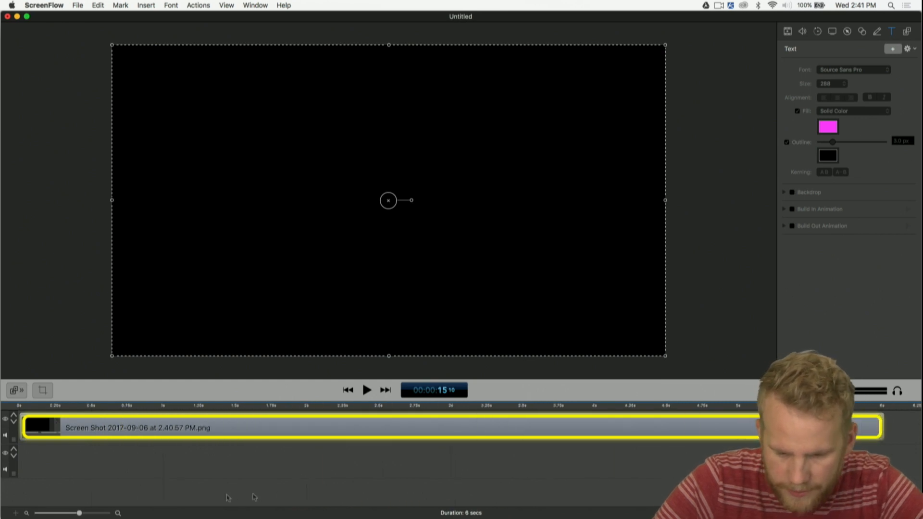
pyautogui.click(82, 406)
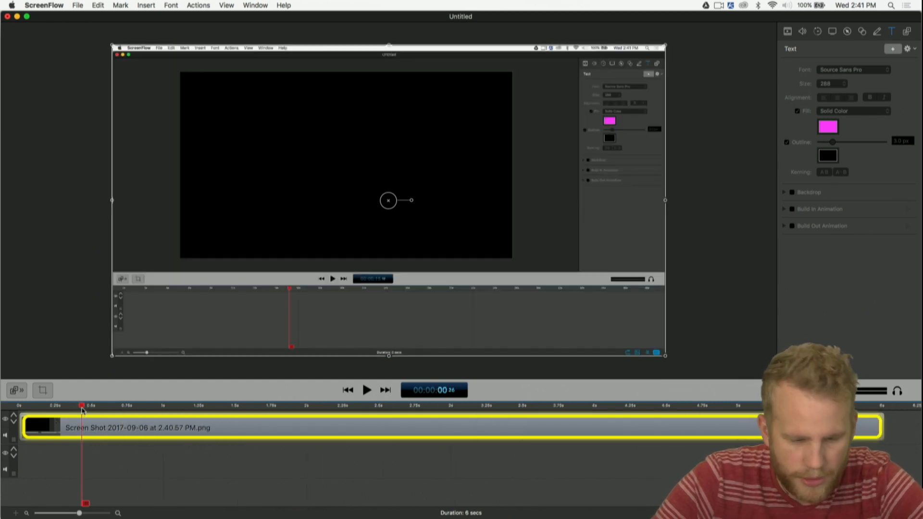
pyautogui.click(752, 212)
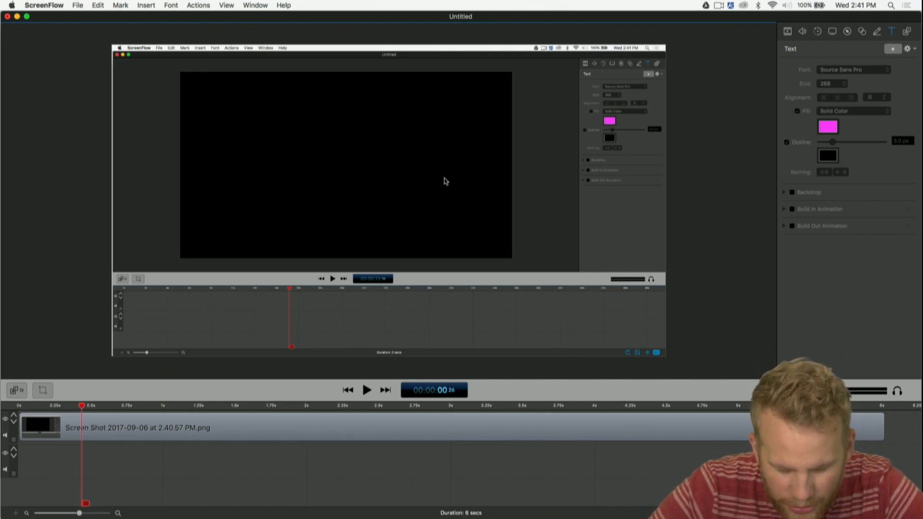
# Move the screenshot clip down one track and add Logo-ScreenFlow-Inverse-1024x1024.png from the media library onto the canvas above it.
pyautogui.moveTo(453, 428); pyautogui.dragTo(452, 461)
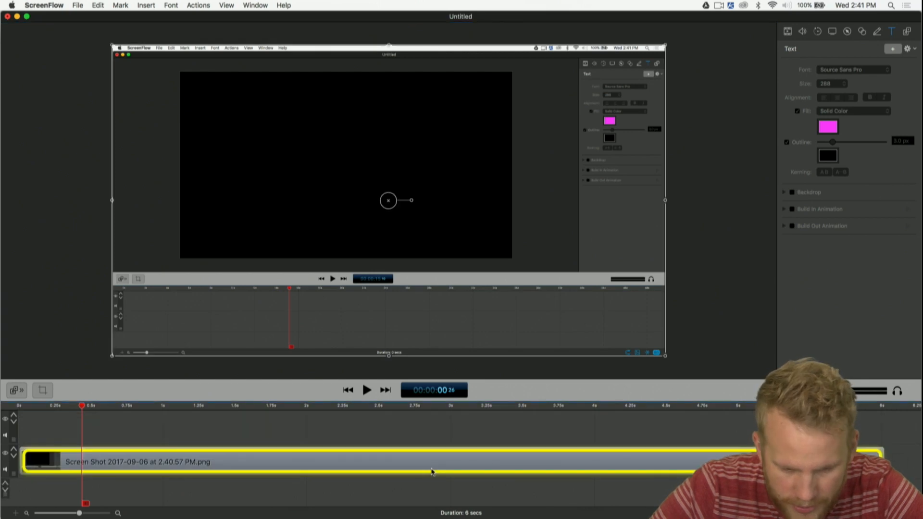
pyautogui.click(443, 435)
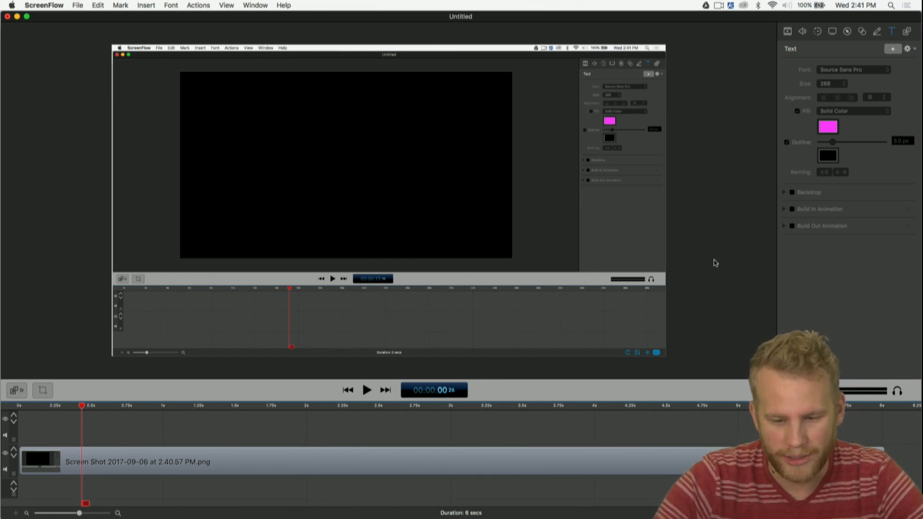
pyautogui.click(906, 31)
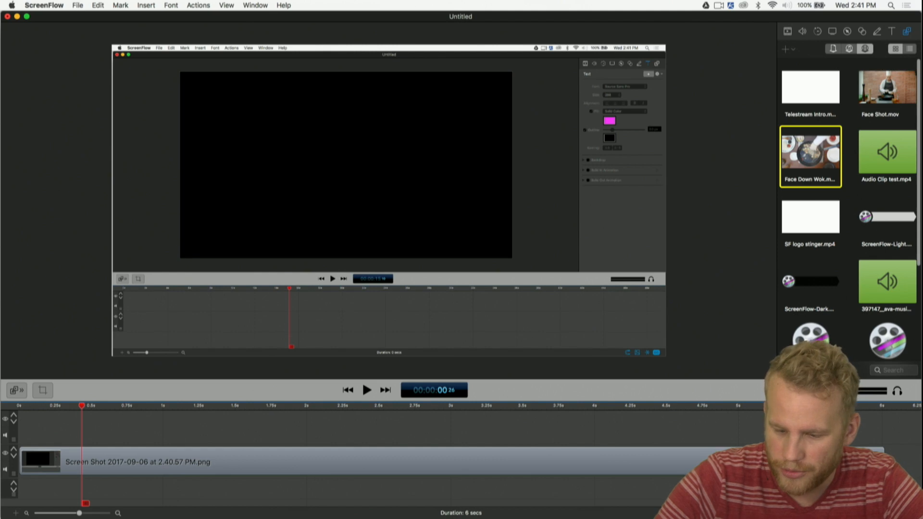
pyautogui.click(810, 339)
pyautogui.scroll(-5, 887, 232)
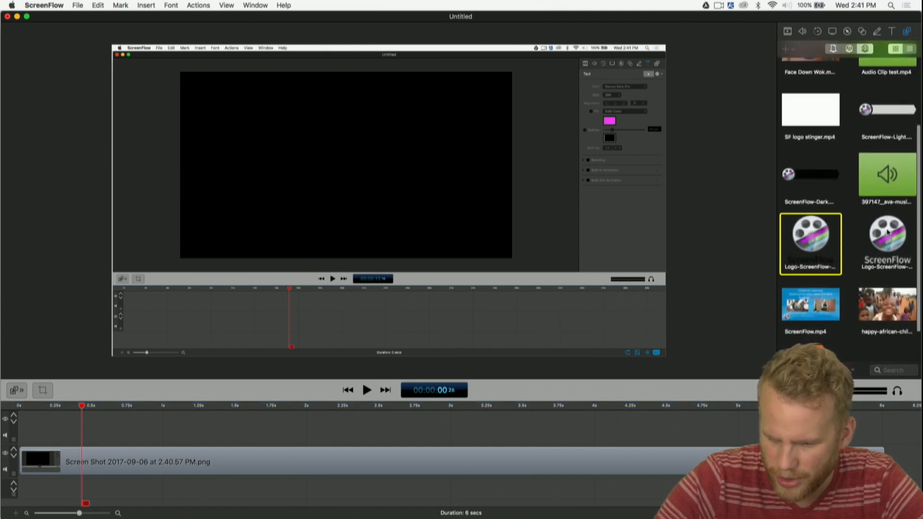
pyautogui.moveTo(887, 232); pyautogui.dragTo(394, 354)
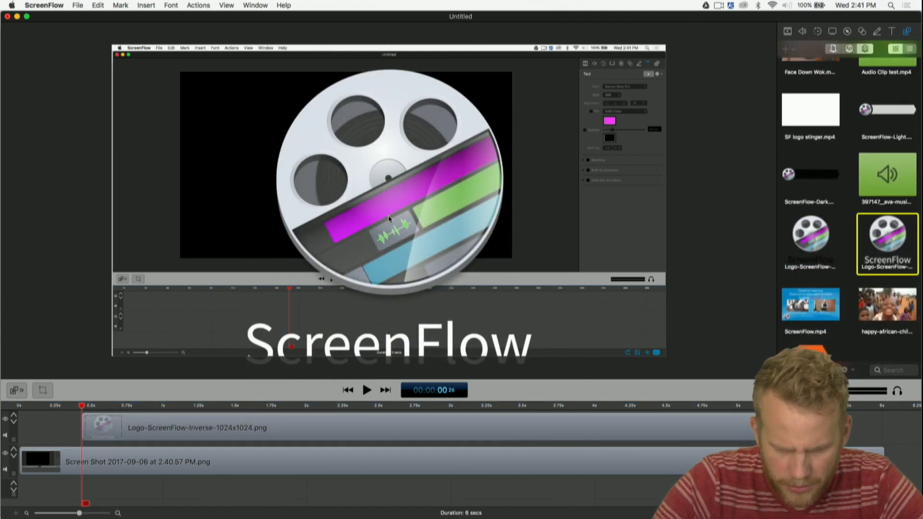
pyautogui.click(399, 341)
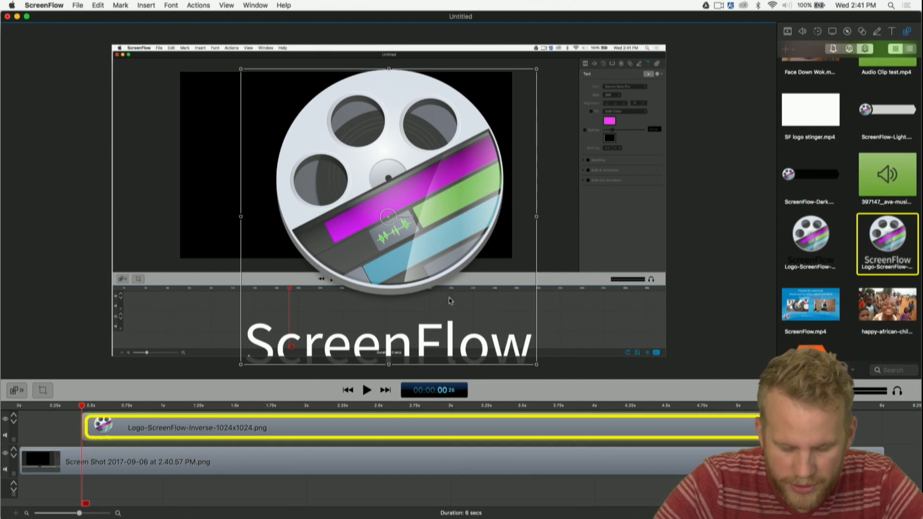
# Crop the ScreenFlow text off the logo, scale it to 20%, and place it in the canvas's upper-left corner at -859, 361.
pyautogui.moveTo(450, 301); pyautogui.dragTo(447, 267)
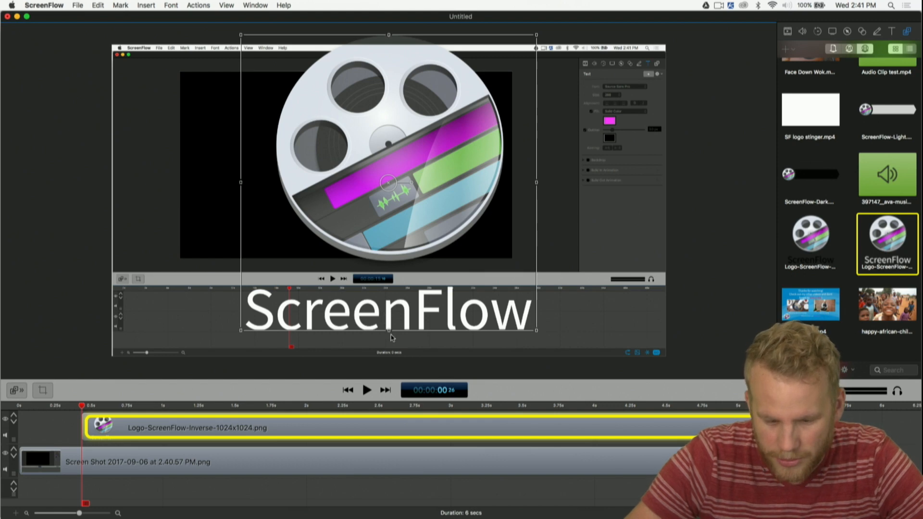
pyautogui.moveTo(390, 335); pyautogui.dragTo(388, 262)
pyautogui.moveTo(402, 178); pyautogui.dragTo(402, 252)
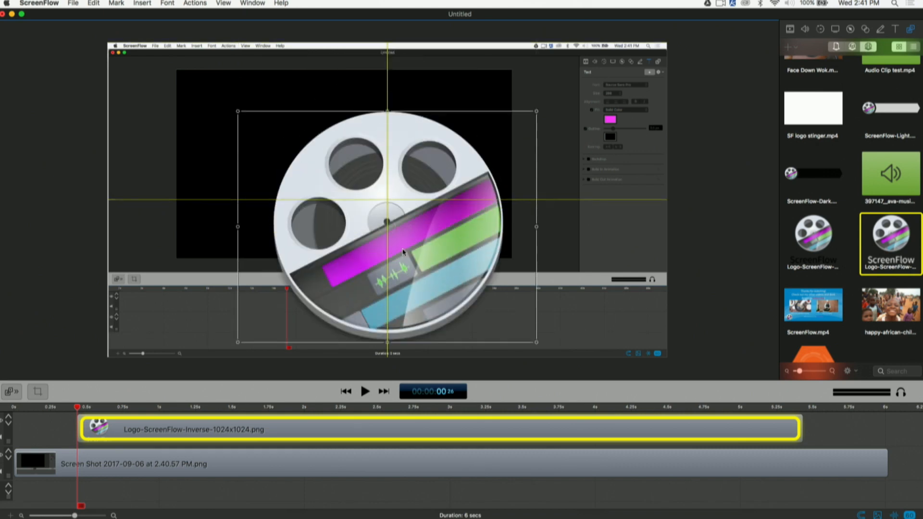
pyautogui.moveTo(536, 111); pyautogui.dragTo(142, 97)
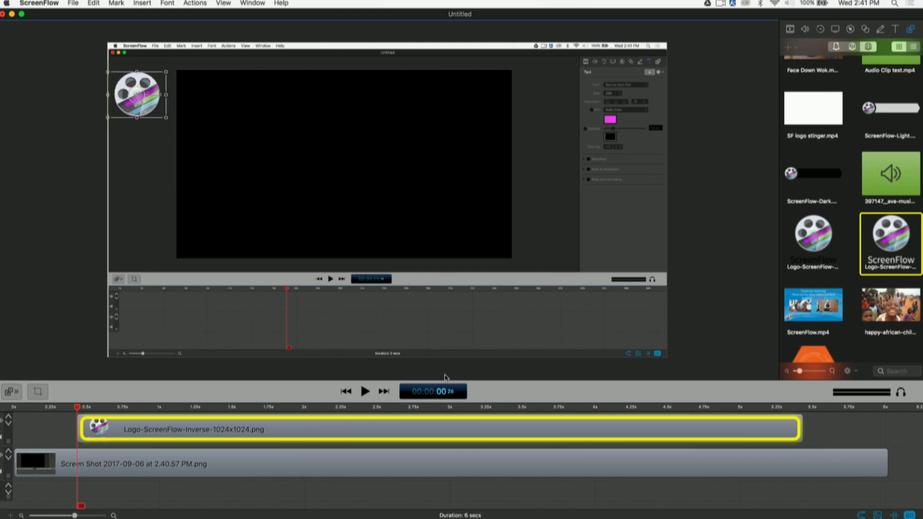
# Set the logo's opacity to 45%.
pyautogui.click(790, 30)
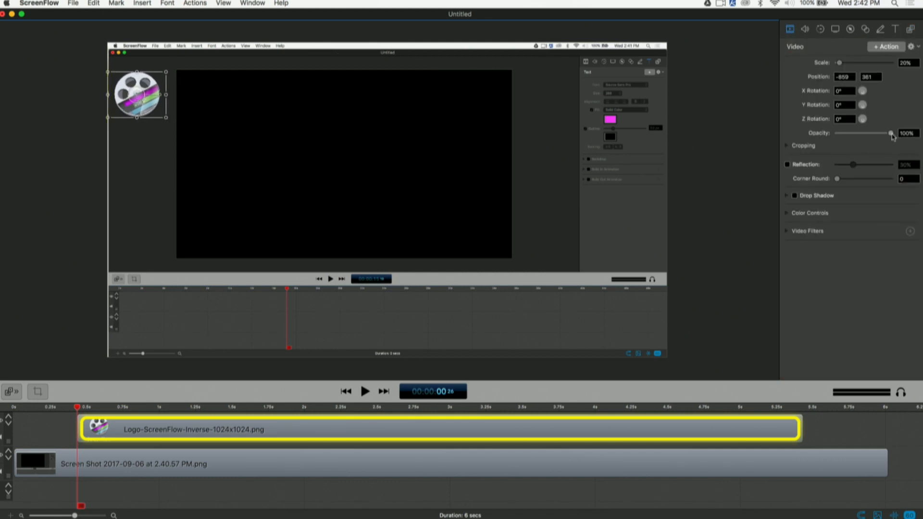
pyautogui.moveTo(891, 133); pyautogui.dragTo(861, 133)
pyautogui.click(735, 192)
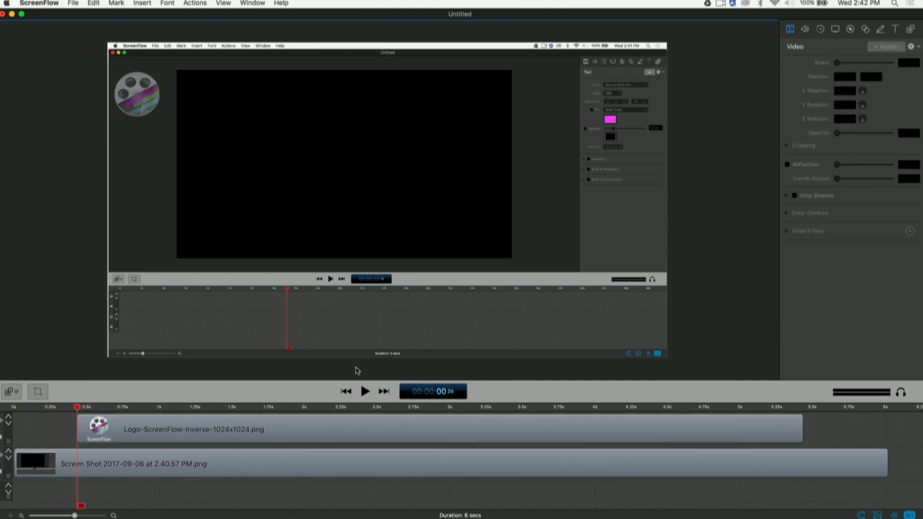
# Align the logo clip with the timeline start and extend its end to 6 seconds to match the screenshot clip.
pyautogui.moveTo(297, 426); pyautogui.dragTo(543, 422)
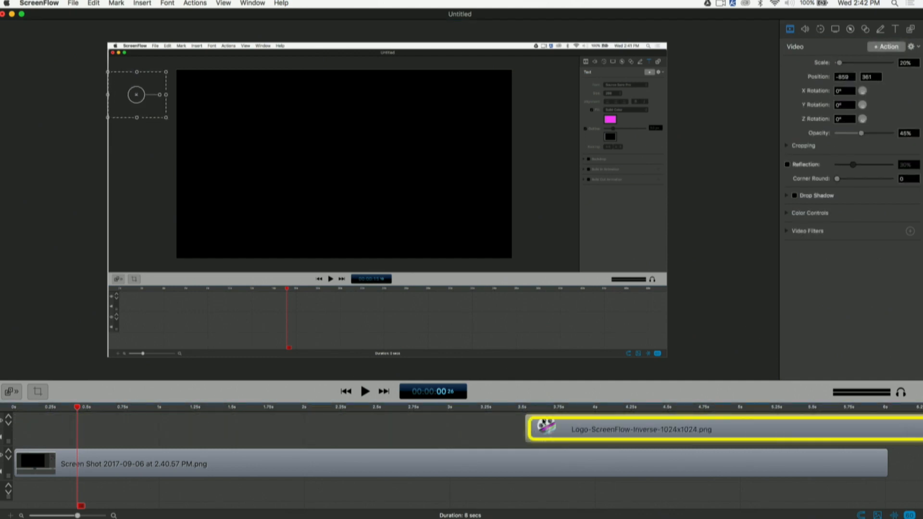
pyautogui.press('super+z')
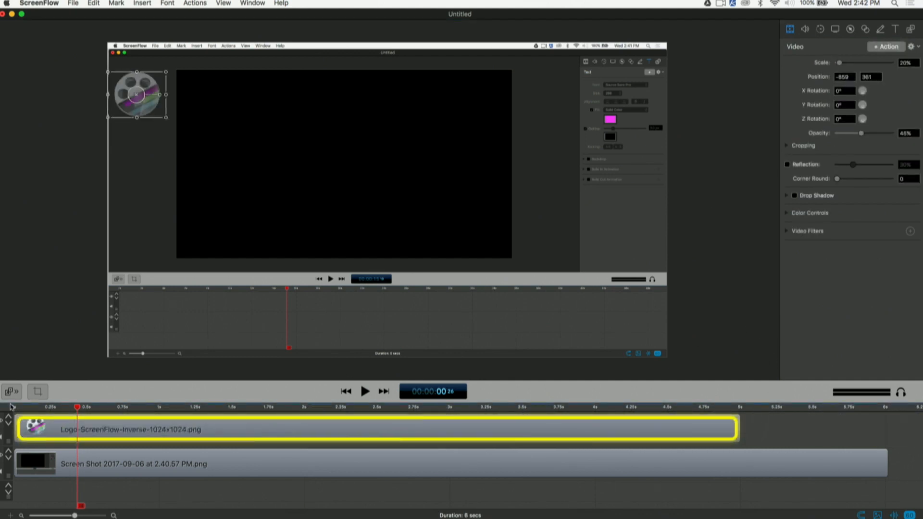
pyautogui.click(751, 432)
pyautogui.moveTo(741, 431); pyautogui.dragTo(889, 430)
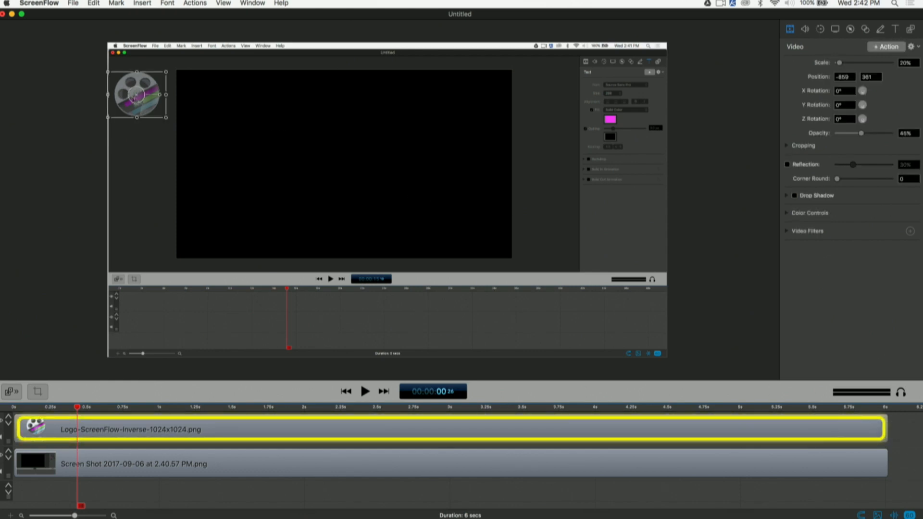
# Nudge the logo inward from the canvas's left edge to X position -841 and clear the selection.
pyautogui.click(137, 138)
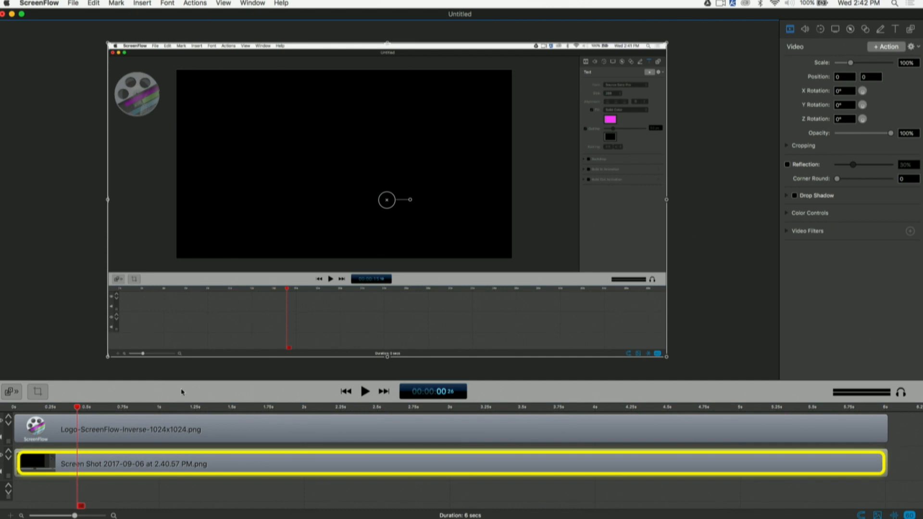
pyautogui.click(183, 428)
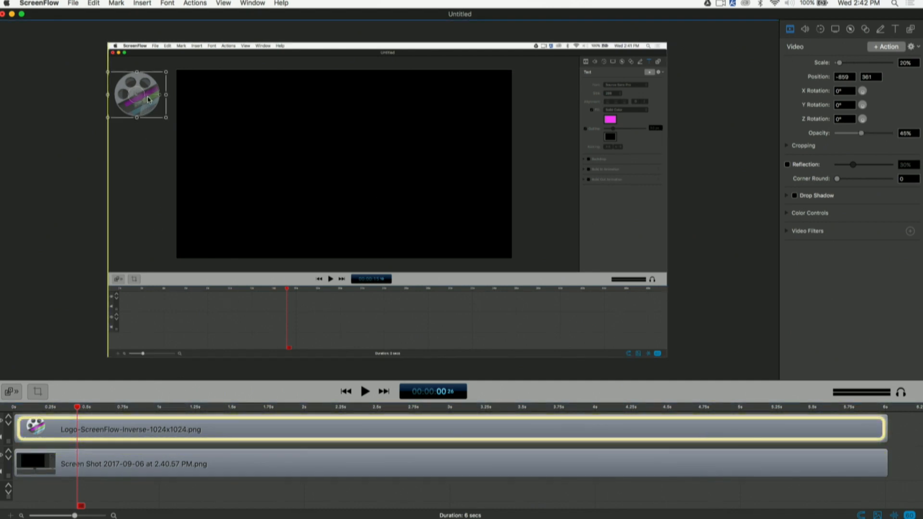
pyautogui.moveTo(148, 99); pyautogui.dragTo(147, 100)
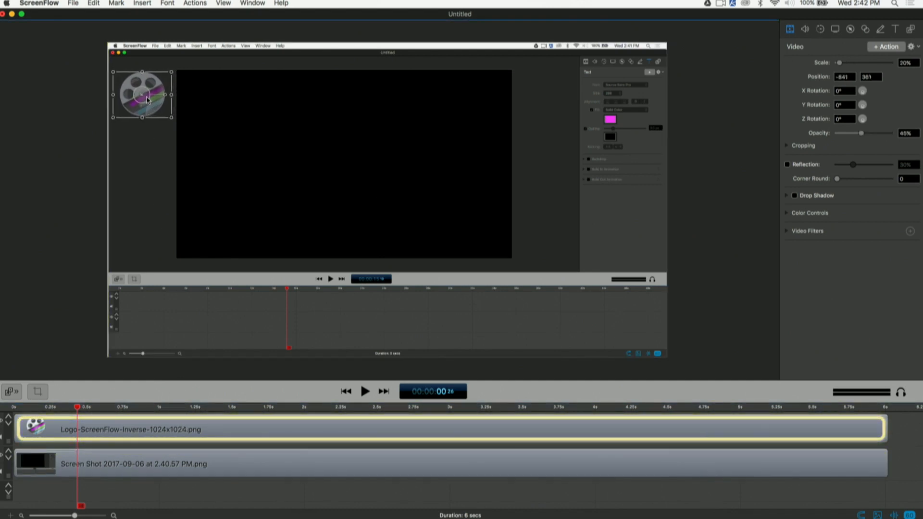
pyautogui.click(165, 219)
pyautogui.click(707, 208)
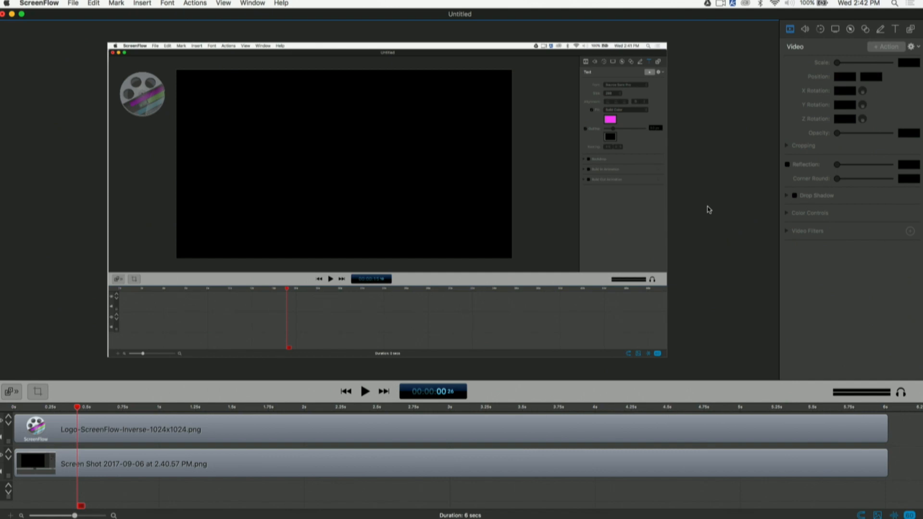
# Add a video action to the screenshot clip and scale it to 29% in the canvas's lower-right corner at 682, -384.
pyautogui.click(335, 460)
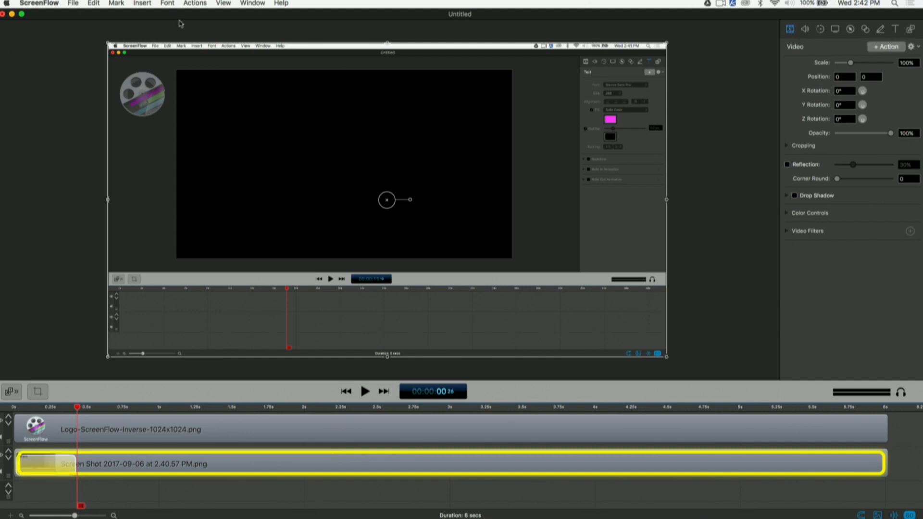
pyautogui.moveTo(102, 44); pyautogui.dragTo(618, 206)
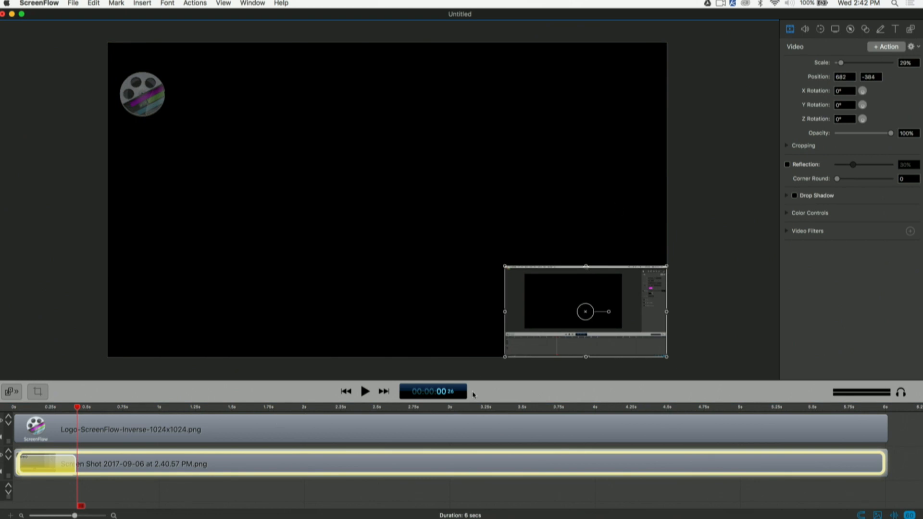
pyautogui.click(435, 494)
# Try scaling the separate logo down to 6% and positioning it at 437, -287 on the shrunken screenshot.
pyautogui.click(402, 439)
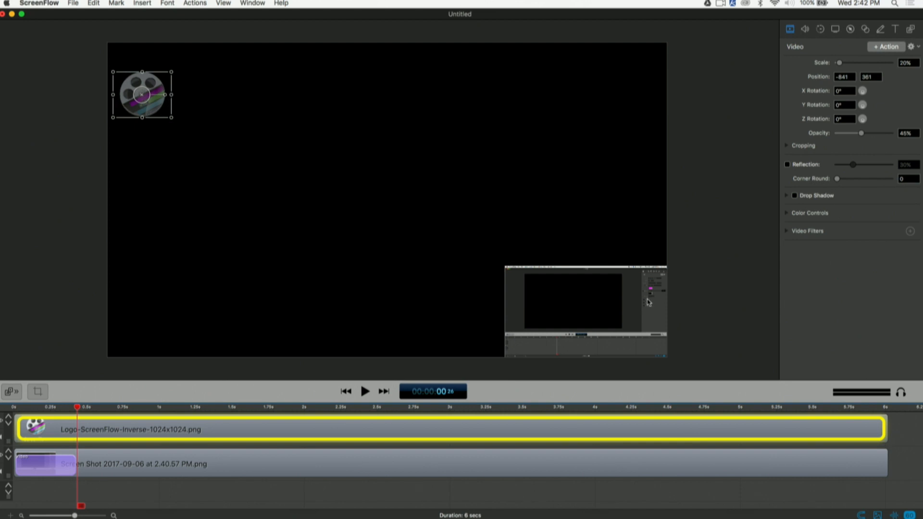
pyautogui.click(145, 100)
pyautogui.click(593, 284)
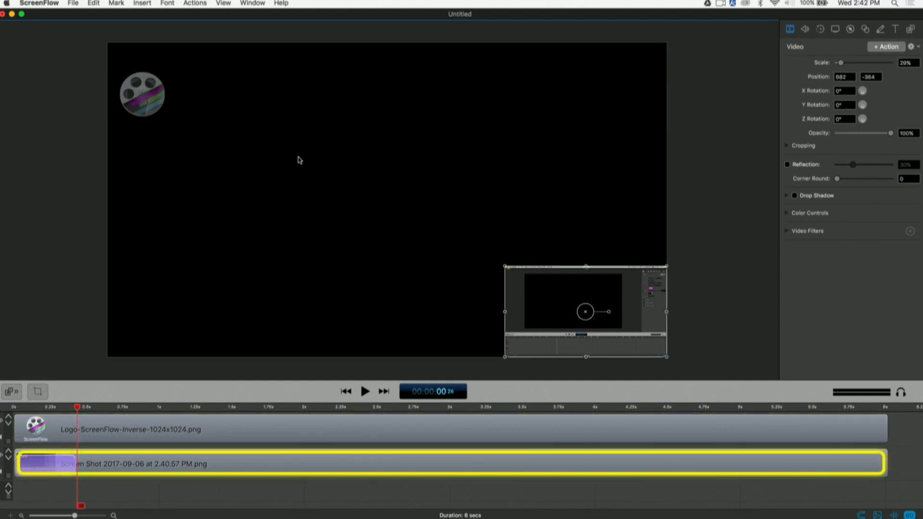
pyautogui.click(126, 92)
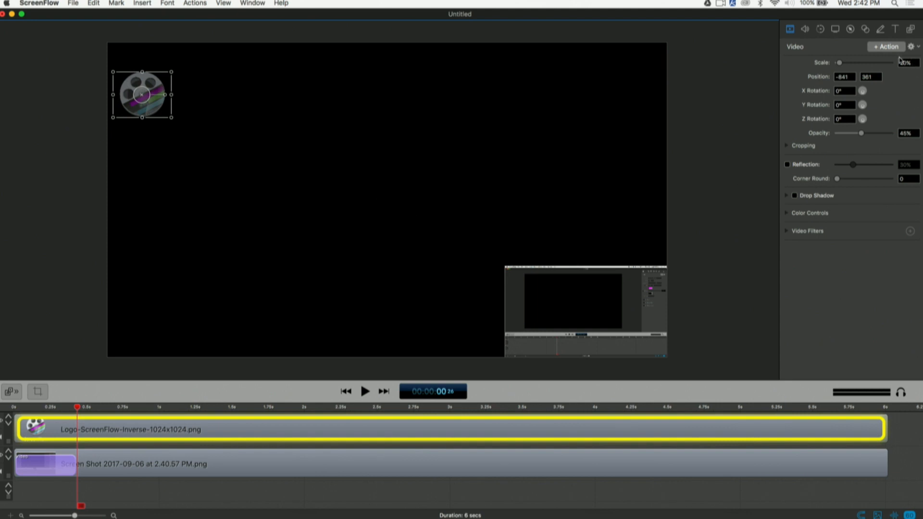
pyautogui.moveTo(113, 72); pyautogui.dragTo(513, 284)
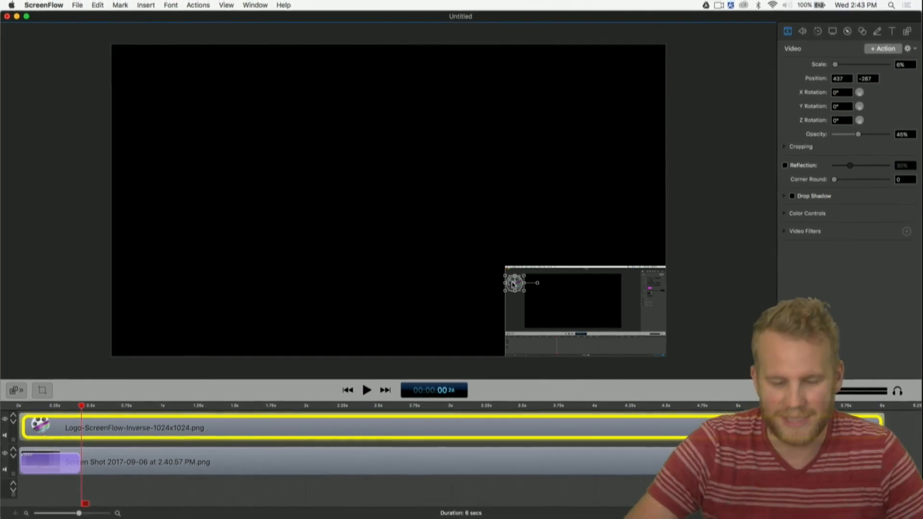
pyautogui.press('super+z')
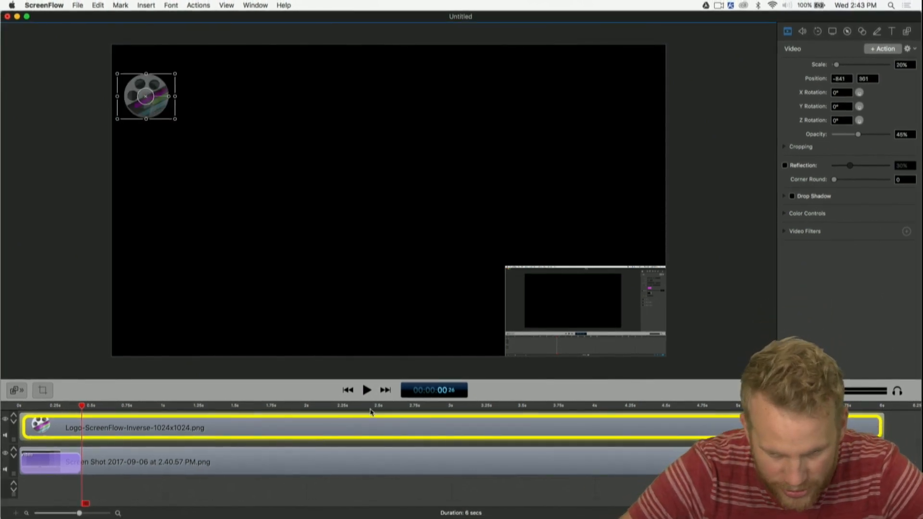
# Add a video action to the logo clip and shrink the logo to 7% at 442, -289 over the reduced screenshot.
pyautogui.press('super+shift+k')
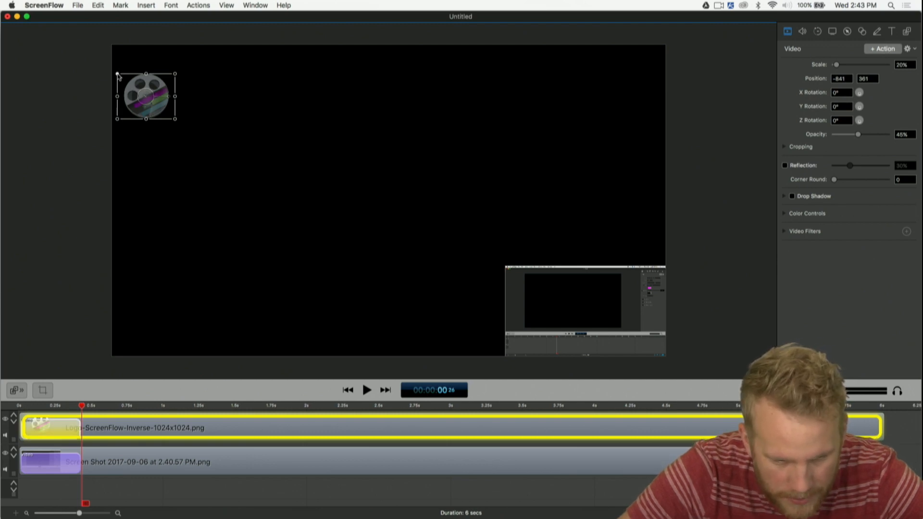
pyautogui.click(133, 84)
pyautogui.click(134, 84)
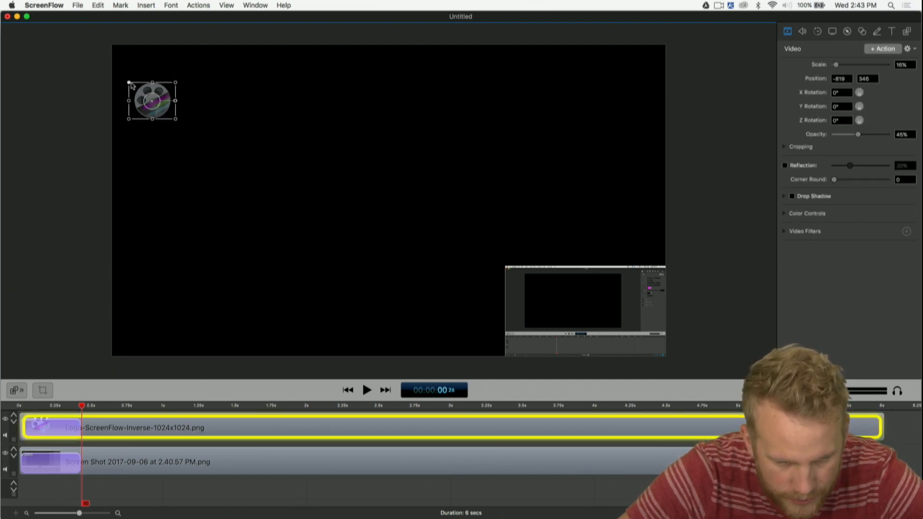
pyautogui.moveTo(133, 84); pyautogui.dragTo(512, 284)
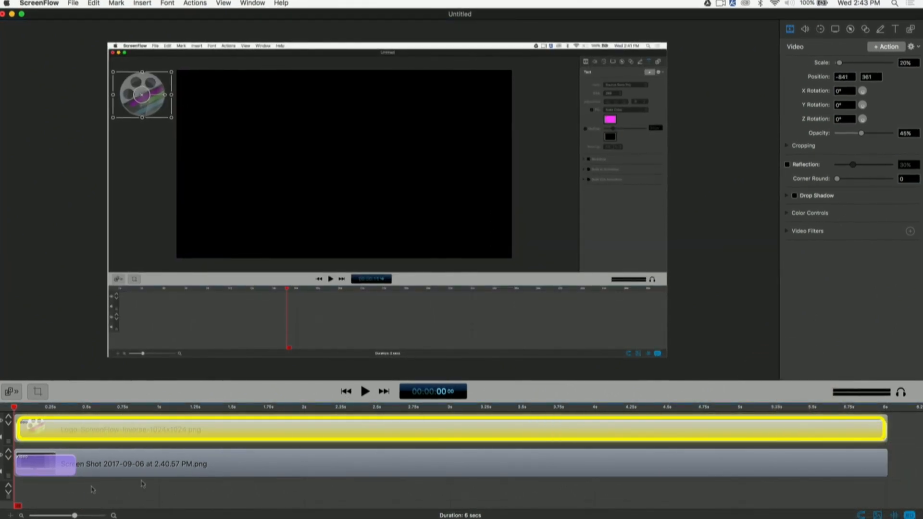
# Stretch the video actions across the full length of the logo and screenshot clips and play back the combined motion.
pyautogui.click(77, 464)
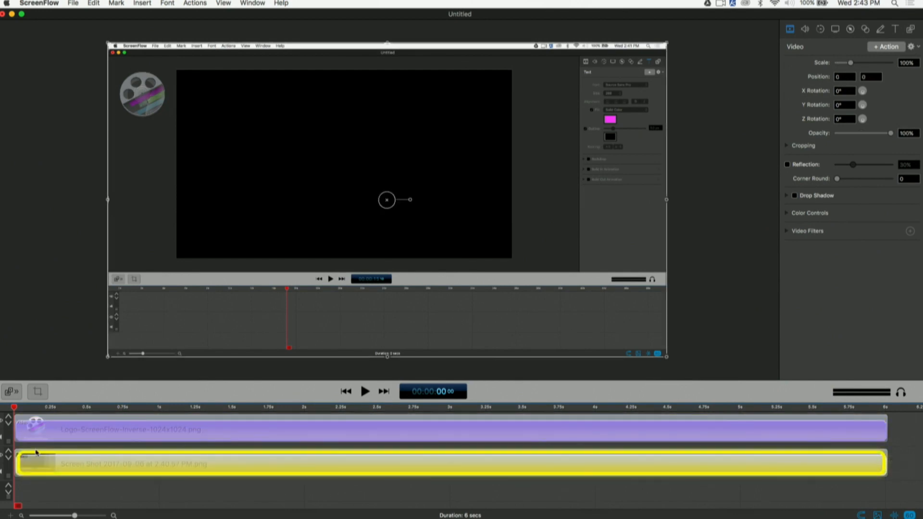
pyautogui.press('space')
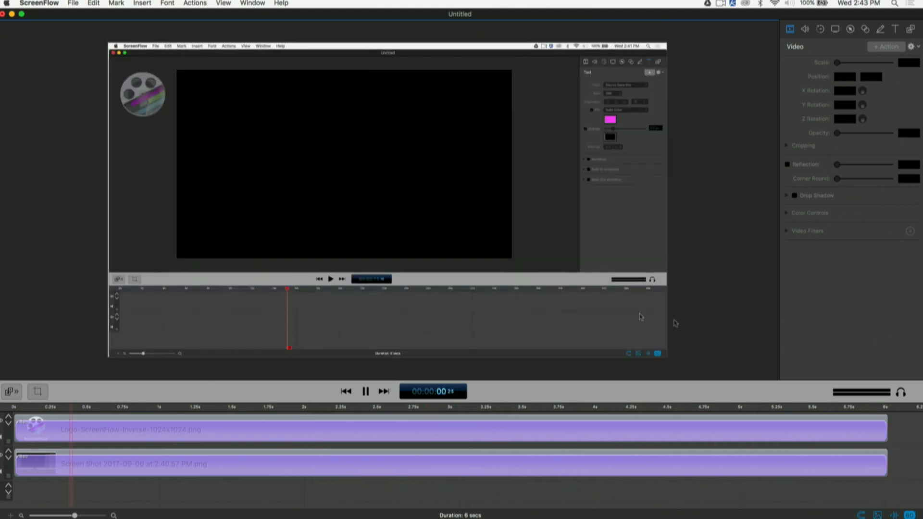
pyautogui.press('space')
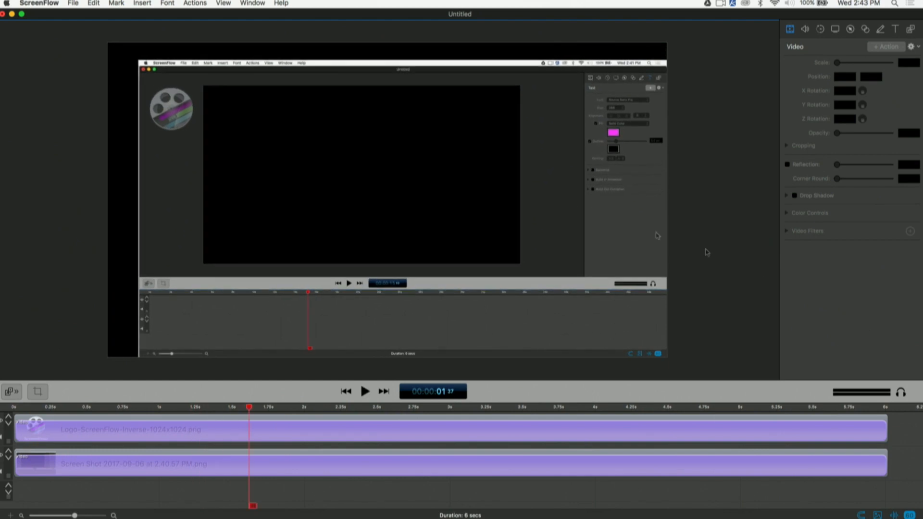
# Adjust the logo at the timeline's end to 9% scale and position 452, -303, and preview the animation from the start.
pyautogui.click(876, 429)
pyautogui.click(887, 404)
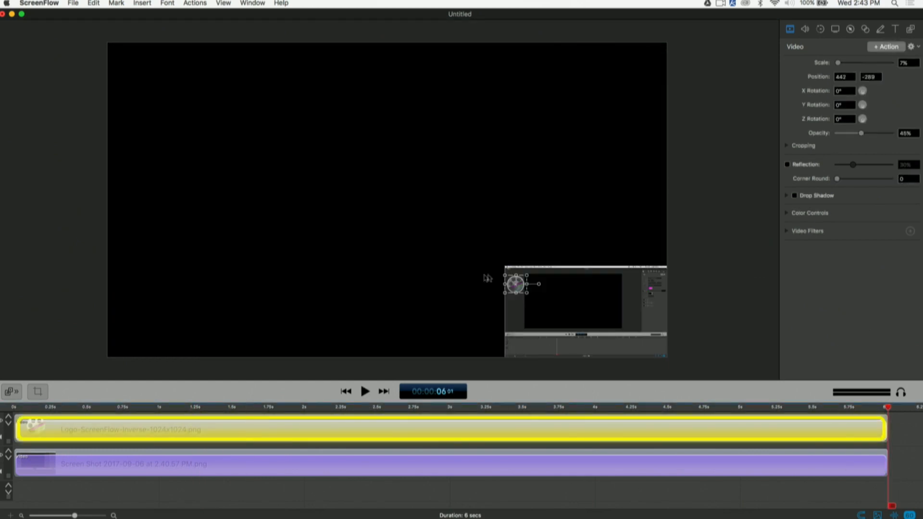
pyautogui.moveTo(516, 289); pyautogui.dragTo(519, 277)
pyautogui.click(87, 480)
pyautogui.moveTo(38, 408); pyautogui.dragTo(689, 408)
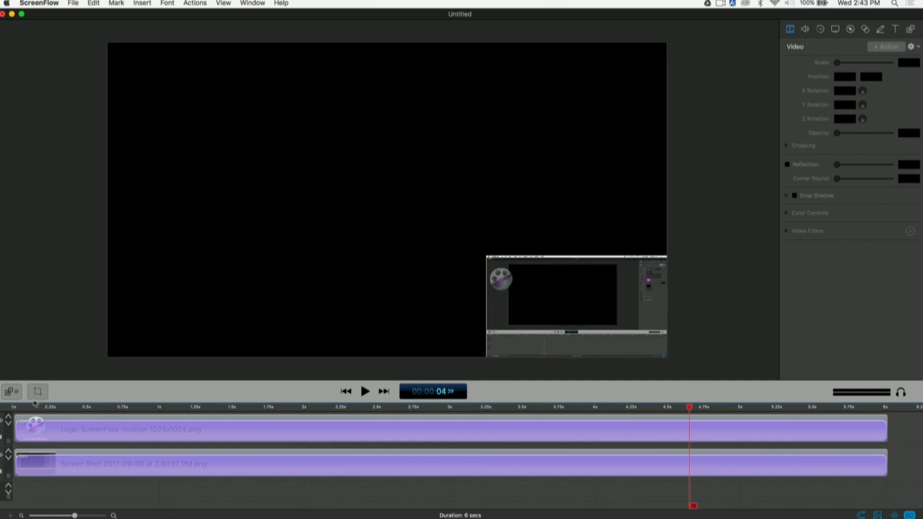
pyautogui.click(15, 408)
pyautogui.press('space')
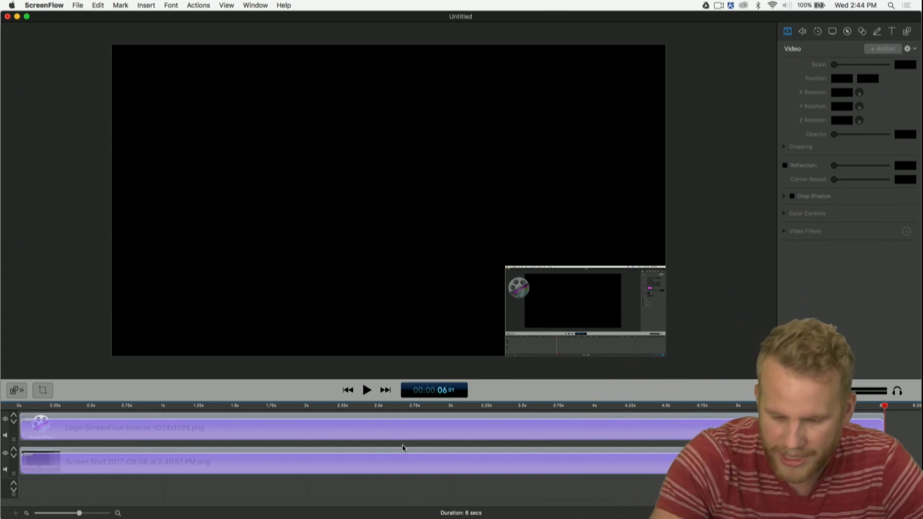
# Remove the video actions from both the logo and screenshot clips.
pyautogui.click(486, 424)
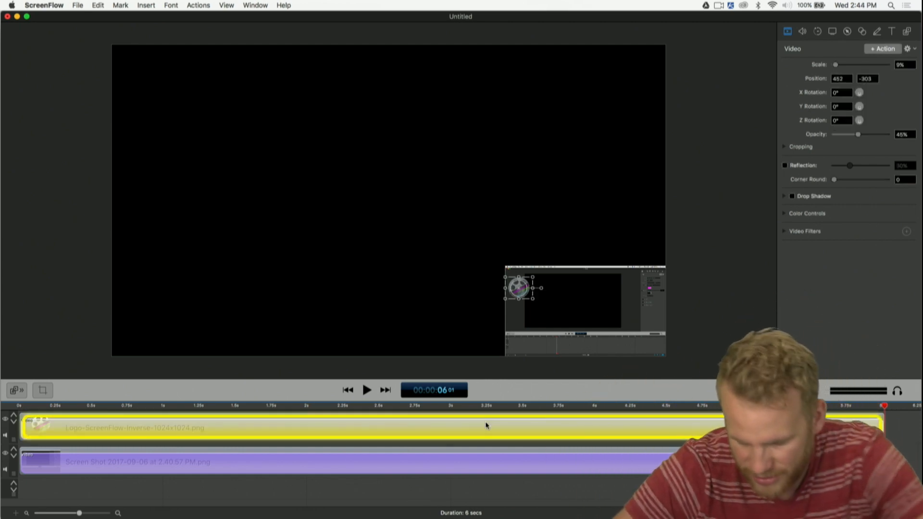
pyautogui.click(512, 471)
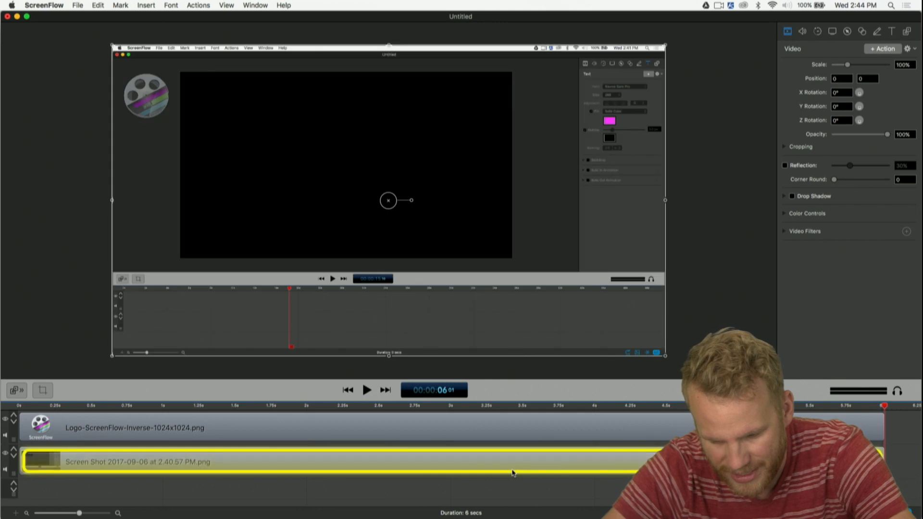
# Add the ScreenFlow-Light lower-third graphic from the media library, scale it to 58%, and place it in the canvas's lower-left corner at -698, -465.
pyautogui.click(907, 32)
pyautogui.moveTo(872, 230); pyautogui.dragTo(232, 327)
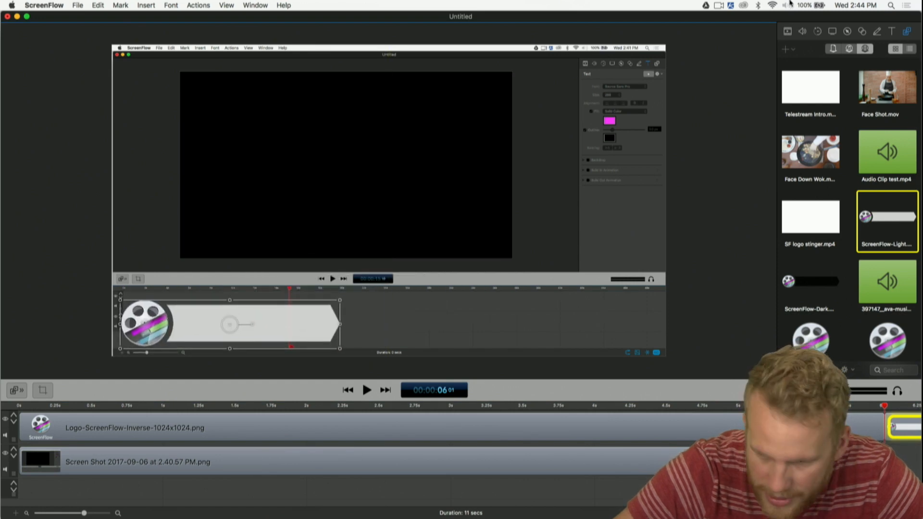
pyautogui.click(787, 31)
pyautogui.moveTo(847, 64); pyautogui.dragTo(841, 64)
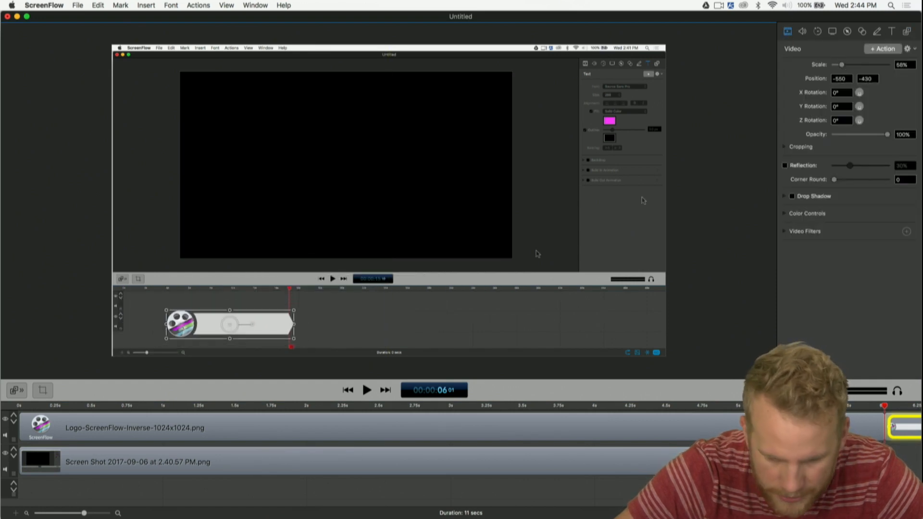
pyautogui.moveTo(235, 329); pyautogui.dragTo(192, 339)
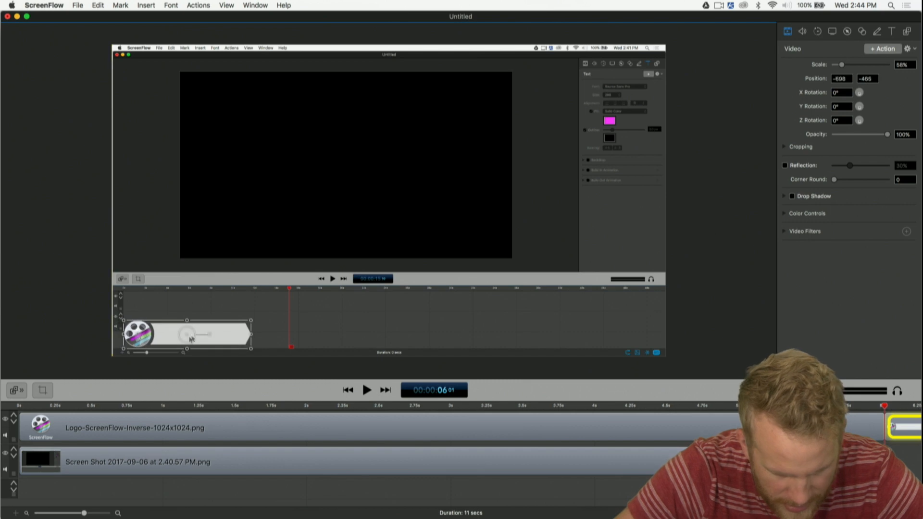
# Add a text clip containing the presenter's name and set its fill to dark blue, hex 000086.
pyautogui.click(892, 32)
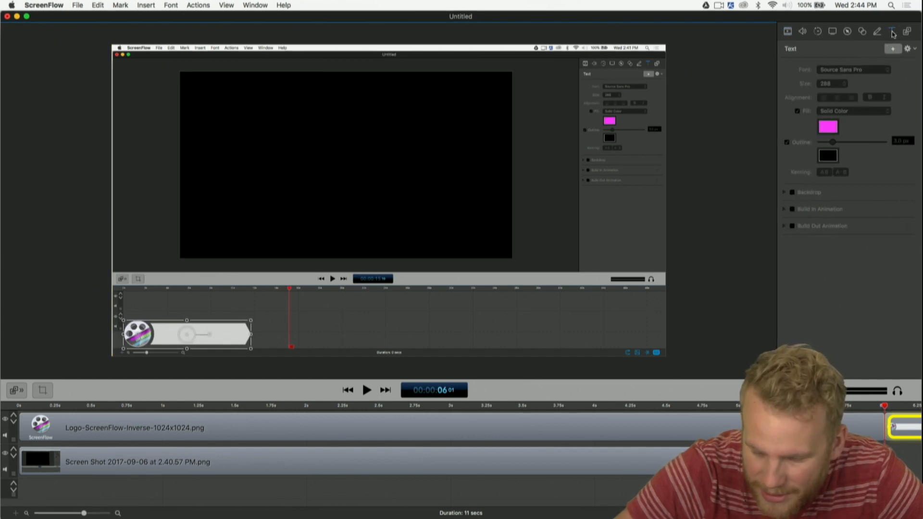
pyautogui.click(893, 48)
pyautogui.write('L')
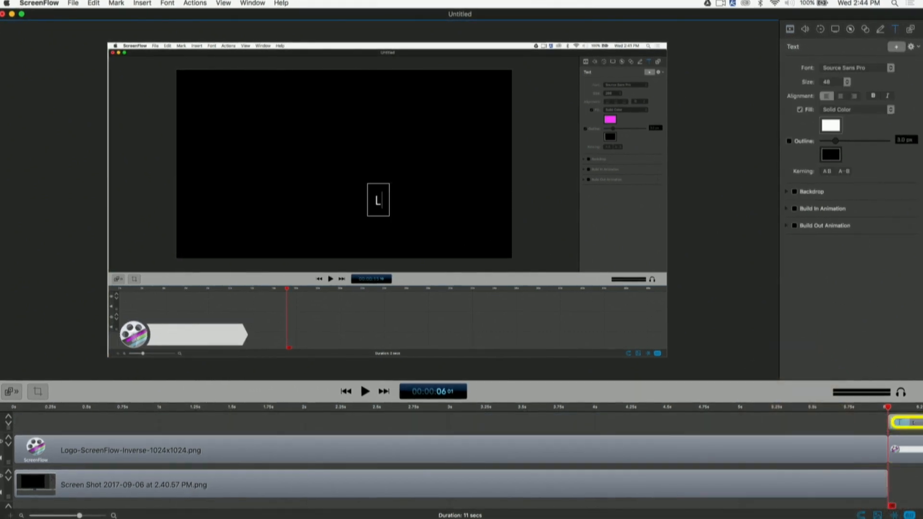
pyautogui.write('ucas B')
pyautogui.press('super+a')
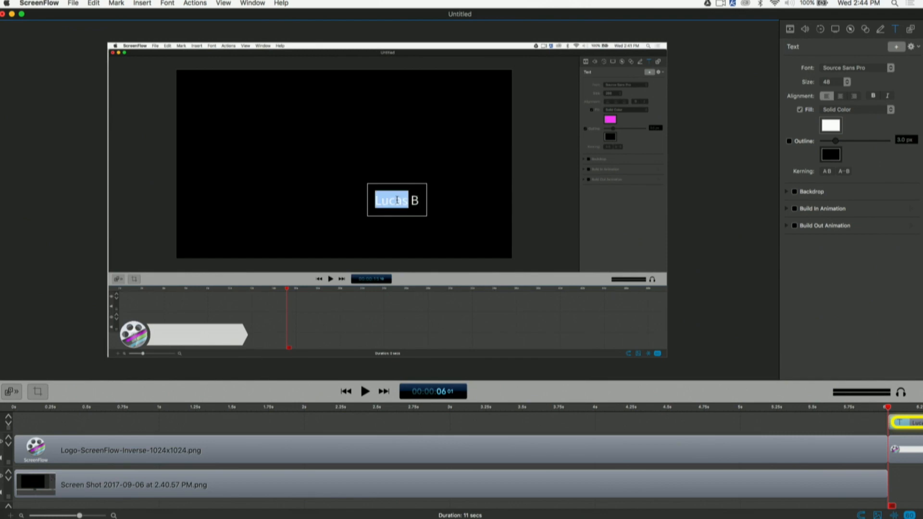
pyautogui.click(831, 126)
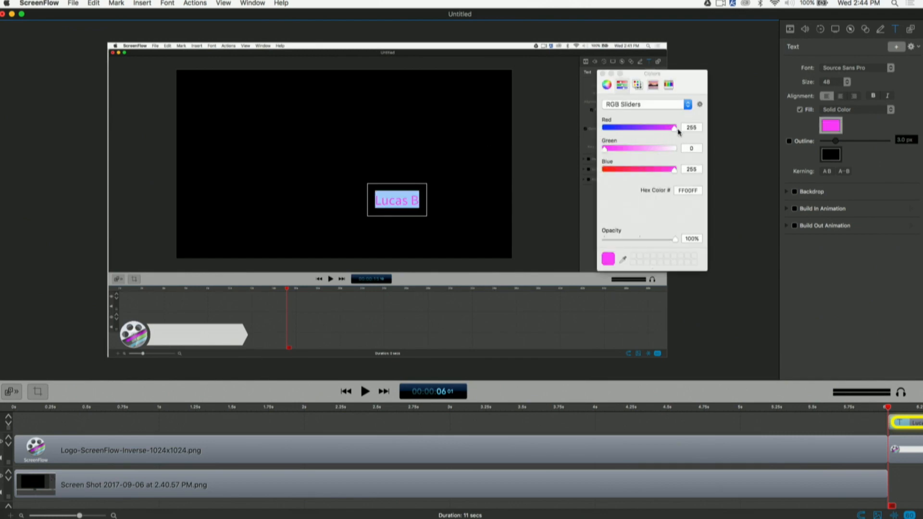
pyautogui.moveTo(674, 128); pyautogui.dragTo(501, 130)
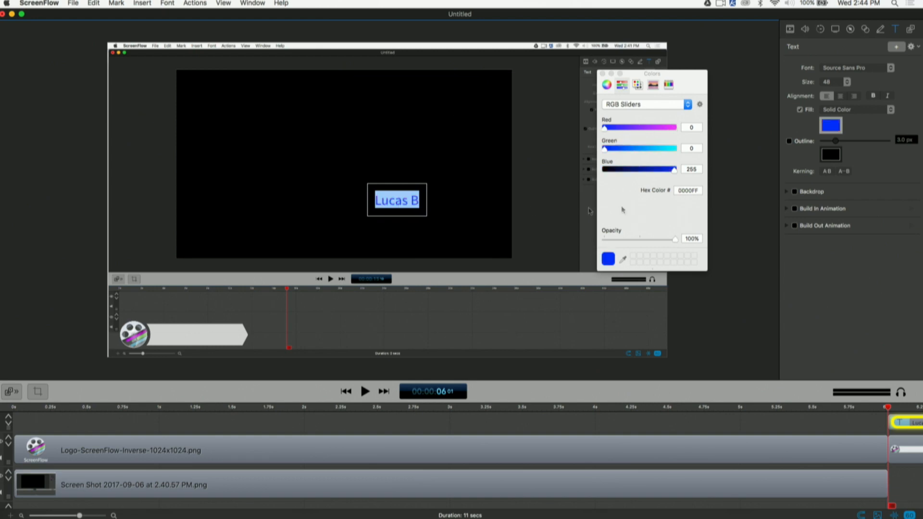
pyautogui.moveTo(656, 169); pyautogui.dragTo(650, 170)
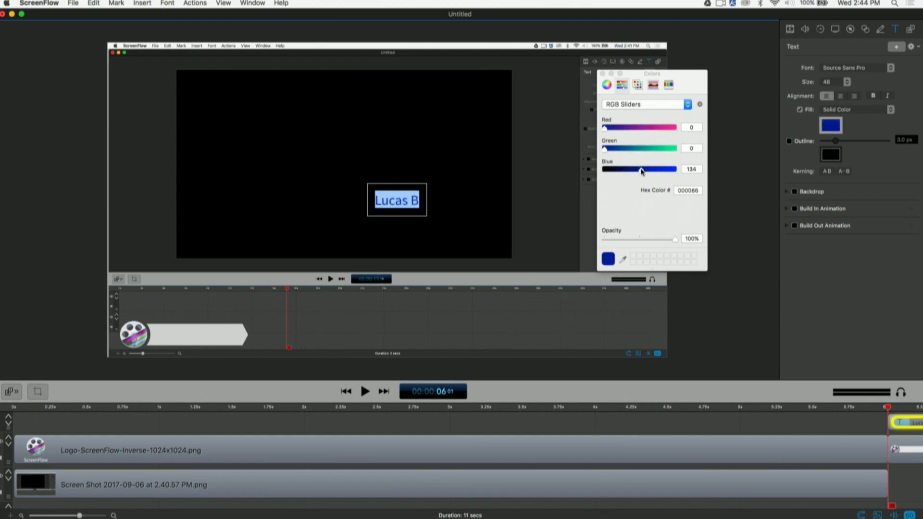
# Position the name text on the white banner of the lower-third graphic.
pyautogui.click(602, 74)
pyautogui.click(436, 246)
pyautogui.moveTo(412, 215); pyautogui.dragTo(196, 337)
pyautogui.click(361, 318)
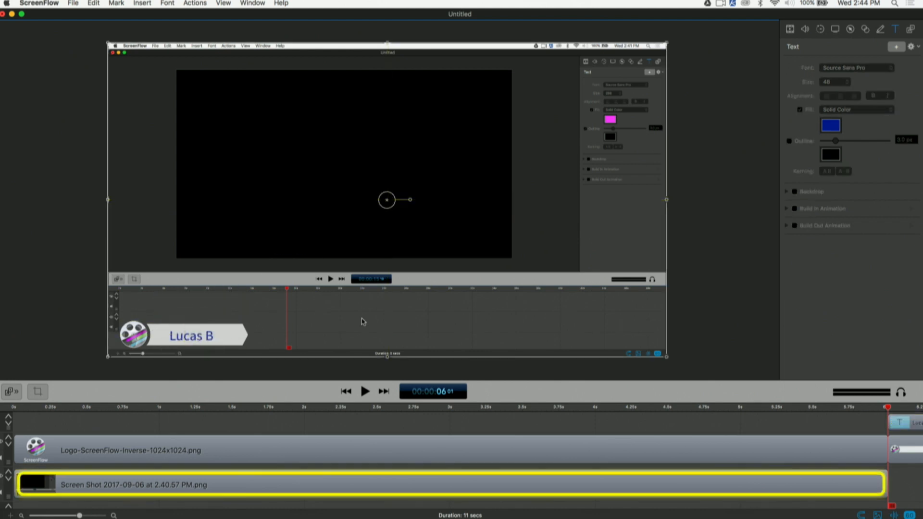
# Enlarge the timeline area and move the logo and screenshot clips down one track each, beneath the lower-third graphic's track.
pyautogui.hscroll(10, 16, 451)
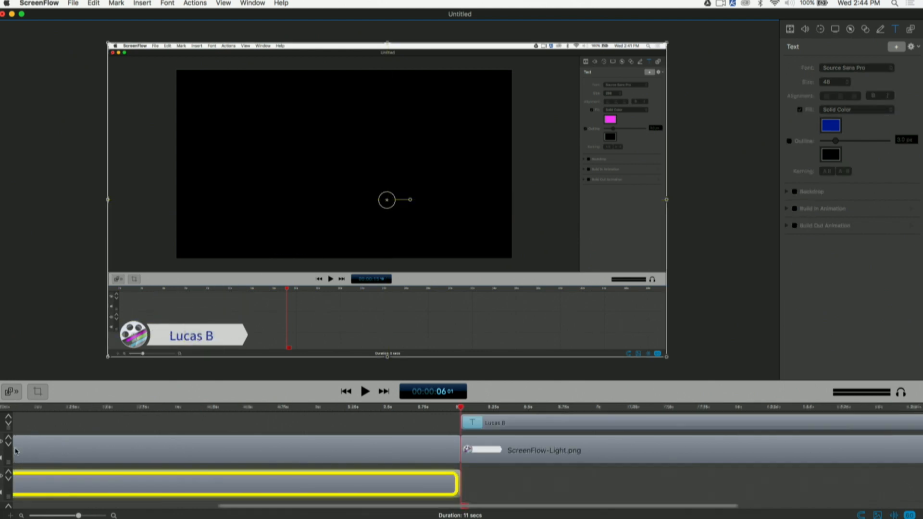
pyautogui.moveTo(156, 406); pyautogui.dragTo(184, 407)
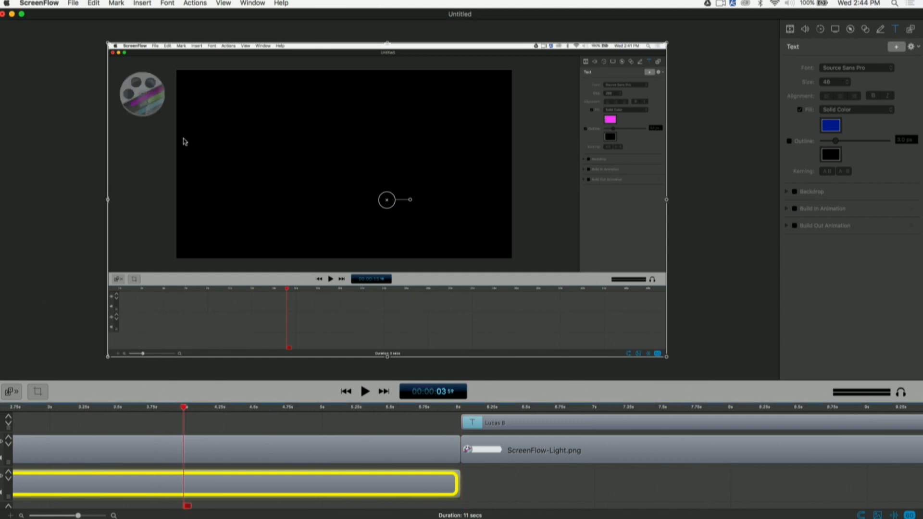
pyautogui.moveTo(240, 402); pyautogui.dragTo(268, 162)
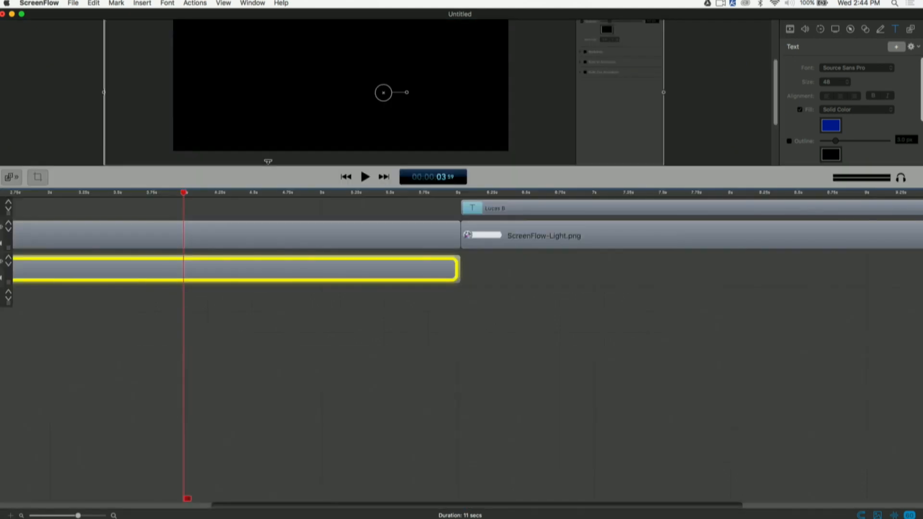
pyautogui.moveTo(287, 346); pyautogui.dragTo(287, 199)
pyautogui.moveTo(287, 278); pyautogui.dragTo(288, 307)
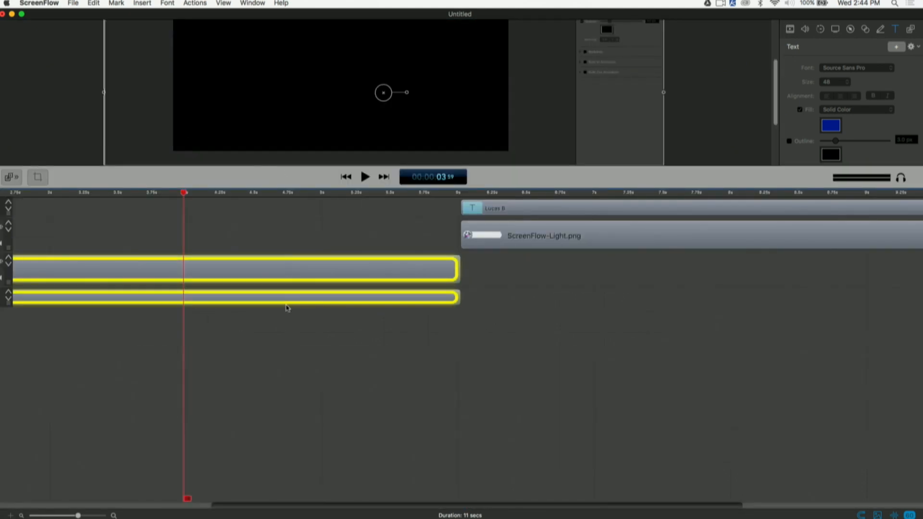
# Move the name text and ScreenFlow-Light clips together to the start of the timeline and clear the selection.
pyautogui.click(573, 264)
pyautogui.moveTo(572, 264); pyautogui.dragTo(48, 212)
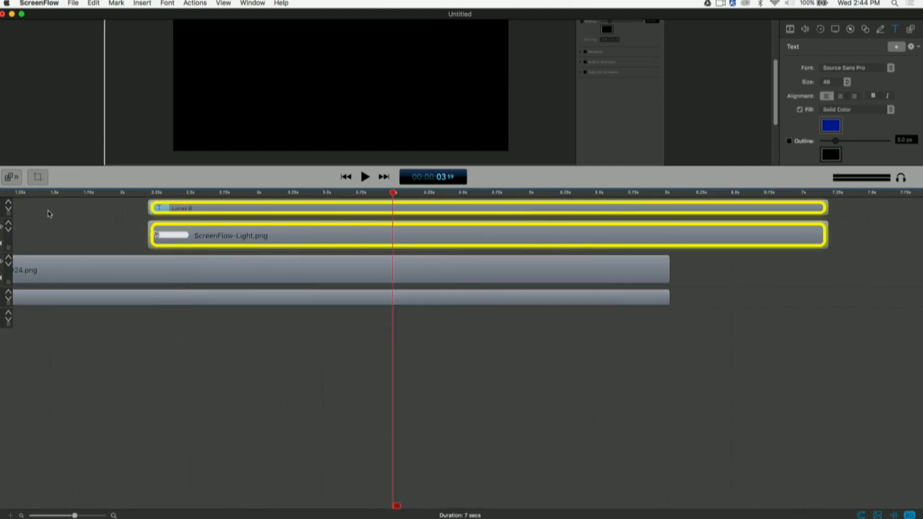
pyautogui.moveTo(191, 239); pyautogui.dragTo(54, 235)
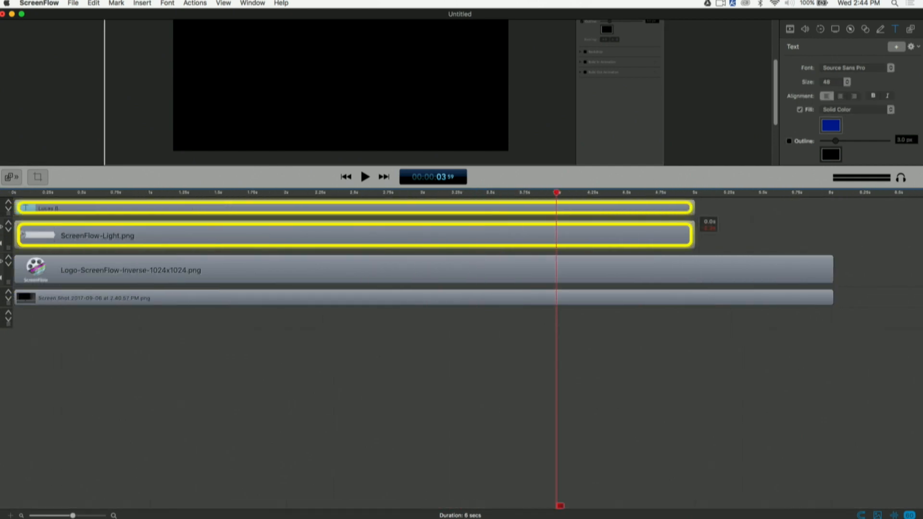
pyautogui.click(696, 207)
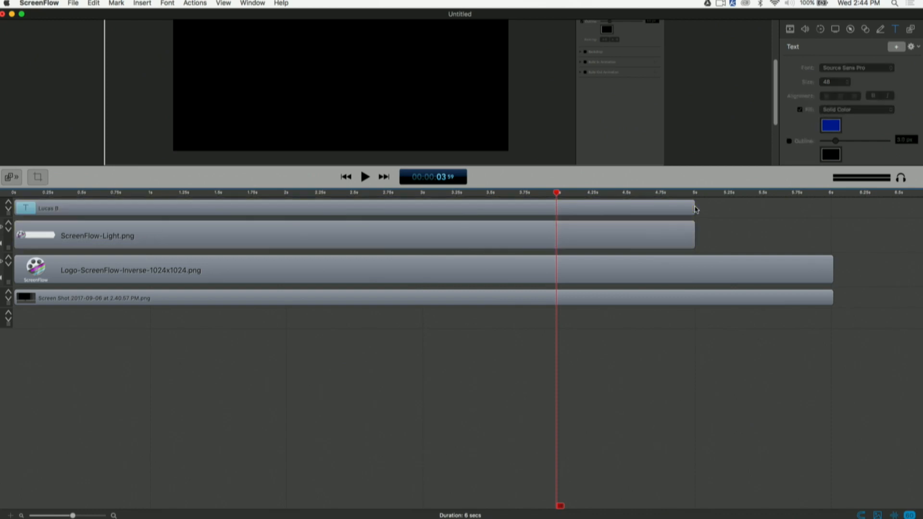
# Extend the name text and ScreenFlow-Light clips to 6 seconds to match the others, and restore the larger canvas view.
pyautogui.moveTo(693, 207); pyautogui.dragTo(833, 208)
pyautogui.moveTo(693, 234); pyautogui.dragTo(833, 233)
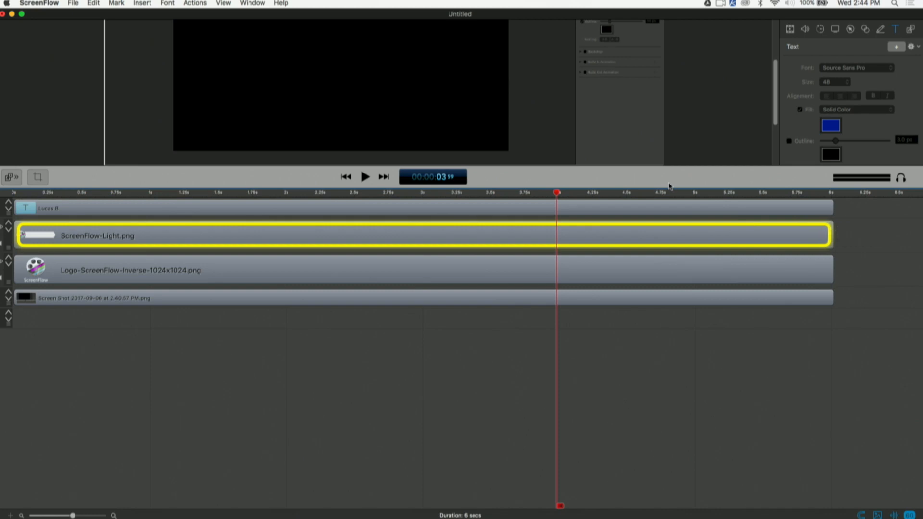
pyautogui.moveTo(668, 189); pyautogui.dragTo(403, 387)
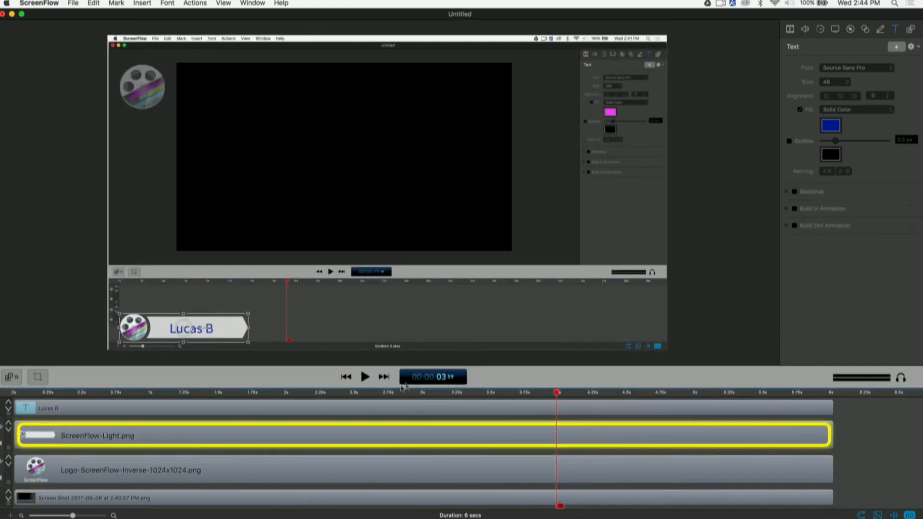
pyautogui.click(897, 425)
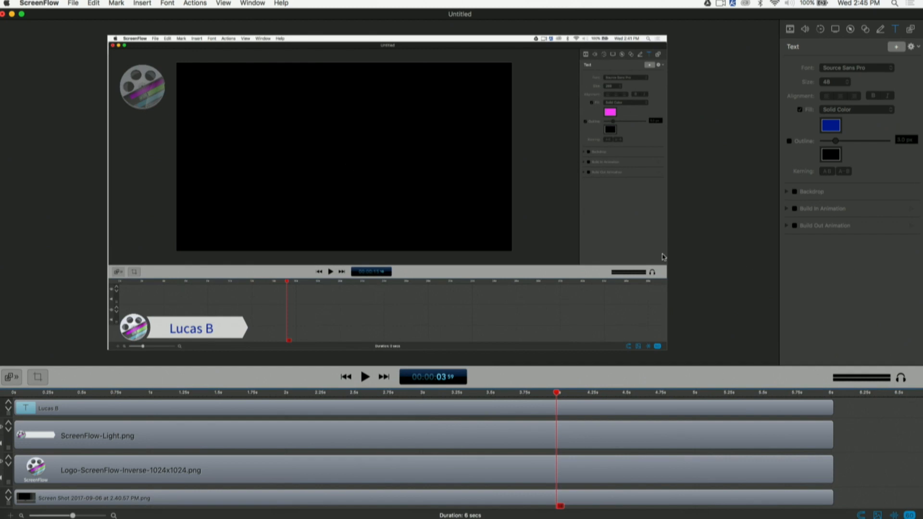
# Select all four clips in the timeline and nest them into a single clip.
pyautogui.moveTo(699, 389); pyautogui.dragTo(703, 354)
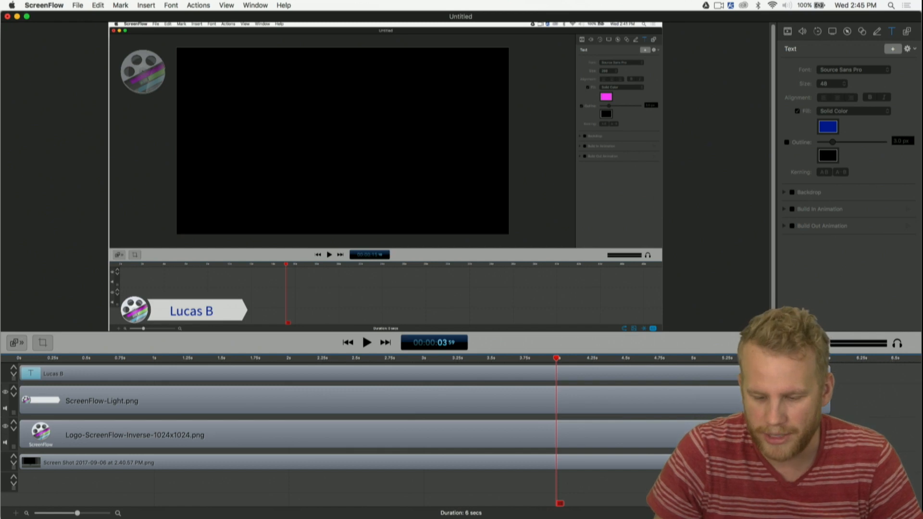
pyautogui.press('super+a')
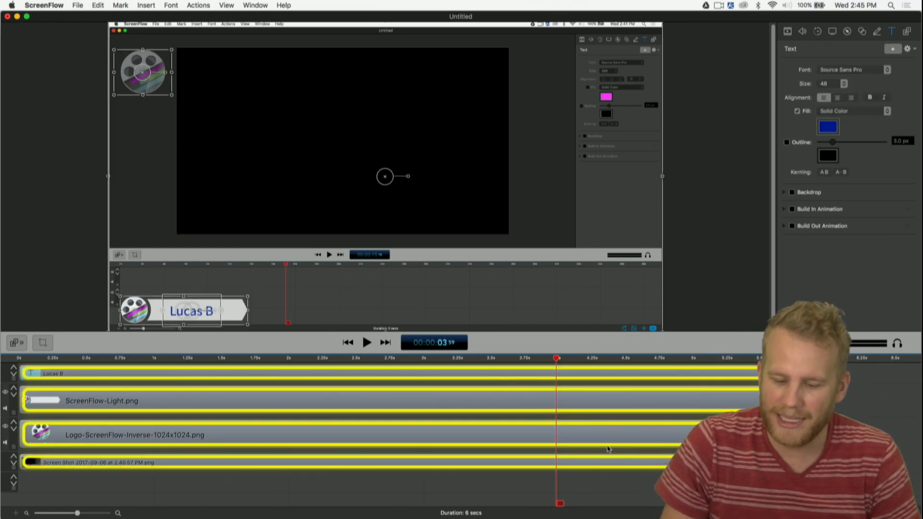
pyautogui.rightClick(608, 449)
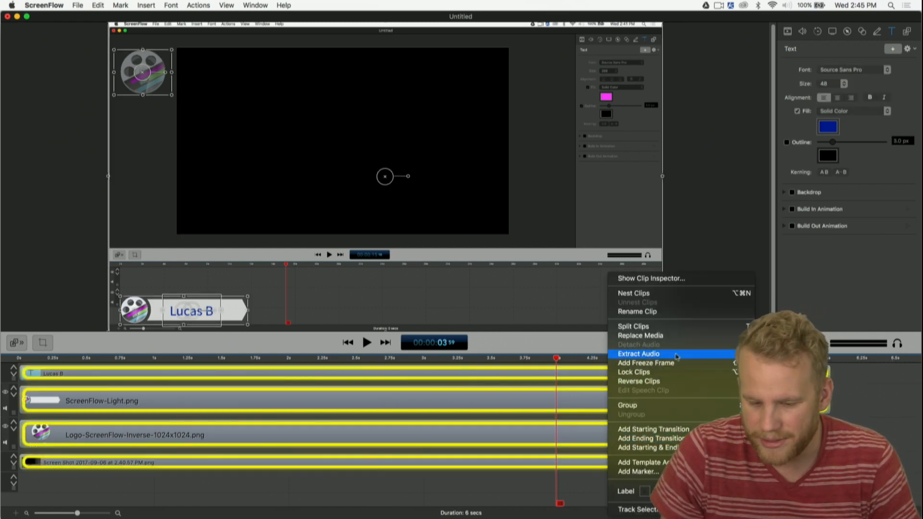
pyautogui.click(657, 294)
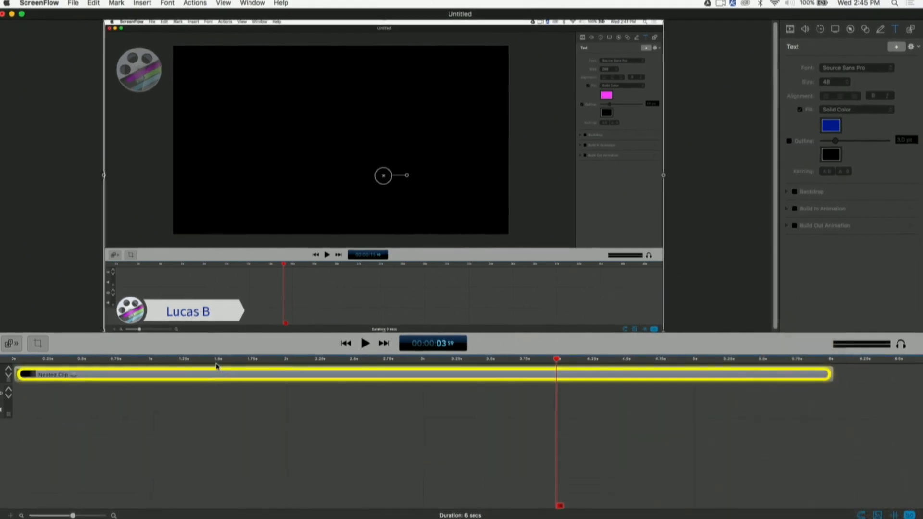
# Open the nested clip to view the four clips it contains, and return to the main timeline.
pyautogui.click(325, 359)
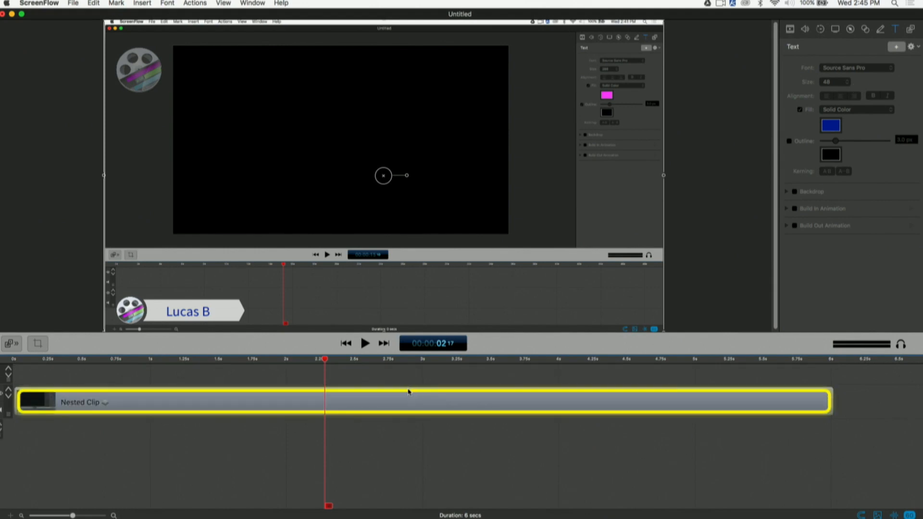
pyautogui.doubleClick(406, 387)
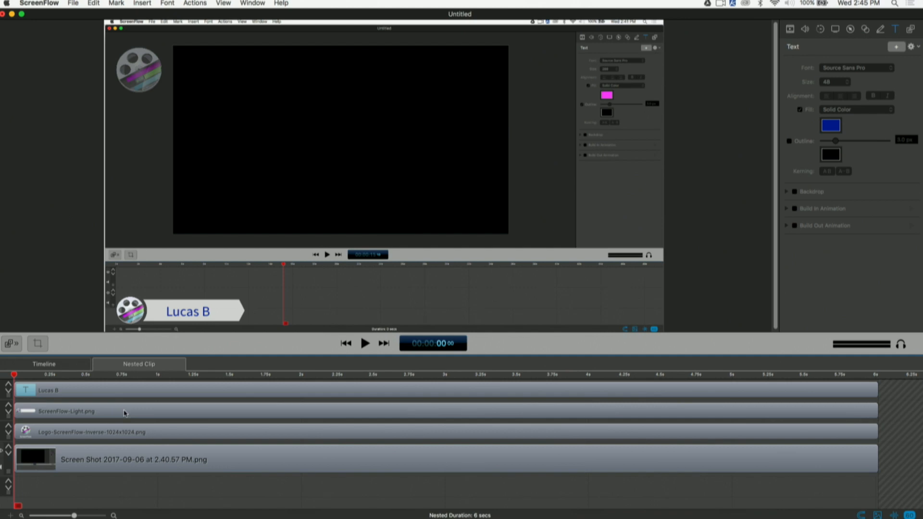
pyautogui.click(37, 363)
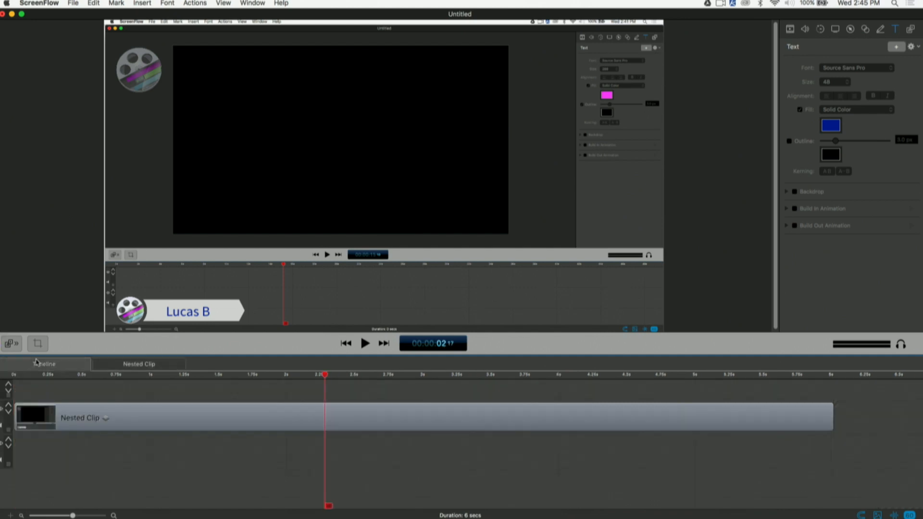
# Add a video action to the nested clip at about 2.3 seconds, shrinking it to 25% in the frame's lower-right corner.
pyautogui.click(155, 415)
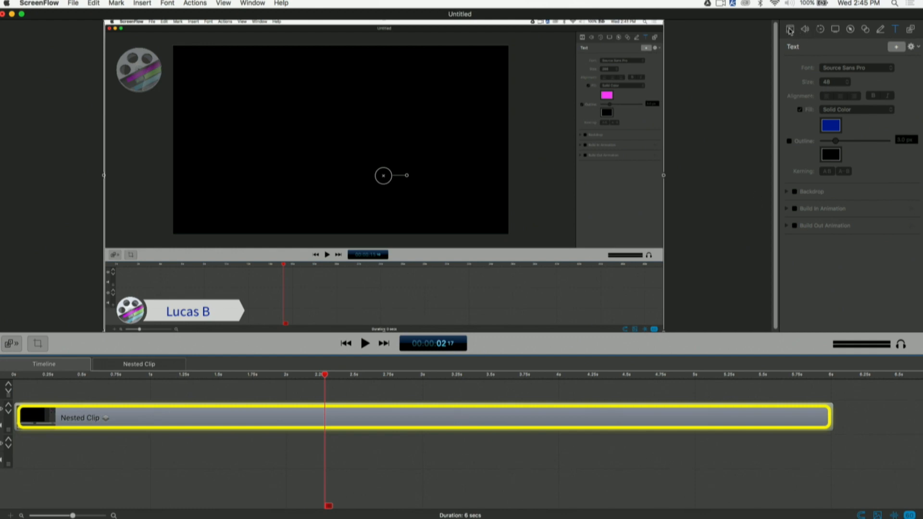
pyautogui.click(790, 29)
pyautogui.click(886, 47)
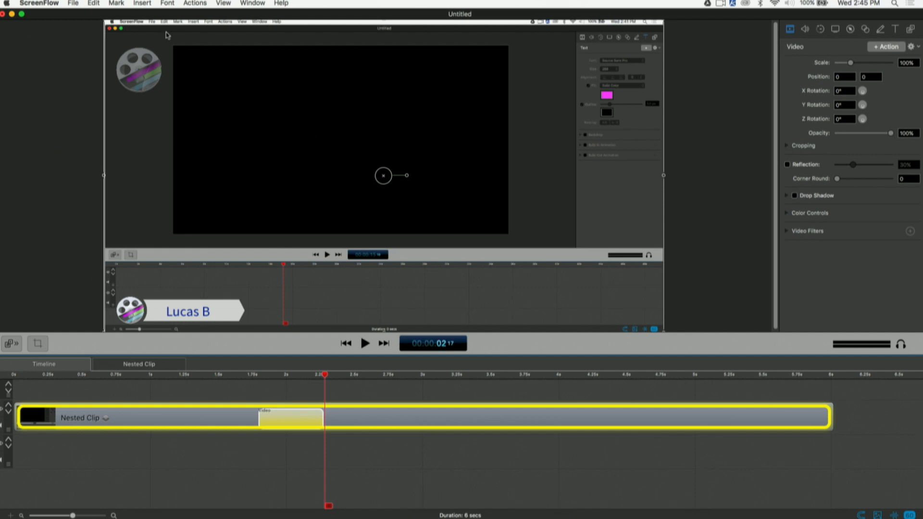
pyautogui.moveTo(106, 33); pyautogui.dragTo(451, 237)
pyautogui.click(316, 457)
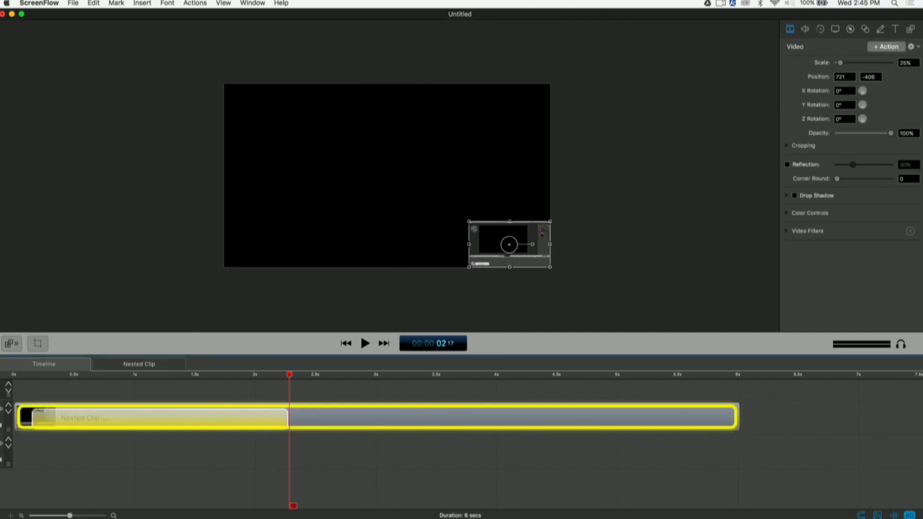
# Move and stretch the nested clip's video action so it spans from about 0.7 to 4.5 seconds.
pyautogui.moveTo(231, 419); pyautogui.dragTo(150, 419)
pyautogui.click(364, 503)
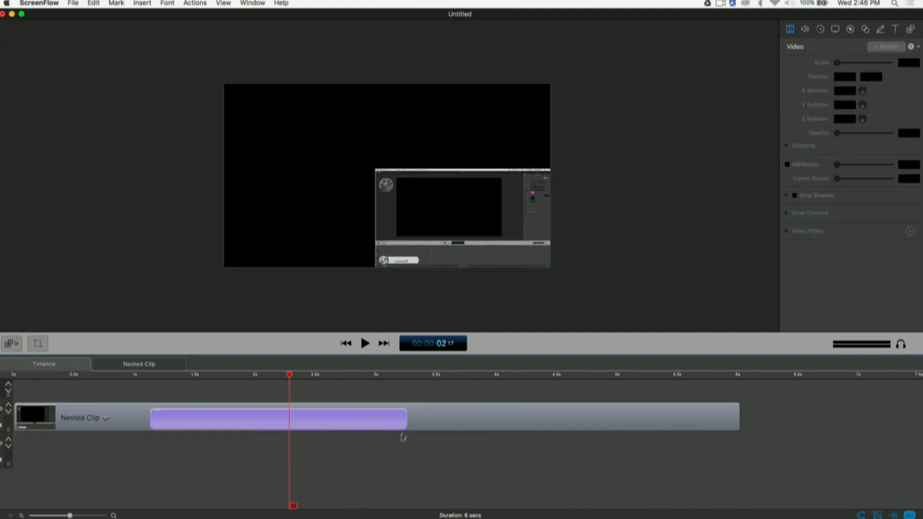
pyautogui.moveTo(405, 422); pyautogui.dragTo(611, 422)
pyautogui.moveTo(488, 425); pyautogui.dragTo(433, 425)
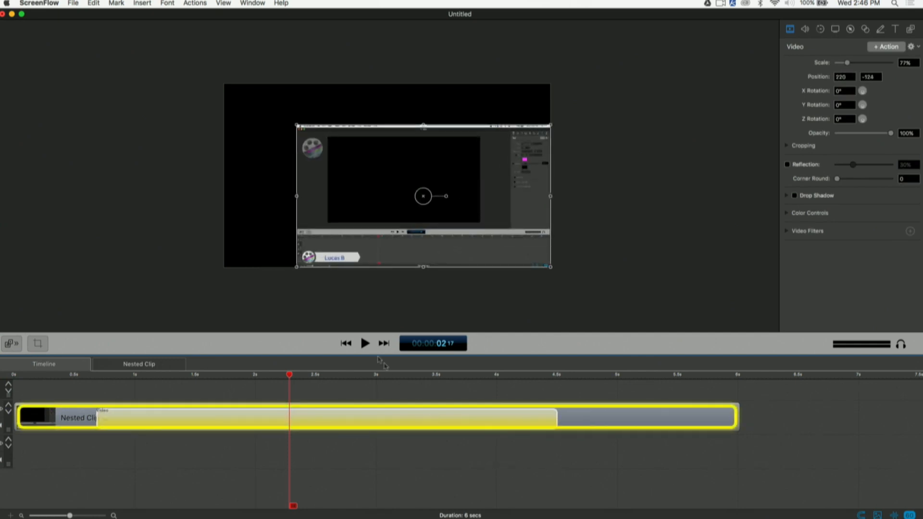
# Enlarge the canvas area and play the timeline from the start to check the nested clip's shrinking motion.
pyautogui.click(345, 342)
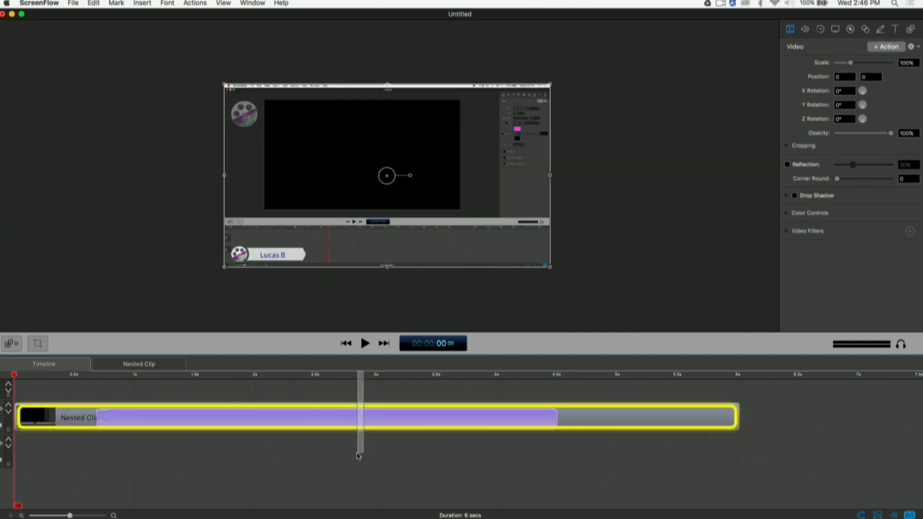
pyautogui.moveTo(413, 355); pyautogui.dragTo(415, 423)
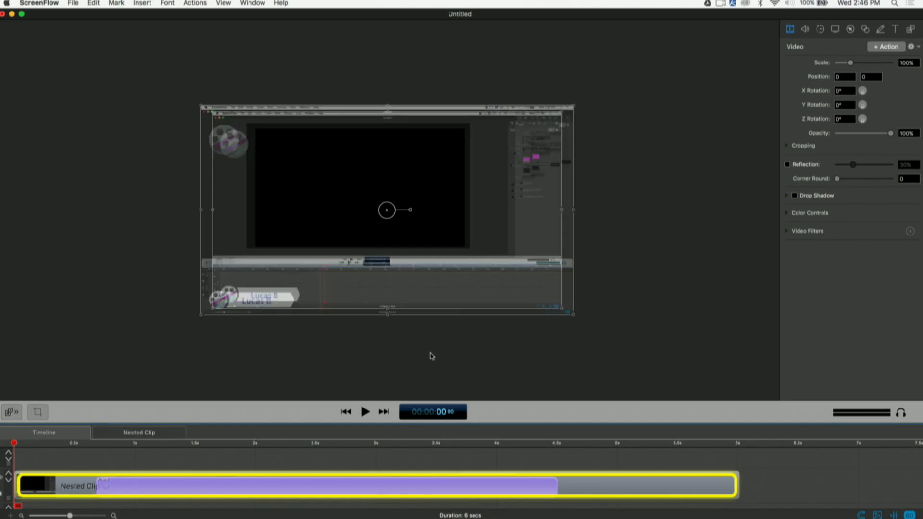
pyautogui.press('space')
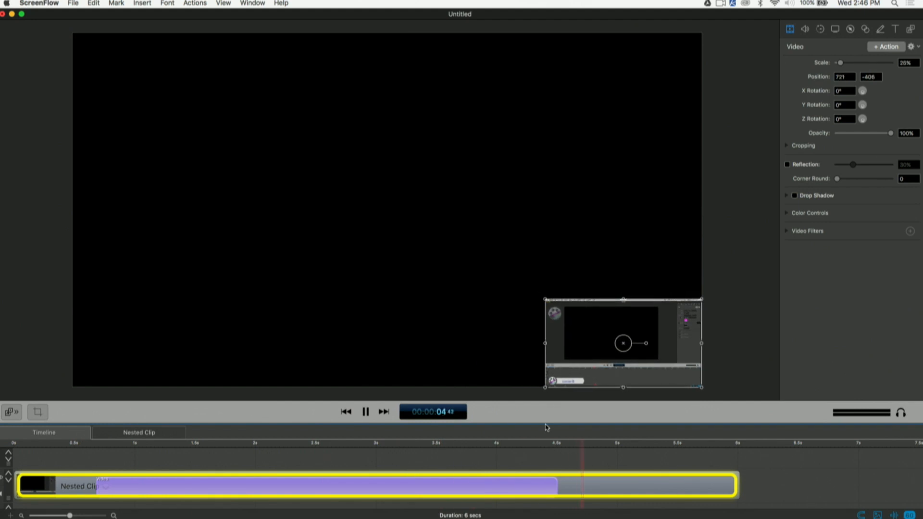
pyautogui.press('space')
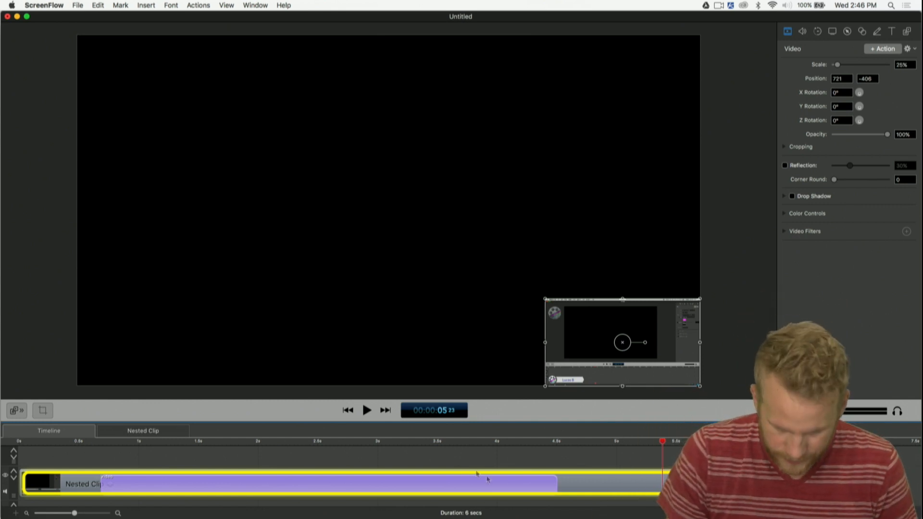
# Open the nested clip's contents, enlarge the timeline area, preview the four clips, and return the playhead to the start.
pyautogui.click(149, 432)
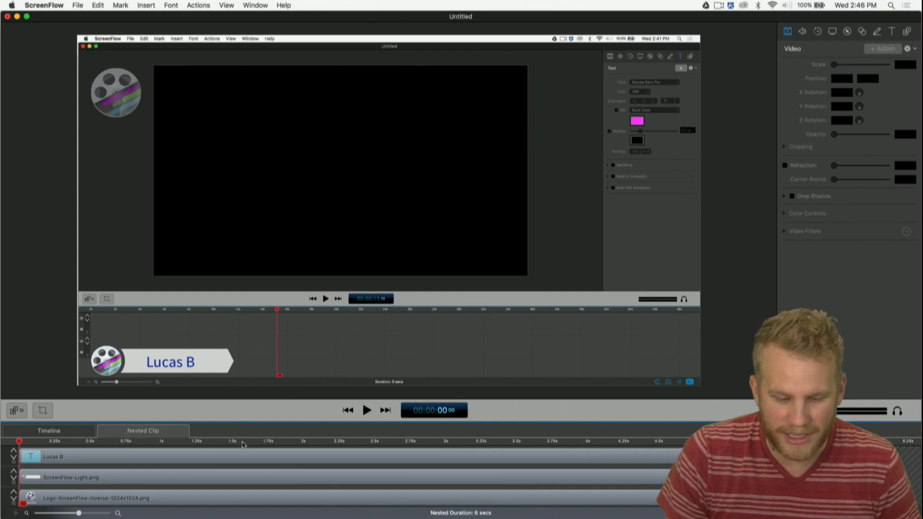
pyautogui.moveTo(256, 421); pyautogui.dragTo(284, 388)
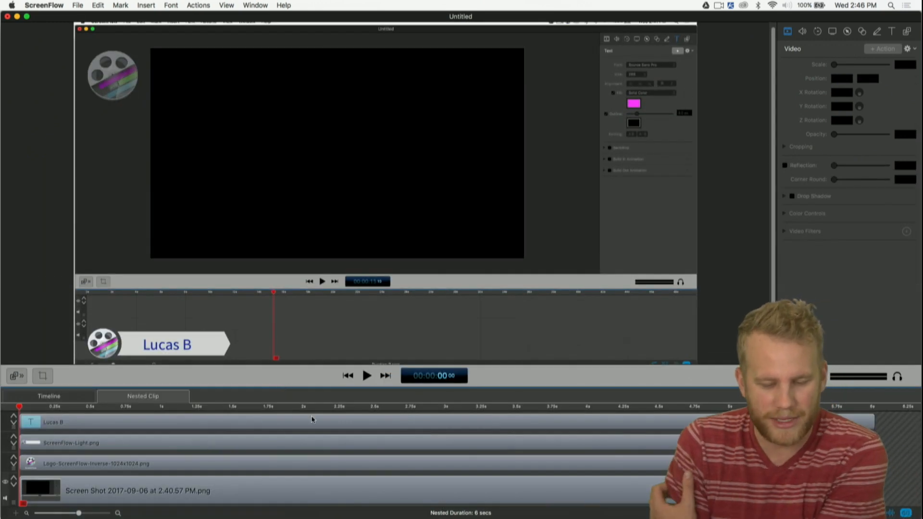
pyautogui.press('space')
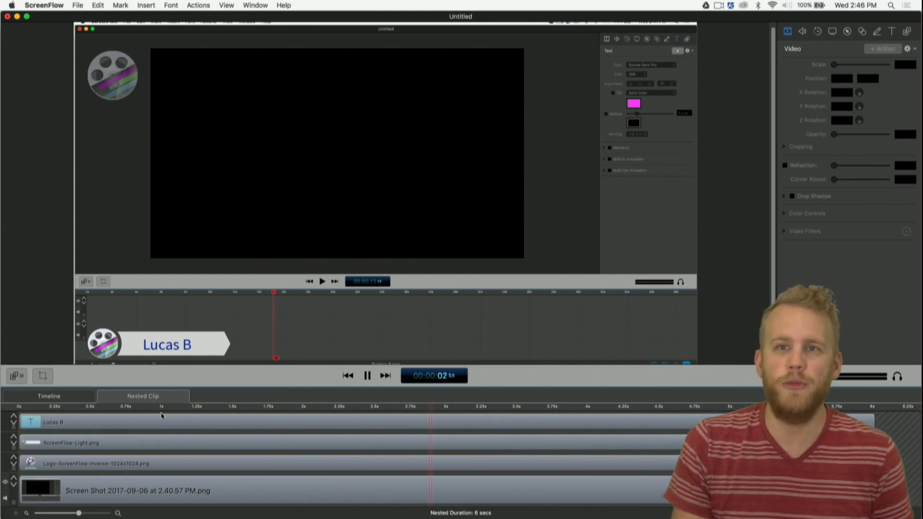
pyautogui.press('space')
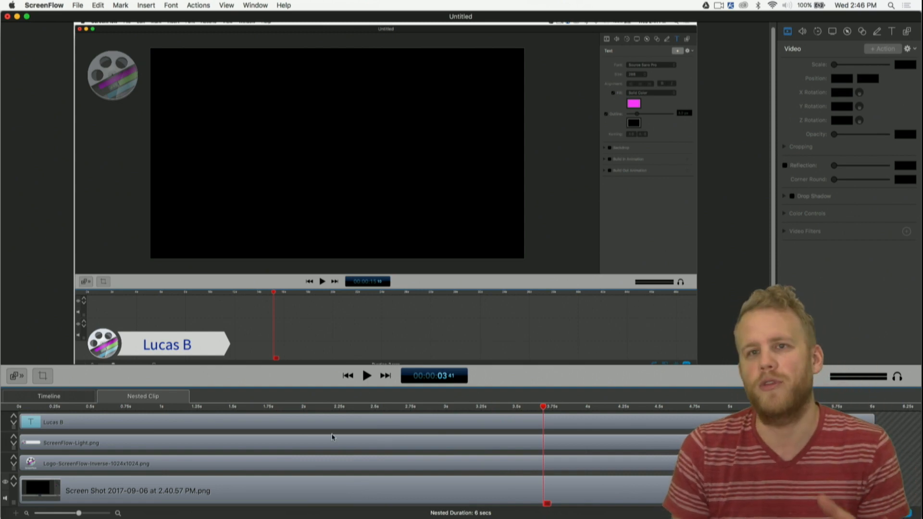
pyautogui.click(347, 376)
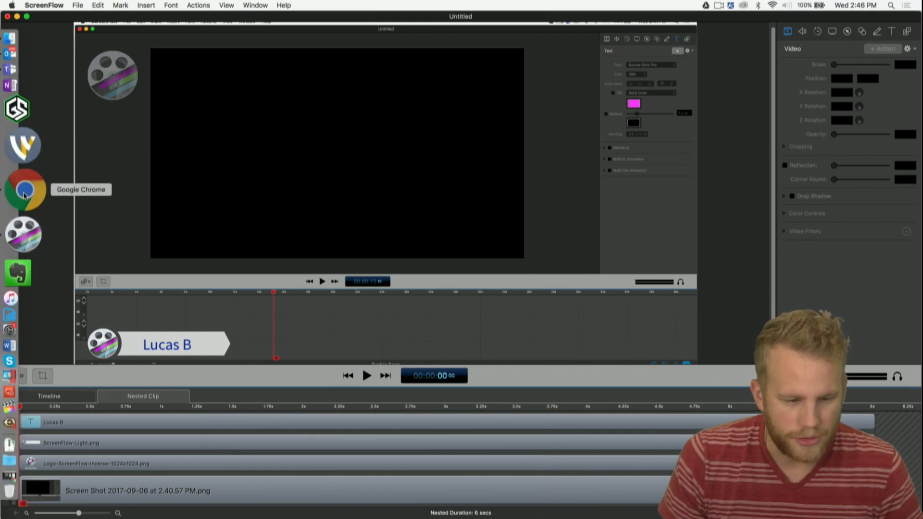
# Switch to Chrome and read the viewer comments on the Facebook live video and in the YouTube live chat.
pyautogui.click(22, 194)
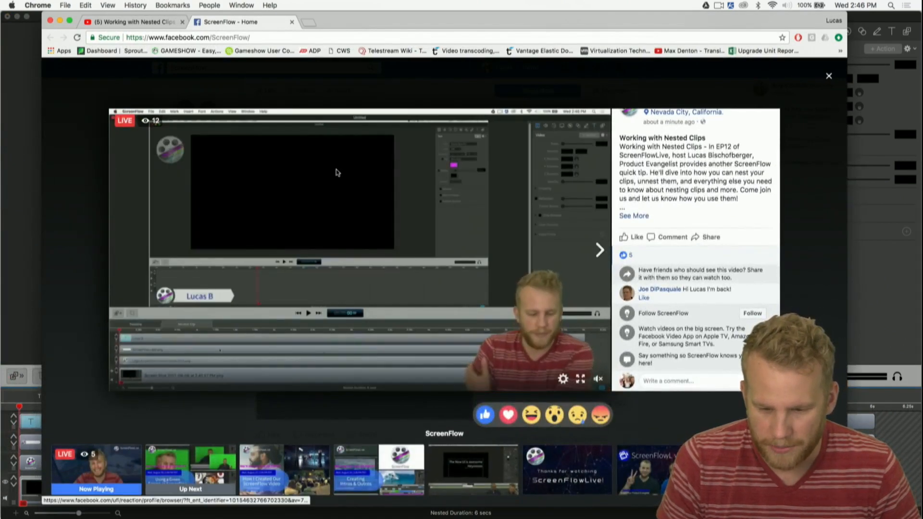
pyautogui.click(164, 23)
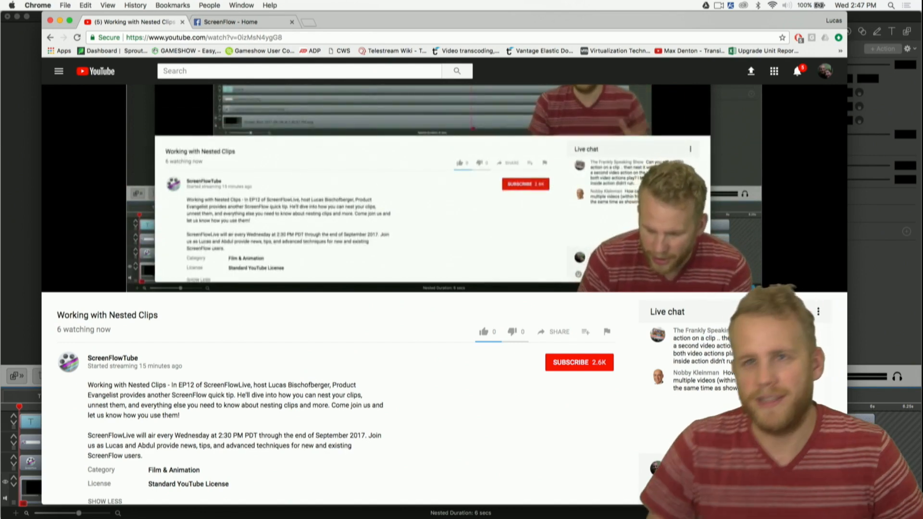
pyautogui.scroll(-3, 336, 288)
pyautogui.scroll(-2, 769, 317)
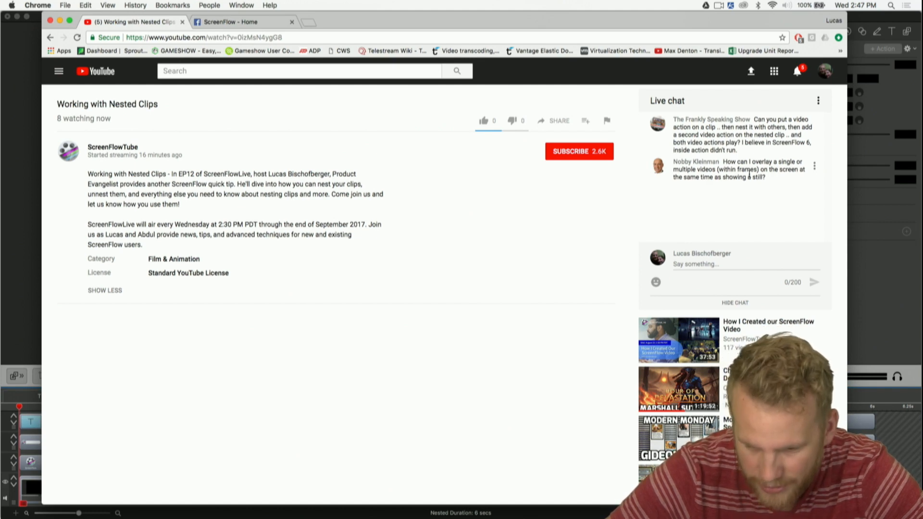
# Back in ScreenFlow, add a video action to the name text and ScreenFlow-Light clips together, stretching both actions to end at about 5.8 seconds.
pyautogui.click(25, 82)
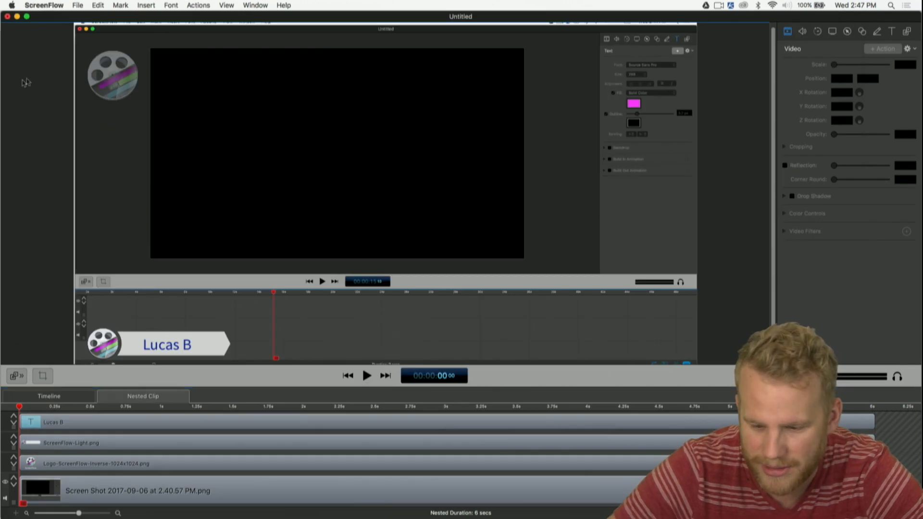
pyautogui.click(328, 417)
pyautogui.click(240, 442)
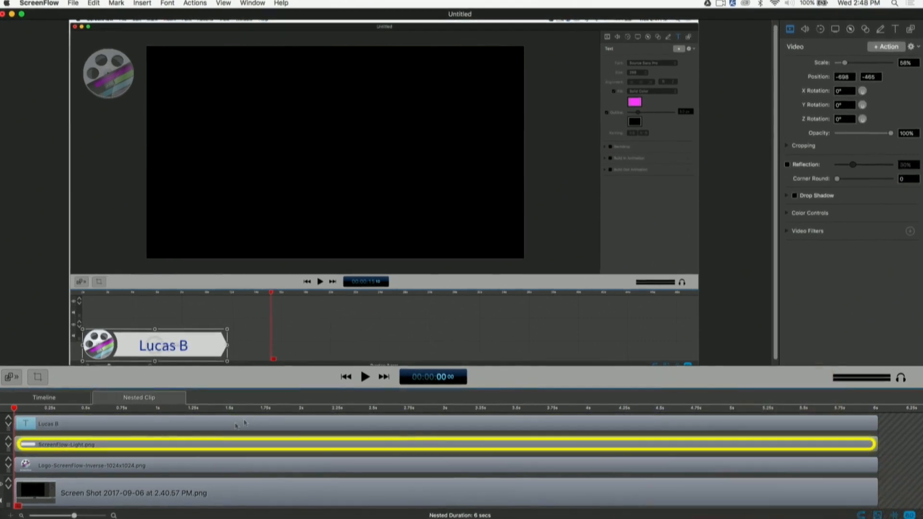
pyautogui.keyDown('shift'); pyautogui.click(870, 424); pyautogui.keyUp('shift')
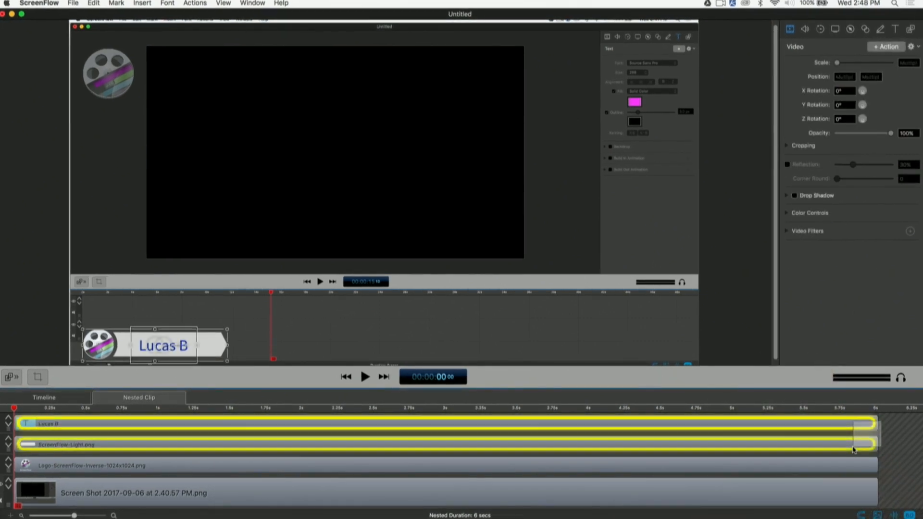
pyautogui.click(247, 408)
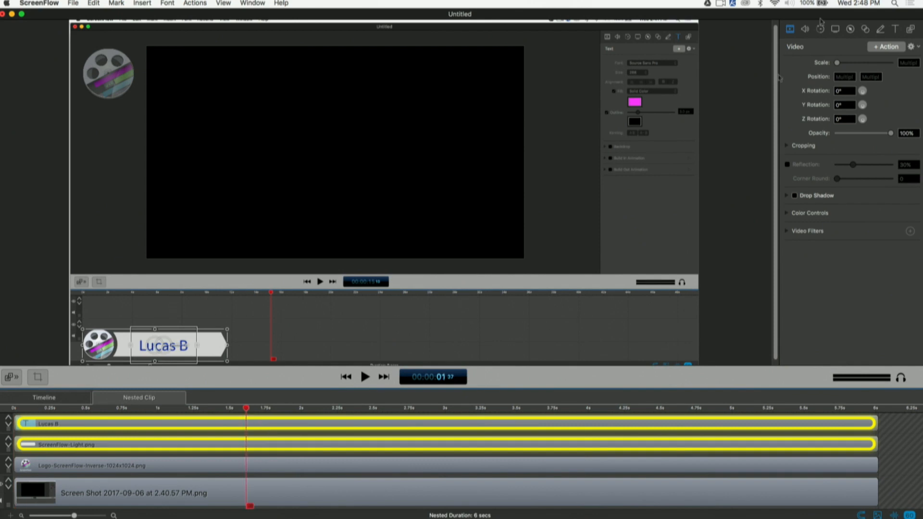
pyautogui.click(887, 47)
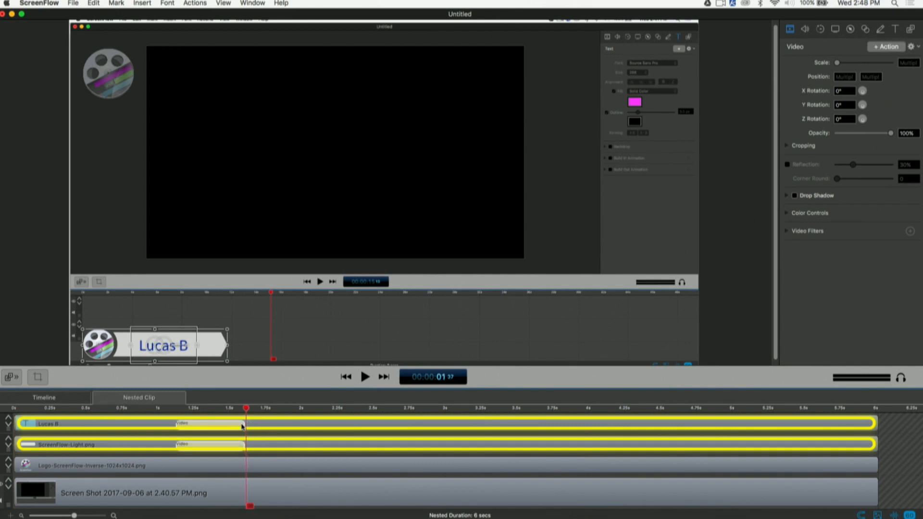
pyautogui.moveTo(243, 424); pyautogui.dragTo(851, 434)
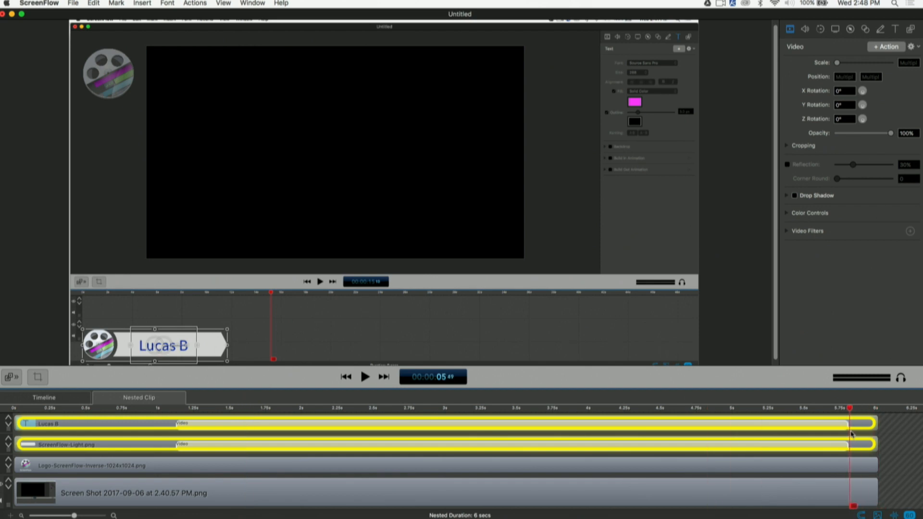
# Move the name text and lower-third graphic together to the frame's lower-right corner, clear the selection, and return the playhead to the start.
pyautogui.moveTo(177, 357); pyautogui.dragTo(642, 353)
pyautogui.click(762, 366)
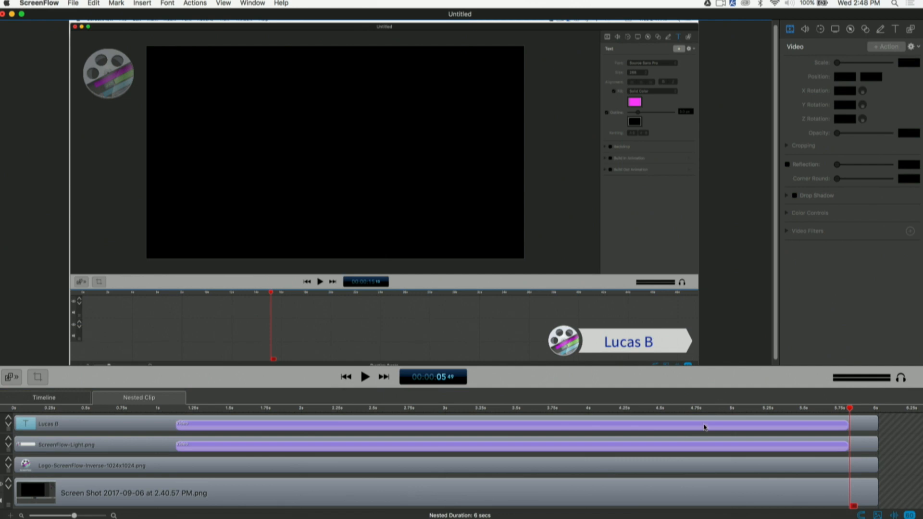
pyautogui.click(346, 377)
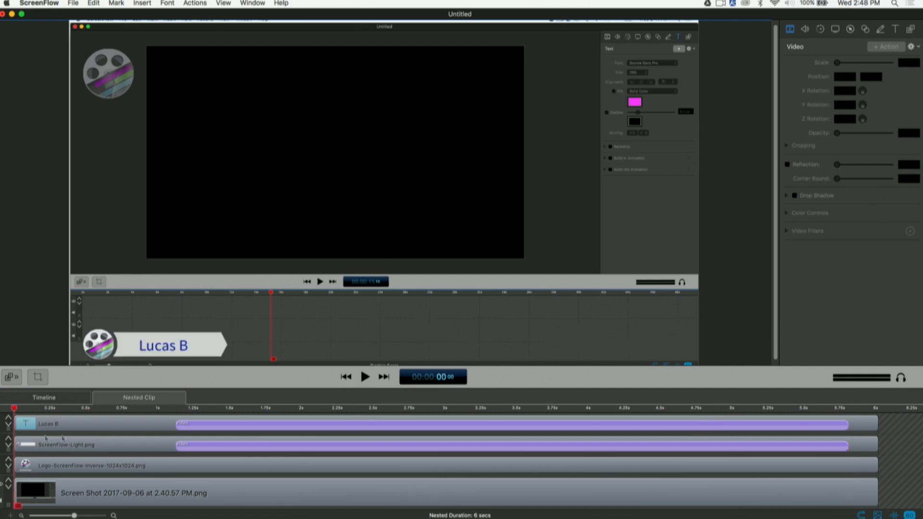
# Compare the video action on the nested clip in the main timeline with the actions inside the nested clip.
pyautogui.click(33, 395)
pyautogui.click(135, 450)
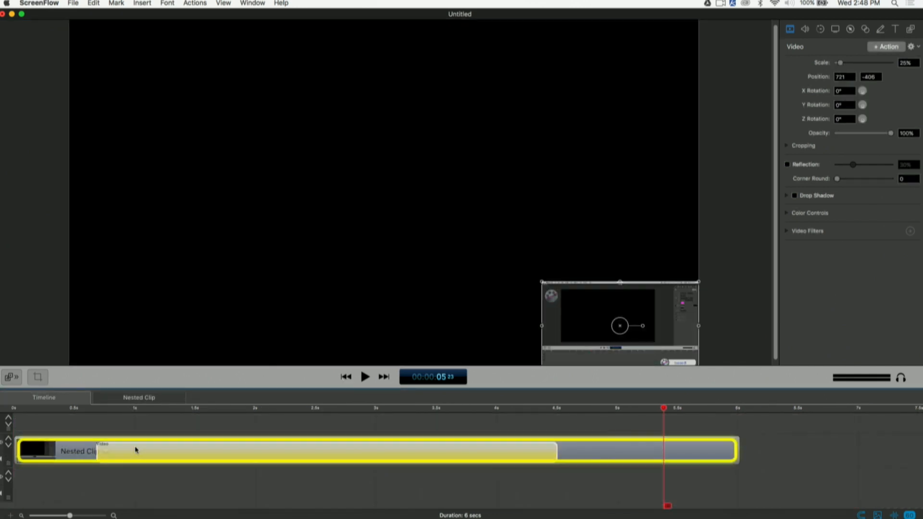
pyautogui.click(111, 399)
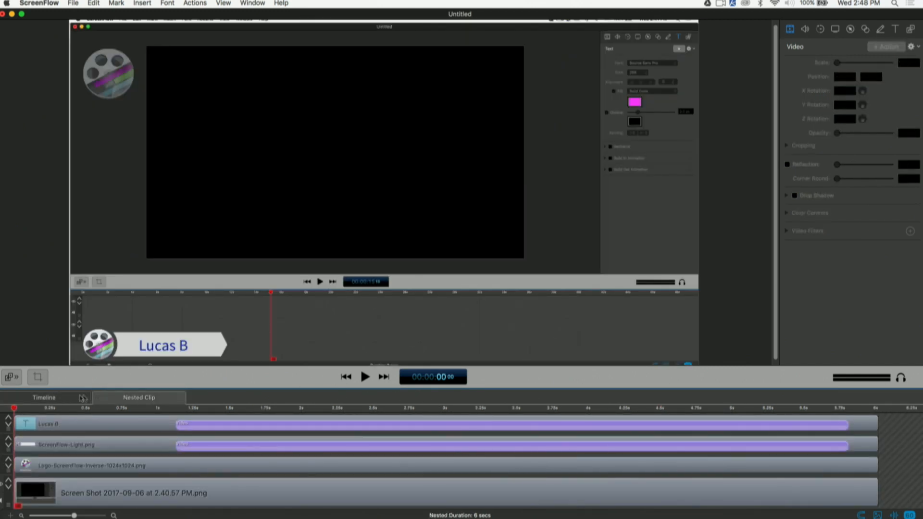
pyautogui.click(79, 397)
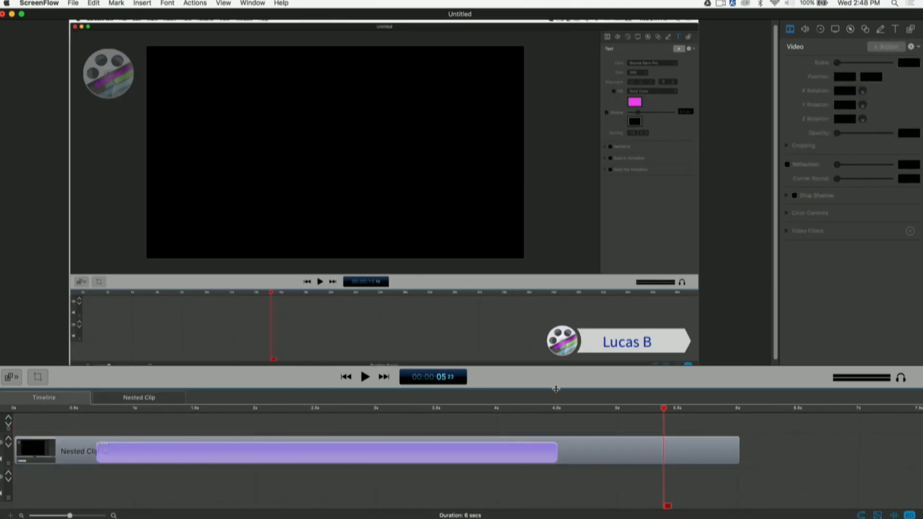
# Enlarge the canvas area slightly and play the main timeline from about 0.5 seconds to check both levels of video actions.
pyautogui.moveTo(555, 389)
pyautogui.mouseDown()
pyautogui.moveTo(557, 423)
pyautogui.moveTo(558, 394)
pyautogui.mouseUp()
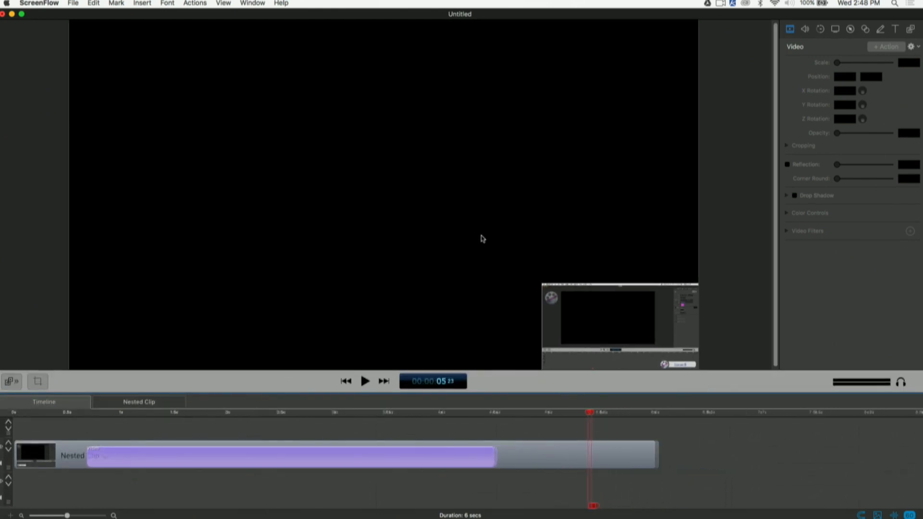
pyautogui.click(66, 412)
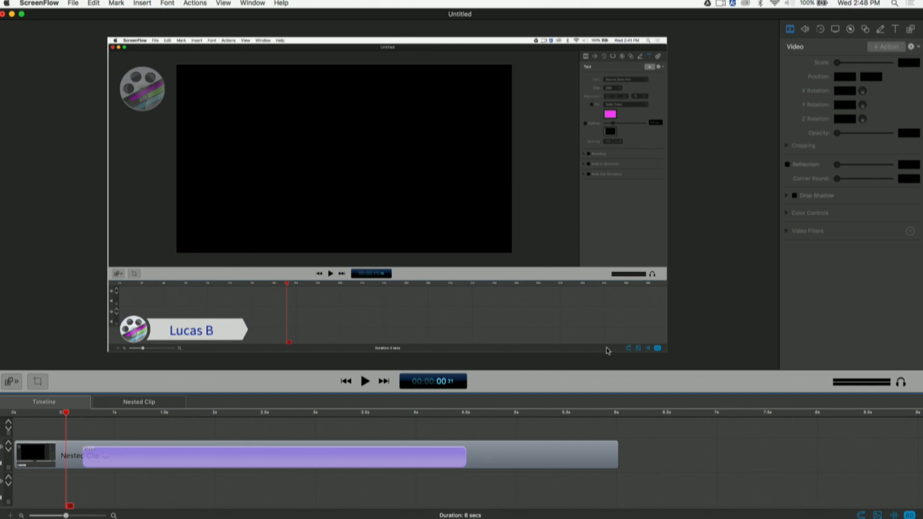
pyautogui.click(365, 382)
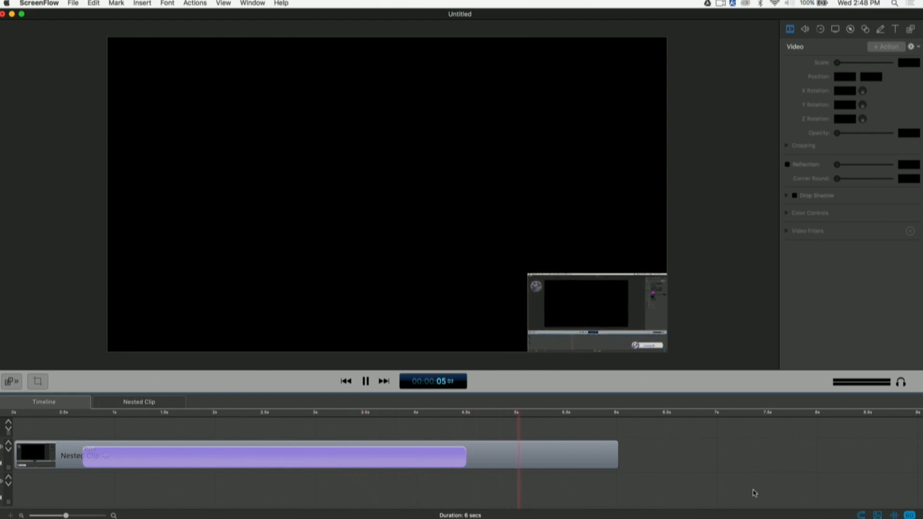
# Enlarge the nested clip to 83% toward the upper left at about 4.8 seconds, then clear the selection with the playhead at the start.
pyautogui.click(617, 310)
pyautogui.click(495, 412)
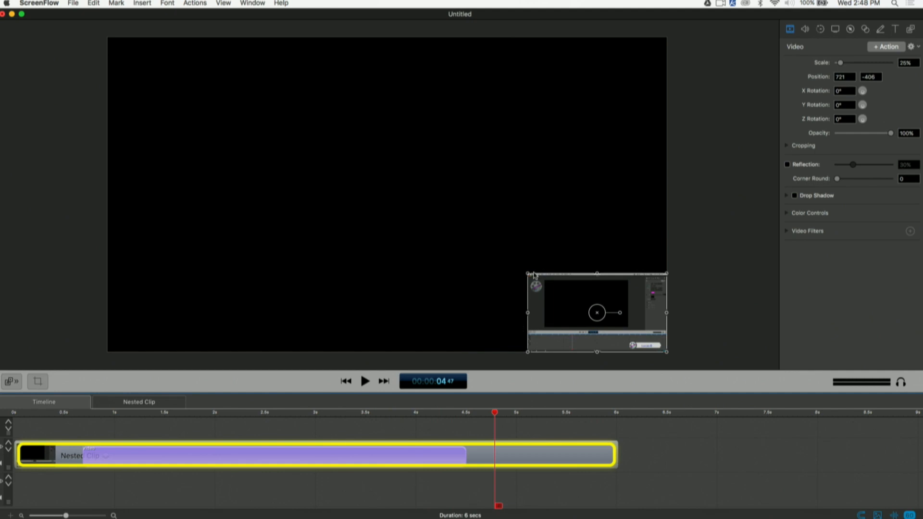
pyautogui.moveTo(534, 275); pyautogui.dragTo(178, 109)
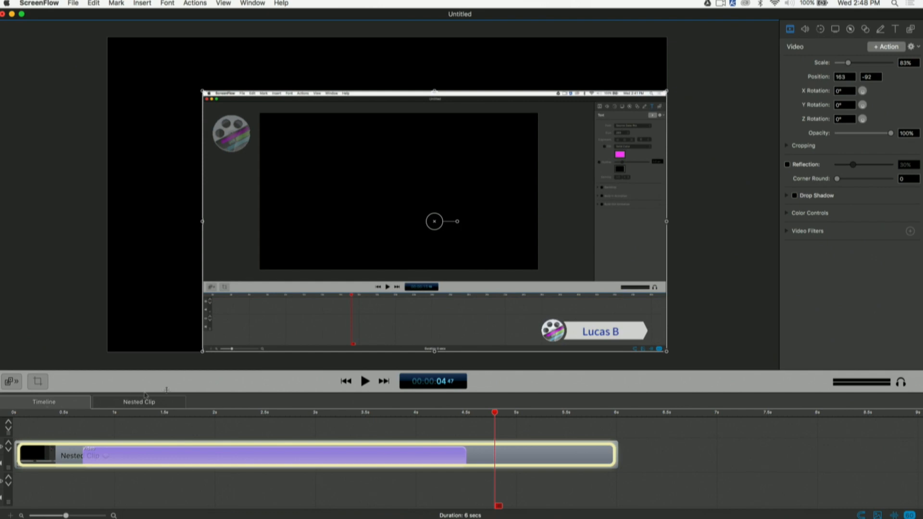
pyautogui.click(351, 382)
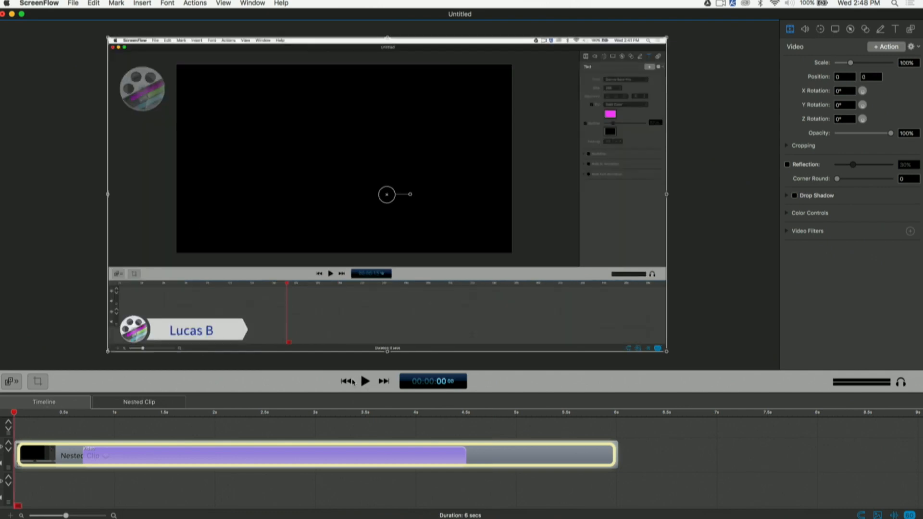
pyautogui.click(757, 354)
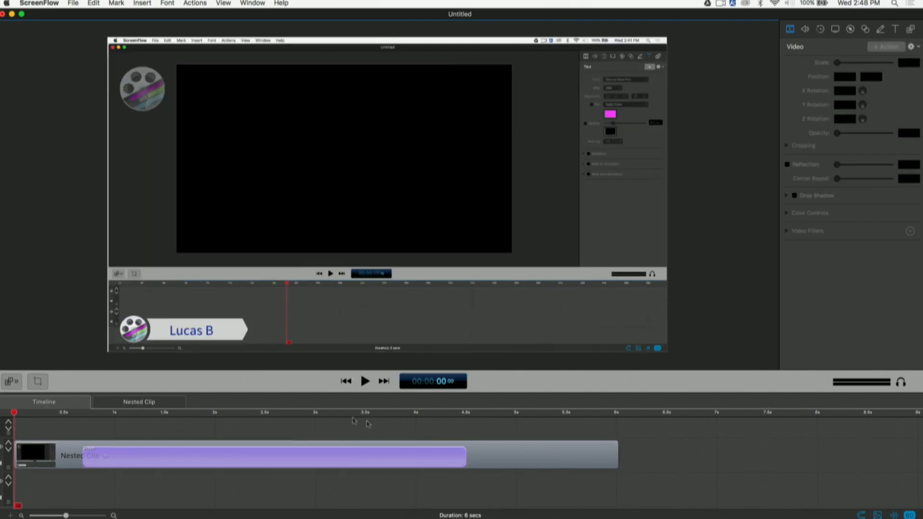
# Open the nested clip and play it from the start to review the name text and ScreenFlow-Light actions, leaving nothing selected.
pyautogui.click(148, 406)
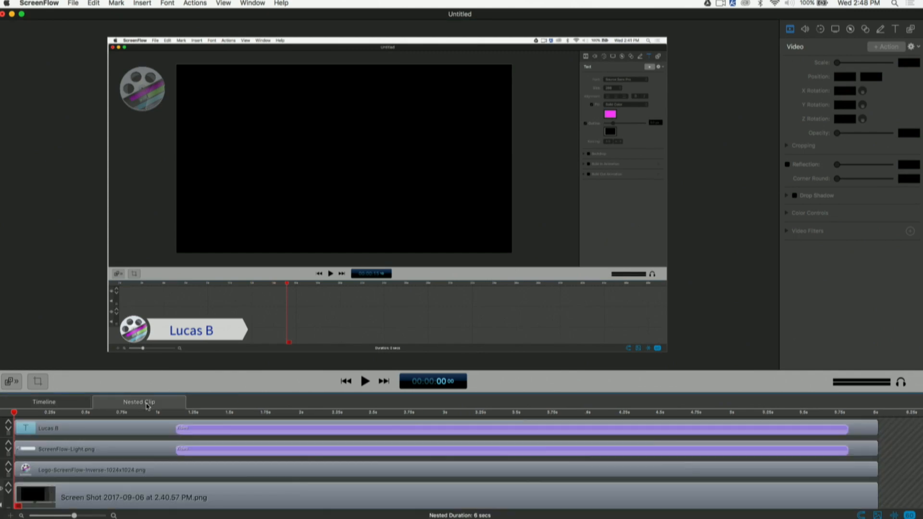
pyautogui.click(160, 429)
pyautogui.click(161, 450)
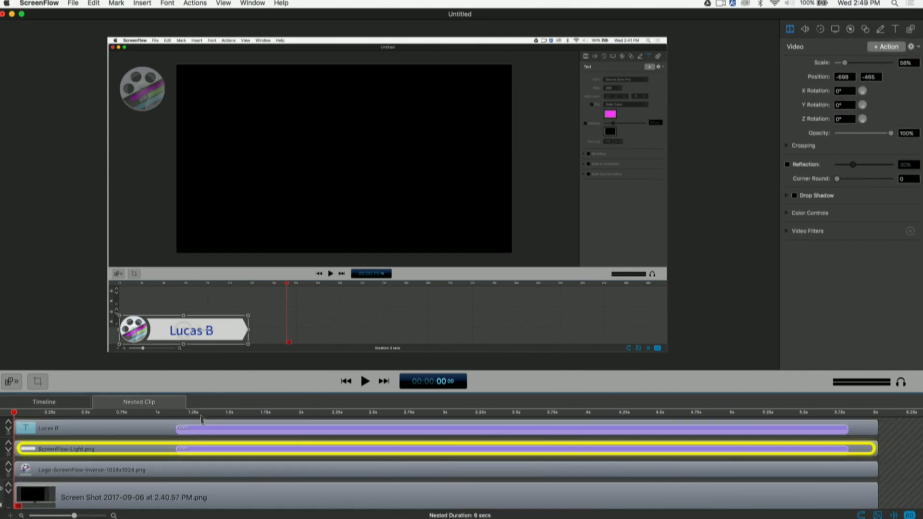
pyautogui.click(175, 412)
pyautogui.moveTo(177, 417); pyautogui.dragTo(82, 435)
pyautogui.click(342, 380)
pyautogui.press('space')
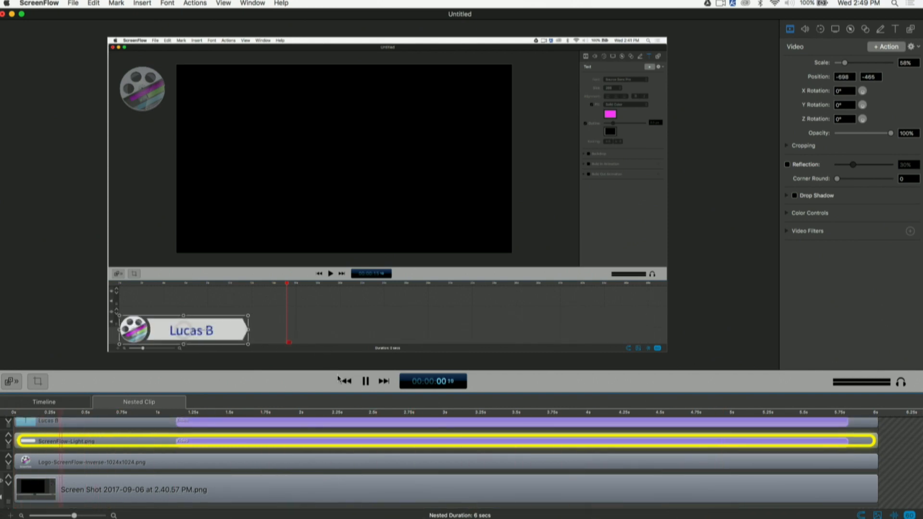
pyautogui.click(744, 334)
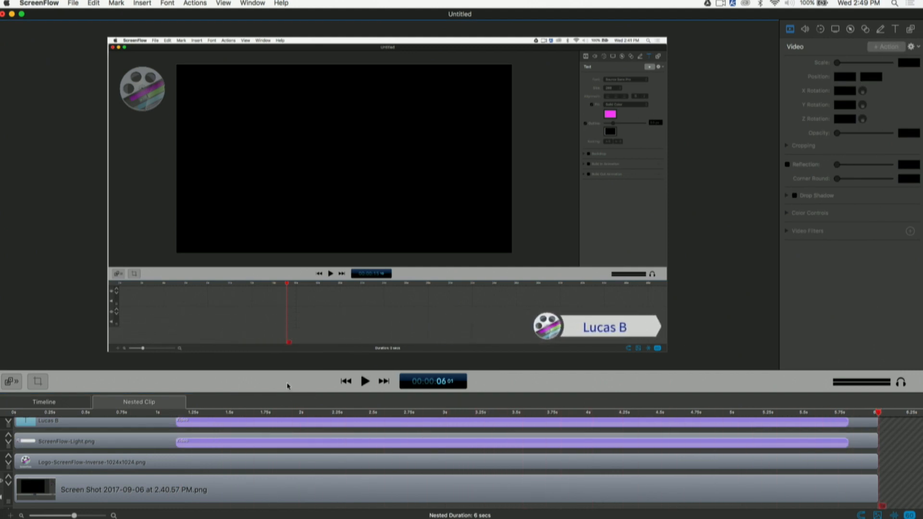
# Return to the main timeline and play it from the start to about 5.3 seconds to check the combined actions.
pyautogui.click(67, 405)
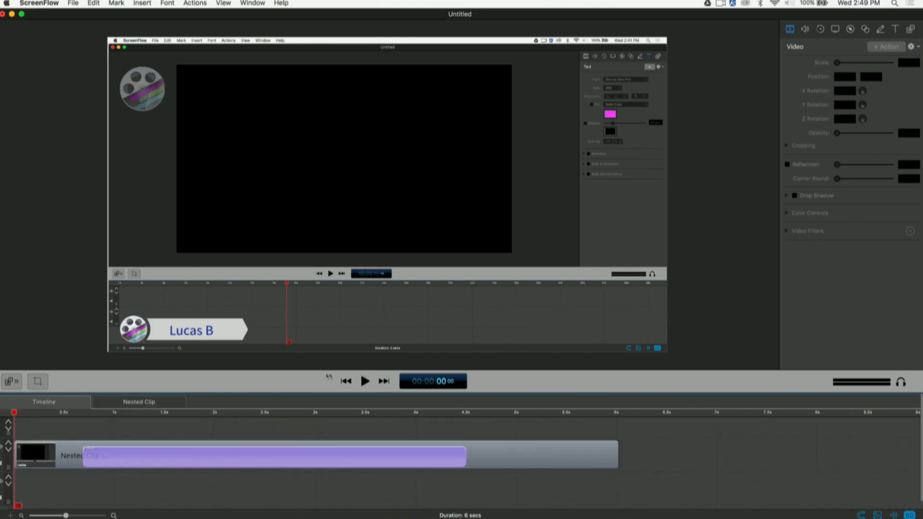
pyautogui.click(365, 382)
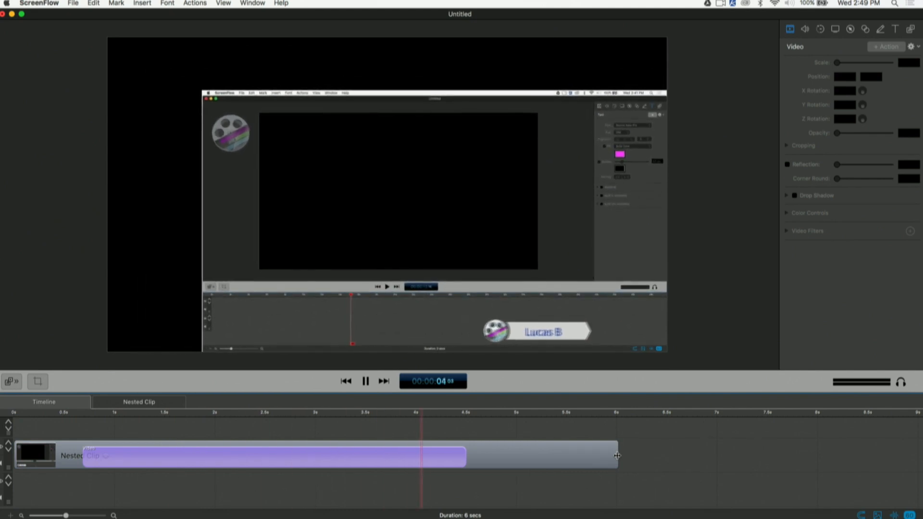
pyautogui.press('space')
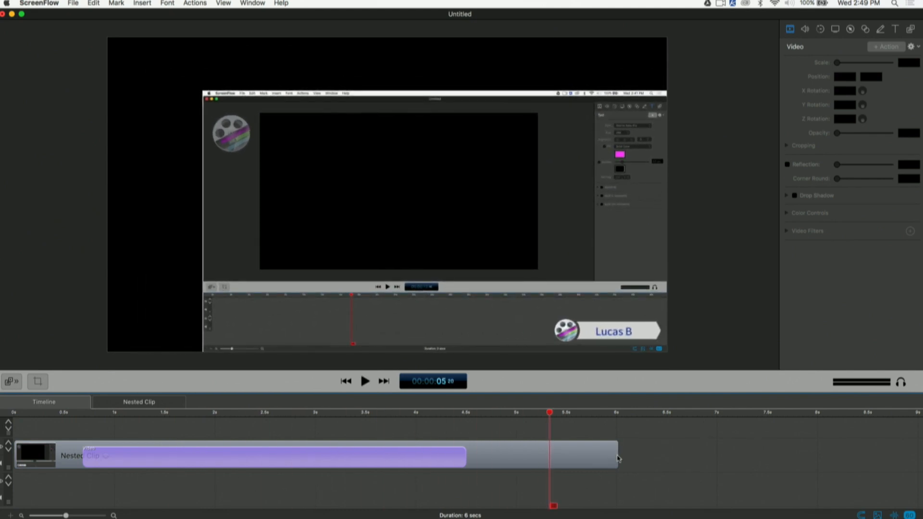
# Switch to Chrome and read the viewers' questions in the YouTube live chat and the ScreenFlow Facebook live comments.
pyautogui.hotkey('ctrl', 'Up')
pyautogui.click(313, 366)
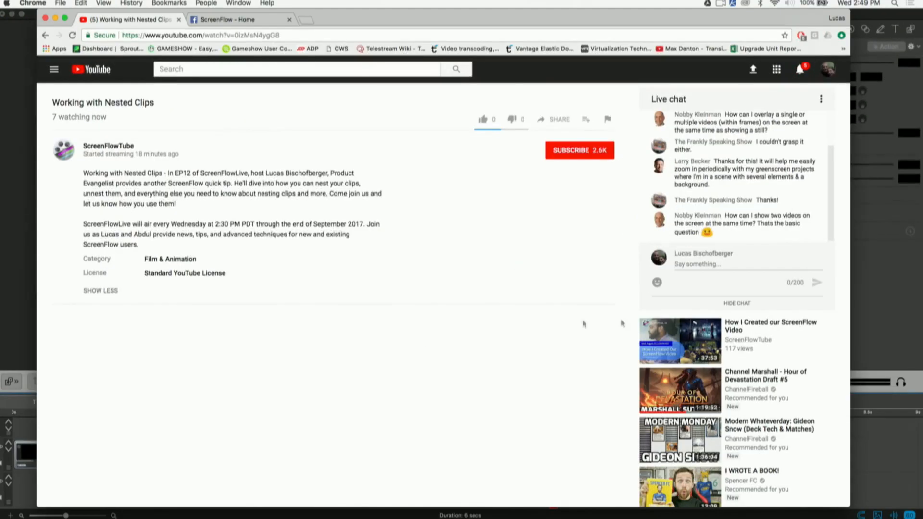
pyautogui.scroll(4, 792, 200)
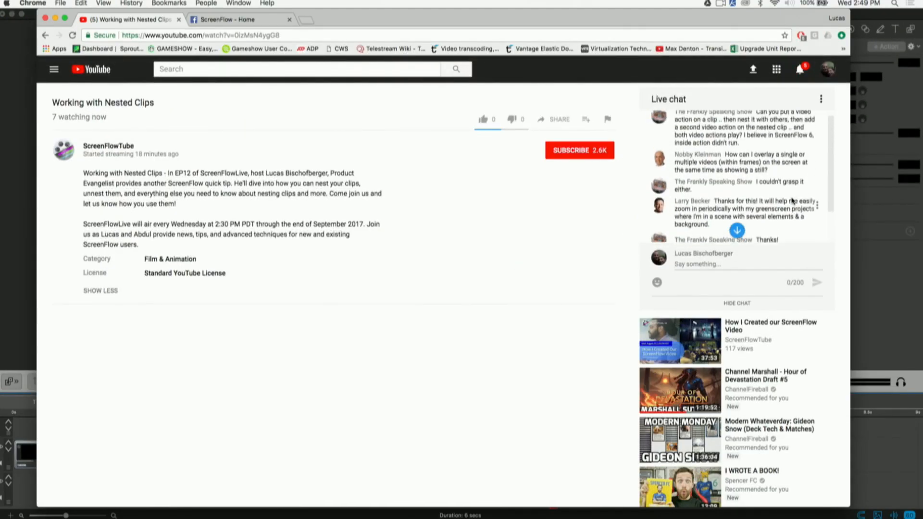
pyautogui.scroll(2, 792, 197)
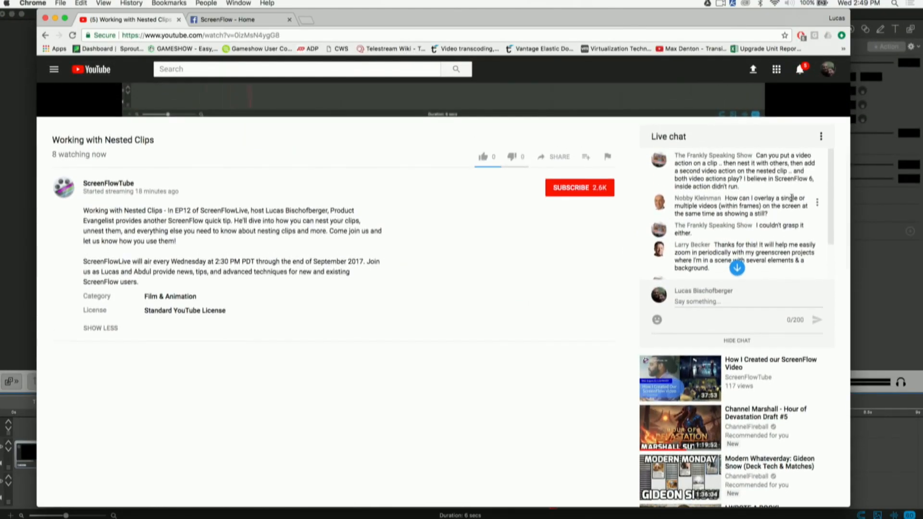
pyautogui.scroll(-1, 769, 182)
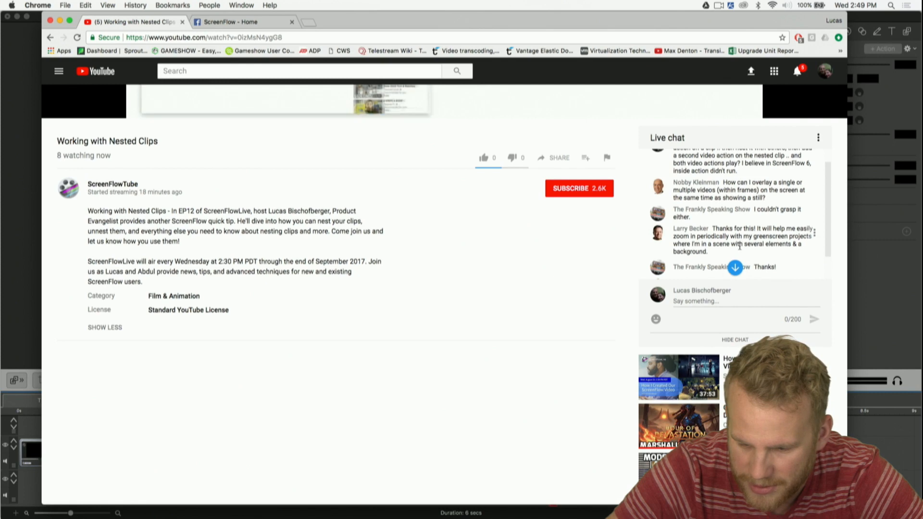
pyautogui.scroll(1, 739, 246)
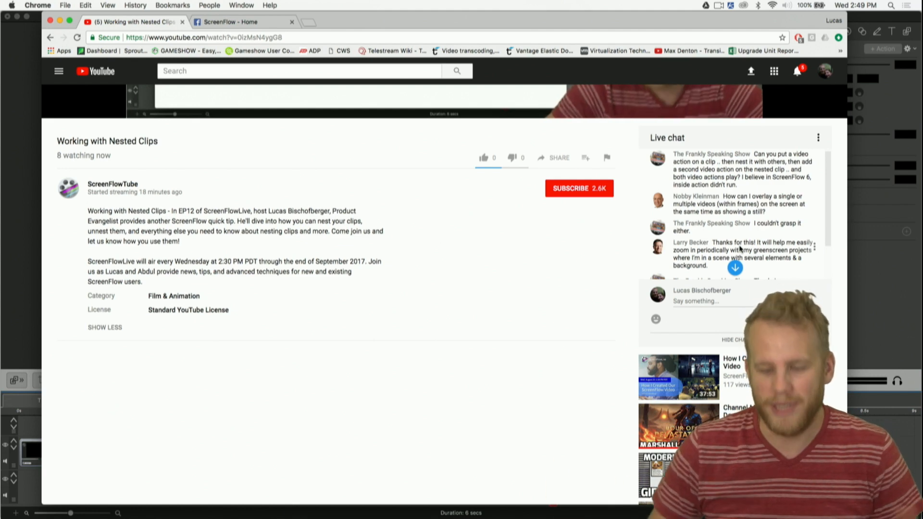
pyautogui.scroll(-5, 774, 196)
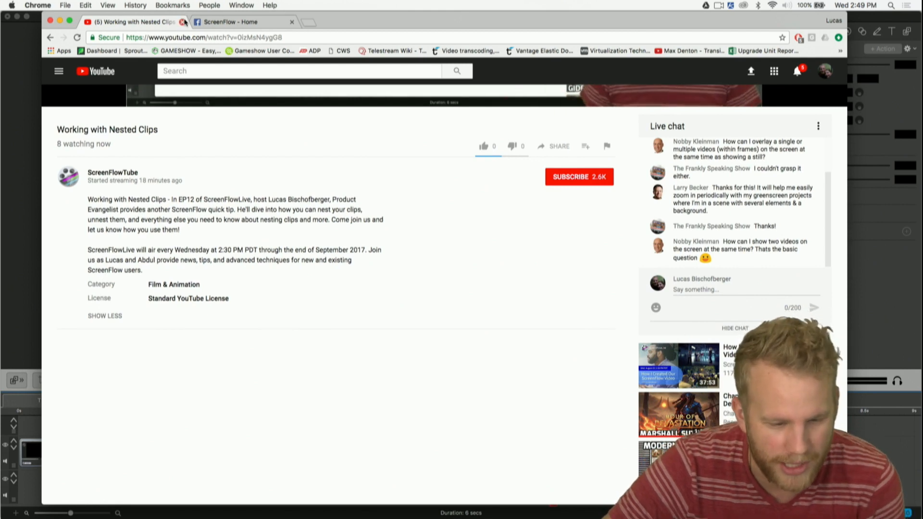
pyautogui.click(265, 24)
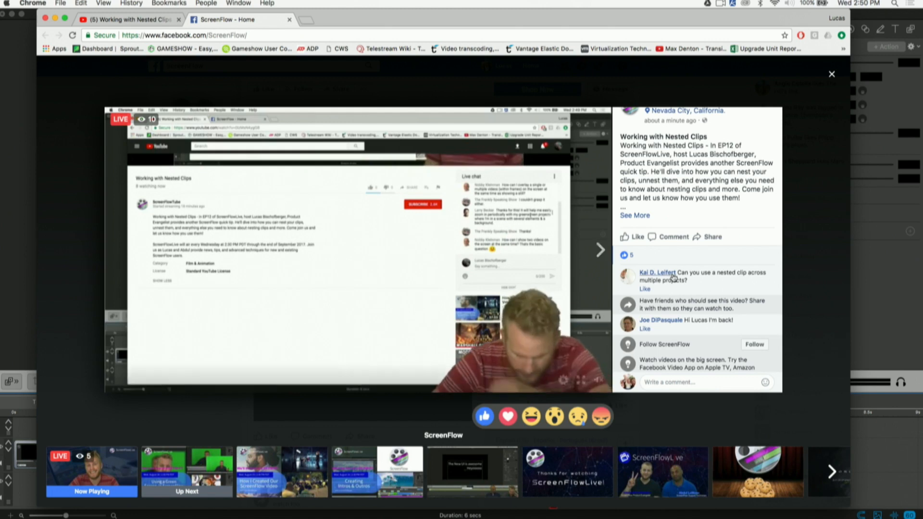
# Switch back to ScreenFlow, add the ScreenFlow-Light banner graphic after the nested clip, and place it in the canvas's lower-left corner.
pyautogui.click(21, 85)
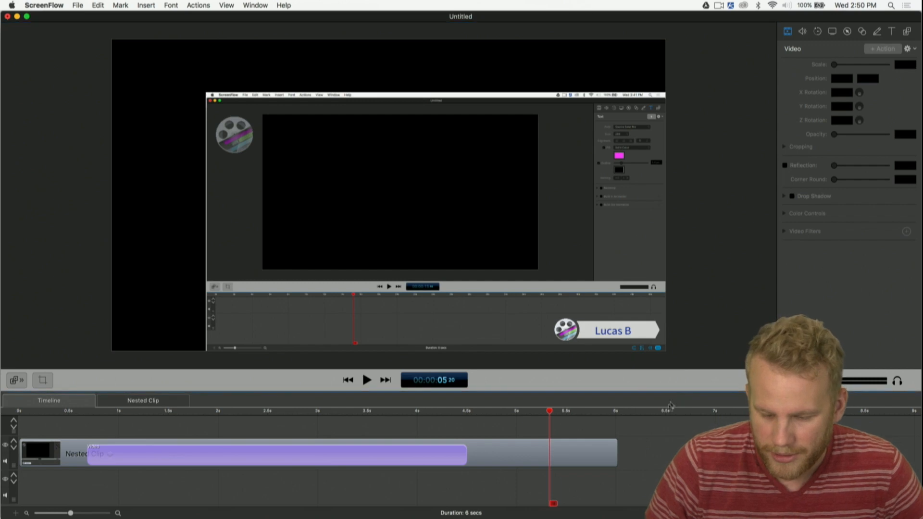
pyautogui.press('End')
pyautogui.click(906, 31)
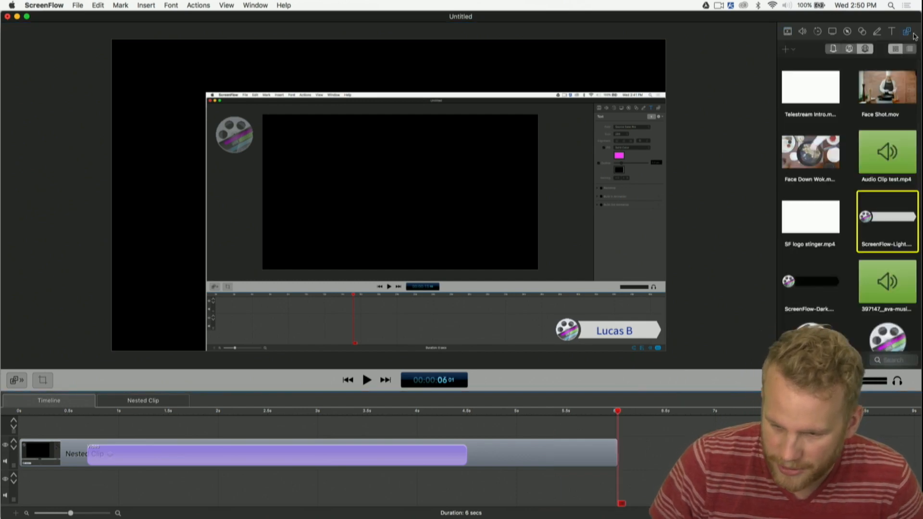
pyautogui.moveTo(880, 217); pyautogui.dragTo(654, 425)
pyautogui.moveTo(336, 202); pyautogui.dragTo(231, 323)
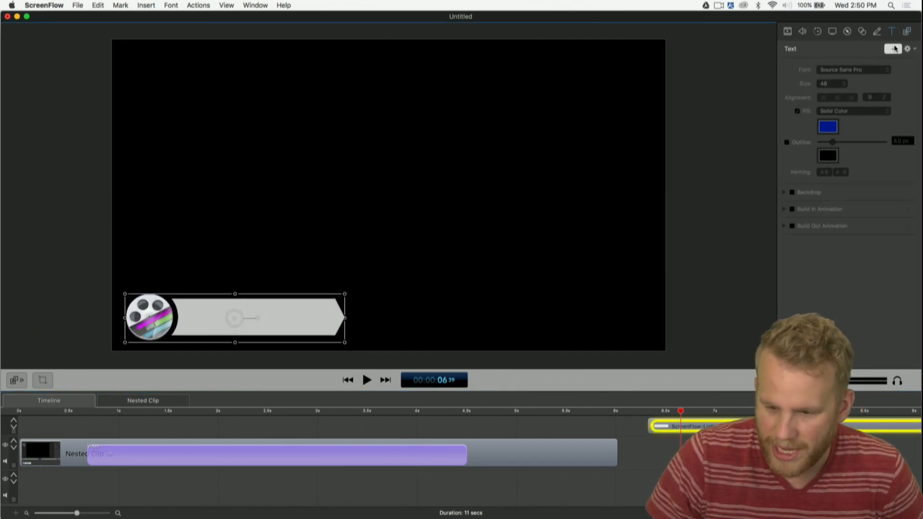
# Add a text clip containing the presenter's name.
pyautogui.click(893, 49)
pyautogui.write('Lucas B')
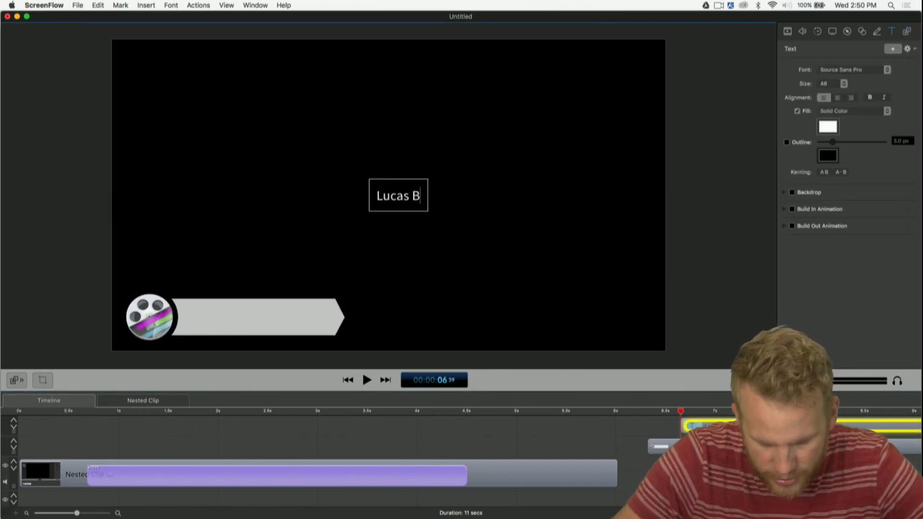
# Try to change the fill colour of the presenter's name text.
pyautogui.tripleClick(396, 190)
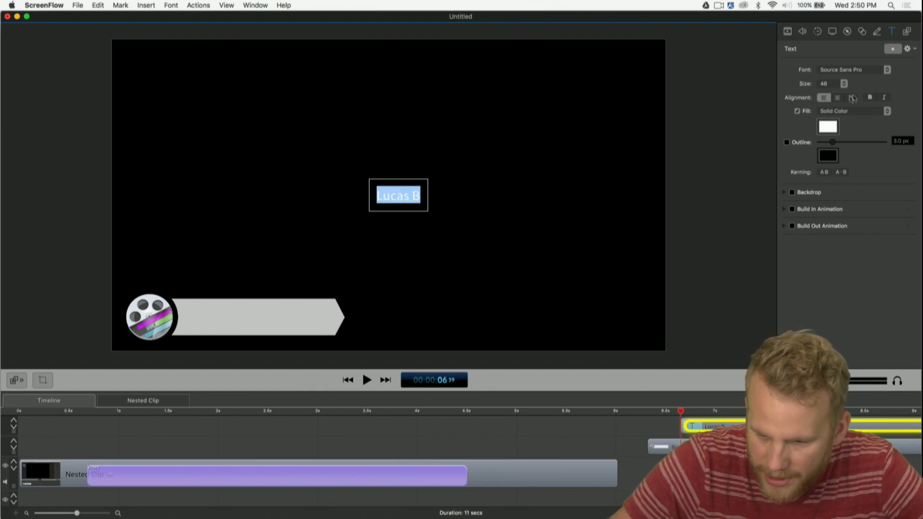
pyautogui.click(830, 126)
pyautogui.moveTo(640, 238); pyautogui.dragTo(427, 224)
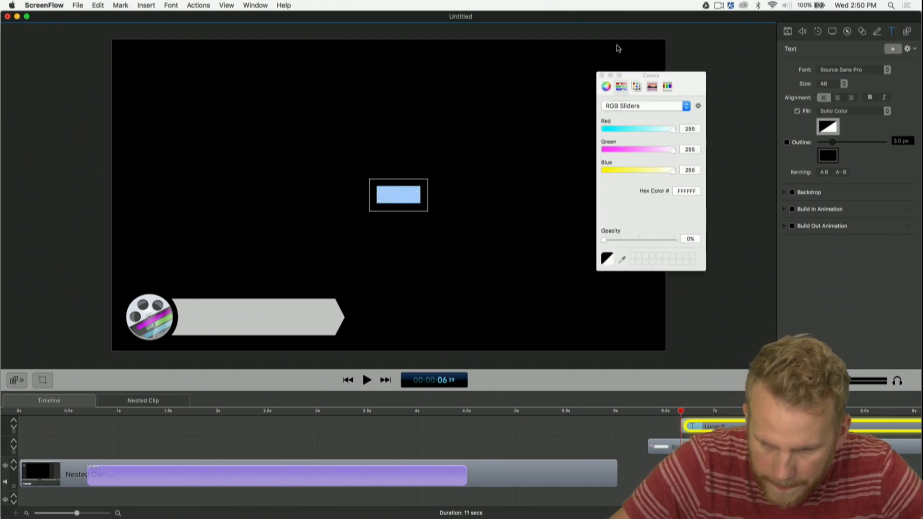
pyautogui.click(602, 75)
pyautogui.click(372, 223)
pyautogui.click(276, 278)
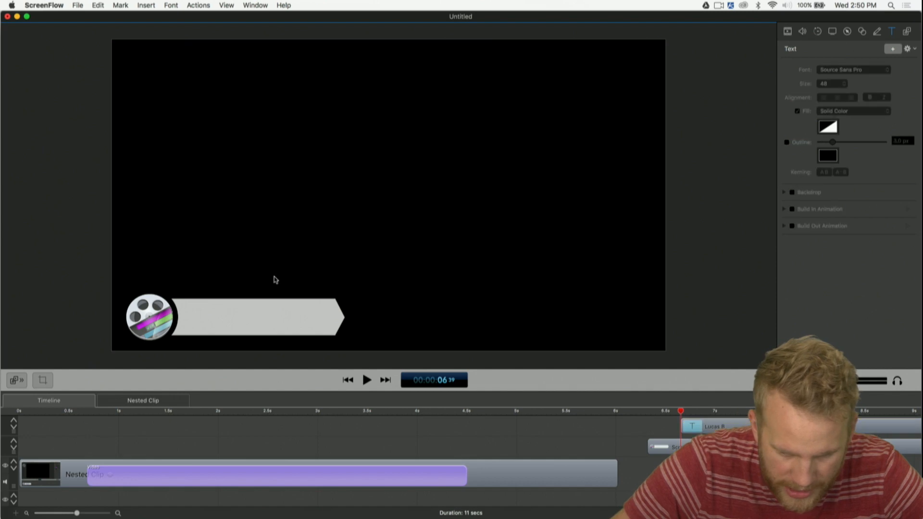
# Move the name text onto the banner and align its clip's start with the banner clip on the timeline.
pyautogui.moveTo(401, 198); pyautogui.dragTo(212, 322)
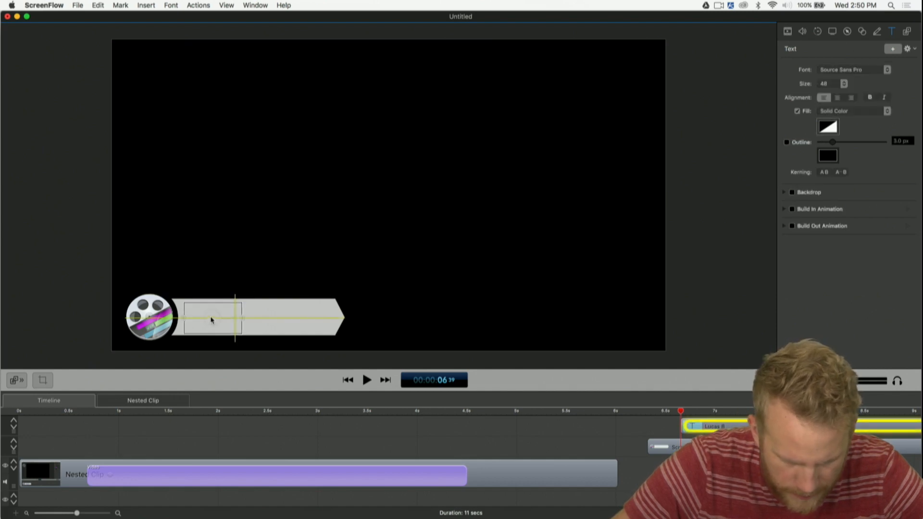
pyautogui.moveTo(707, 429); pyautogui.dragTo(671, 428)
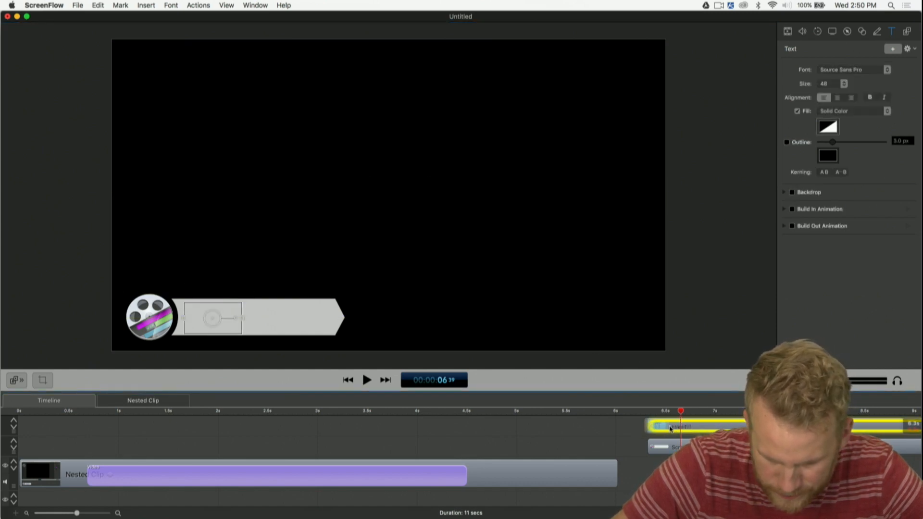
# Set the name text's fill to black at 100% opacity and move it to the upper half of the banner.
pyautogui.doubleClick(216, 324)
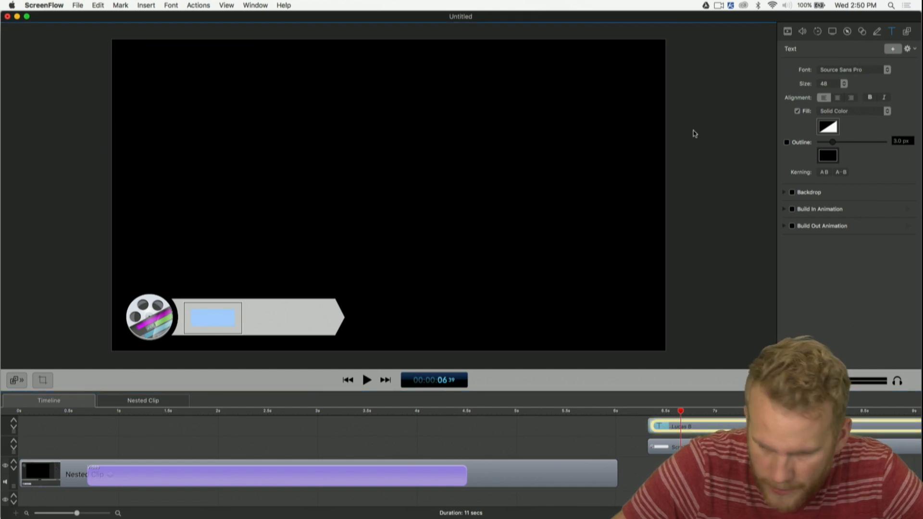
pyautogui.click(828, 126)
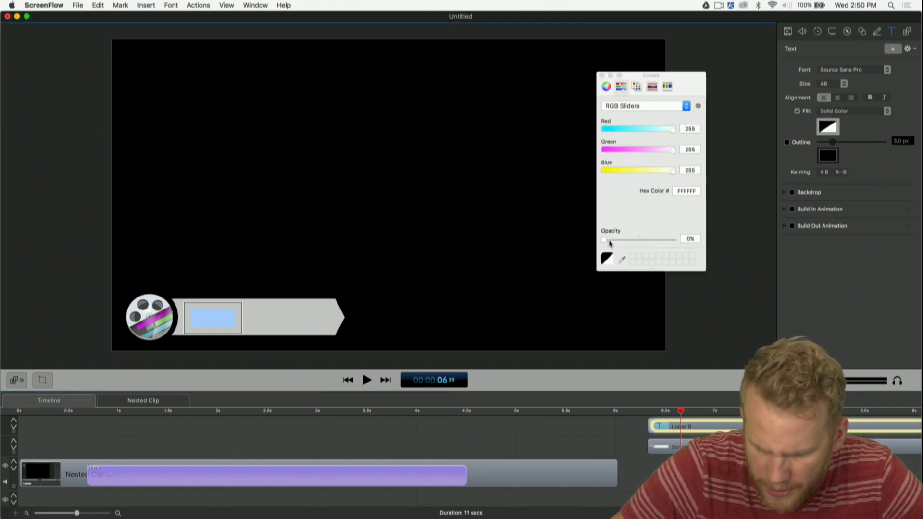
pyautogui.moveTo(607, 241); pyautogui.dragTo(675, 239)
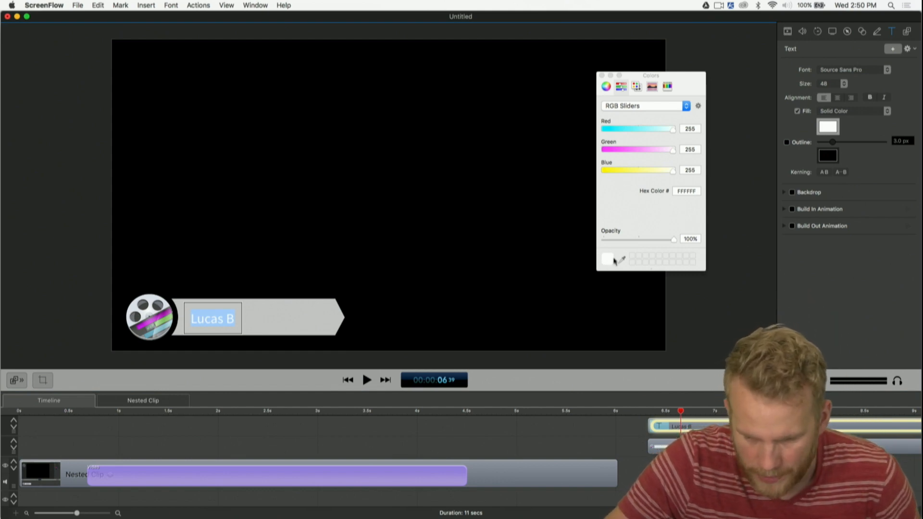
pyautogui.click(621, 259)
pyautogui.click(500, 239)
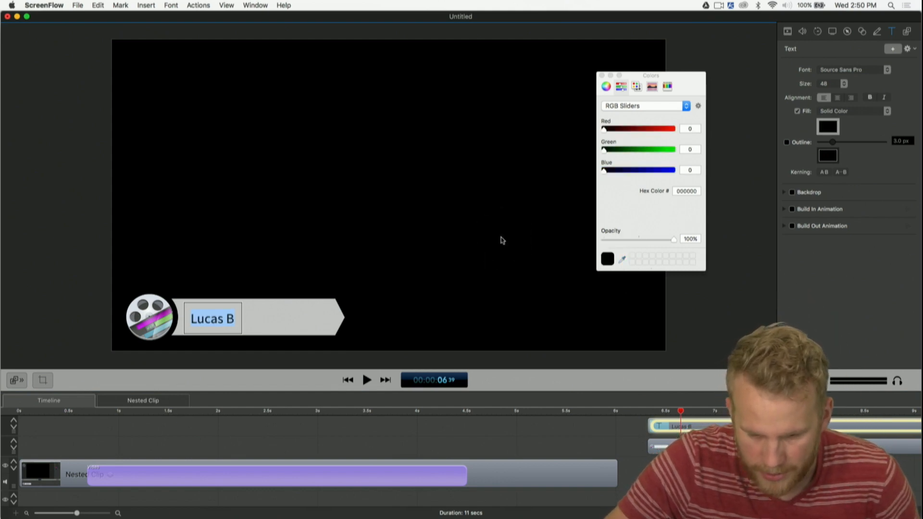
pyautogui.click(601, 76)
pyautogui.click(215, 320)
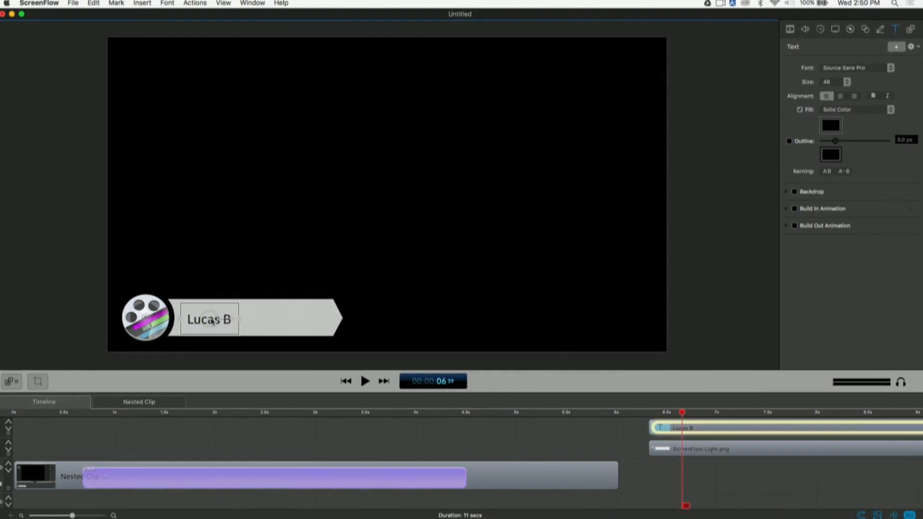
pyautogui.moveTo(210, 318); pyautogui.dragTo(210, 313)
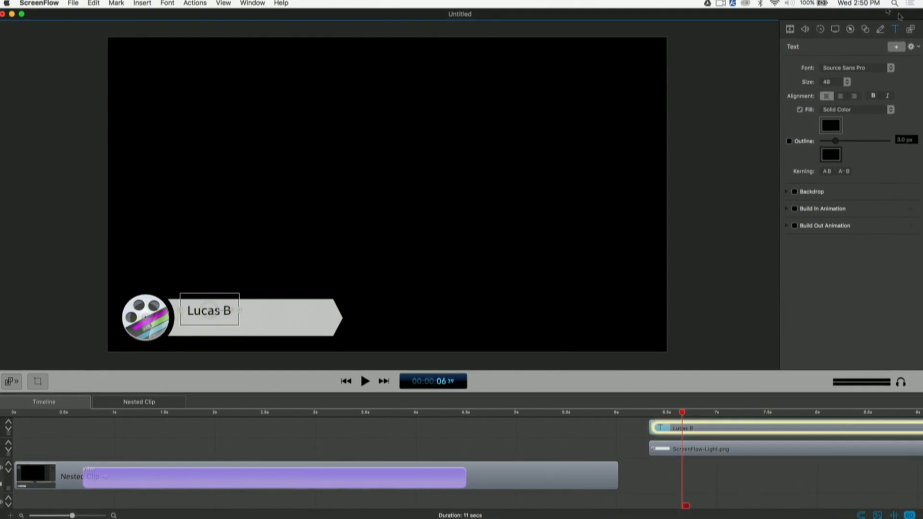
# Add a second text clip reading "Product Evangelist" and format it bold italic.
pyautogui.click(896, 46)
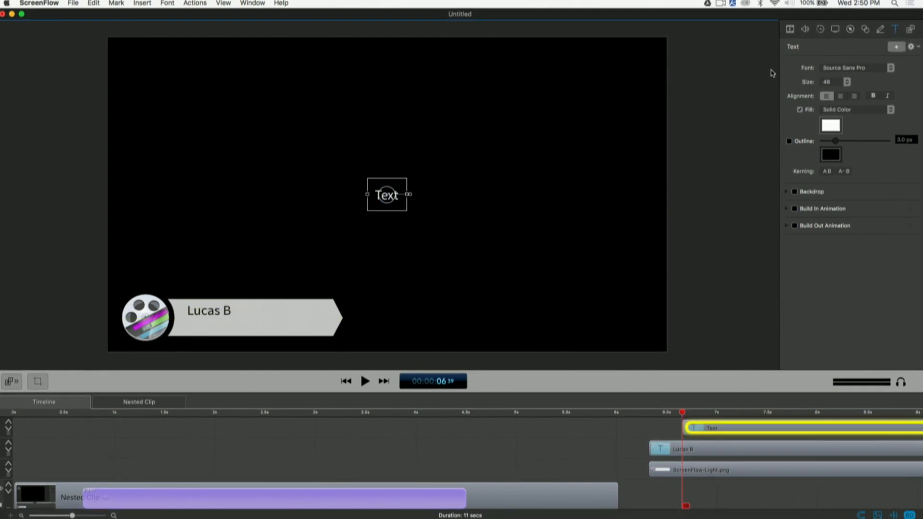
pyautogui.doubleClick(377, 196)
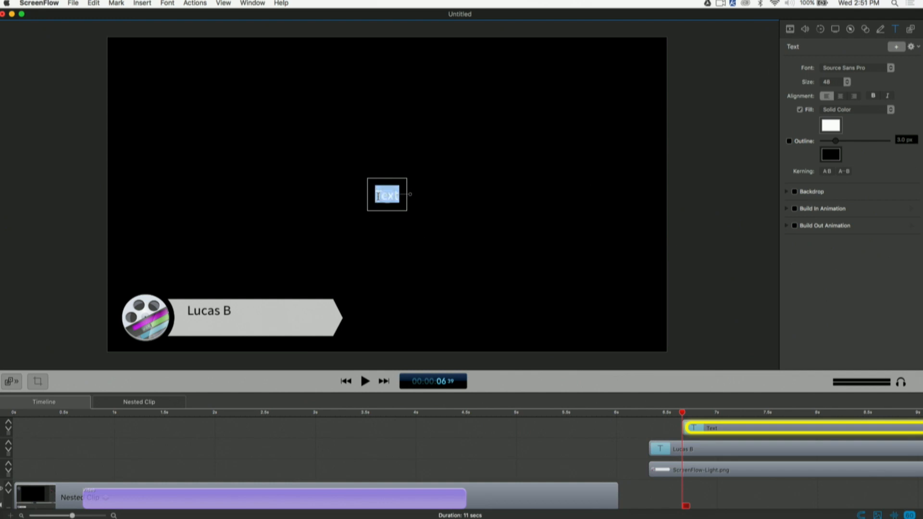
pyautogui.write('Produ')
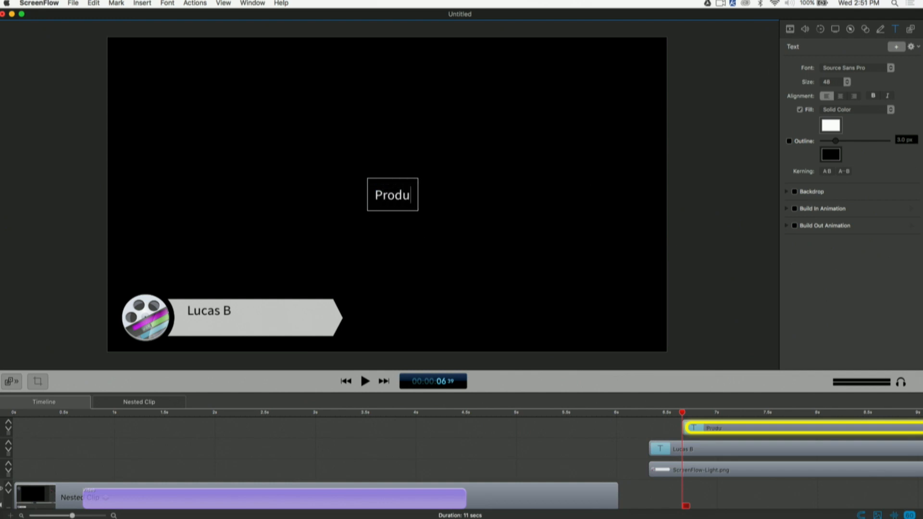
pyautogui.write('ct Evangelist')
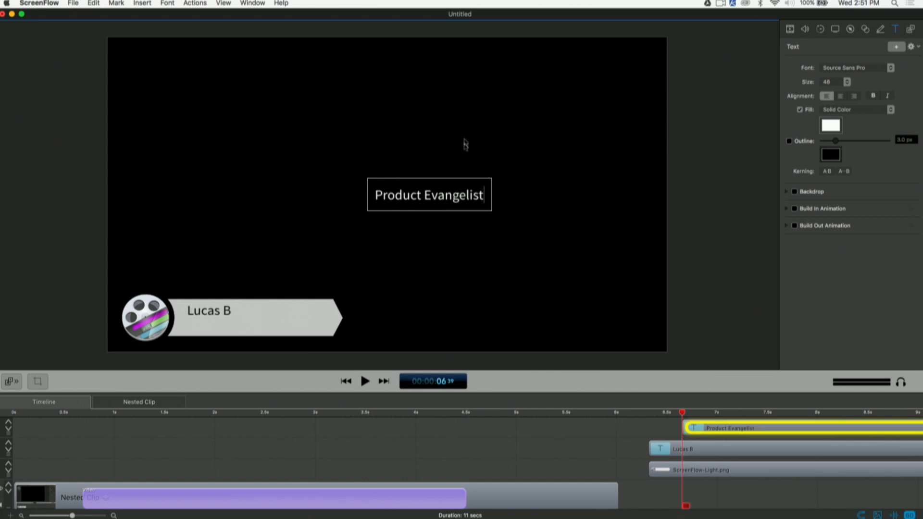
pyautogui.tripleClick(441, 190)
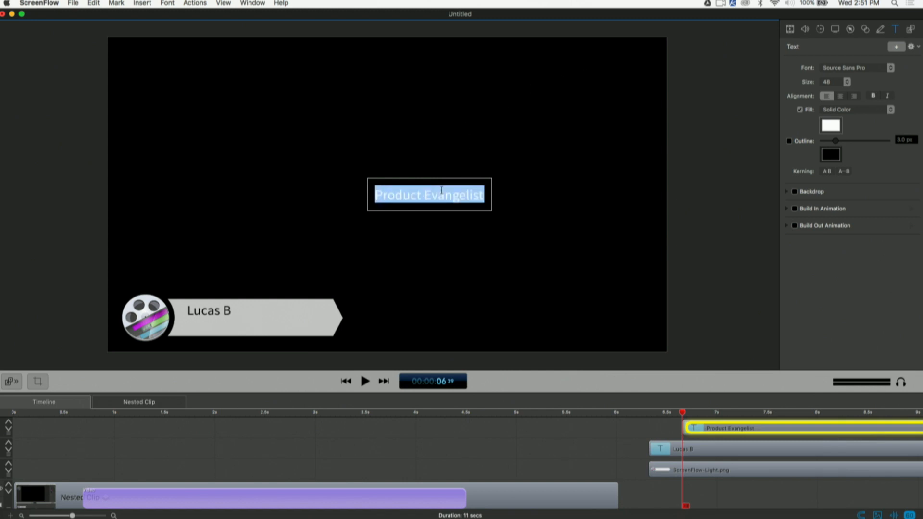
pyautogui.click(888, 96)
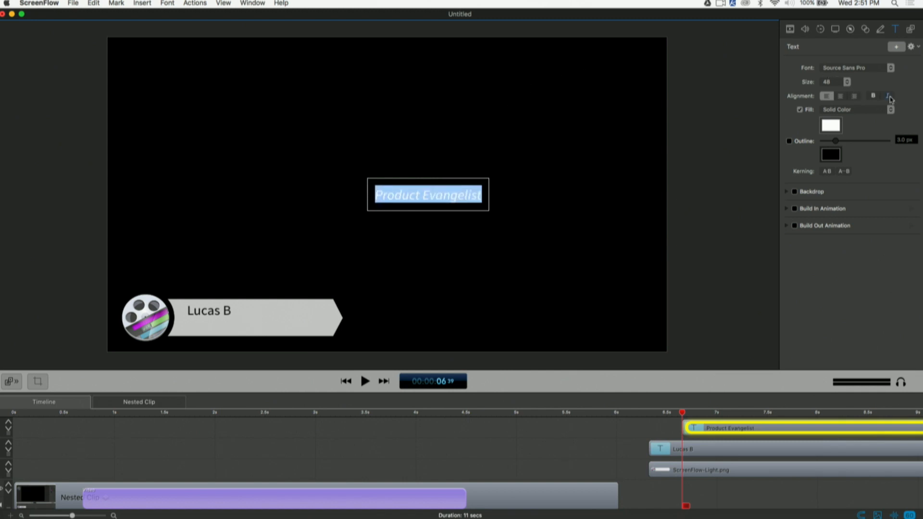
pyautogui.click(872, 96)
pyautogui.click(474, 276)
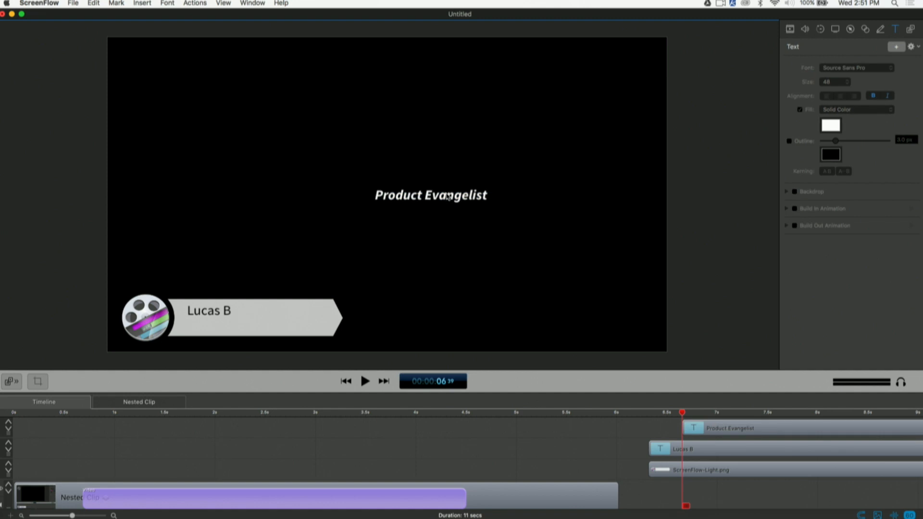
# Place the "Product Evangelist" text below the name on the banner and align both text clips' starts and ends with the banner clip.
pyautogui.moveTo(449, 197); pyautogui.dragTo(251, 325)
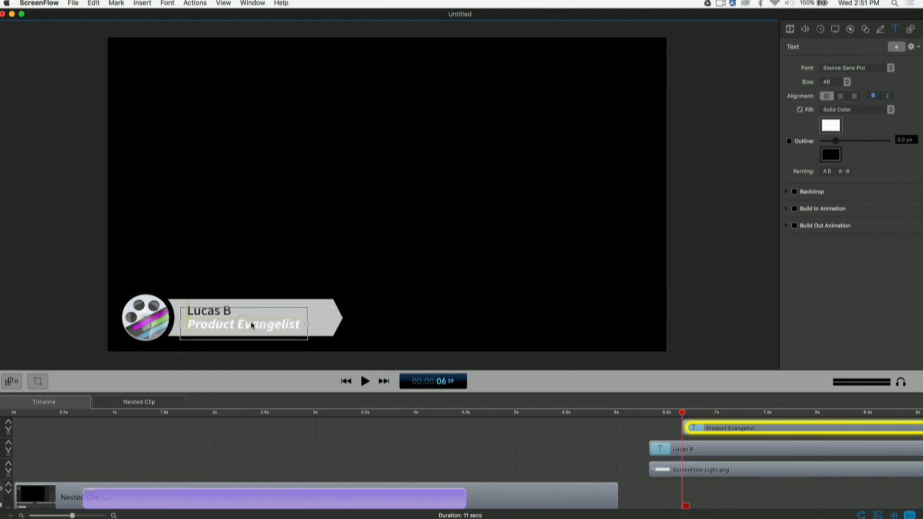
pyautogui.moveTo(743, 429); pyautogui.dragTo(711, 432)
pyautogui.click(608, 442)
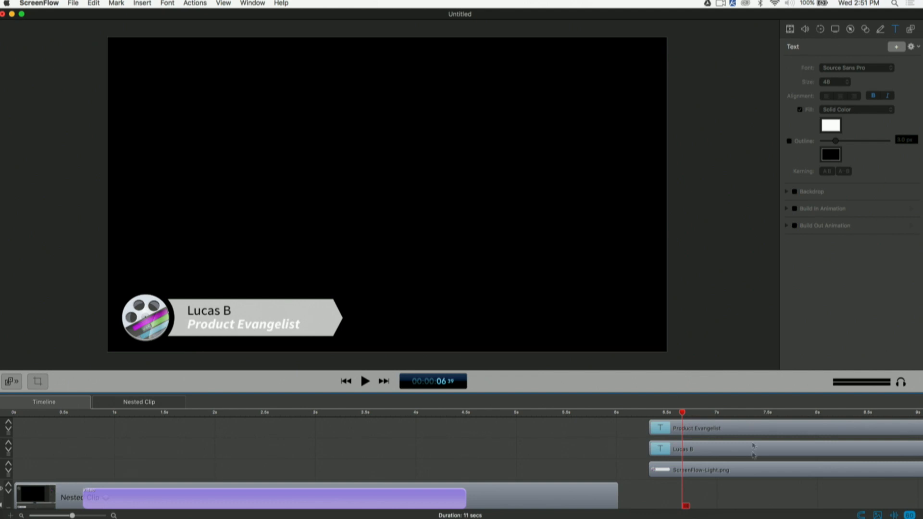
pyautogui.hscroll(10, 748, 498)
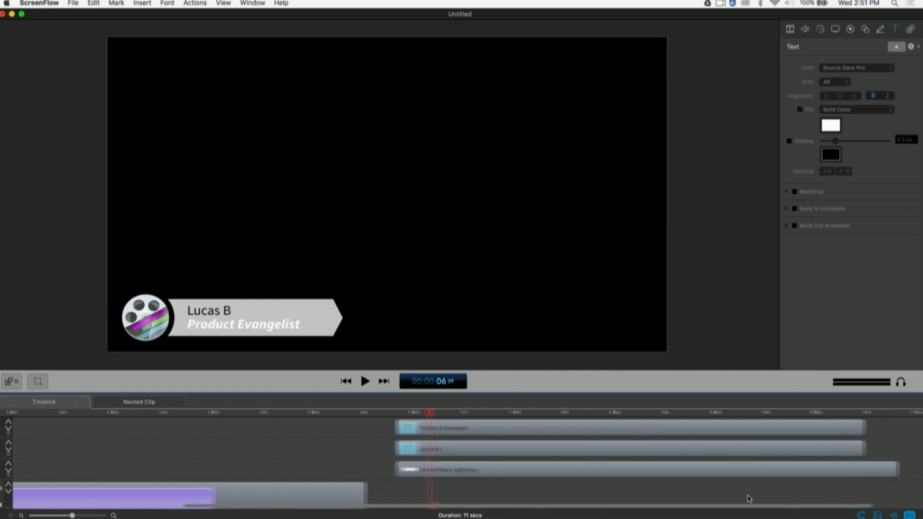
pyautogui.moveTo(852, 468); pyautogui.dragTo(861, 431)
# Nest the banner and both text clips into one clip and name it "Lower Third".
pyautogui.moveTo(858, 495); pyautogui.dragTo(704, 399)
pyautogui.rightClick(507, 469)
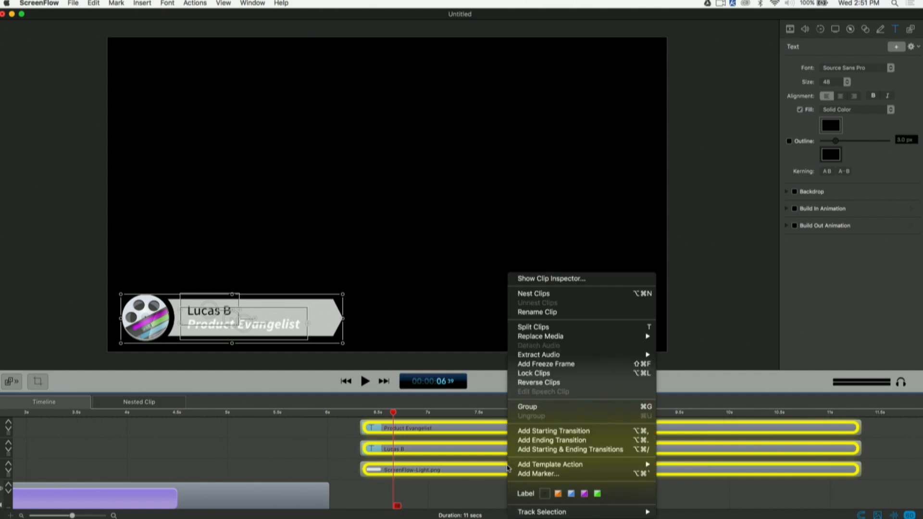
pyautogui.click(574, 294)
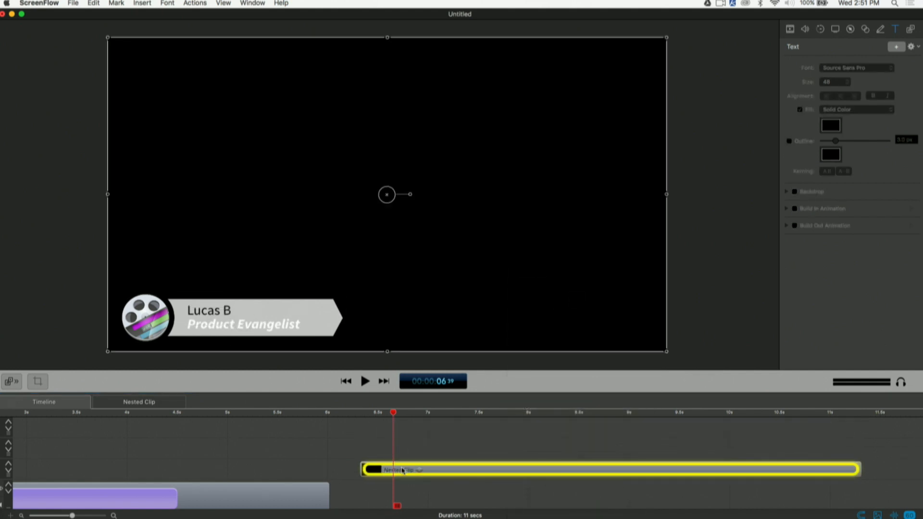
pyautogui.write('Lower Third')
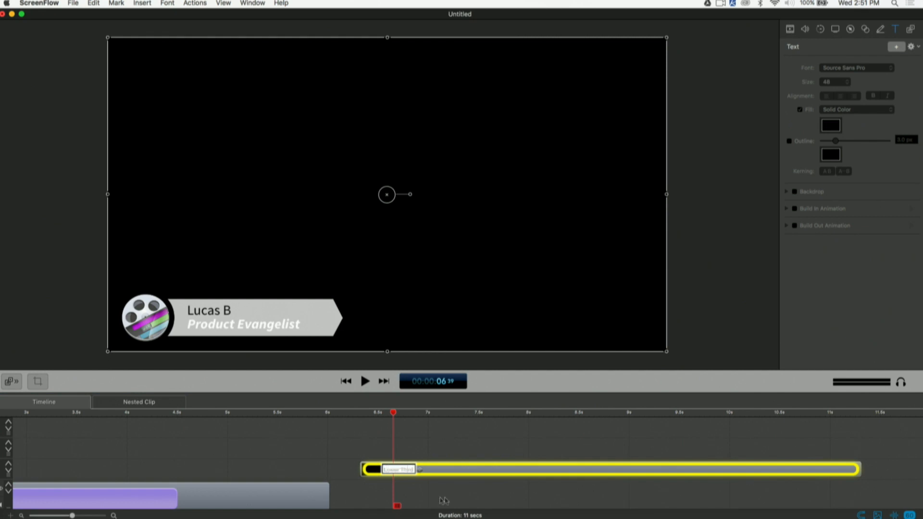
# Move the "Lower Third" clip to the start of the timeline on the top track and shift "Nested Clip" to about 7 s.
pyautogui.click(470, 475)
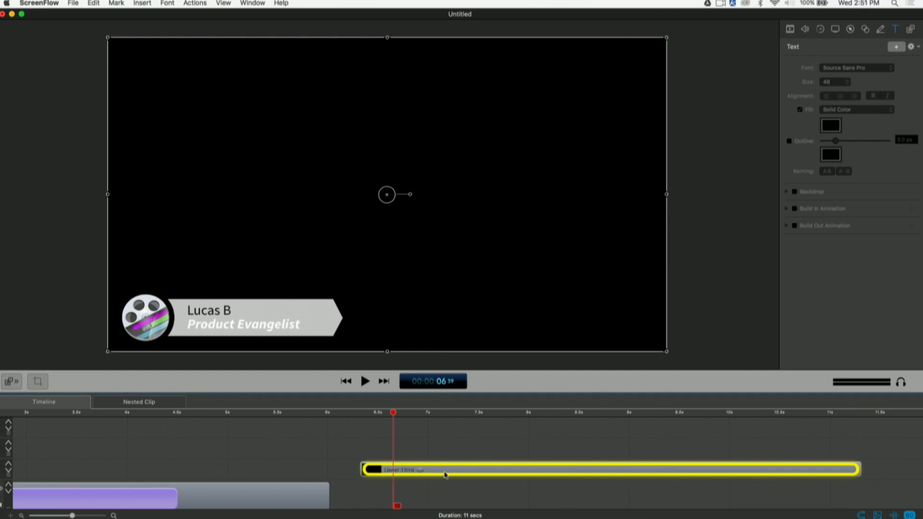
pyautogui.moveTo(445, 475); pyautogui.dragTo(36, 440)
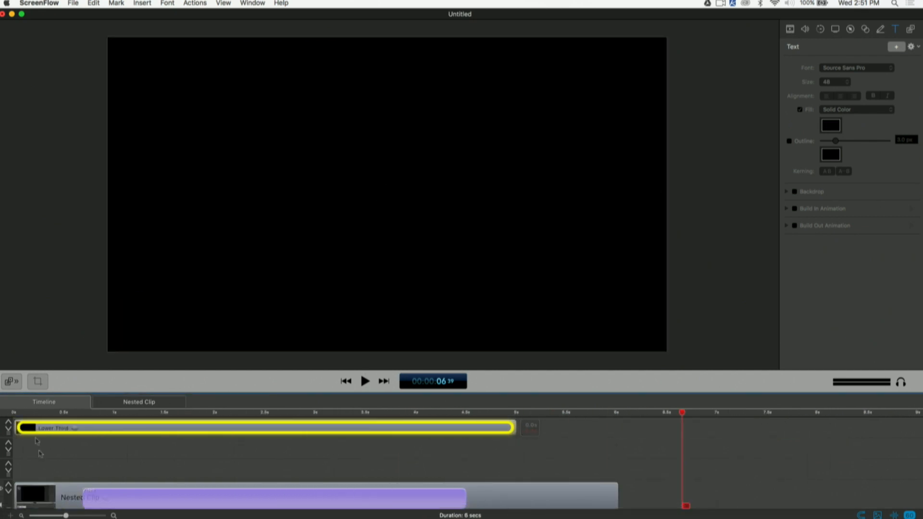
pyautogui.moveTo(52, 493); pyautogui.dragTo(748, 448)
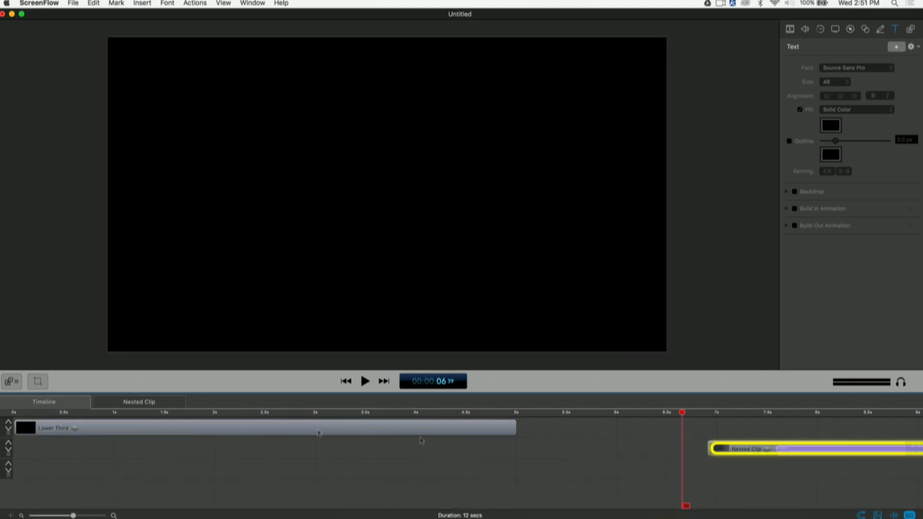
# Rename the "Lower Third" clip by appending the presenter's first name.
pyautogui.click(49, 429)
pyautogui.doubleClick(63, 429)
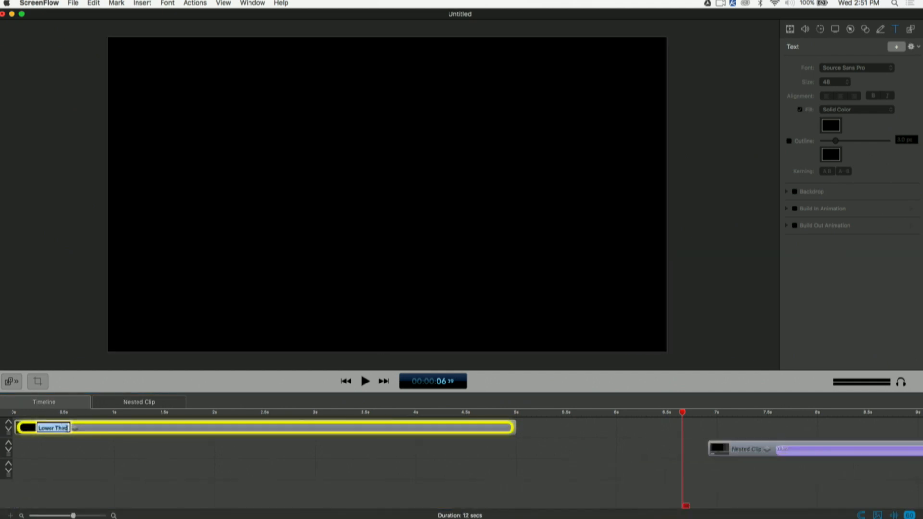
pyautogui.click(70, 429)
pyautogui.write('Lucas')
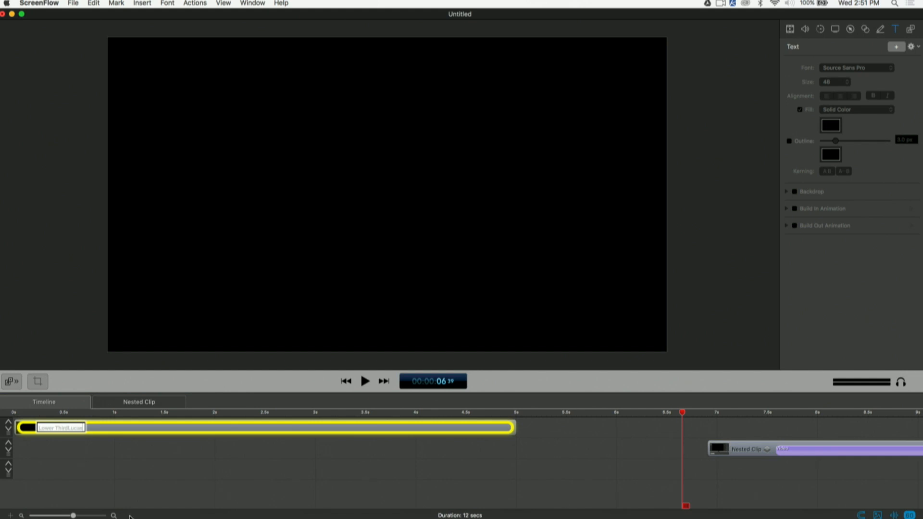
pyautogui.click(106, 443)
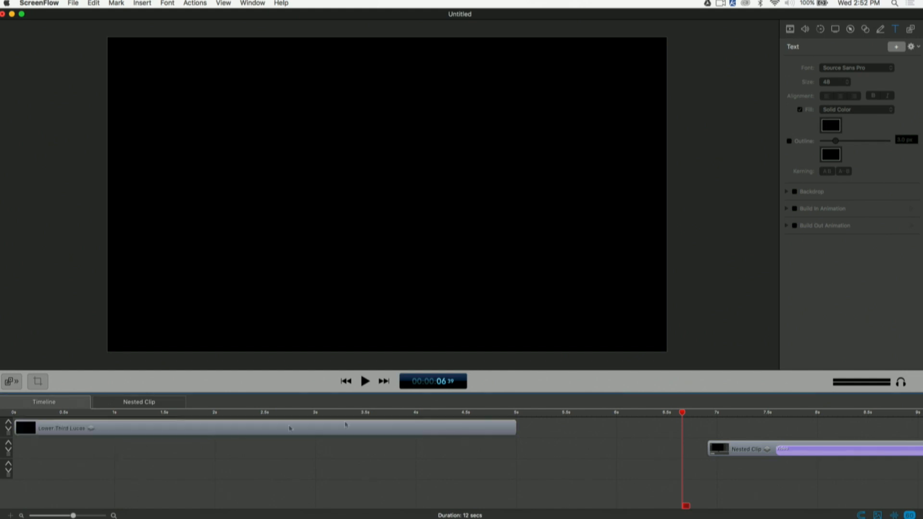
# Duplicate the lower third clip directly after the original on the top track and shift "Nested Clip" further along the timeline.
pyautogui.click(356, 423)
pyautogui.press('super+c')
pyautogui.press('super+v')
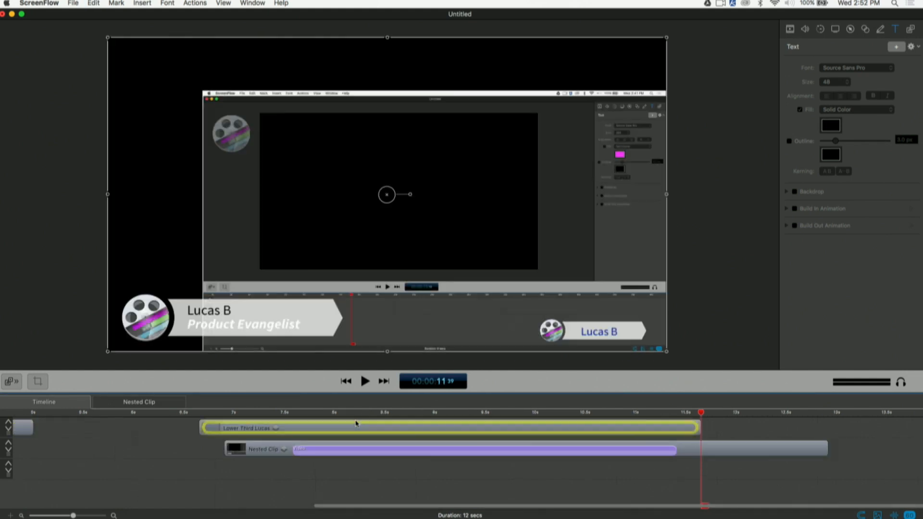
pyautogui.moveTo(295, 427); pyautogui.dragTo(129, 427)
pyautogui.hscroll(-10, 130, 427)
pyautogui.moveTo(579, 449); pyautogui.dragTo(906, 445)
pyautogui.hscroll(-5, 521, 508)
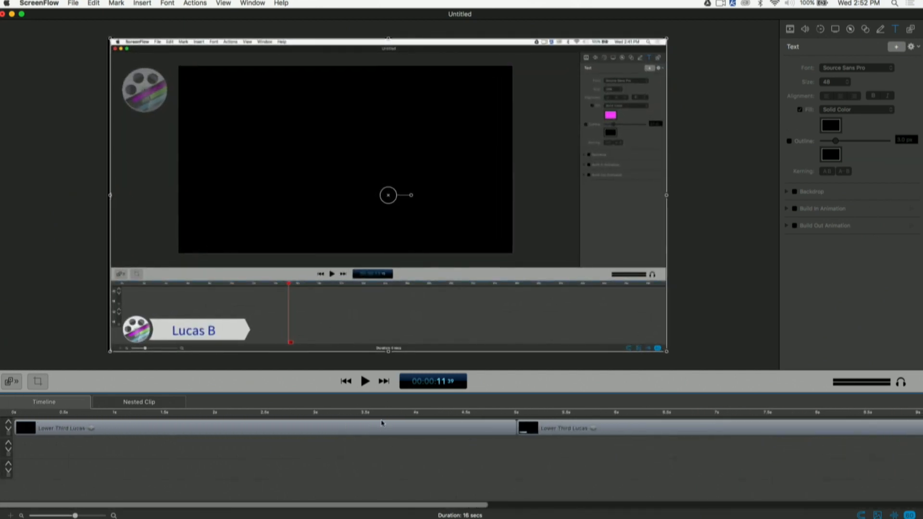
# Preview the original lower third, inspect the layers inside the duplicate nested clip, and return to the main timeline.
pyautogui.click(379, 425)
pyautogui.click(379, 412)
pyautogui.click(641, 432)
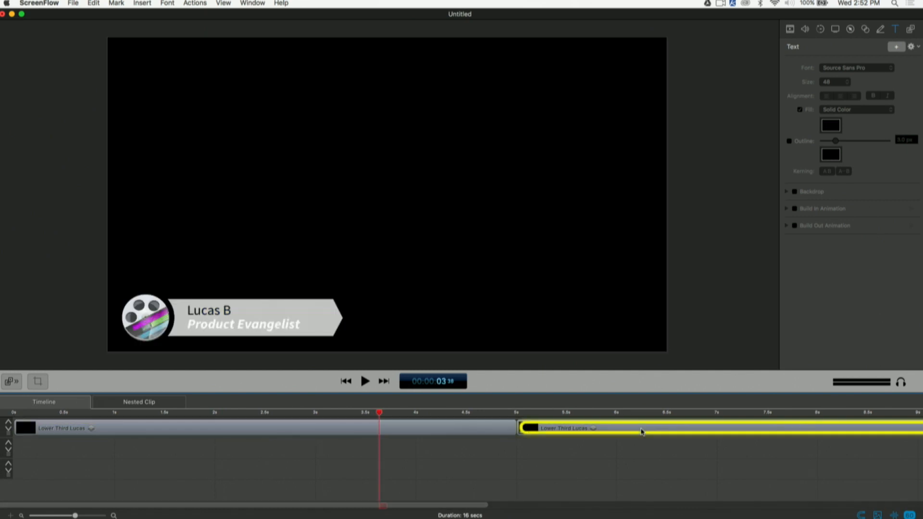
pyautogui.doubleClick(644, 432)
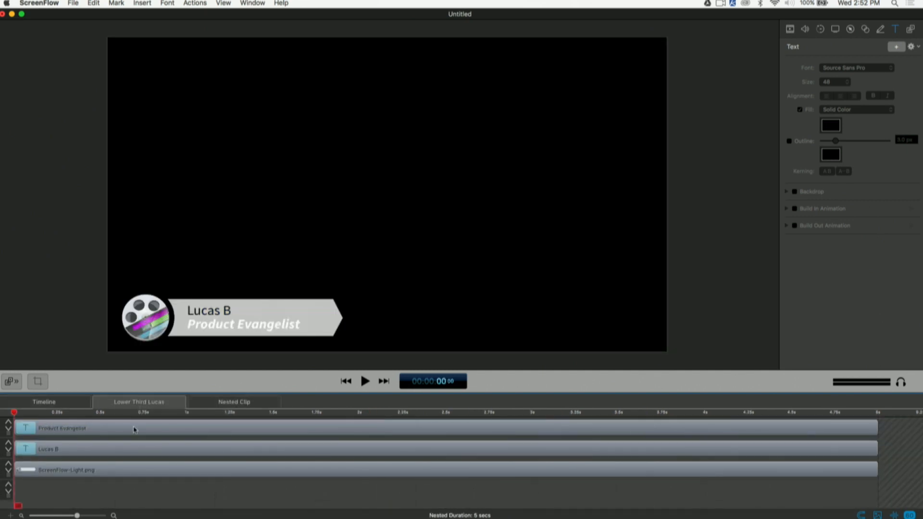
pyautogui.click(83, 406)
# Rename the duplicate lower third clip, replacing the first person's name with the second person's first name.
pyautogui.click(568, 428)
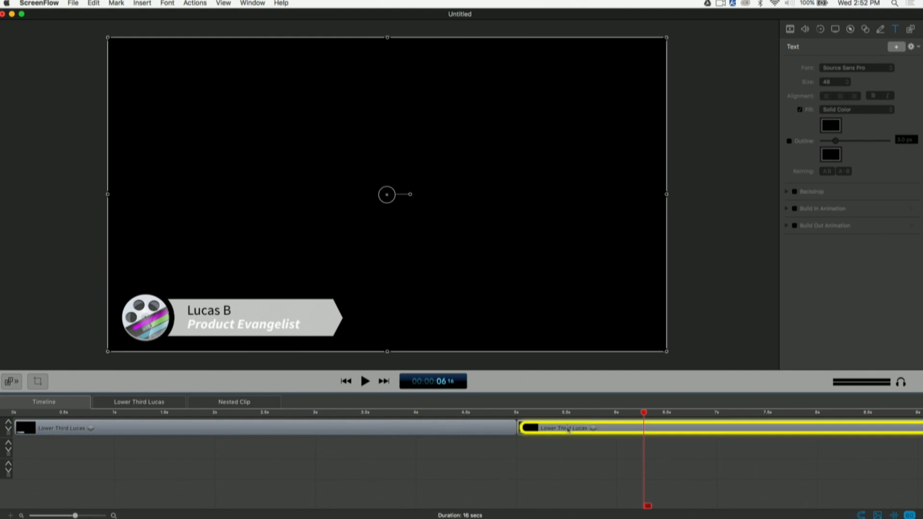
pyautogui.click(568, 428)
pyautogui.press('BackSpace')
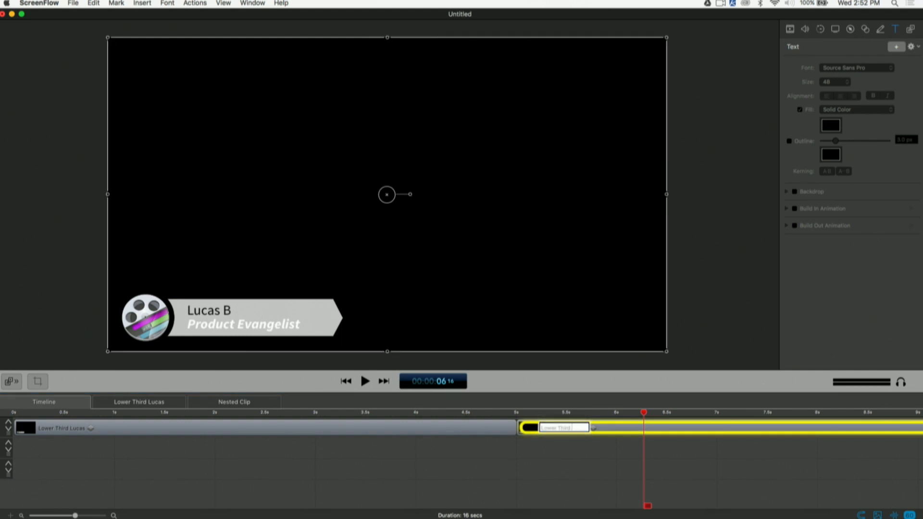
pyautogui.write('Lower Third And')
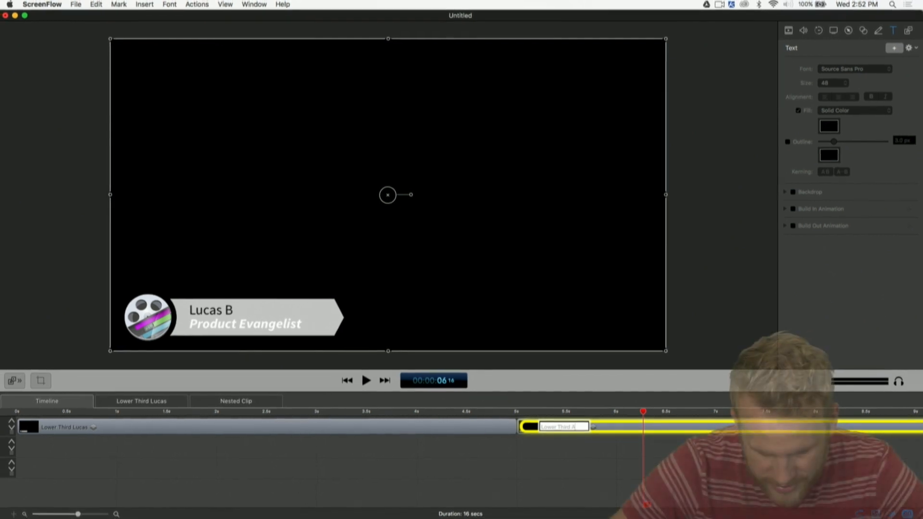
pyautogui.write('rew')
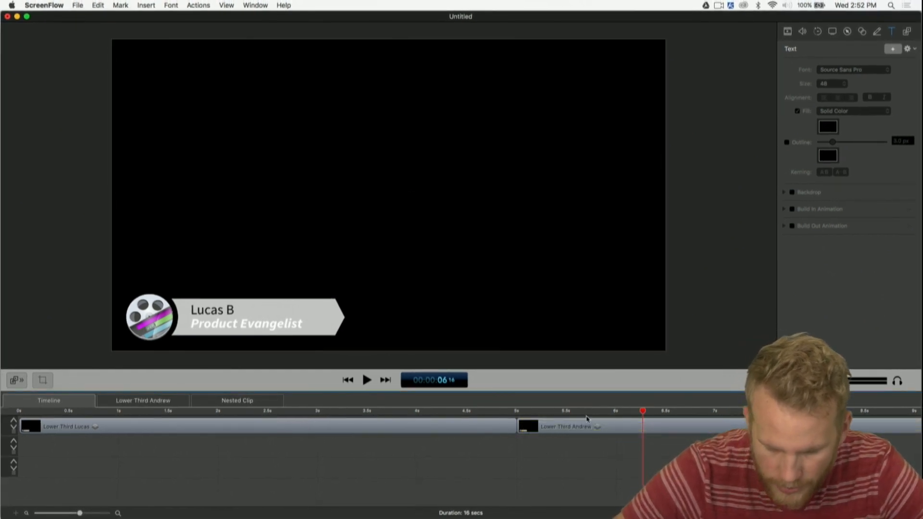
pyautogui.press('Return')
# Open the duplicate nested clip and replace its name text with the second person's first name and last initial.
pyautogui.doubleClick(642, 428)
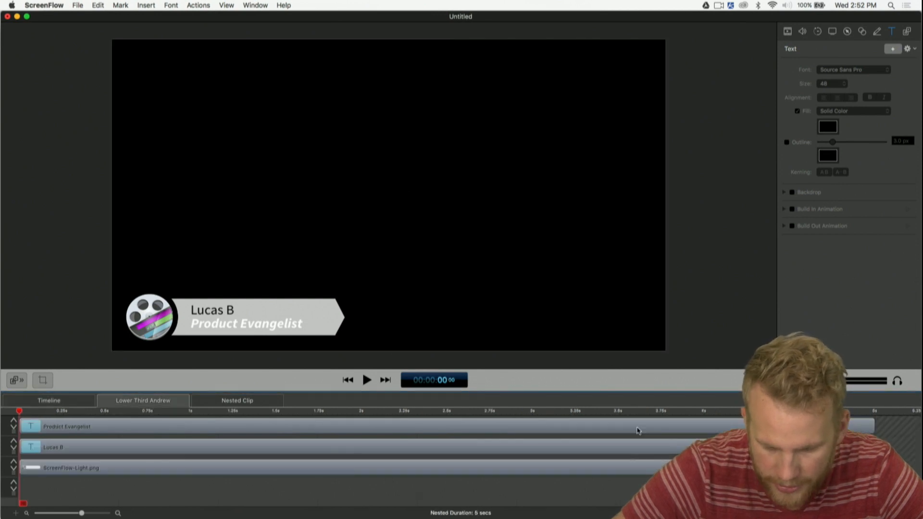
pyautogui.click(88, 446)
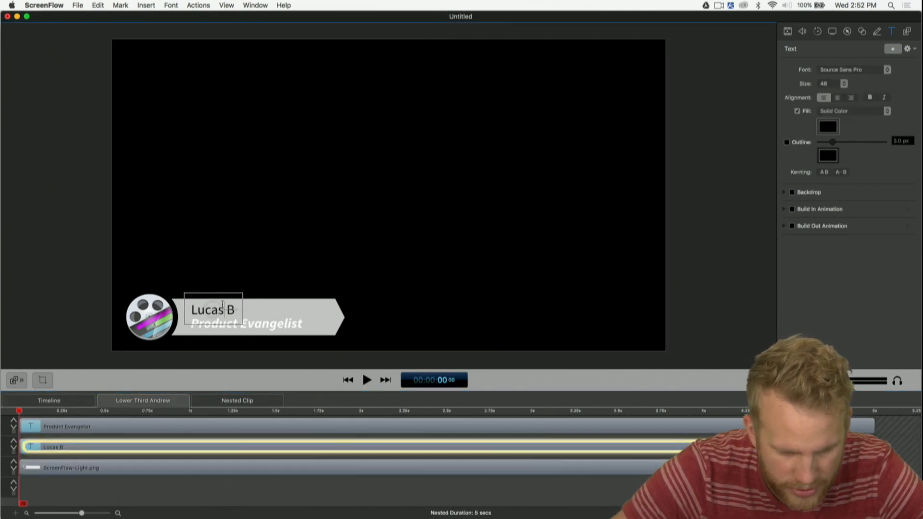
pyautogui.write('Andrew')
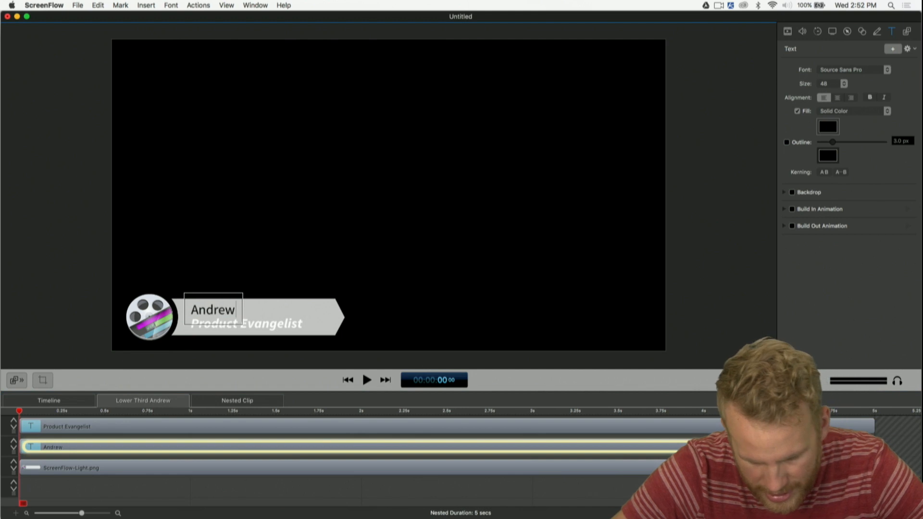
pyautogui.write(' H')
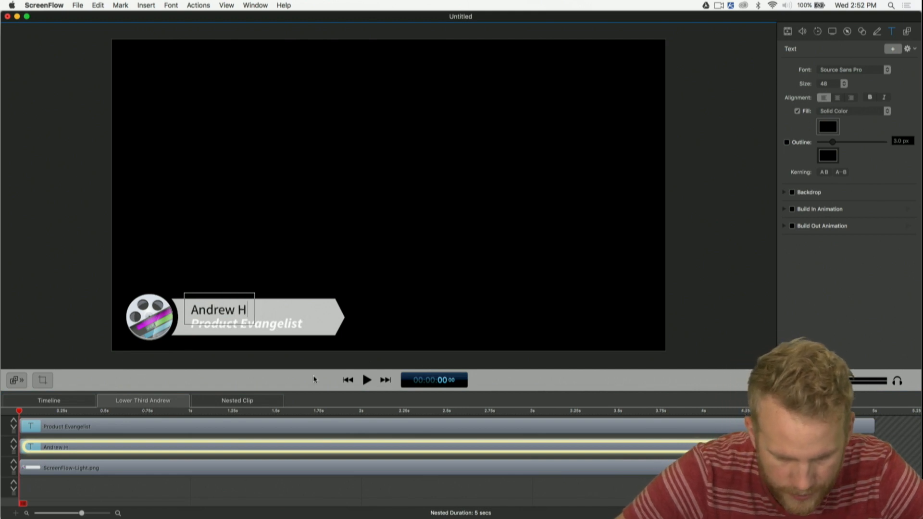
# Stack the duplicate lower third on the track directly below the original at the start of the main timeline.
pyautogui.click(250, 400)
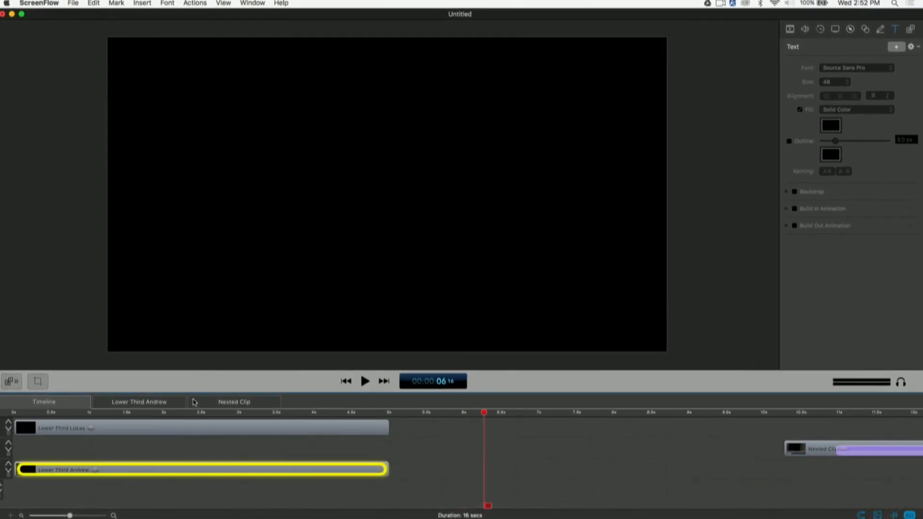
pyautogui.click(197, 412)
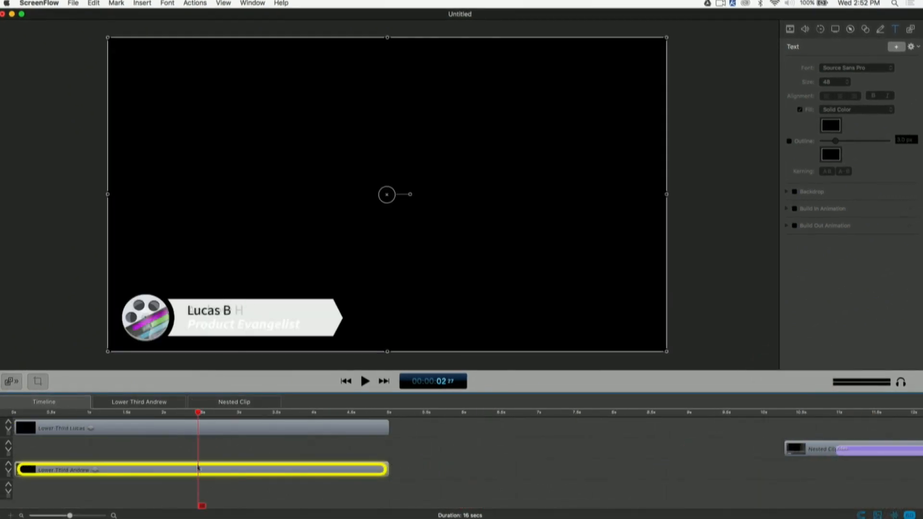
pyautogui.moveTo(198, 469); pyautogui.dragTo(197, 448)
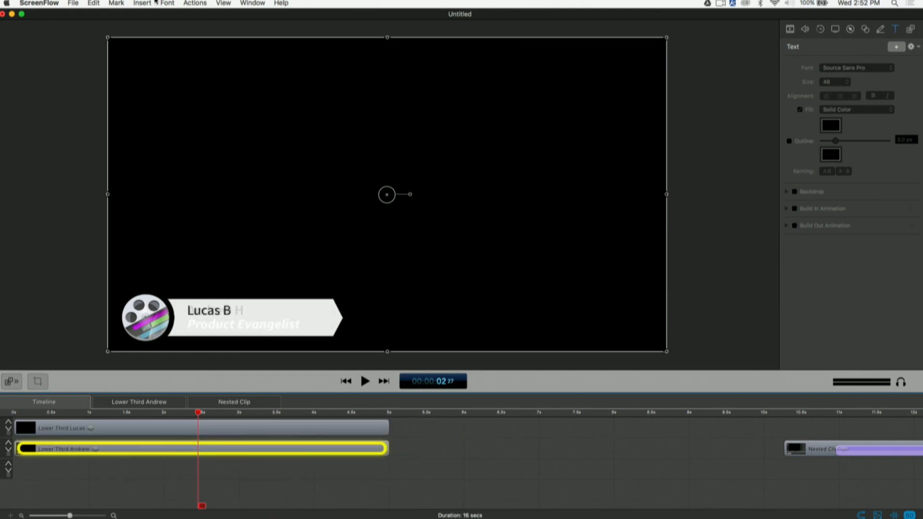
# Save the project as "Lower Thirds" on the Desktop and delete the old "Nested Clip" from the timeline.
pyautogui.click(73, 3)
pyautogui.click(79, 83)
pyautogui.write('Lower Thirds')
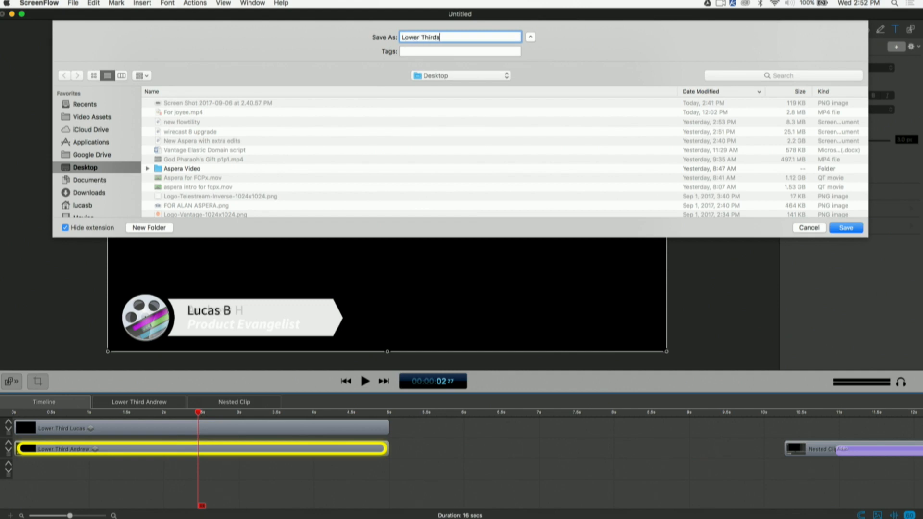
pyautogui.press('Return')
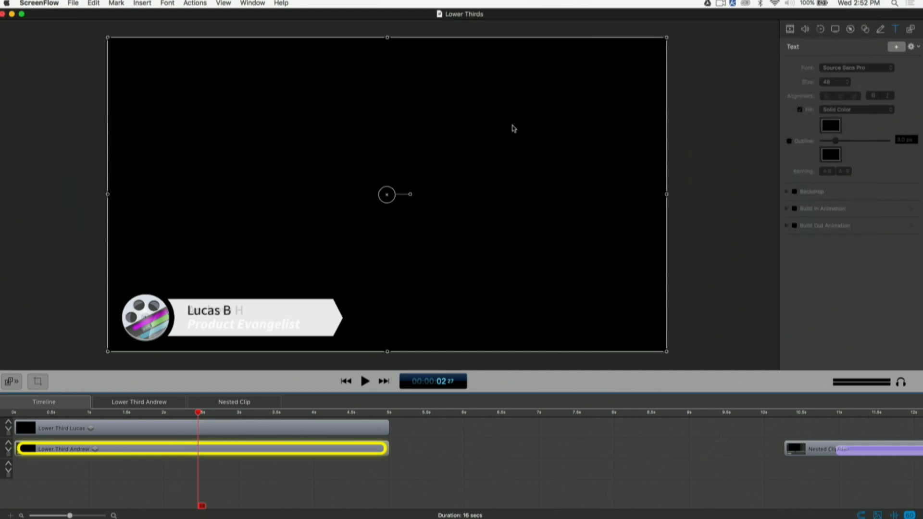
pyautogui.click(812, 448)
pyautogui.press('Delete')
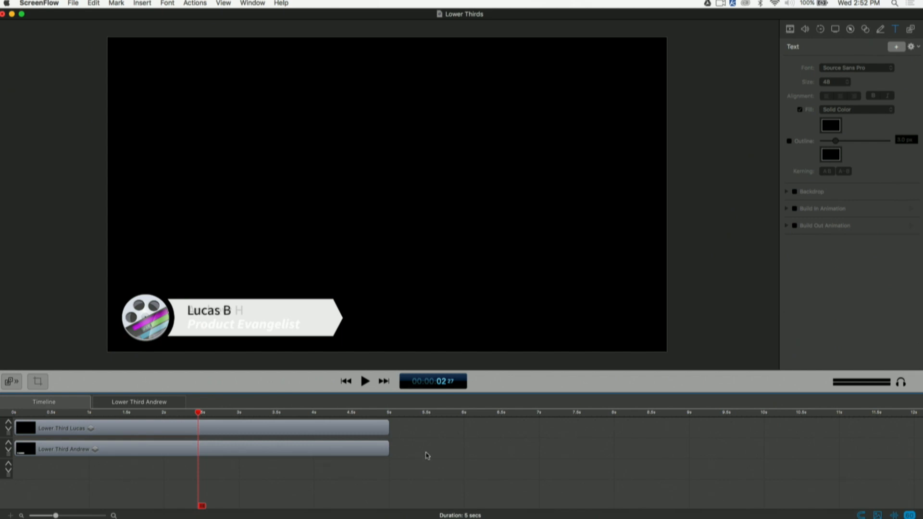
# Copy the upper lower third clip and paste it into a new 1080p HD document at 60 fps.
pyautogui.click(257, 426)
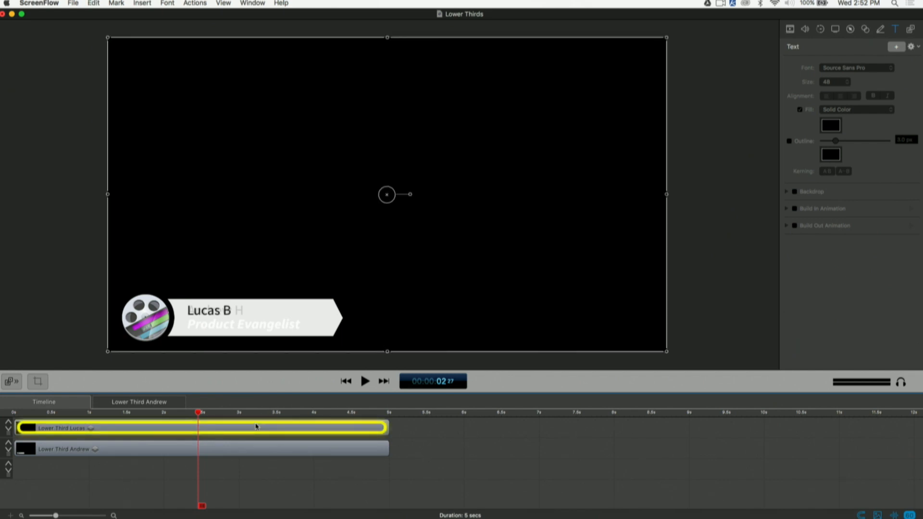
pyautogui.click(710, 4)
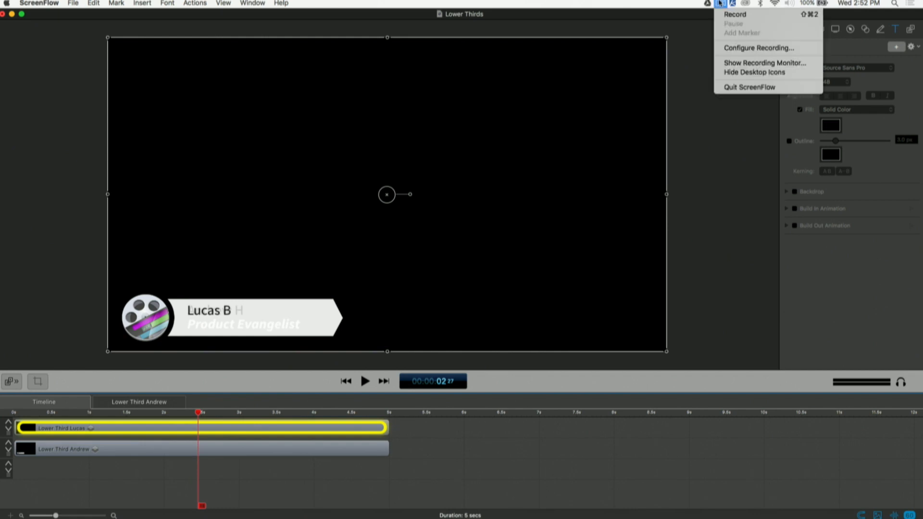
pyautogui.click(730, 45)
pyautogui.click(360, 141)
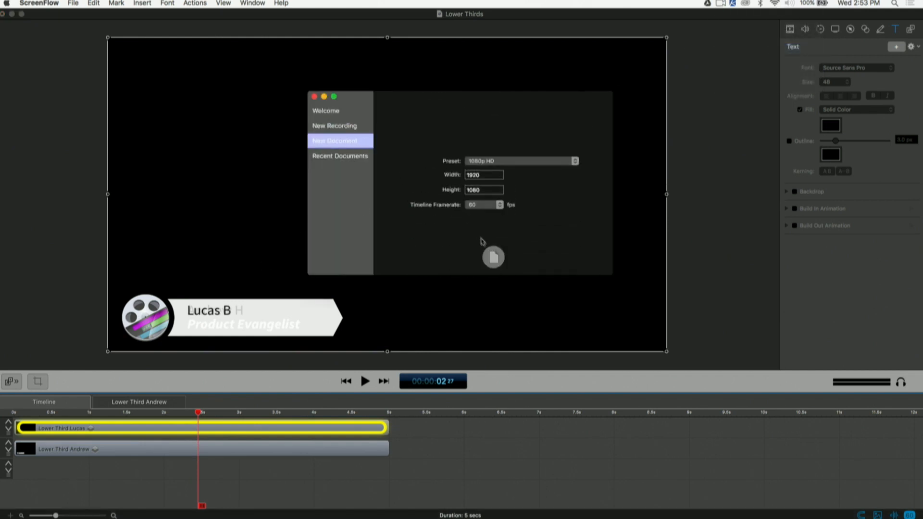
pyautogui.click(489, 248)
pyautogui.press('super+v')
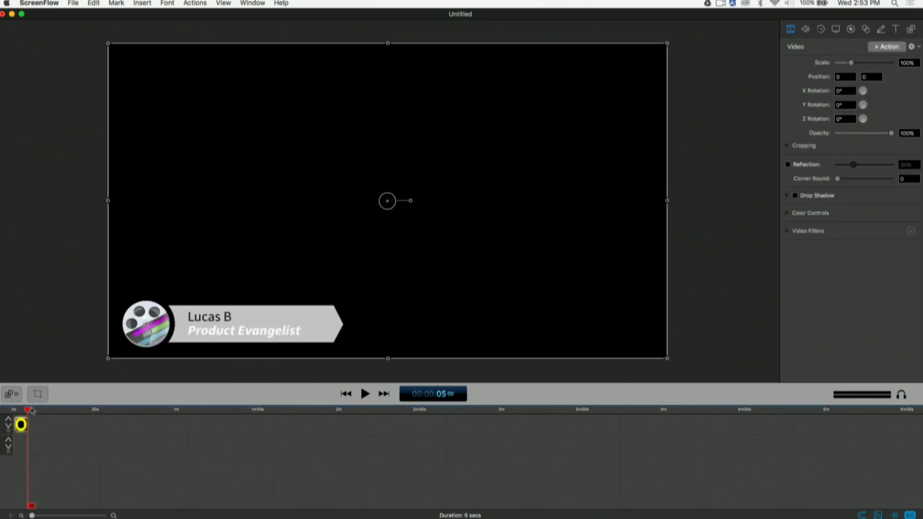
# Inspect the layers inside the pasted nested clip, return to the main timeline and play it briefly.
pyautogui.moveTo(31, 410); pyautogui.dragTo(16, 410)
pyautogui.doubleClick(20, 424)
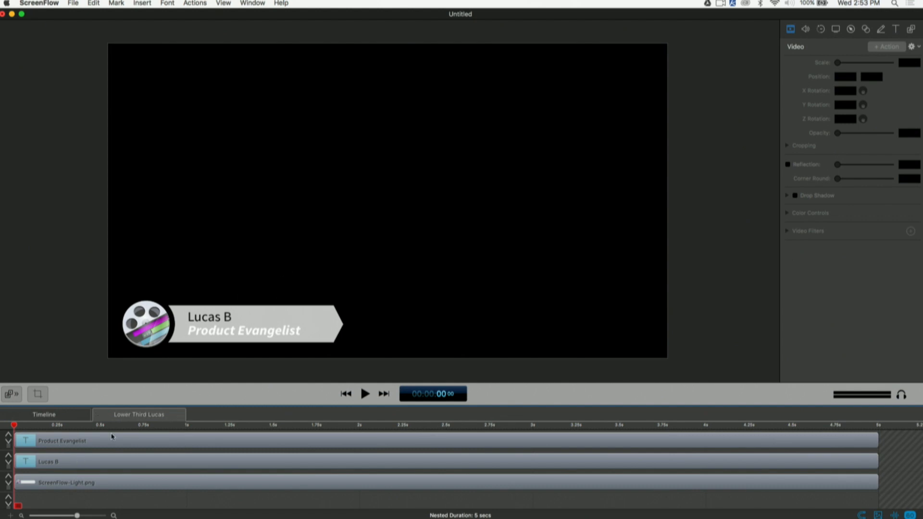
pyautogui.click(70, 417)
pyautogui.press('space')
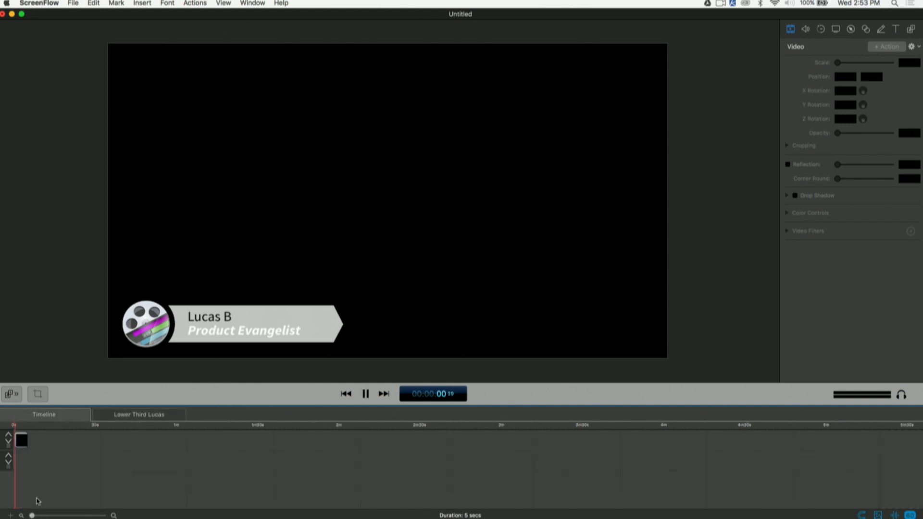
pyautogui.press('space')
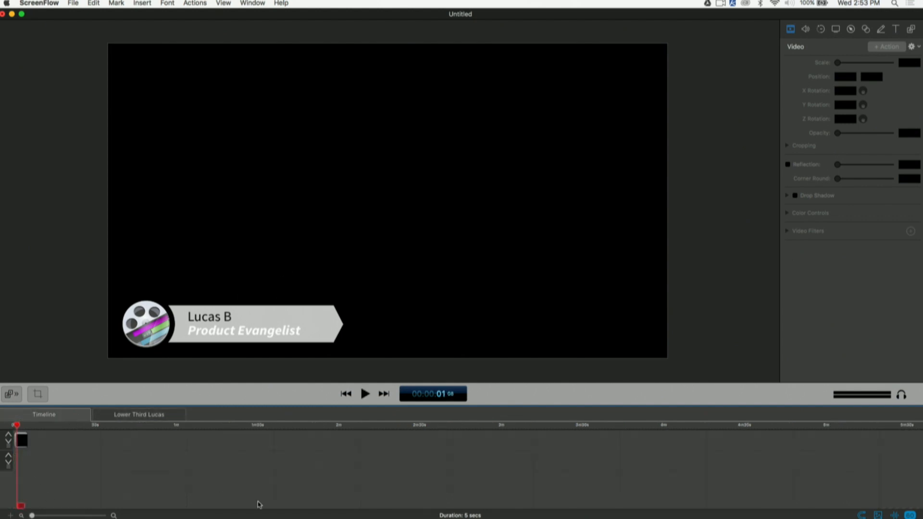
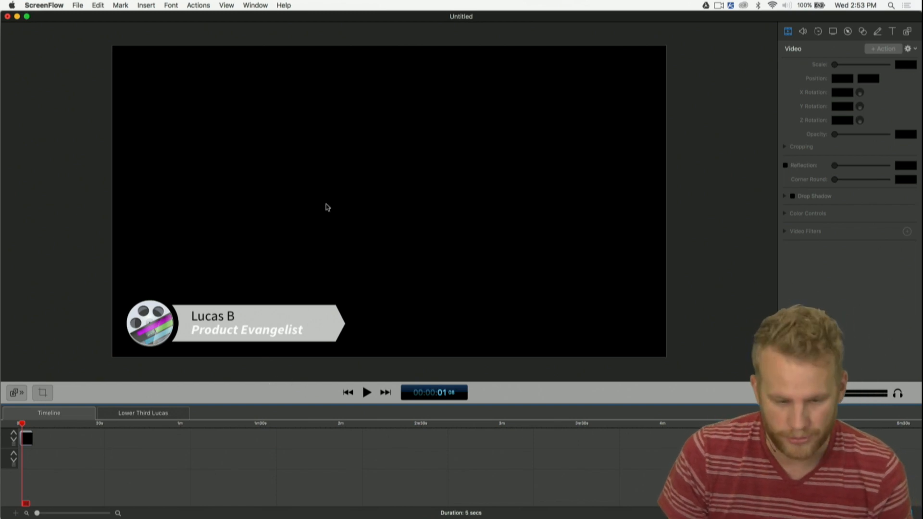
# Close the untitled document without saving and switch to Chrome to check viewer comments on the live stream pages.
pyautogui.click(8, 17)
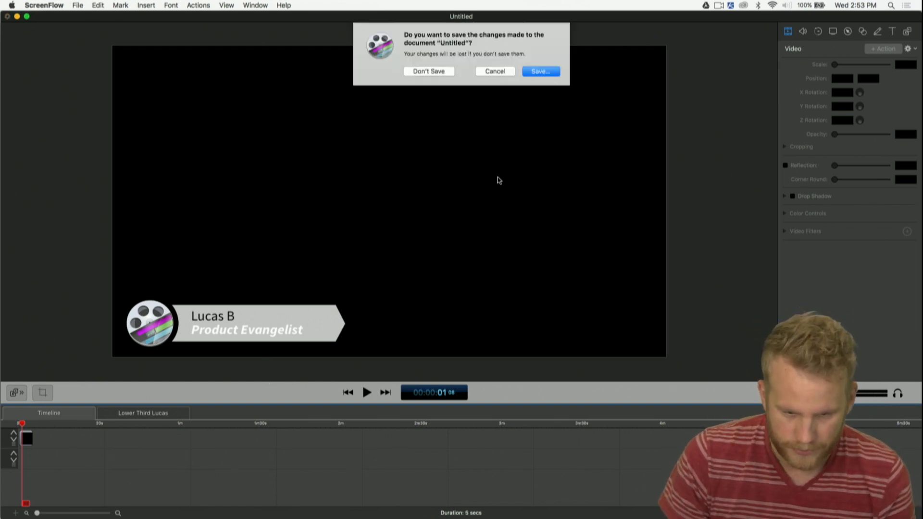
pyautogui.click(427, 73)
pyautogui.hotkey('ctrl', 'Up')
pyautogui.click(313, 375)
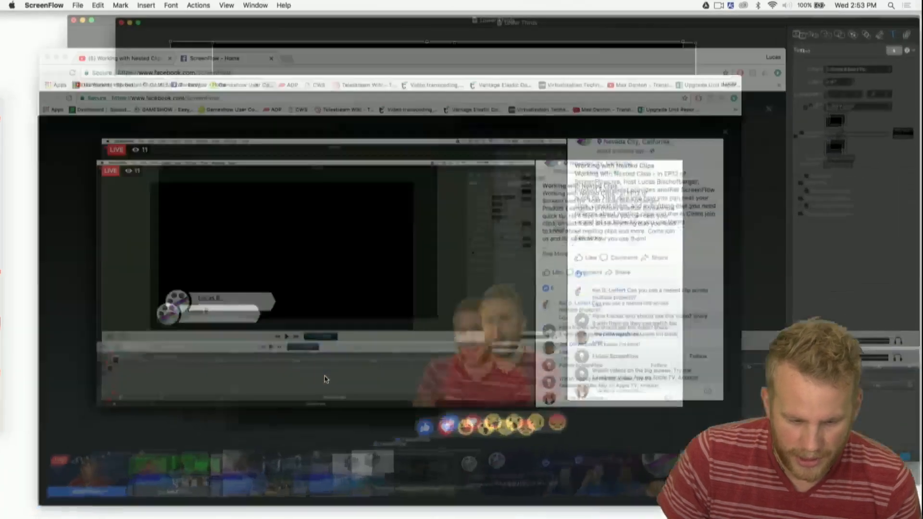
pyautogui.scroll(1, 634, 254)
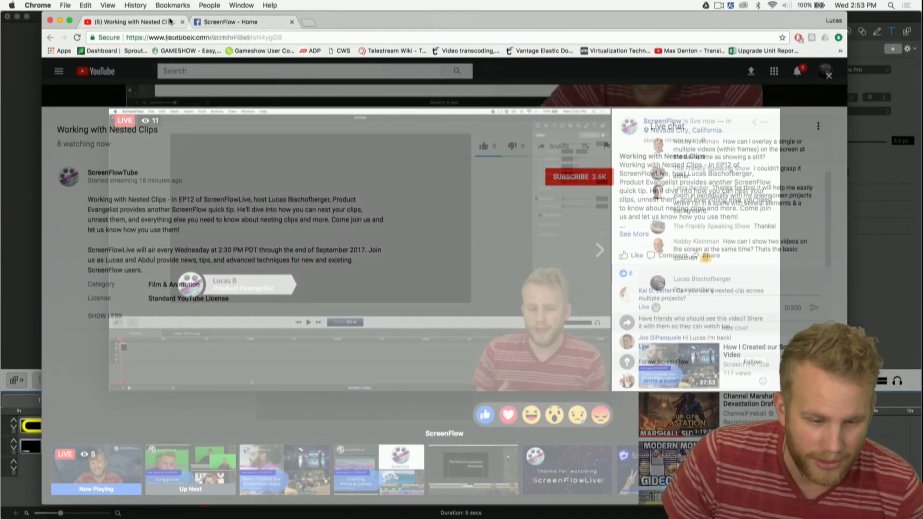
# Check the YouTube live chat and open the recent project "New Aspera with extra edits" in ScreenFlow.
pyautogui.press('super+1')
pyautogui.scroll(3, 755, 231)
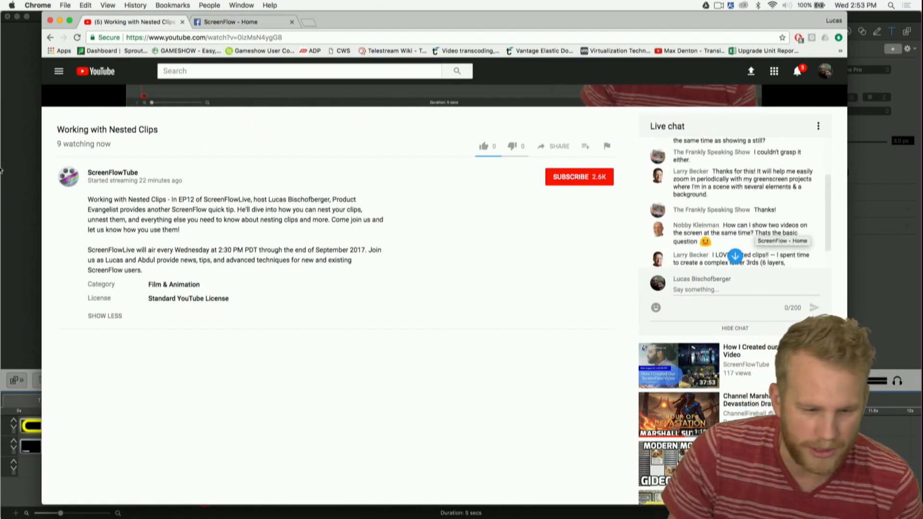
pyautogui.click(29, 30)
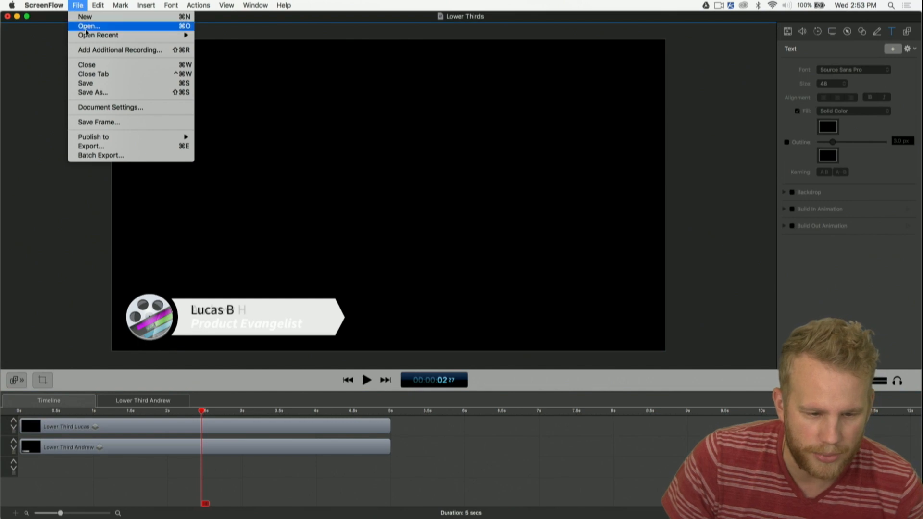
pyautogui.moveTo(87, 37)
pyautogui.click(278, 48)
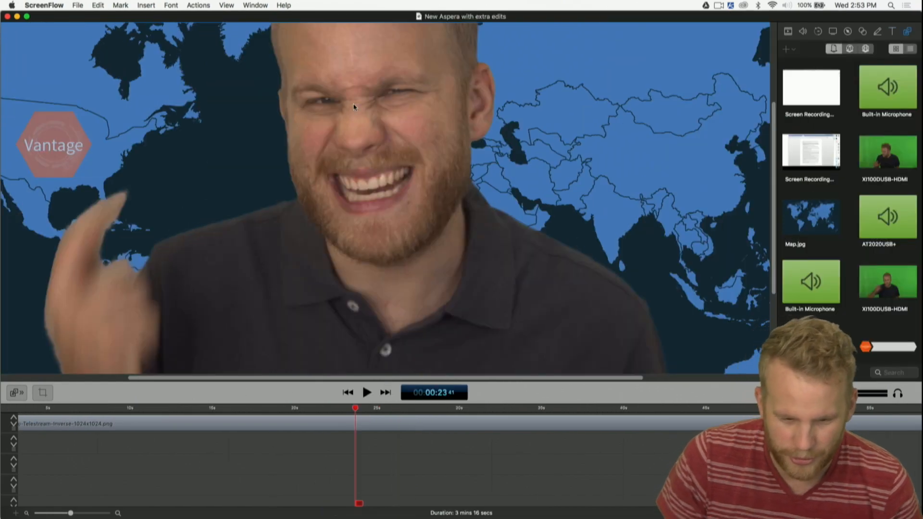
# Enlarge the timeline area and examine how the project's recordings, freeze frames and nested clip are layered across its tracks.
pyautogui.scroll(-8, 353, 107)
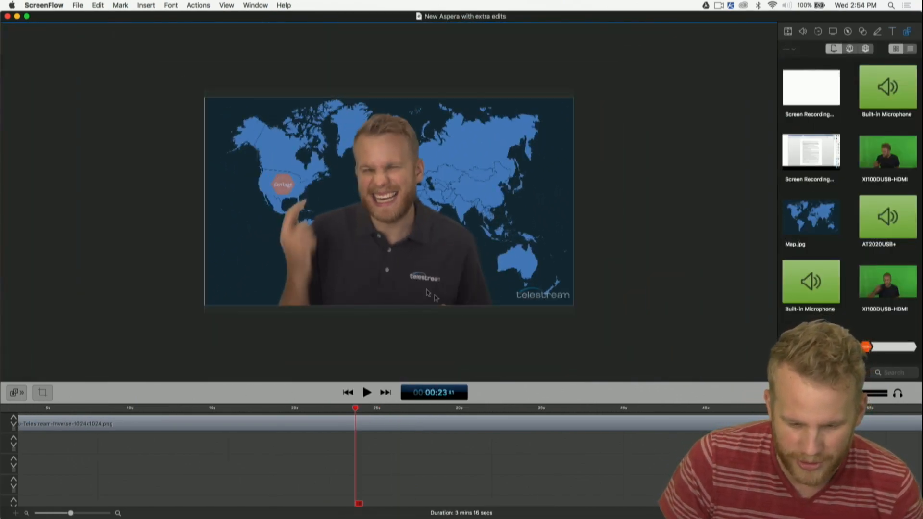
pyautogui.moveTo(481, 405); pyautogui.dragTo(481, 326)
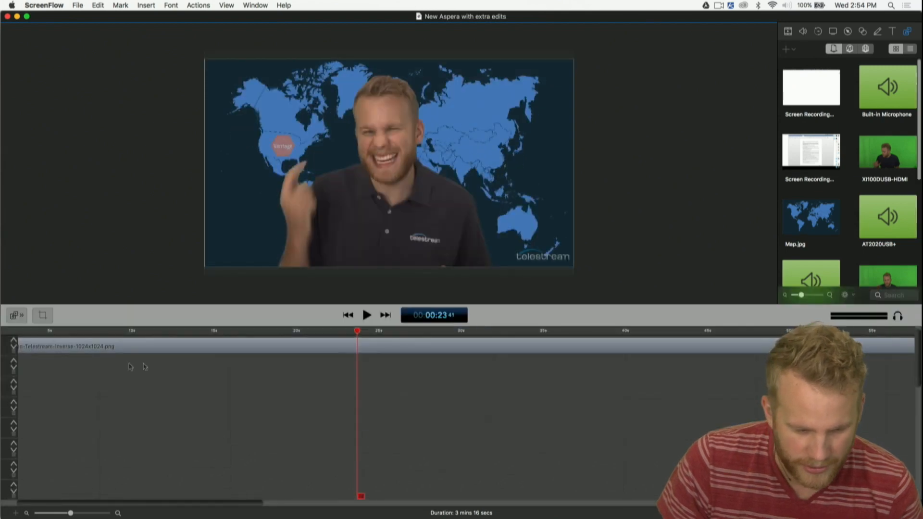
pyautogui.moveTo(360, 326); pyautogui.dragTo(369, 46)
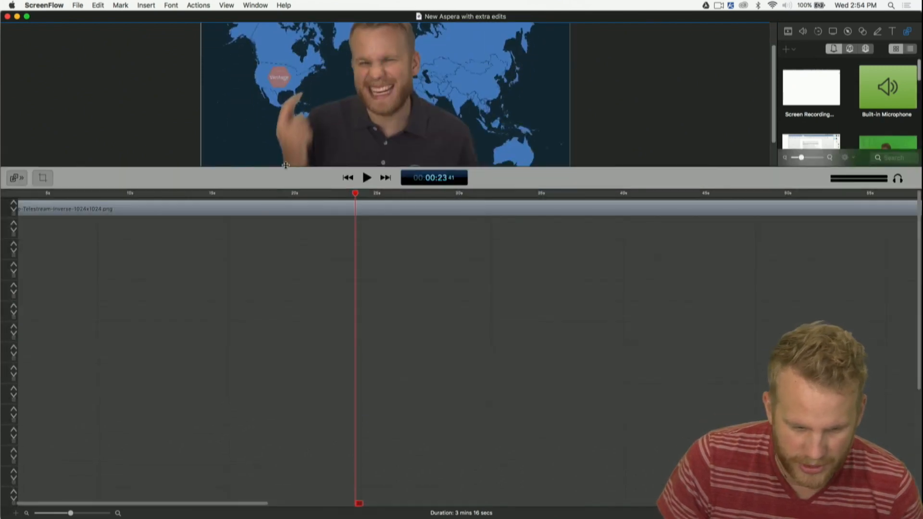
pyautogui.scroll(-10, 207, 287)
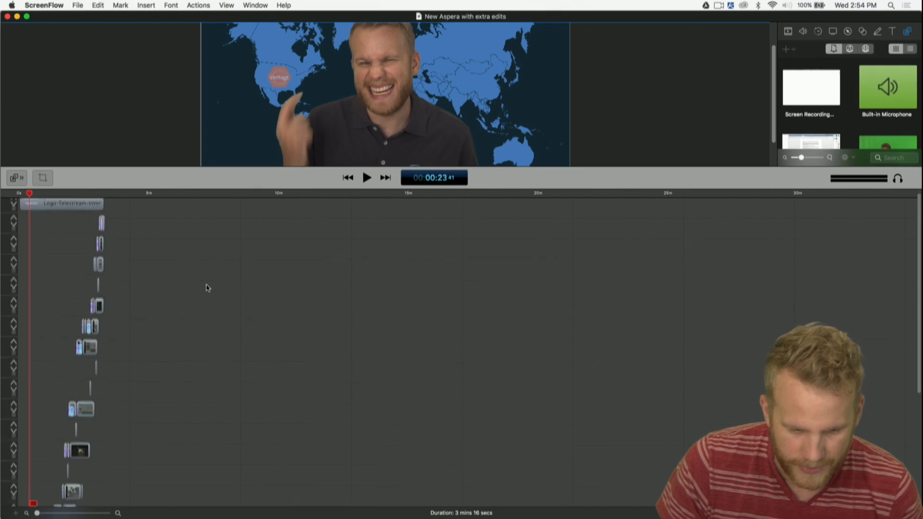
pyautogui.scroll(5, 207, 287)
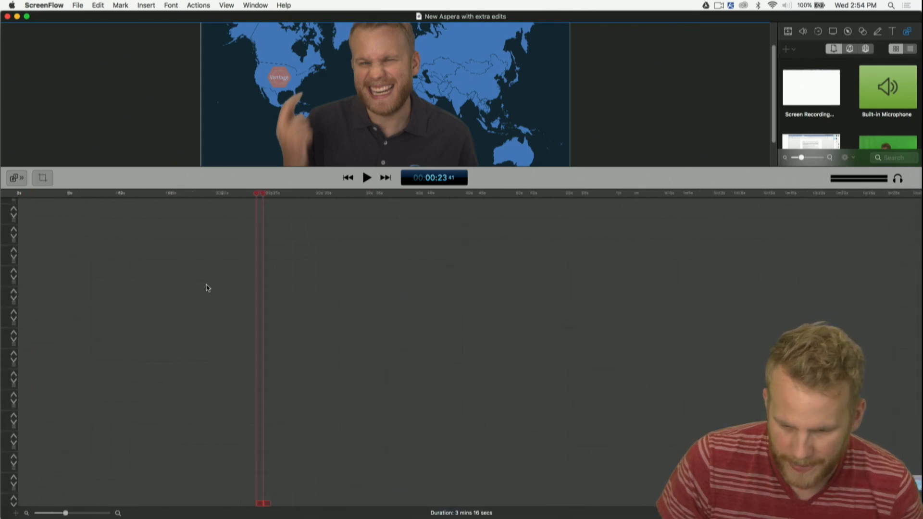
pyautogui.scroll(-4, 206, 288)
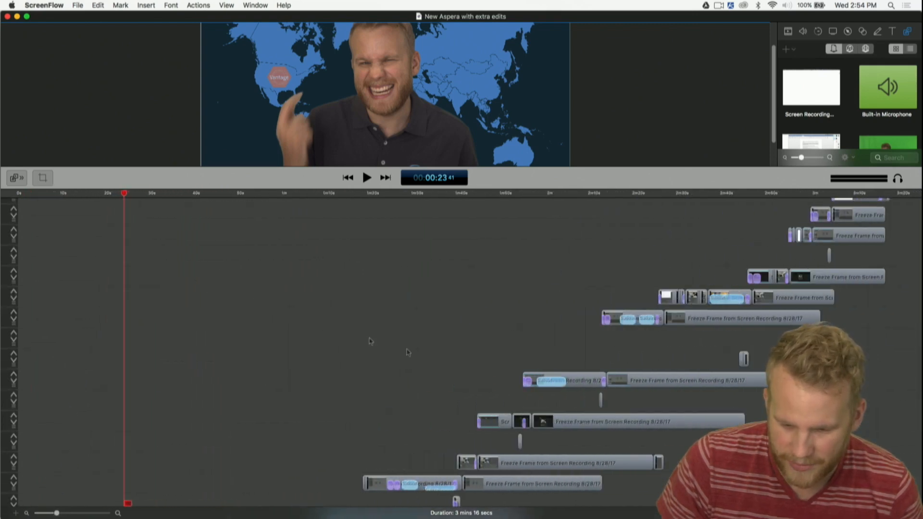
pyautogui.scroll(-5, 440, 358)
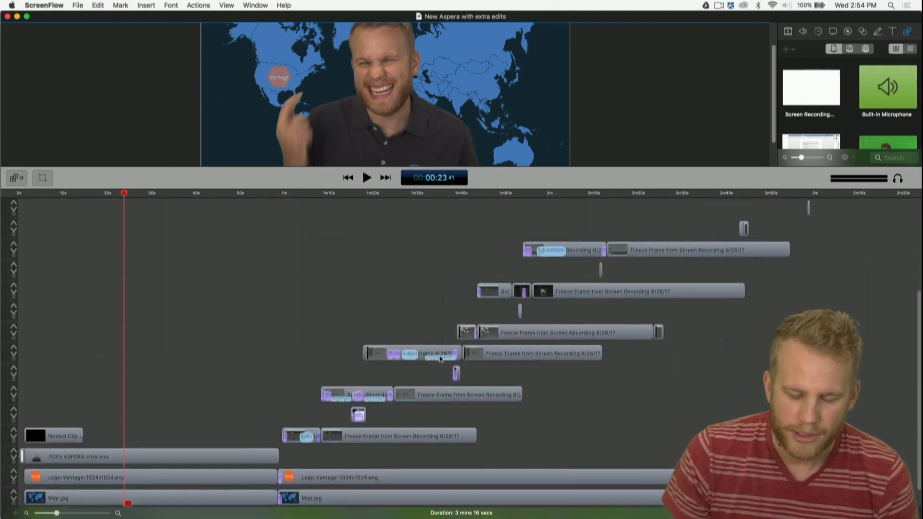
pyautogui.scroll(8, 440, 358)
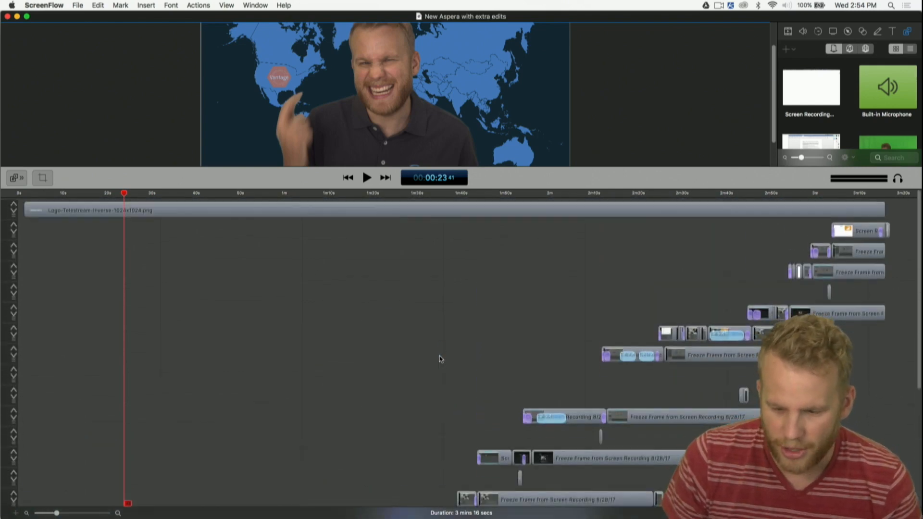
pyautogui.scroll(-7, 440, 358)
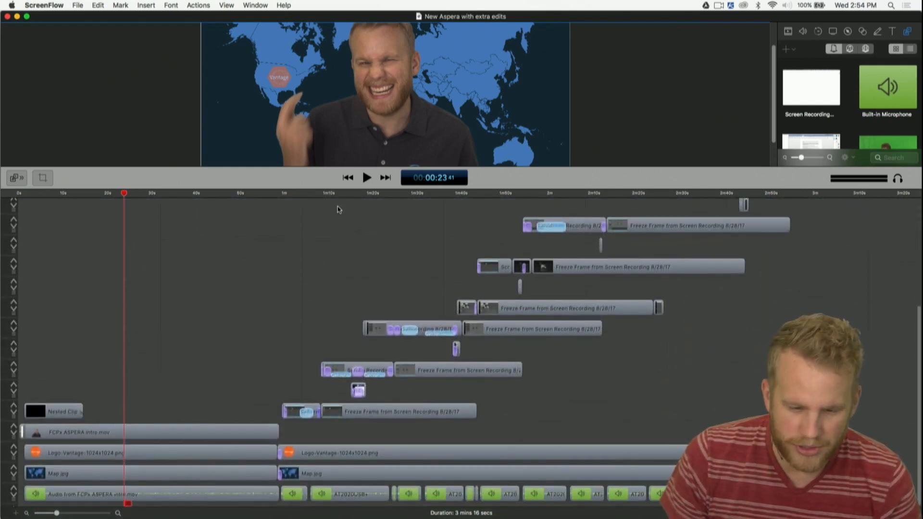
# Preview the frame near 1:05, restore a larger canvas and play the section around 2:30.
pyautogui.click(306, 194)
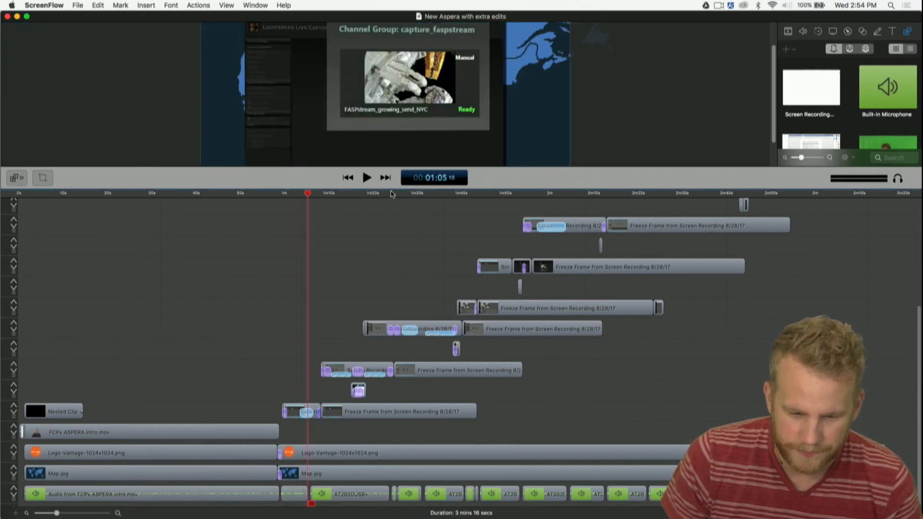
pyautogui.moveTo(393, 190); pyautogui.dragTo(389, 377)
pyautogui.press('space')
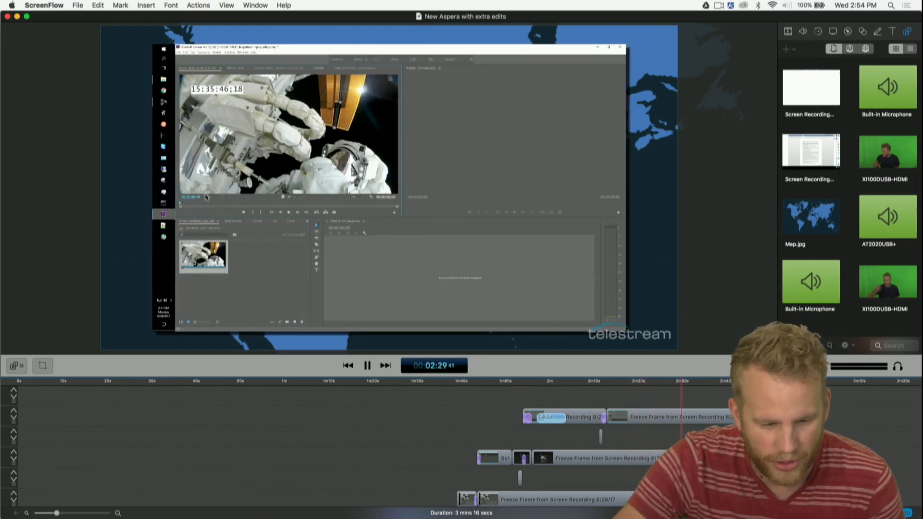
pyautogui.press('space')
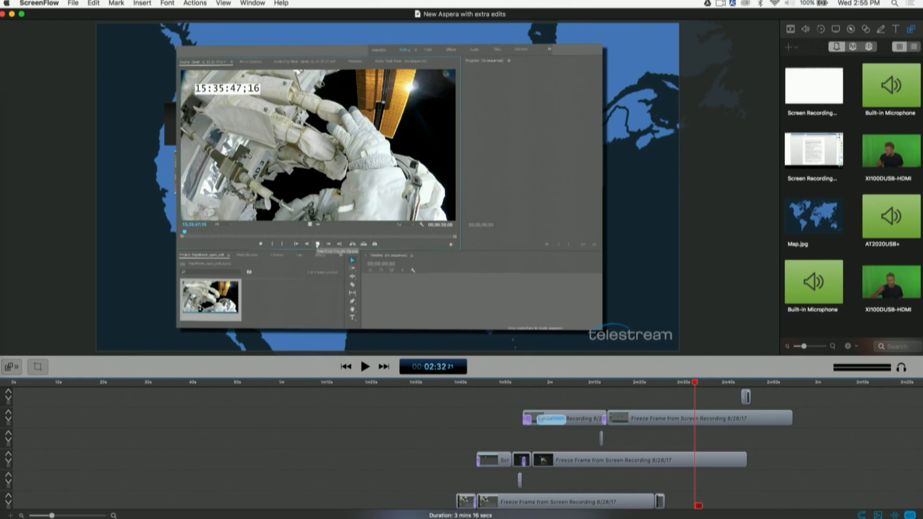
# Return to the Lower Thirds project and add Face Down Wok.mov from the media library to the canvas.
pyautogui.moveTo(10, 144)
pyautogui.hotkey('ctrl', 'Up')
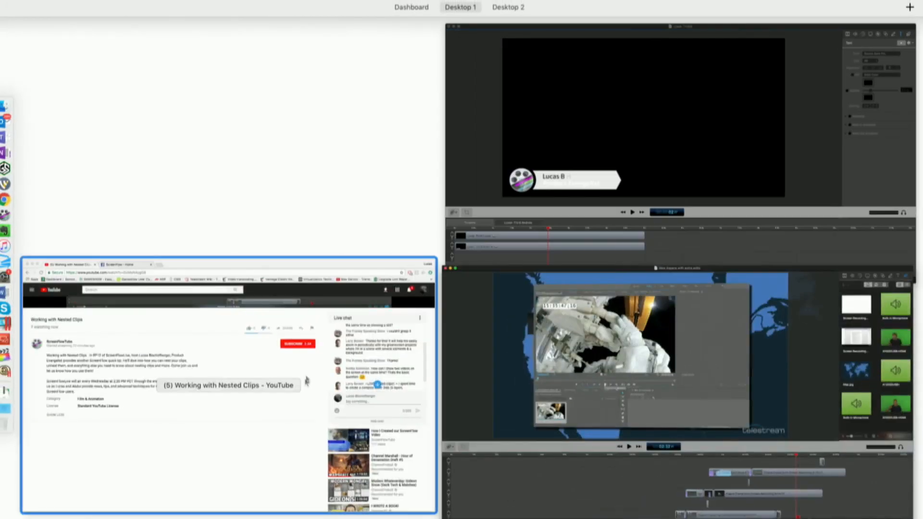
pyautogui.click(601, 144)
pyautogui.click(910, 29)
pyautogui.moveTo(812, 154); pyautogui.dragTo(413, 194)
pyautogui.click(161, 46)
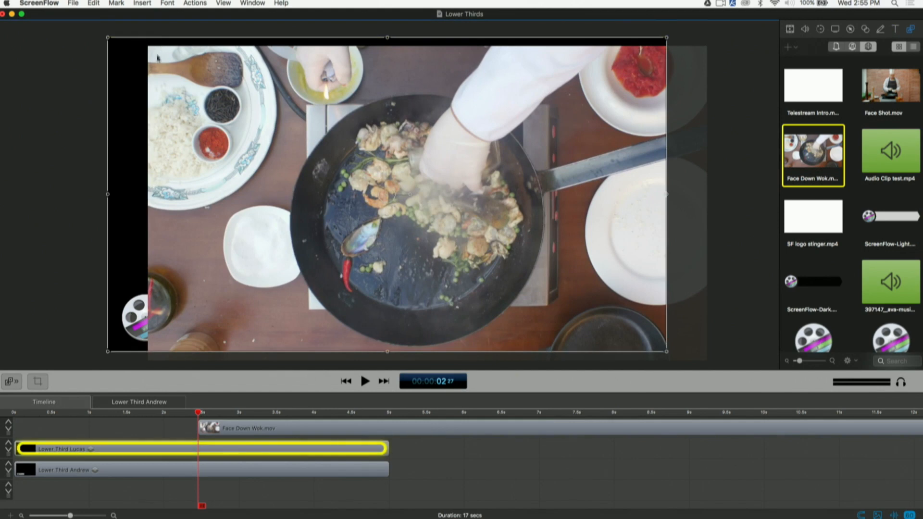
# Move the Face Down Wok.mov clip past the lower thirds to about 5.5 s and place the playhead within it.
pyautogui.moveTo(235, 428); pyautogui.dragTo(56, 427)
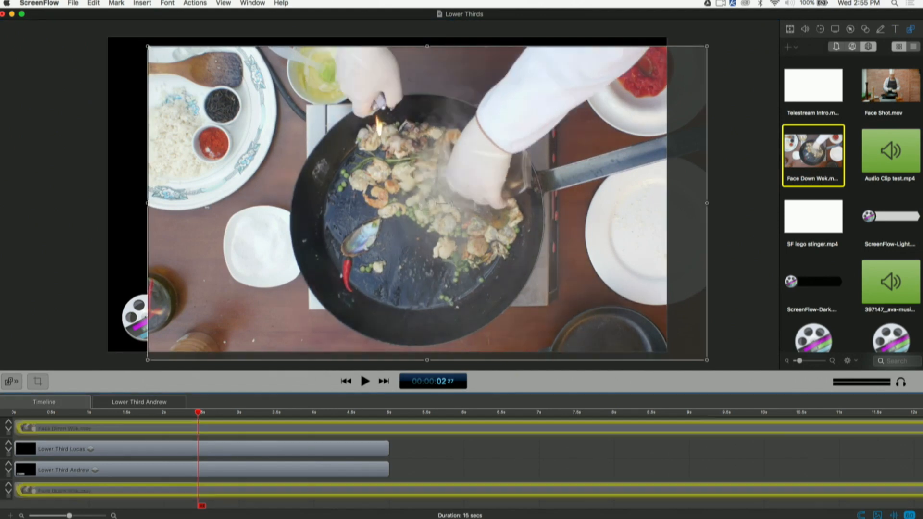
pyautogui.moveTo(128, 429); pyautogui.dragTo(534, 414)
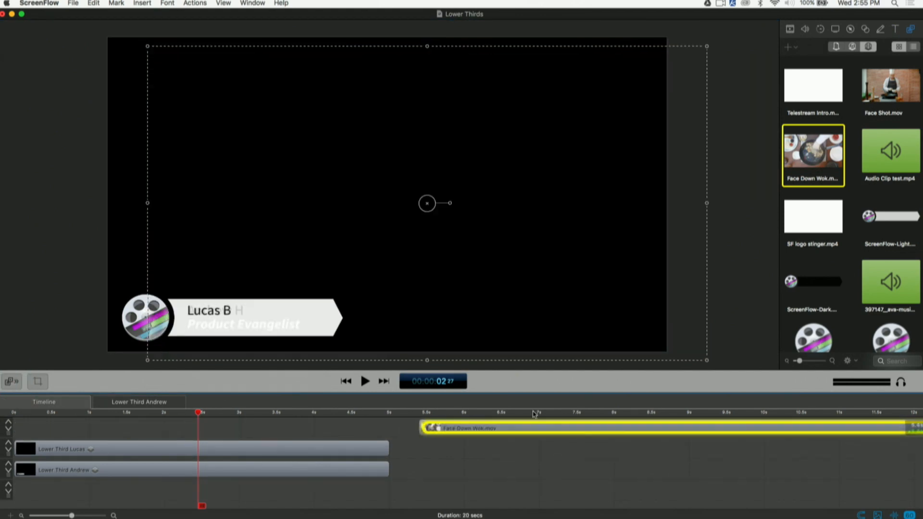
pyautogui.click(490, 414)
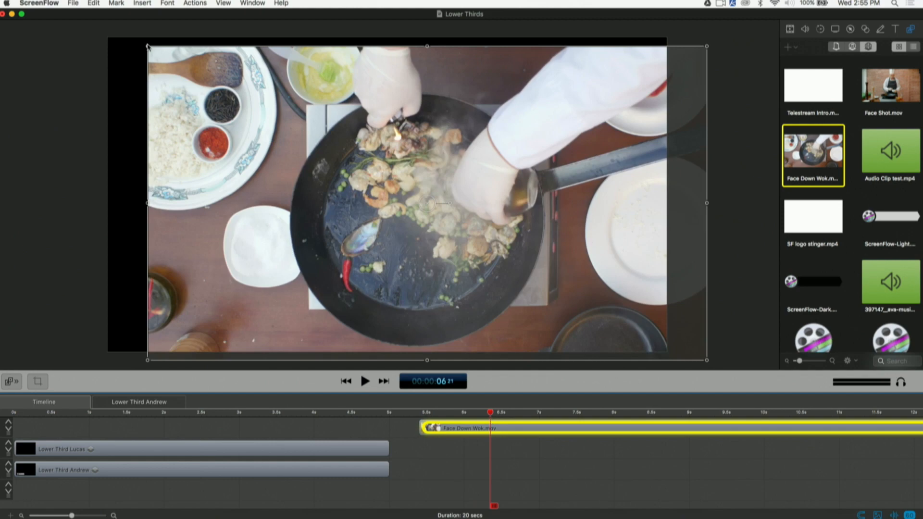
# Scale Face Down Wok.mov to 57% in the canvas's upper-left corner and set its Y rotation to 7°.
pyautogui.moveTo(148, 47); pyautogui.dragTo(388, 181)
pyautogui.moveTo(474, 234); pyautogui.dragTo(203, 96)
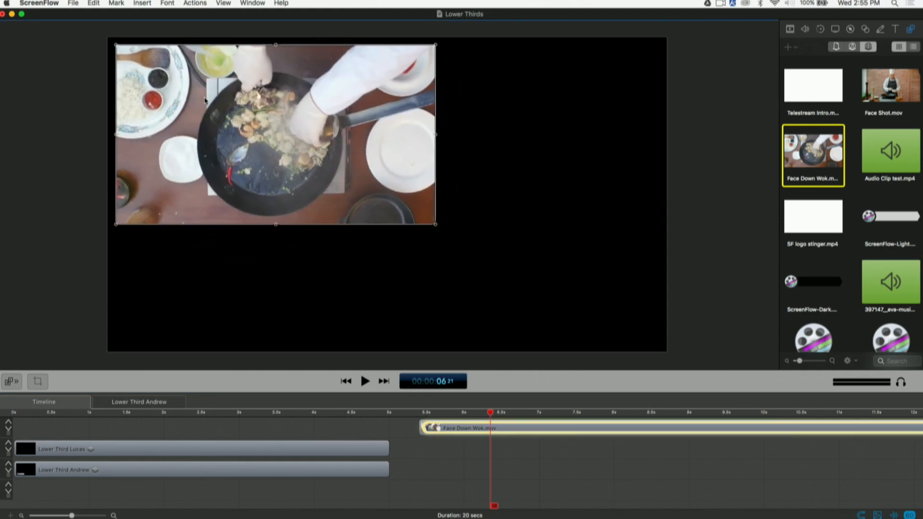
pyautogui.click(790, 30)
pyautogui.doubleClick(848, 104)
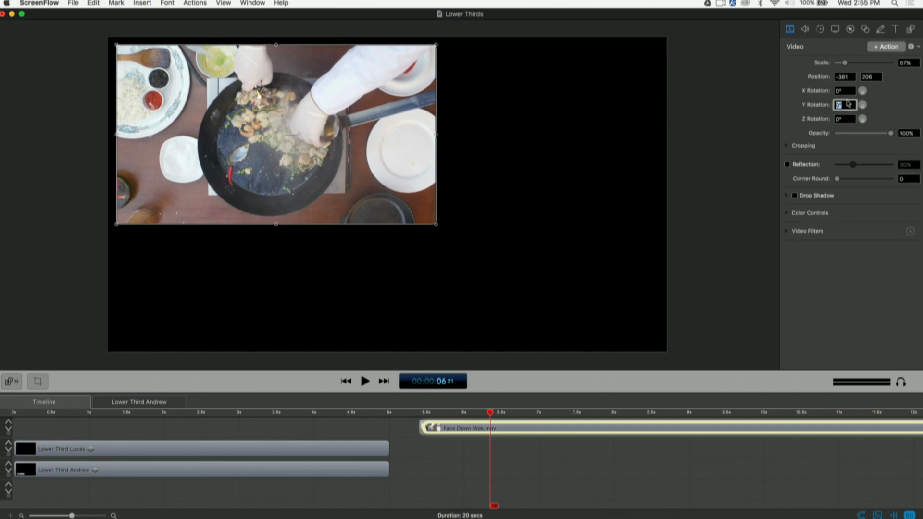
pyautogui.press('Return')
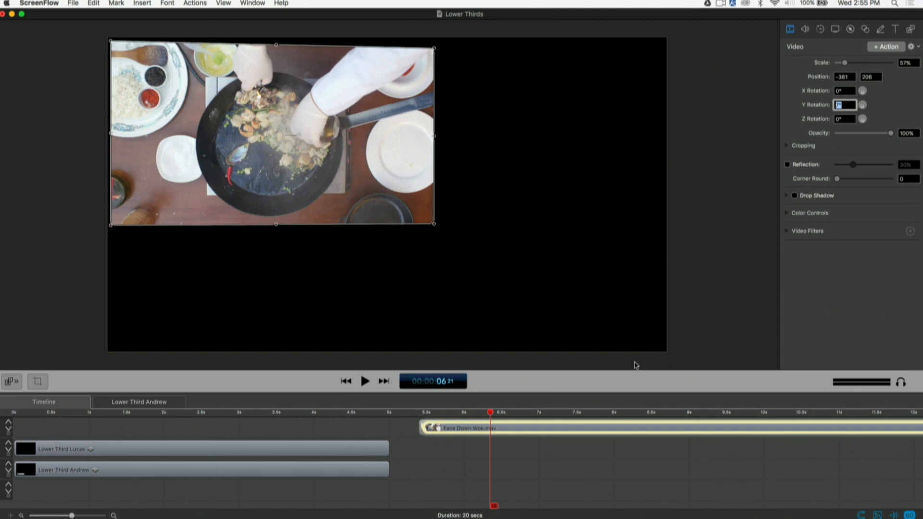
# Add Face Shot.mov from the media library and scale it to 56% in the canvas's lower-right corner.
pyautogui.click(912, 29)
pyautogui.moveTo(890, 88); pyautogui.dragTo(389, 290)
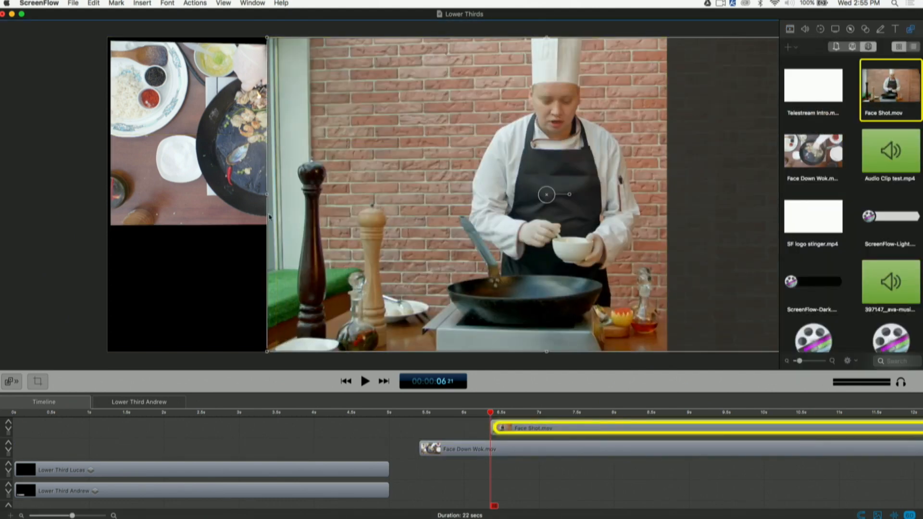
pyautogui.moveTo(268, 195); pyautogui.dragTo(578, 189)
pyautogui.moveTo(664, 192); pyautogui.dragTo(386, 238)
pyautogui.moveTo(548, 310); pyautogui.dragTo(628, 344)
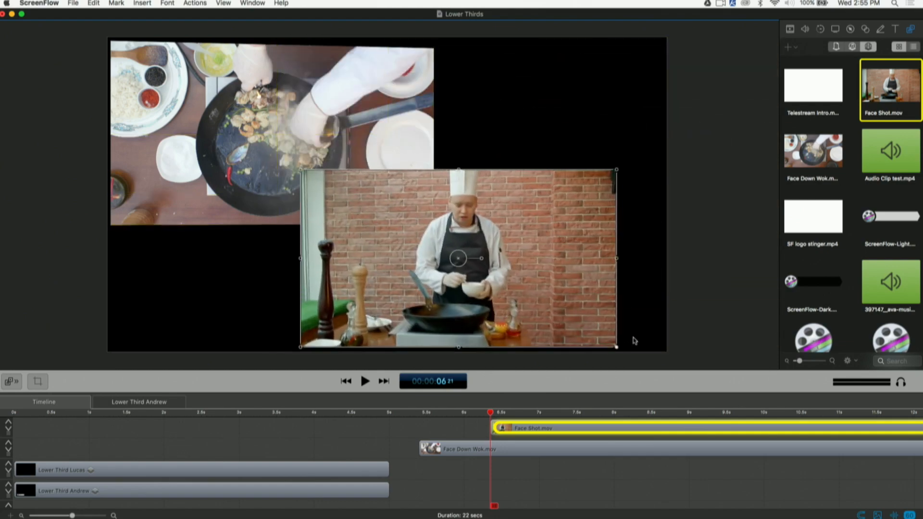
pyautogui.moveTo(565, 293); pyautogui.dragTo(615, 291)
# Set the Y rotation of Face Shot.mov to -7° and reposition it to 399, -222.
pyautogui.click(790, 28)
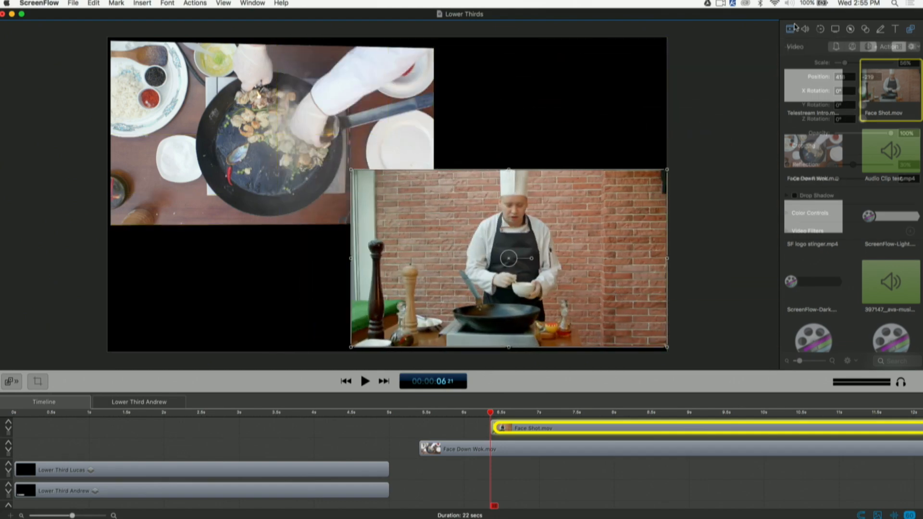
pyautogui.click(571, 451)
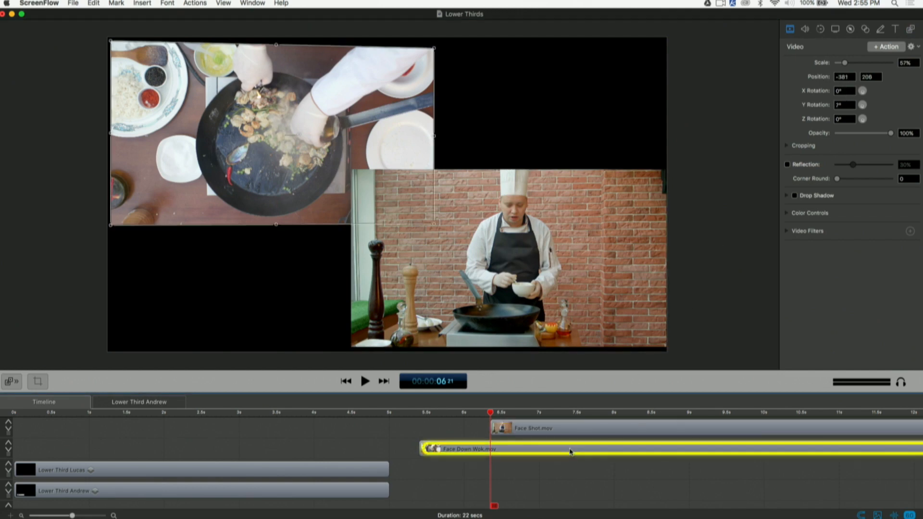
pyautogui.click(589, 434)
pyautogui.click(844, 106)
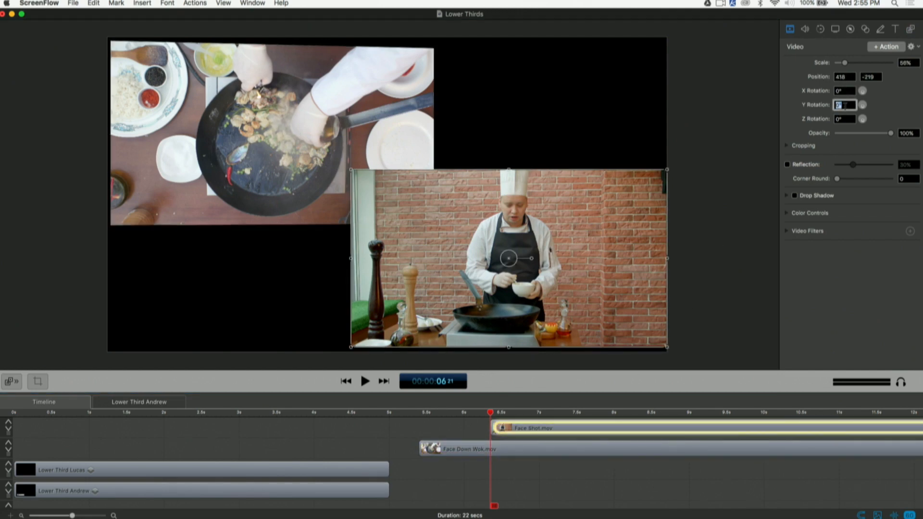
pyautogui.press('Return')
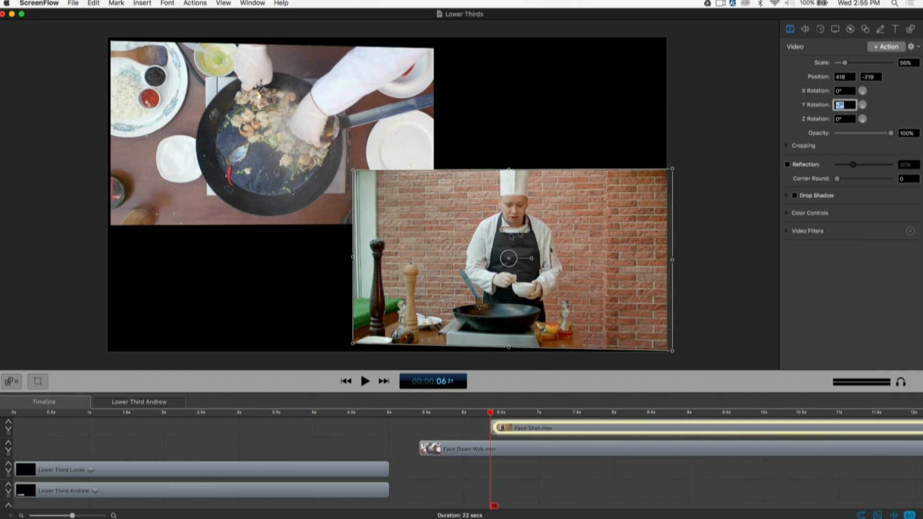
pyautogui.moveTo(511, 236); pyautogui.dragTo(506, 237)
# Align the start of Face Shot.mov with Face Down Wok.mov on the timeline and play both videos together.
pyautogui.moveTo(539, 439); pyautogui.dragTo(469, 437)
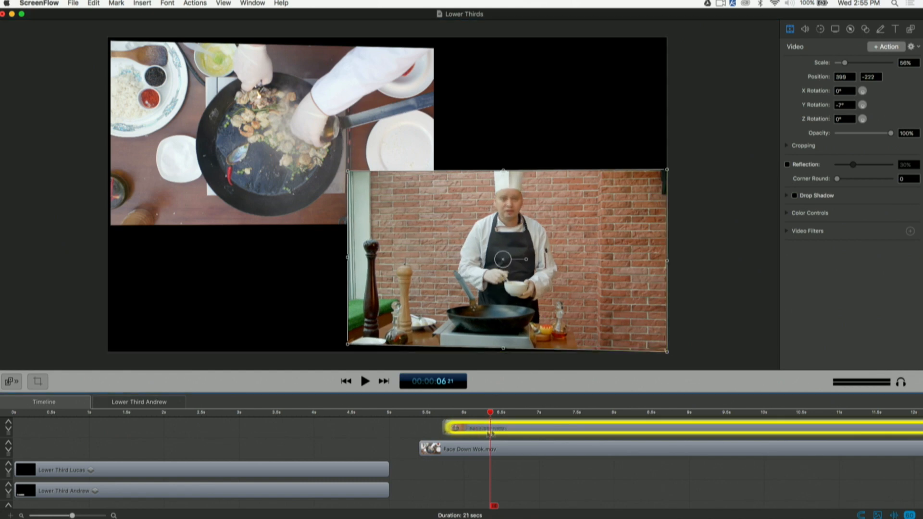
pyautogui.click(422, 413)
pyautogui.press('space')
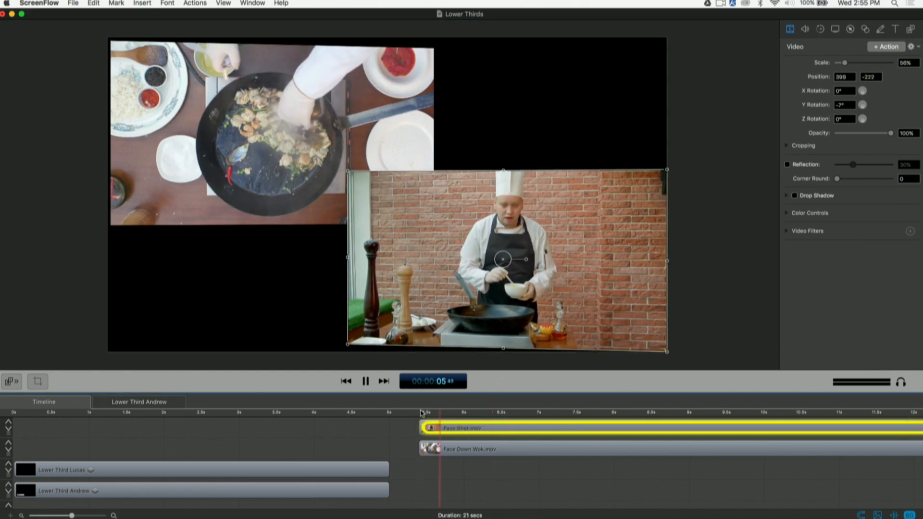
pyautogui.click(577, 502)
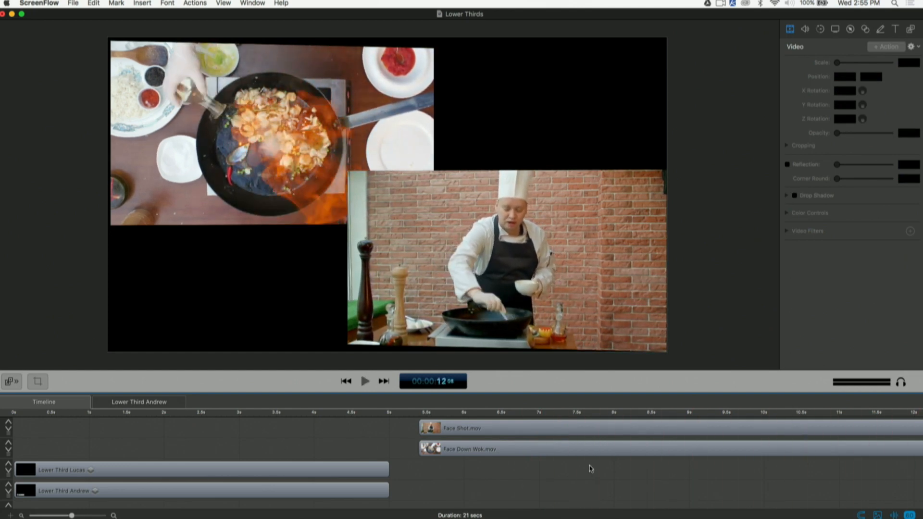
pyautogui.press('space')
# Combine the Face Shot.mov and Face Down Wok.mov clips into one nested clip on the timeline.
pyautogui.click(598, 446)
pyautogui.rightClick(598, 445)
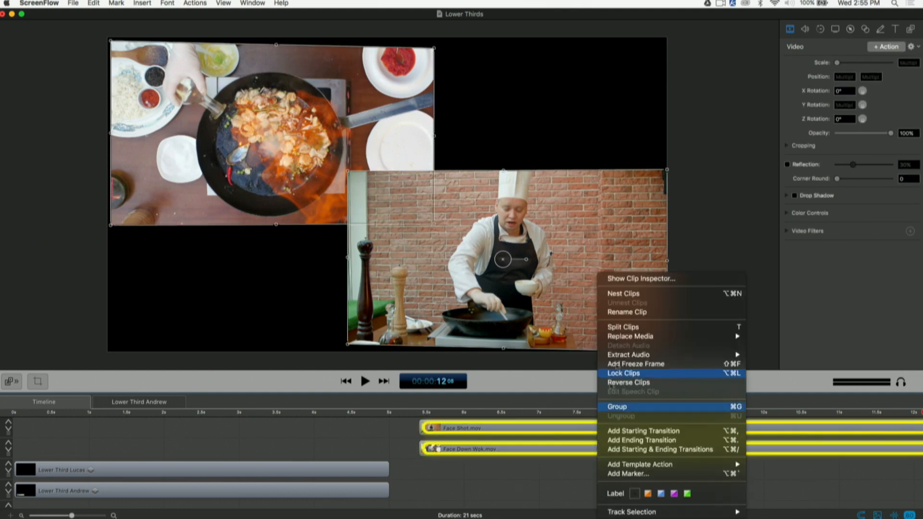
pyautogui.click(625, 295)
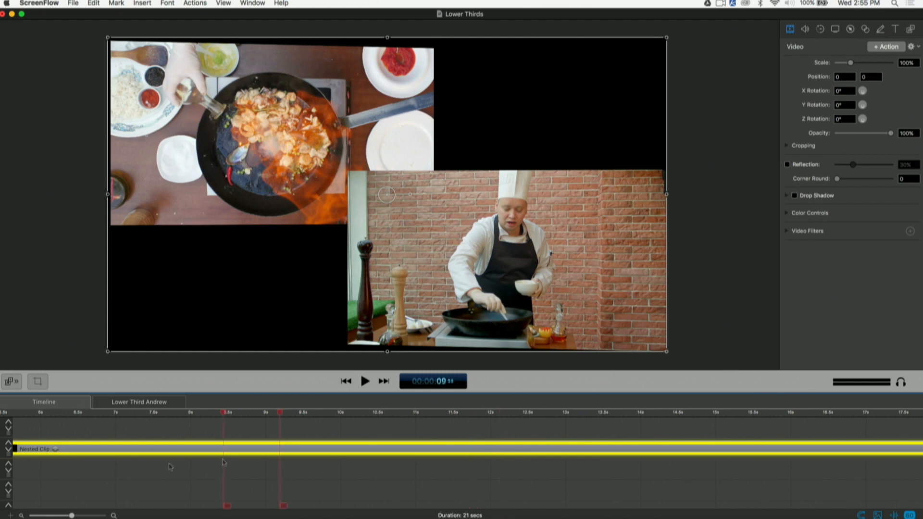
pyautogui.hscroll(-3, 223, 462)
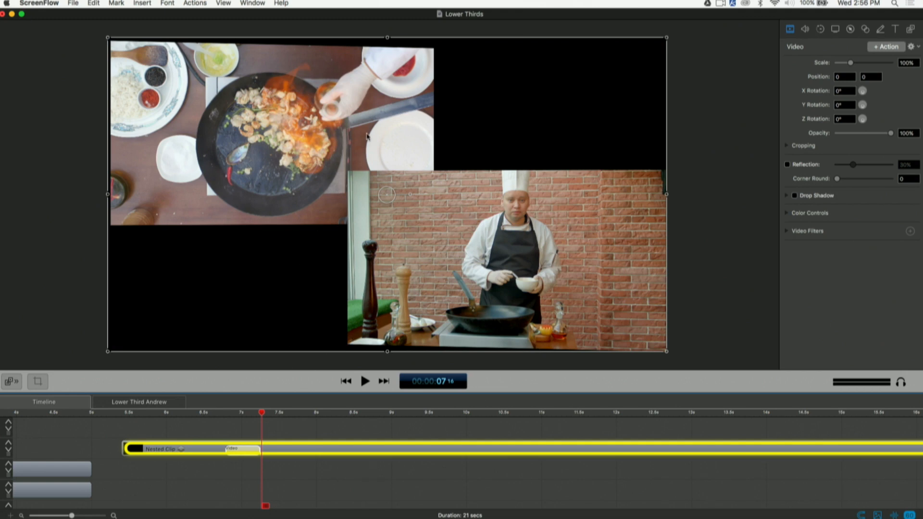
# Scale the nested clip down proportionally so both videos sit together in the canvas's lower-right corner.
pyautogui.click(383, 106)
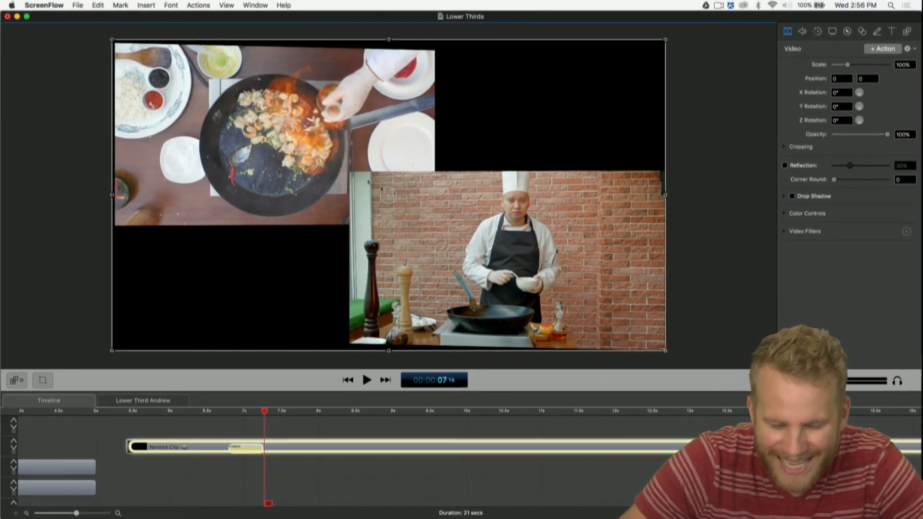
pyautogui.moveTo(112, 39); pyautogui.dragTo(579, 219)
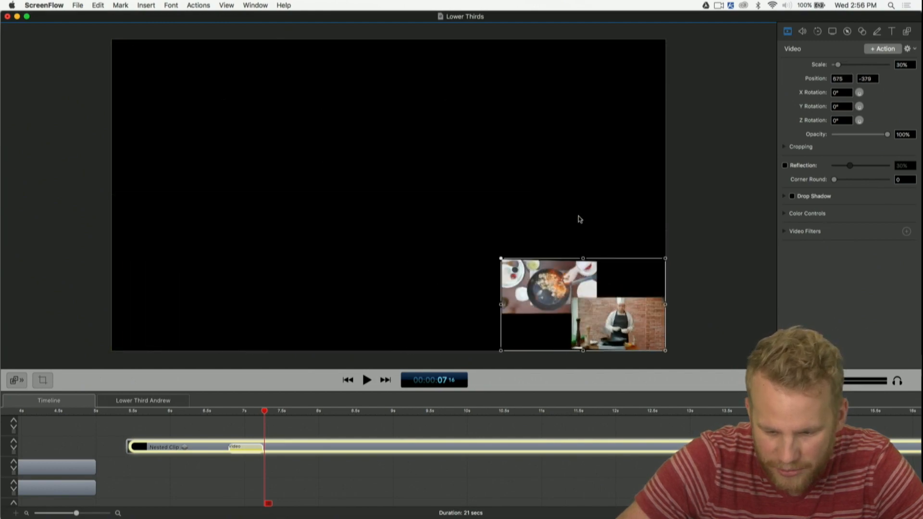
pyautogui.click(350, 478)
# Play the timeline from near the start of the nested clip to preview its scaling animation.
pyautogui.click(204, 438)
pyautogui.press('space')
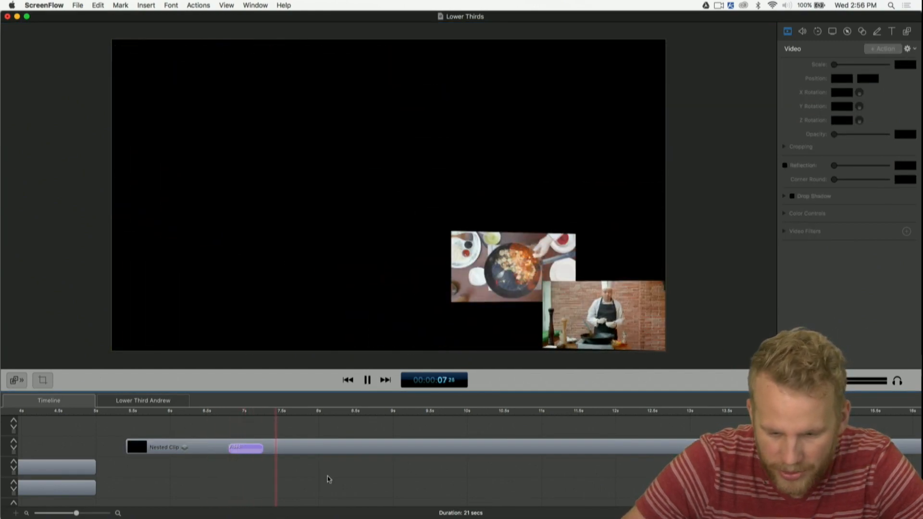
pyautogui.click(121, 412)
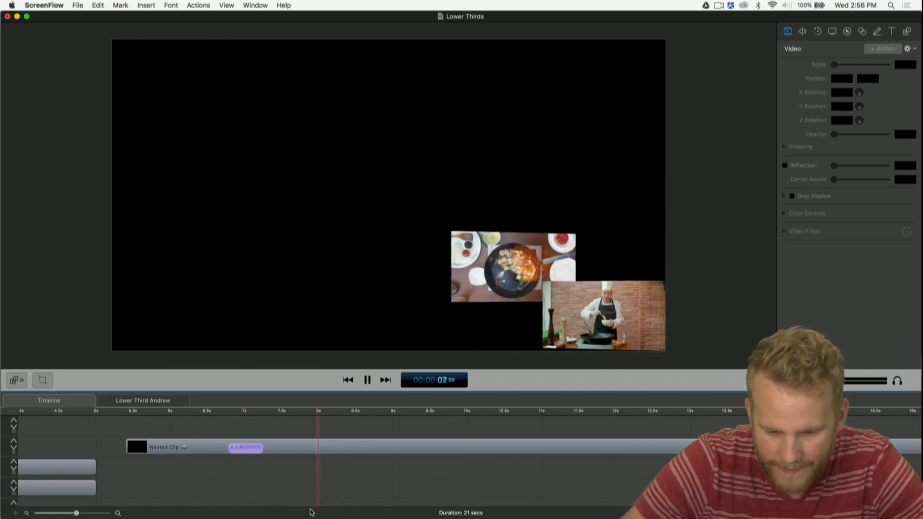
pyautogui.press('space')
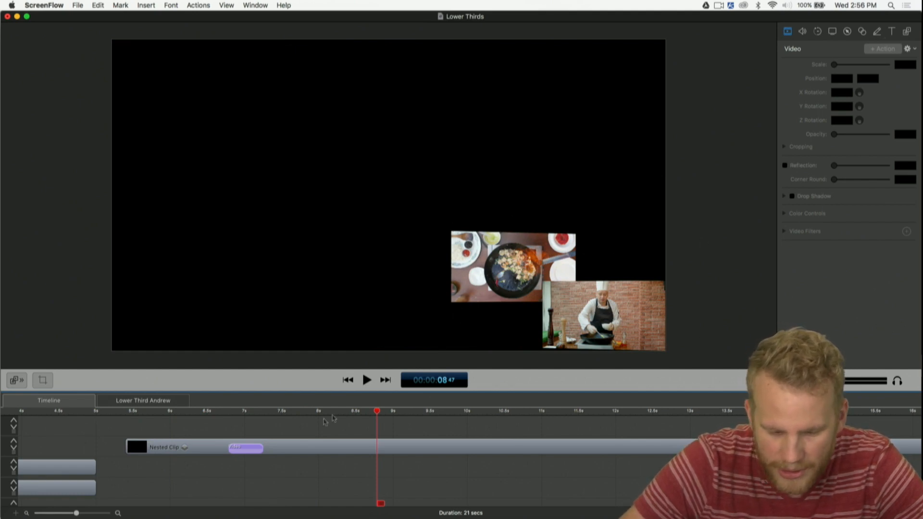
# Open the nested clip's contents and shift Face Down Wok.mov and Face Shot.mov down one track each.
pyautogui.doubleClick(314, 450)
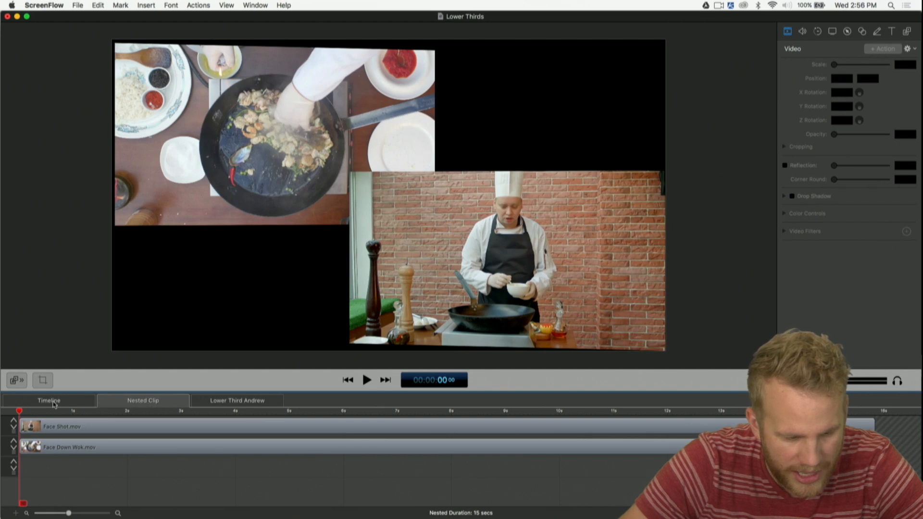
pyautogui.moveTo(148, 447); pyautogui.dragTo(148, 468)
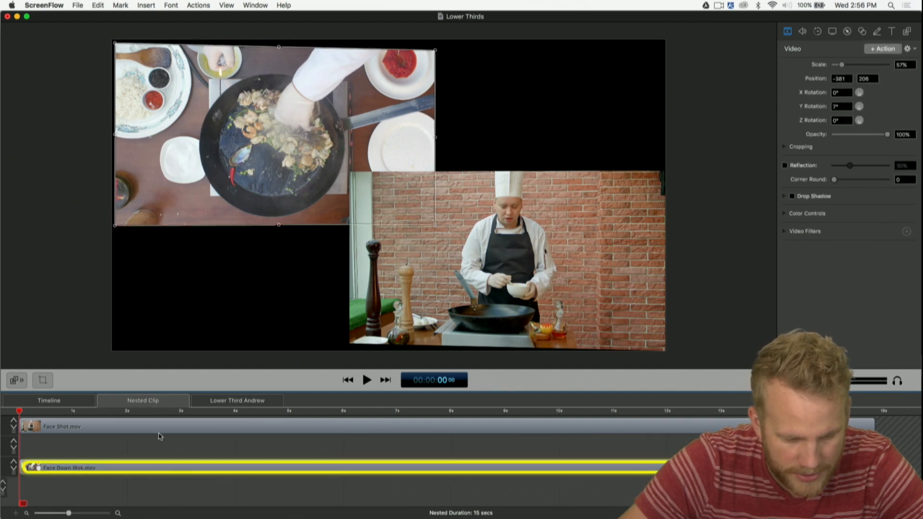
pyautogui.moveTo(159, 427); pyautogui.dragTo(158, 447)
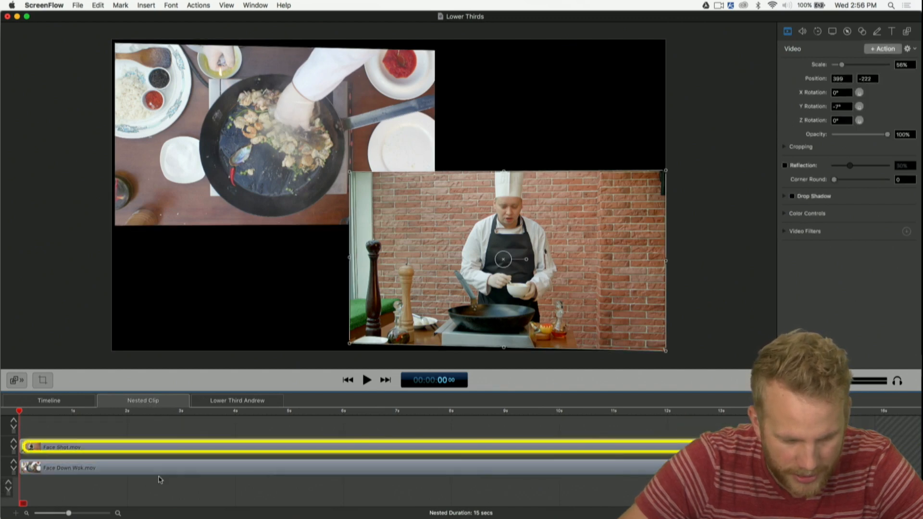
# Add an annotation clip inside the nested clip and draw a blue rectangular frame around the whole canvas.
pyautogui.click(877, 33)
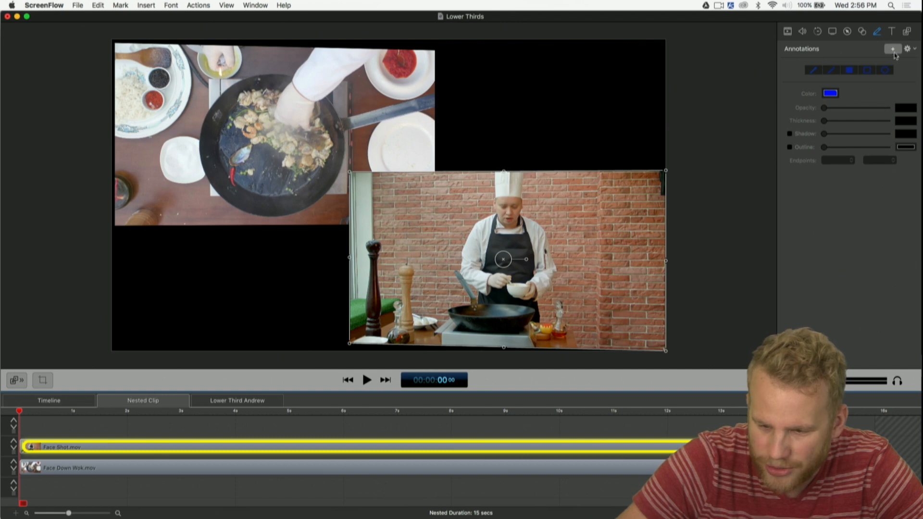
pyautogui.click(893, 50)
pyautogui.click(867, 71)
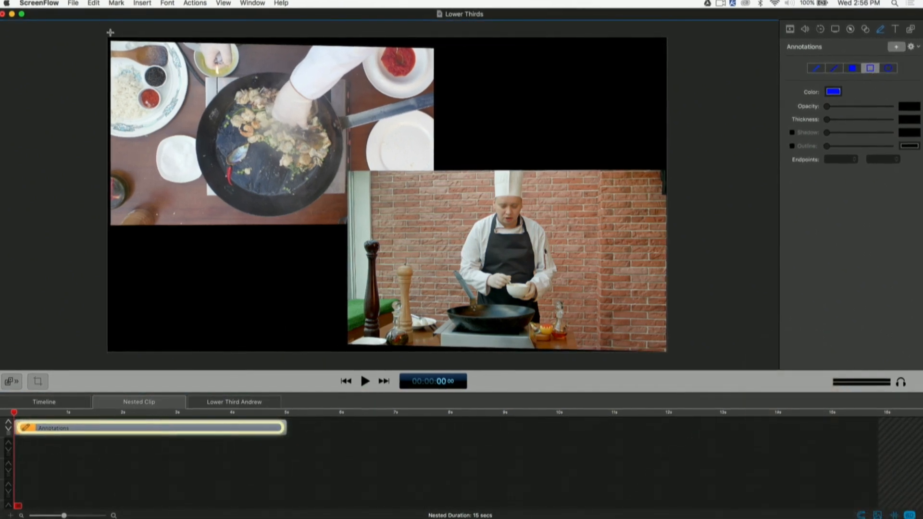
pyautogui.moveTo(111, 38)
pyautogui.mouseDown()
pyautogui.moveTo(161, 82)
pyautogui.moveTo(454, 222)
pyautogui.moveTo(581, 313)
pyautogui.moveTo(667, 353)
pyautogui.mouseUp()
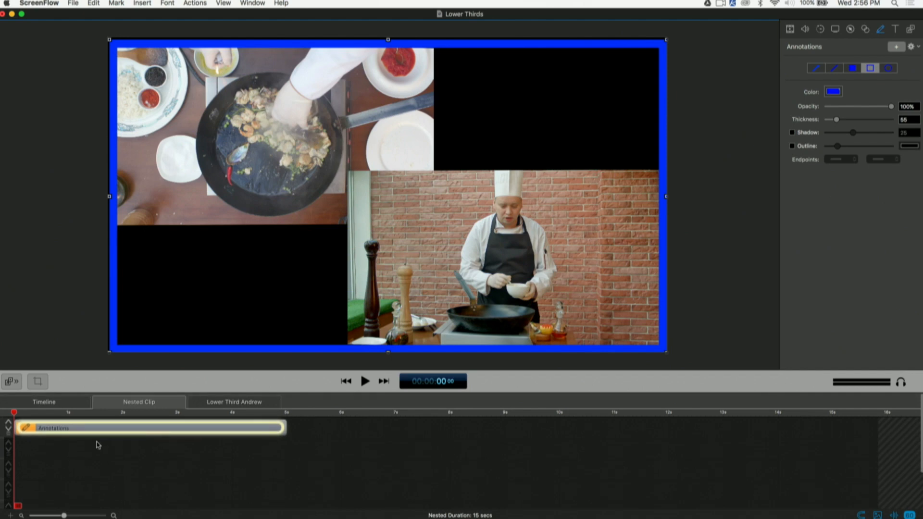
# Extend the Annotations clip on the nested timeline to the end of Face Shot.mov.
pyautogui.click(129, 458)
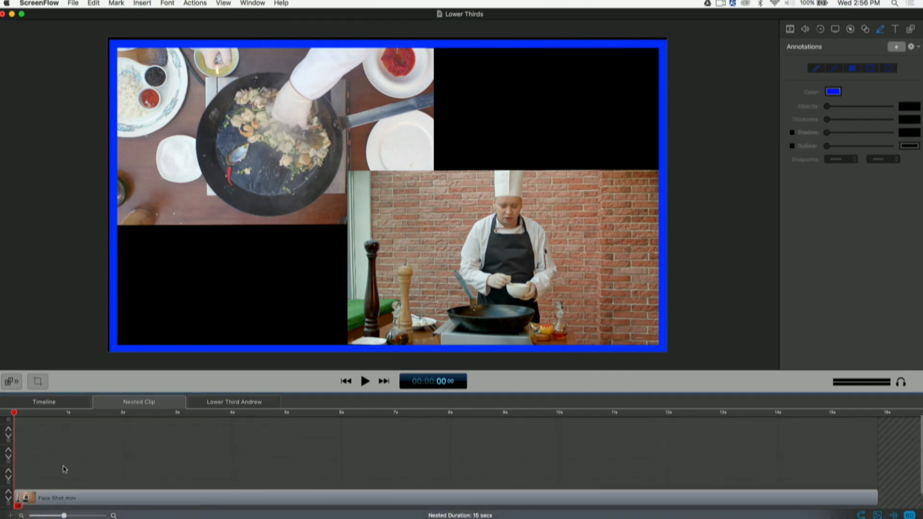
pyautogui.scroll(-3, 63, 468)
pyautogui.scroll(3, 54, 455)
pyautogui.click(23, 428)
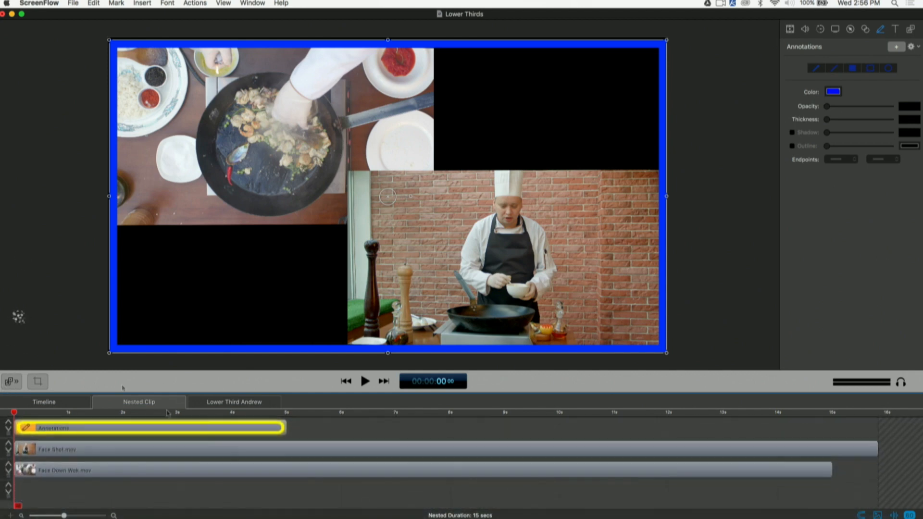
pyautogui.moveTo(284, 424); pyautogui.dragTo(875, 427)
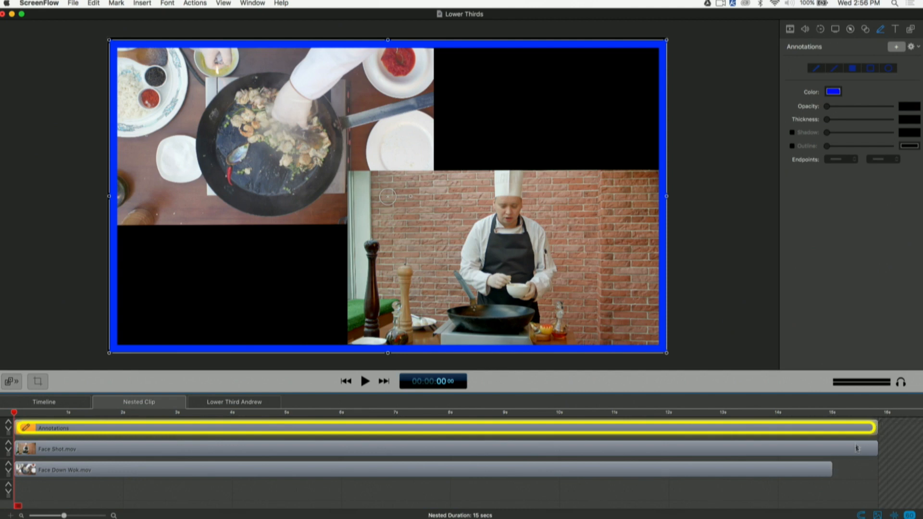
# Split the Annotations and Face Shot.mov clips at 15 seconds, where Face Down Wok.mov ends, and delete the leftover pieces.
pyautogui.click(827, 414)
pyautogui.click(833, 413)
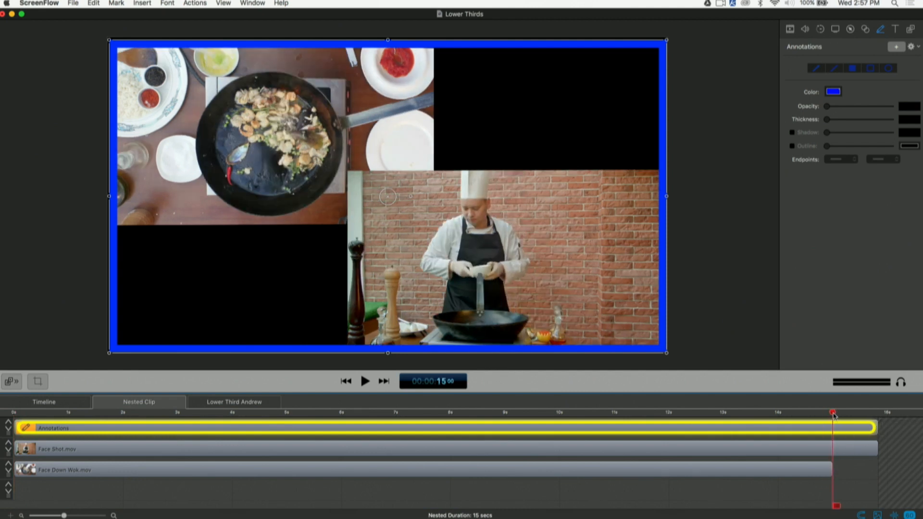
pyautogui.moveTo(860, 465); pyautogui.dragTo(864, 401)
pyautogui.press('t')
pyautogui.moveTo(863, 497); pyautogui.dragTo(848, 422)
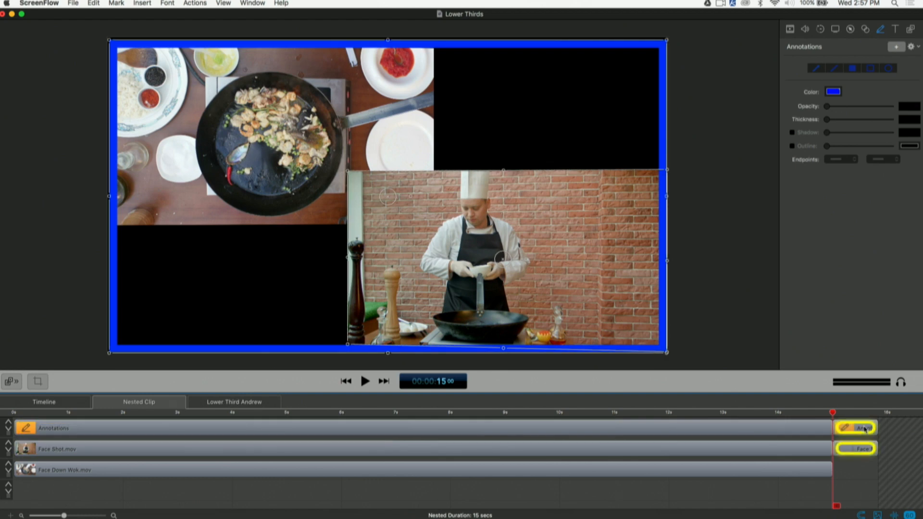
pyautogui.press('Delete')
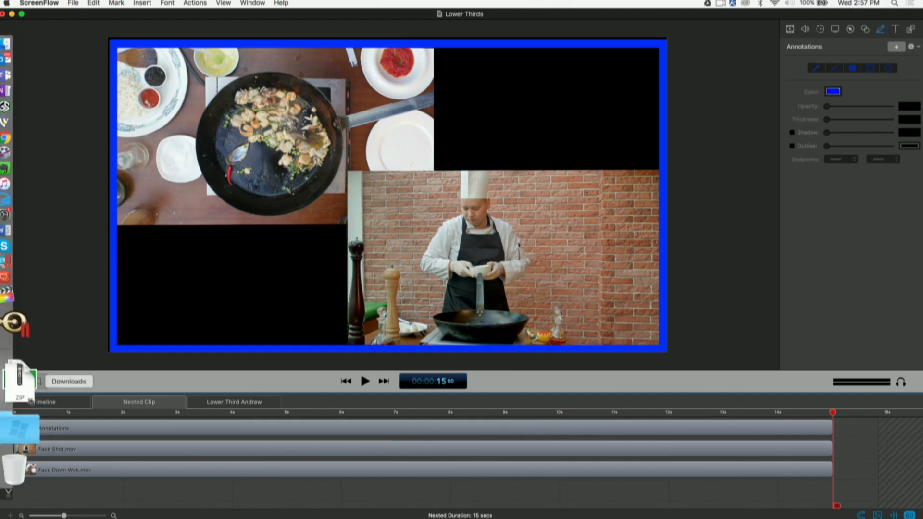
# Return to the main timeline and play the nested clip from its start to preview the blue frame.
pyautogui.click(61, 402)
pyautogui.hscroll(-5, 200, 457)
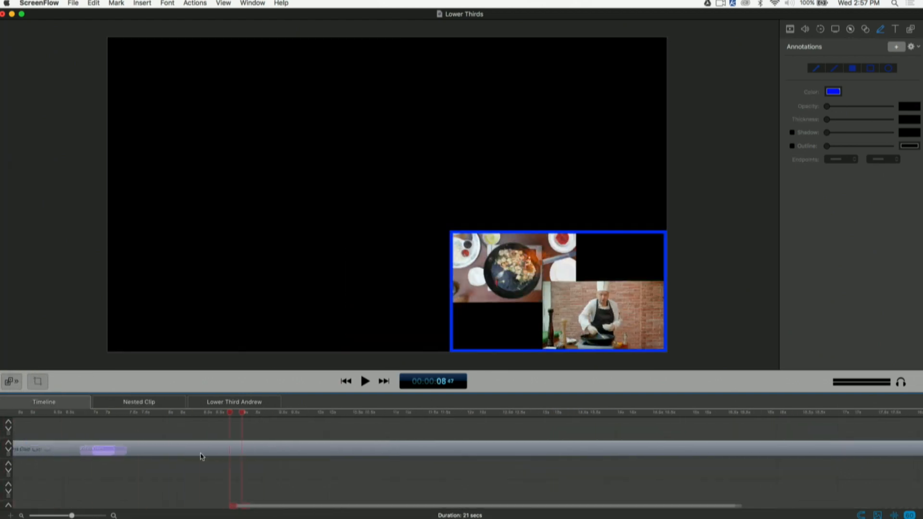
pyautogui.click(119, 414)
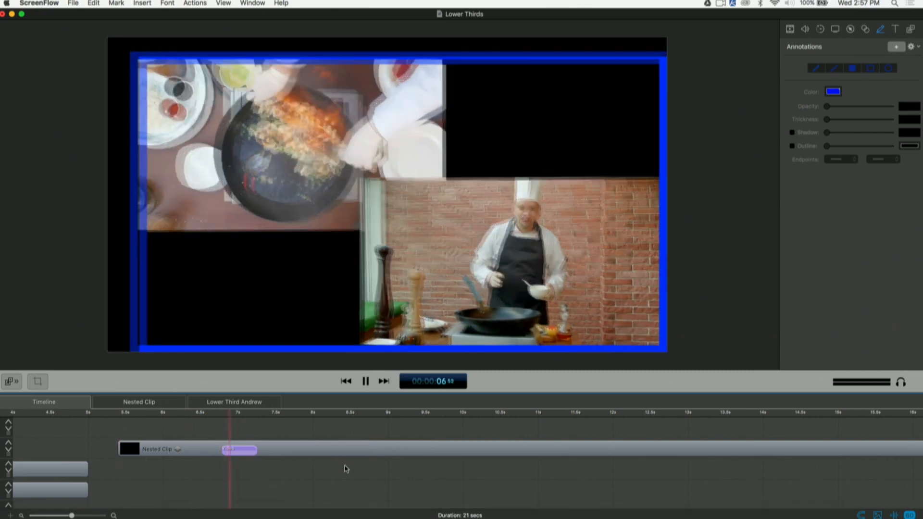
pyautogui.press('space')
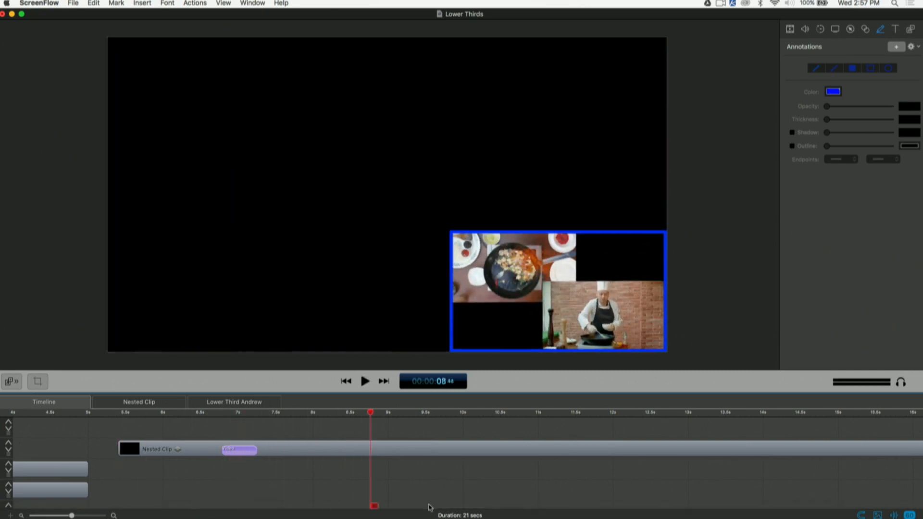
# Switch to the YouTube stream page in Chrome and read the newest live chat messages.
pyautogui.hotkey('ctrl', 'Up')
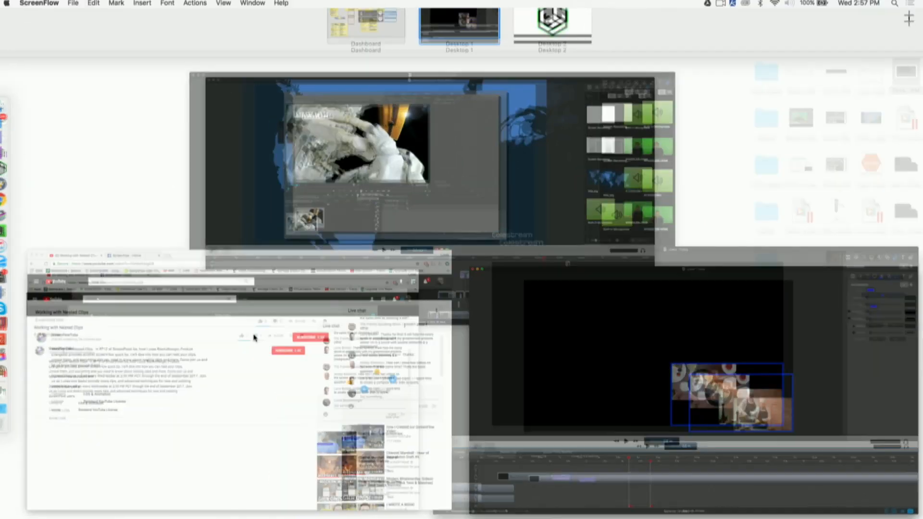
pyautogui.click(254, 338)
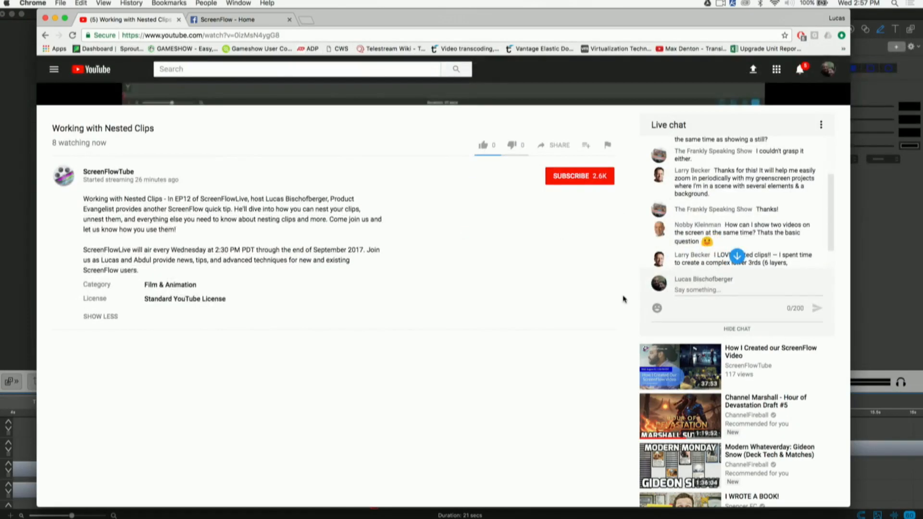
pyautogui.scroll(-5, 740, 221)
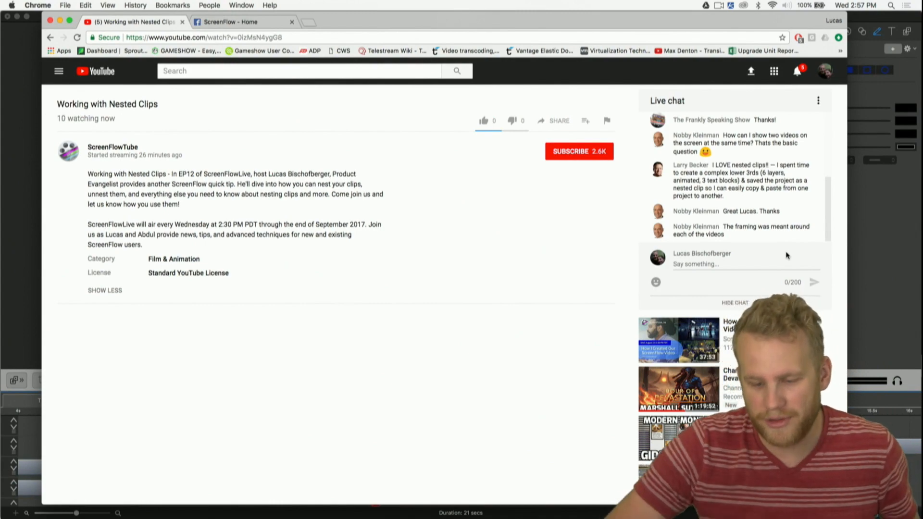
# Switch back to ScreenFlow and, inside the nested clip, resize the blue frame to fit around Face Shot.mov only.
pyautogui.hotkey('ctrl', 'Up')
pyautogui.click(482, 360)
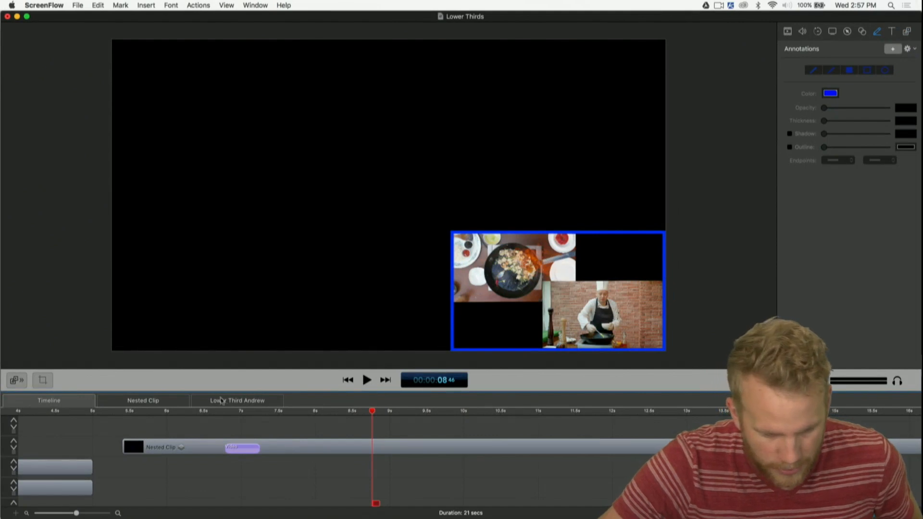
pyautogui.click(177, 401)
pyautogui.click(128, 47)
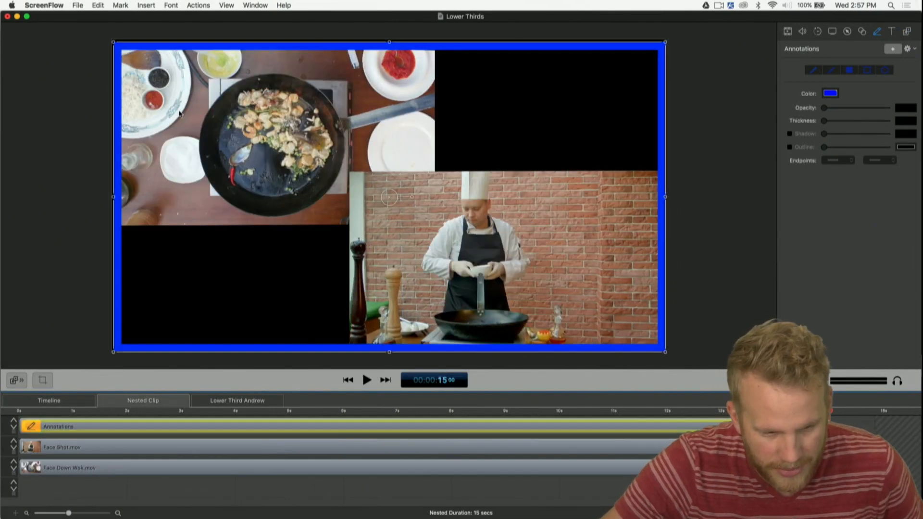
pyautogui.moveTo(114, 42); pyautogui.dragTo(347, 173)
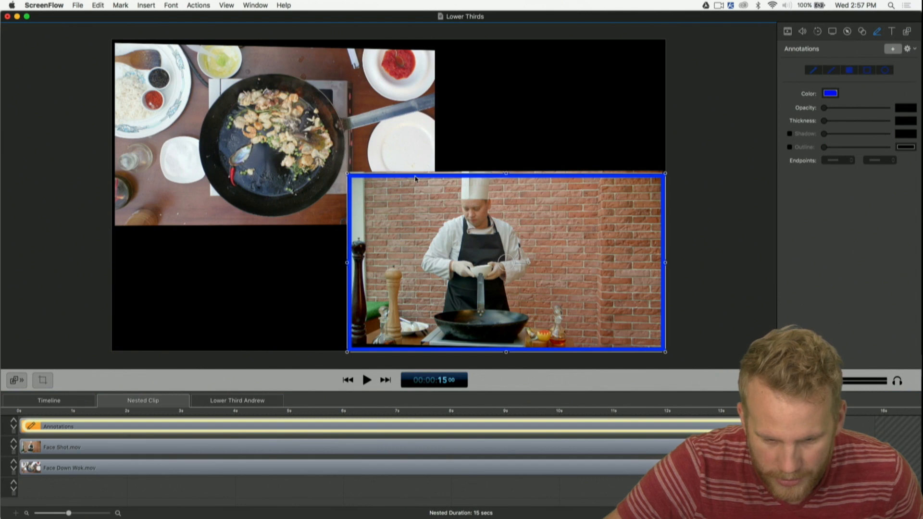
pyautogui.click(416, 179)
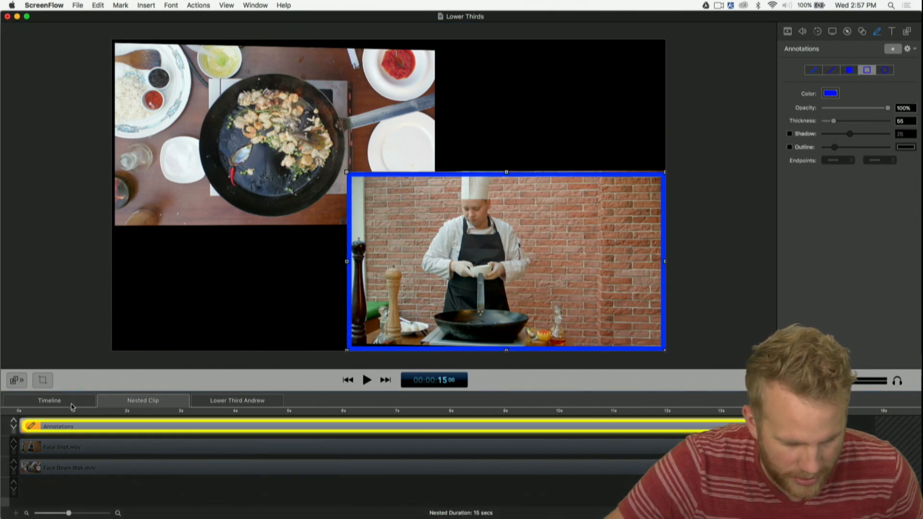
# Go back to the main timeline and play the nested clip twice to review the frame around the chef video.
pyautogui.click(71, 403)
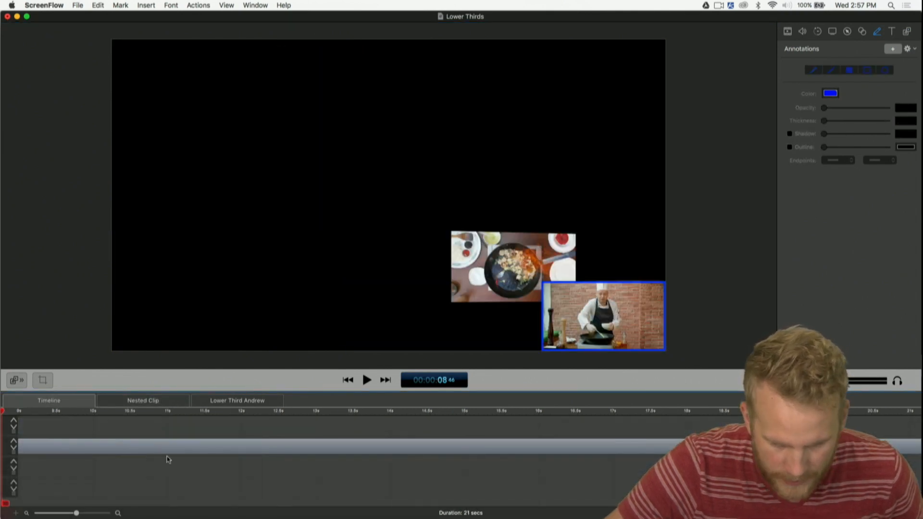
pyautogui.click(273, 419)
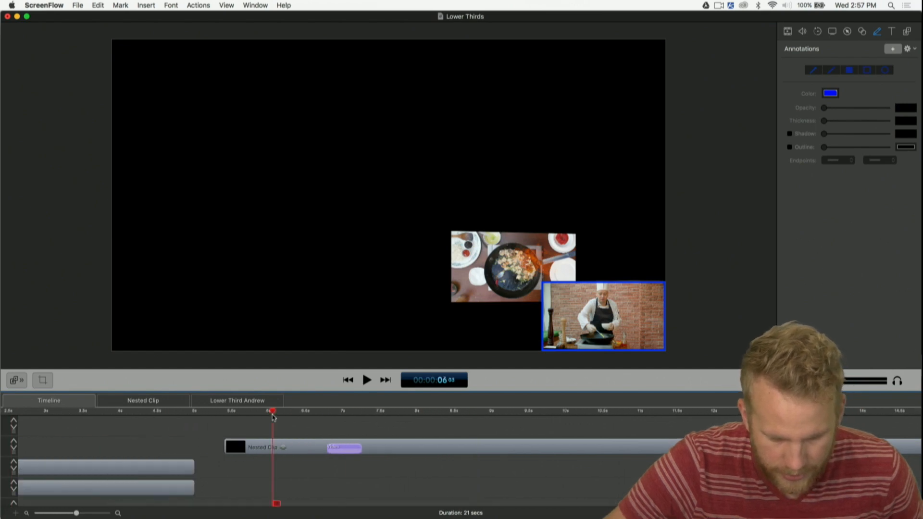
pyautogui.click(248, 421)
pyautogui.press('space')
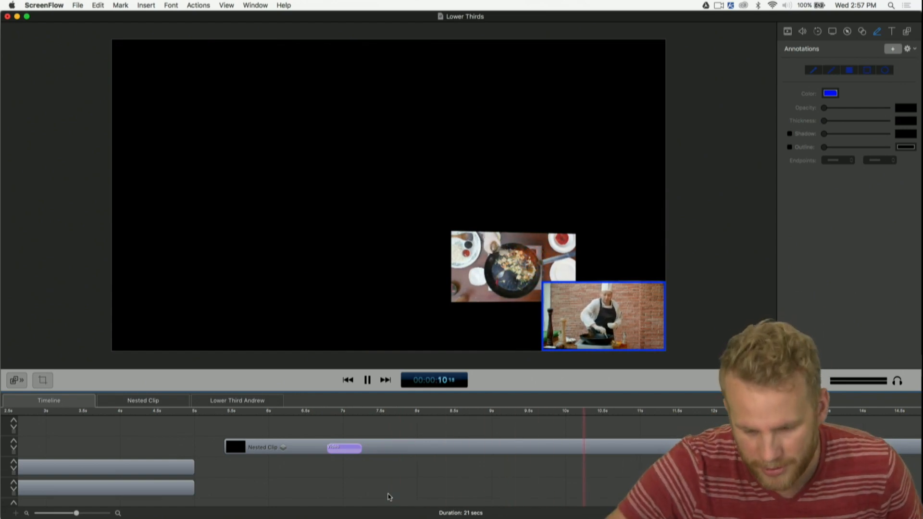
pyautogui.press('space')
pyautogui.click(214, 413)
pyautogui.press('space')
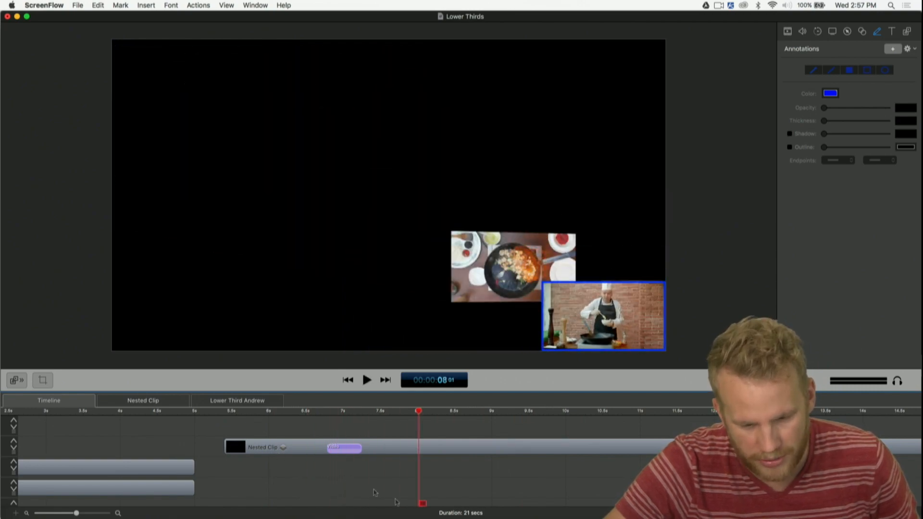
# Switch to the YouTube stream page in Chrome and check the live chat for further viewer questions.
pyautogui.hotkey('ctrl', 'Up')
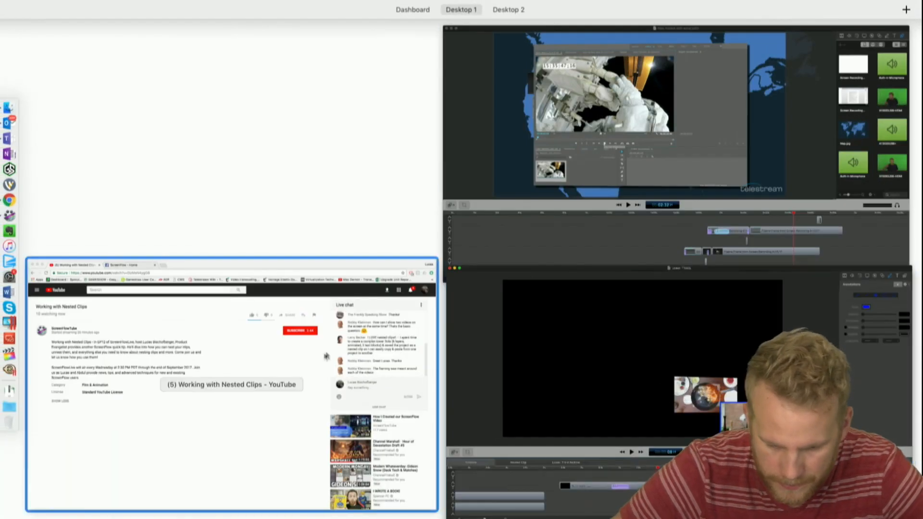
pyautogui.click(230, 384)
pyautogui.scroll(-1, 775, 195)
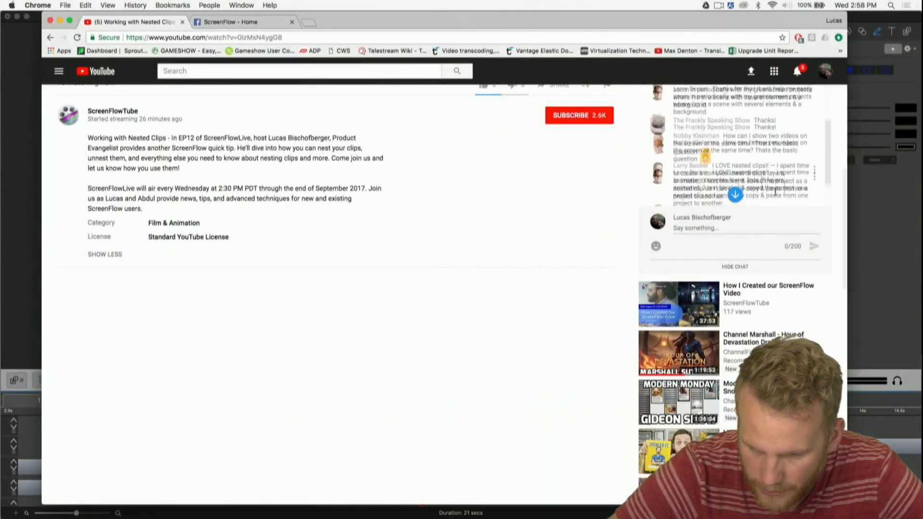
pyautogui.scroll(5, 570, 263)
pyautogui.scroll(-3, 635, 427)
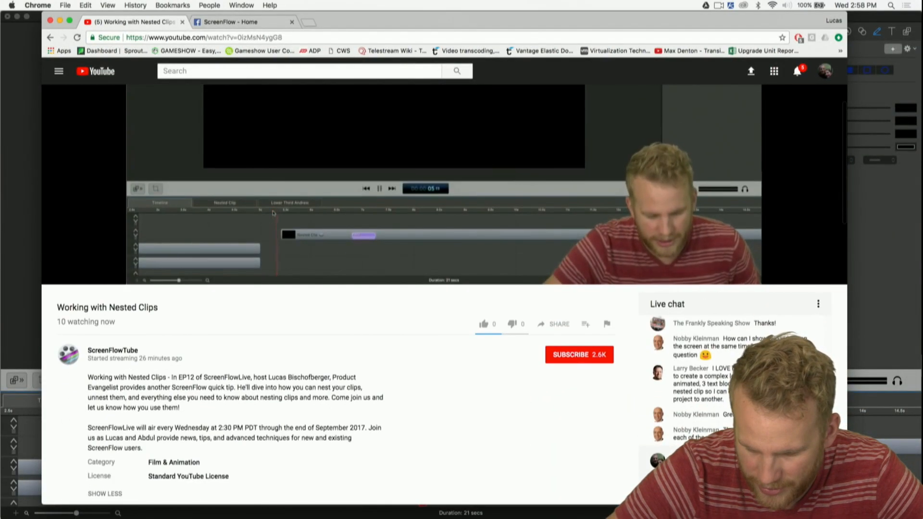
pyautogui.scroll(-2, 635, 427)
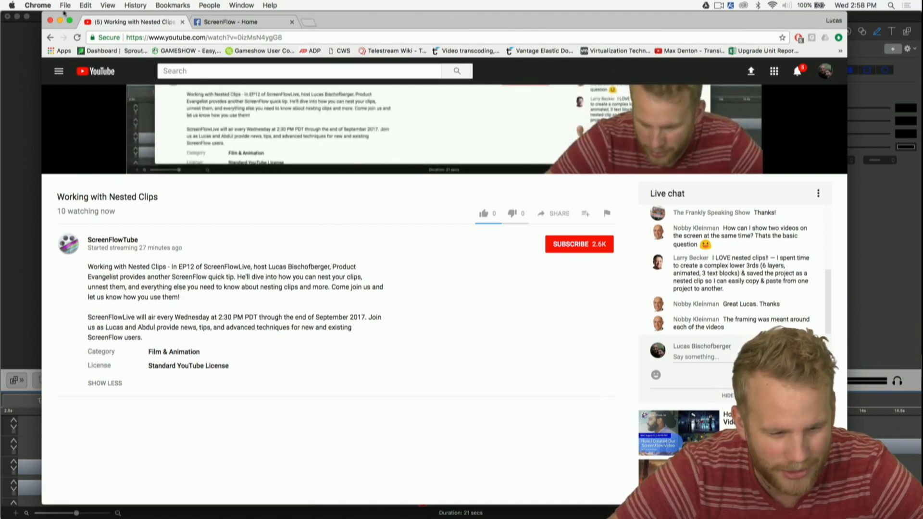
# Switch back to ScreenFlow and move the nested clip to the start of the main timeline.
pyautogui.press('super+m')
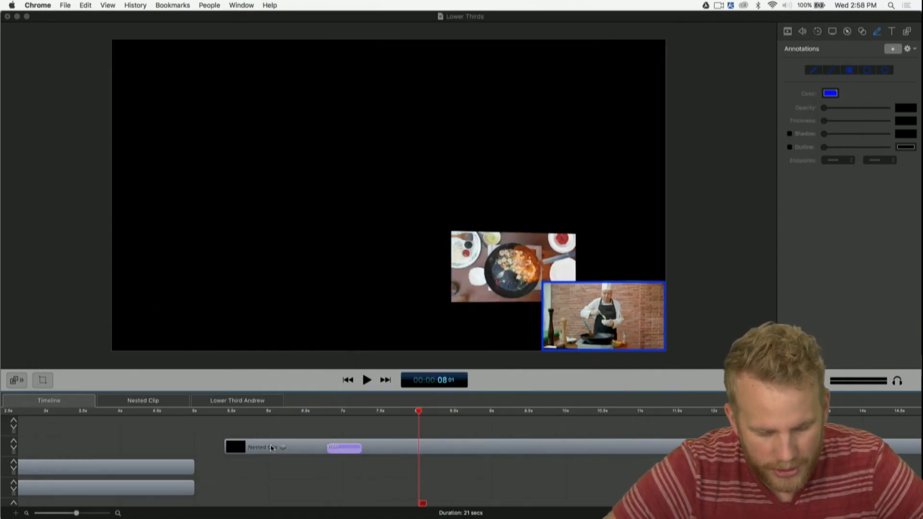
pyautogui.moveTo(272, 448); pyautogui.dragTo(65, 445)
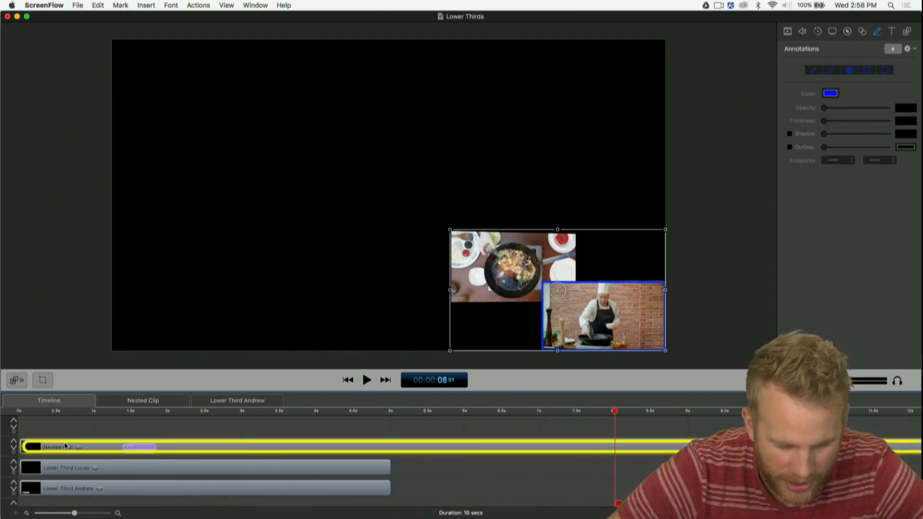
pyautogui.click(437, 464)
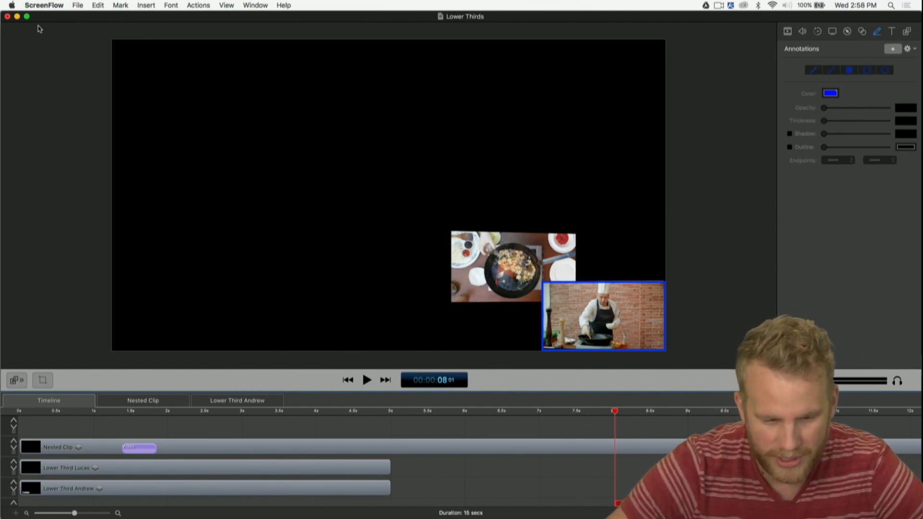
# Close the Lower Thirds and New Aspera with extra edits project windows.
pyautogui.click(7, 17)
pyautogui.click(418, 72)
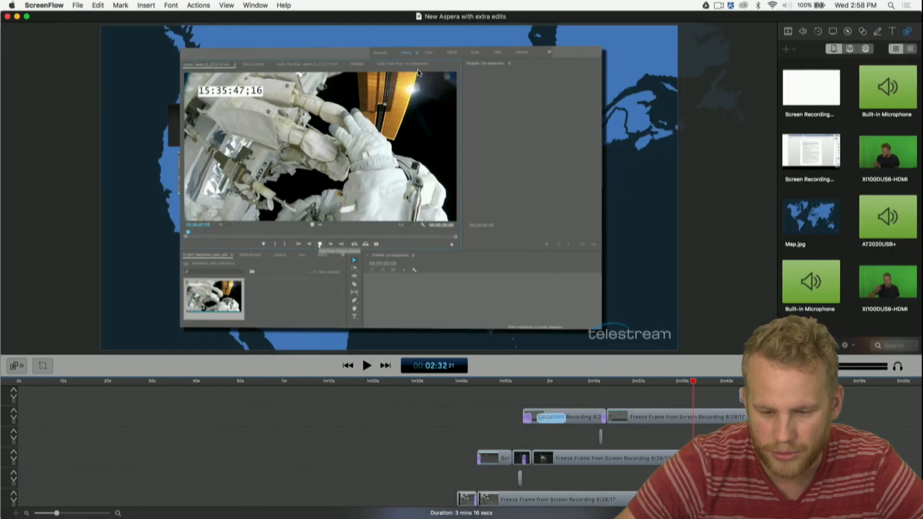
pyautogui.click(9, 16)
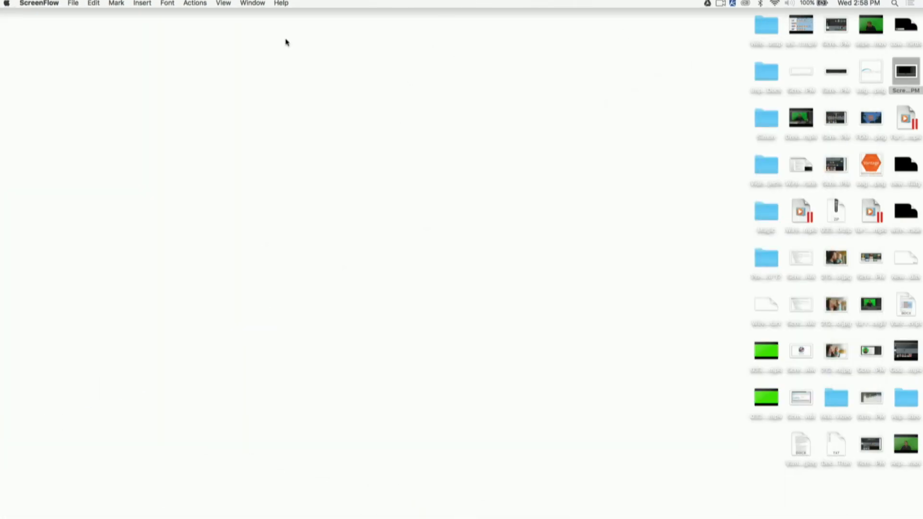
# Look through ScreenFlow's recent projects and the project files on the desktop for a nested clip example.
pyautogui.click(74, 3)
pyautogui.moveTo(94, 32)
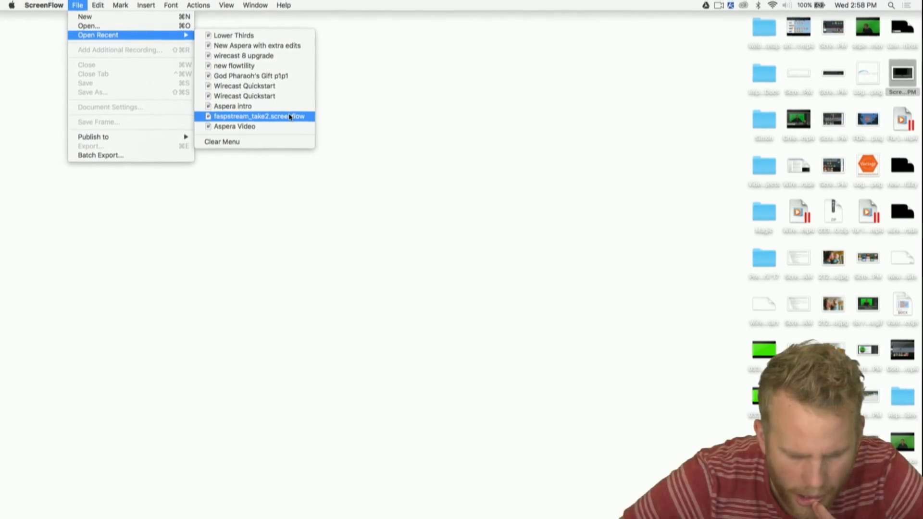
pyautogui.click(396, 141)
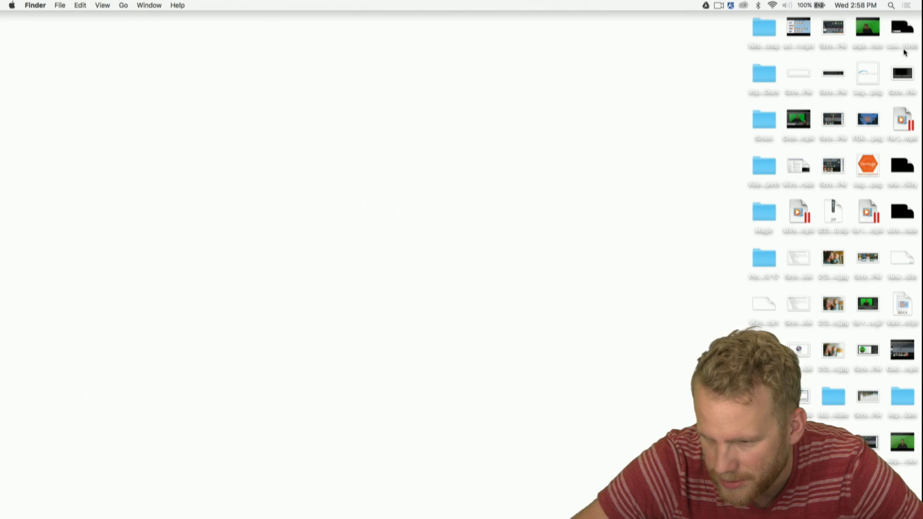
pyautogui.click(905, 207)
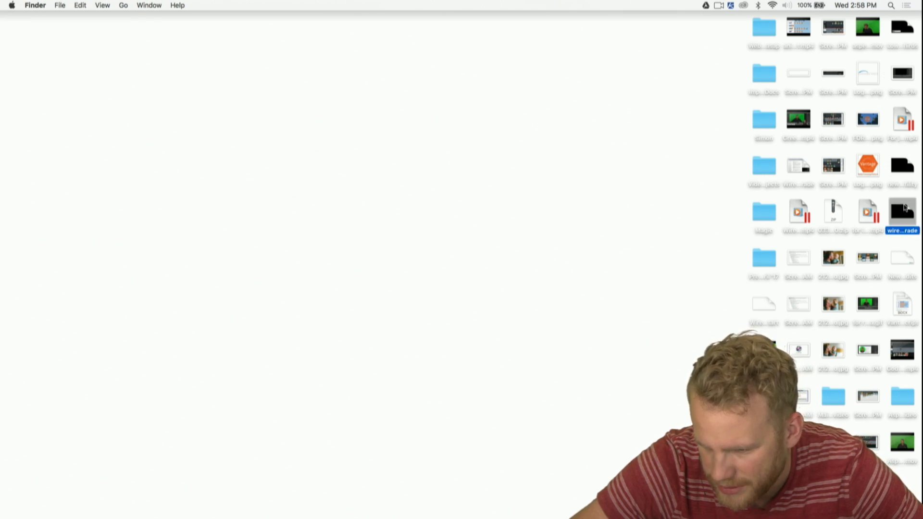
pyautogui.click(906, 260)
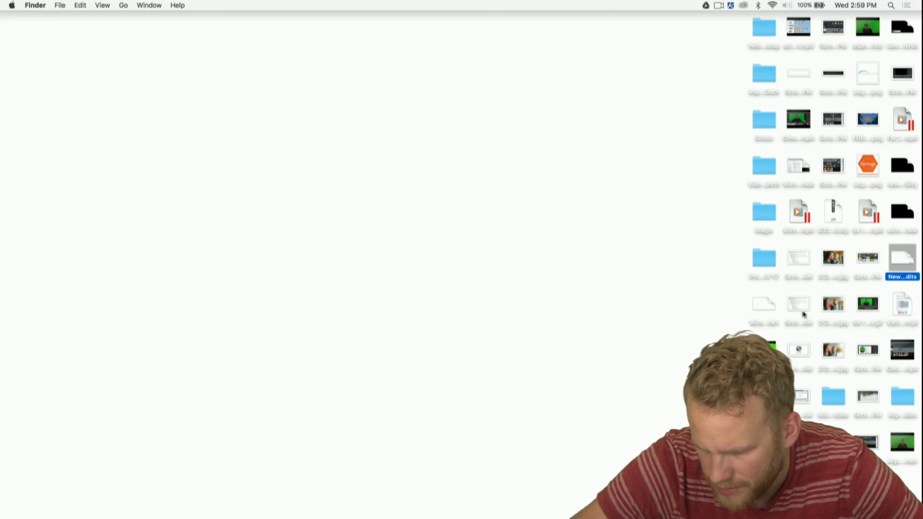
pyautogui.click(757, 318)
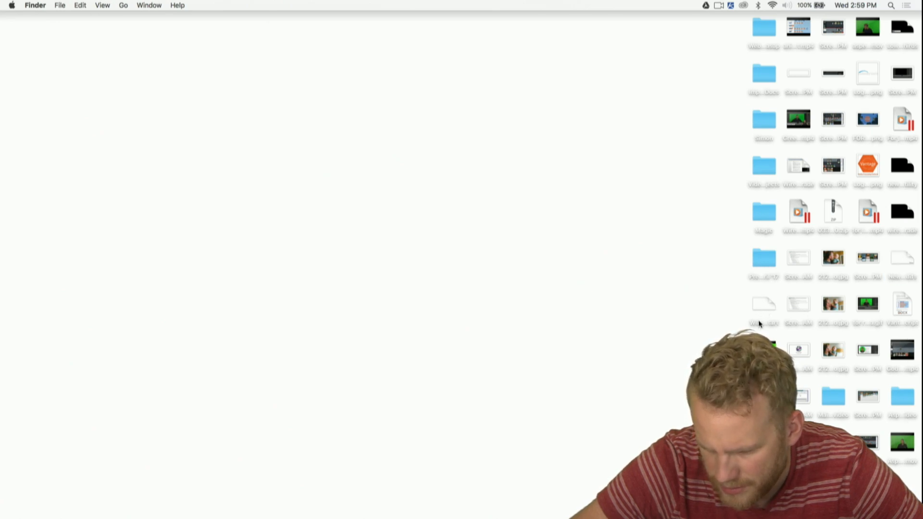
# Switch from Finder back to ScreenFlow and check its recent projects once more for the example project.
pyautogui.click(60, 6)
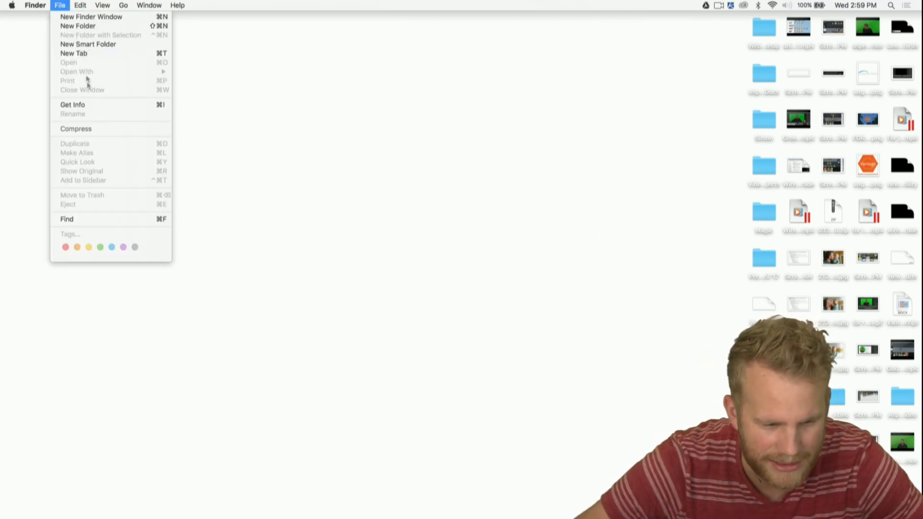
pyautogui.click(39, 44)
pyautogui.moveTo(20, 138)
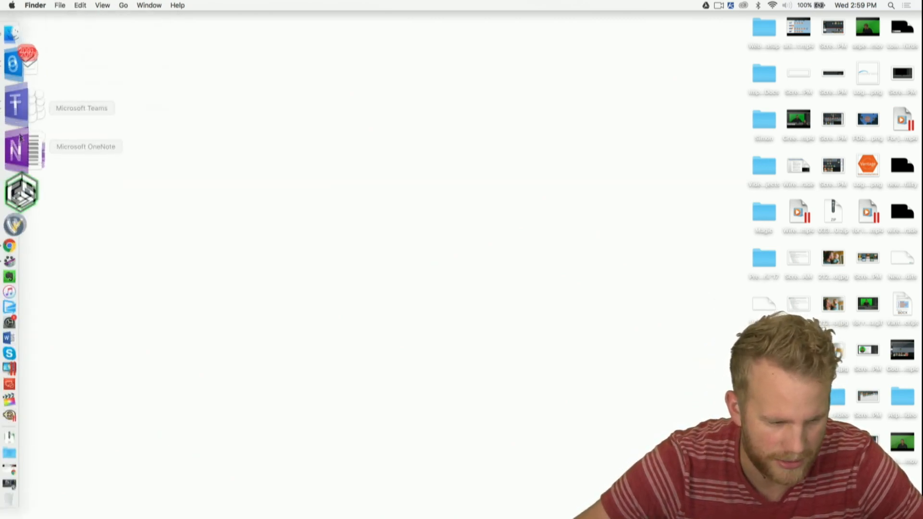
pyautogui.click(19, 204)
pyautogui.click(78, 5)
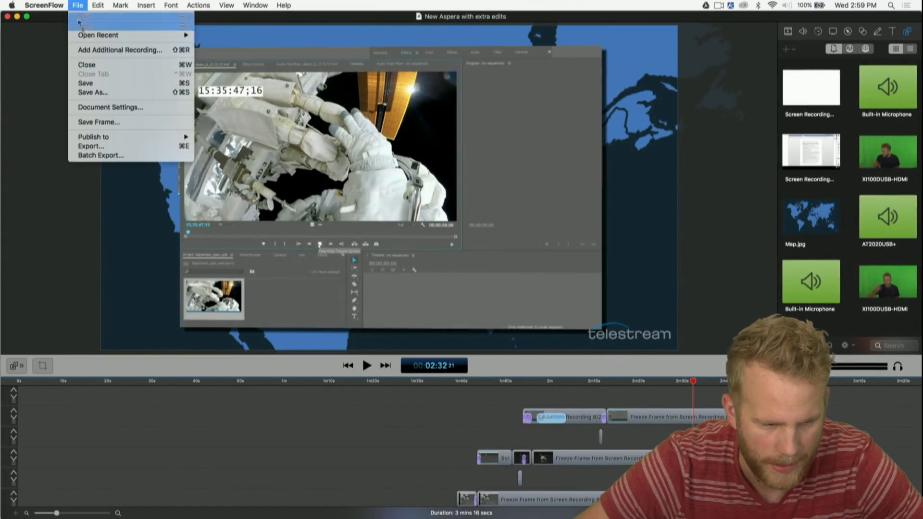
pyautogui.moveTo(92, 35)
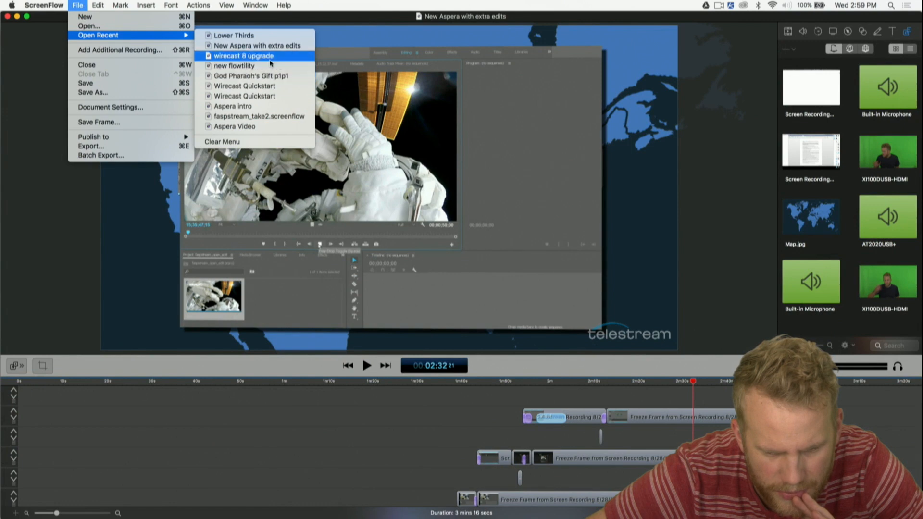
pyautogui.click(60, 215)
pyautogui.click(890, 5)
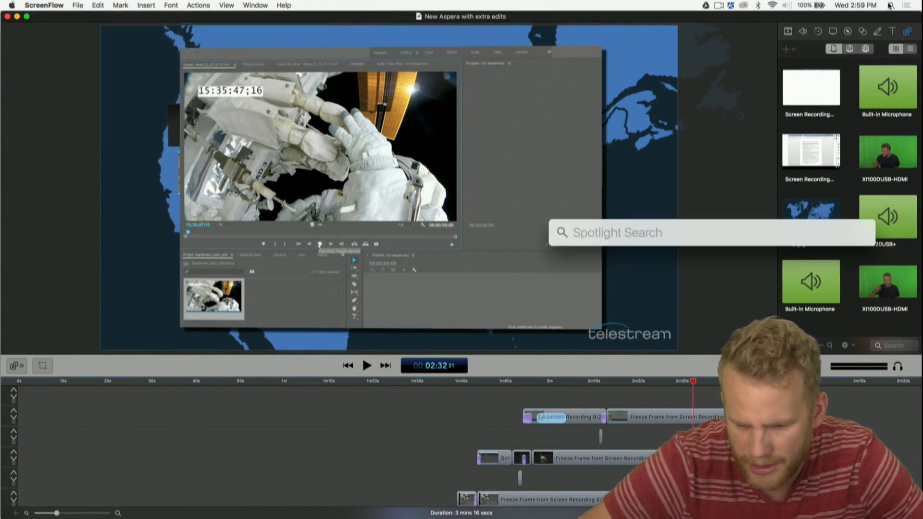
pyautogui.write('animation')
pyautogui.press('Return')
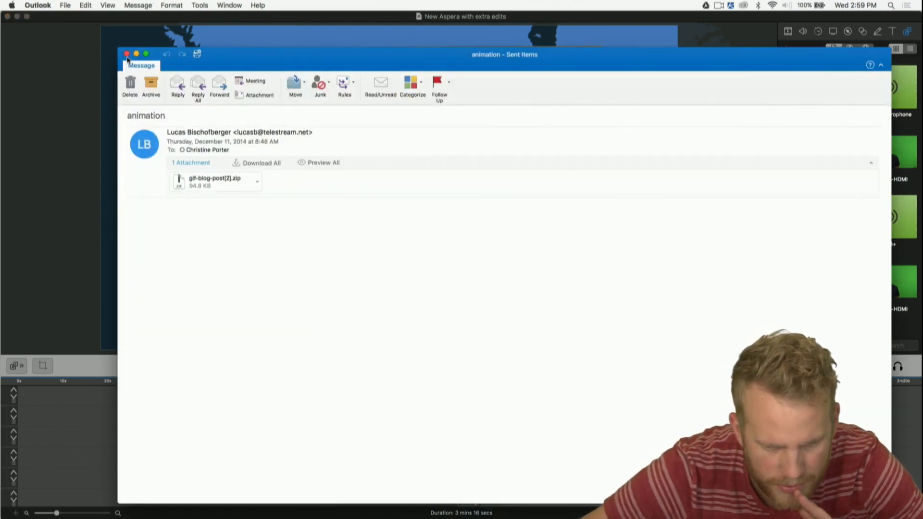
# Search the Mac for "animation" and open the Vantage Elastic Domain animation project in ScreenFlow.
pyautogui.click(891, 6)
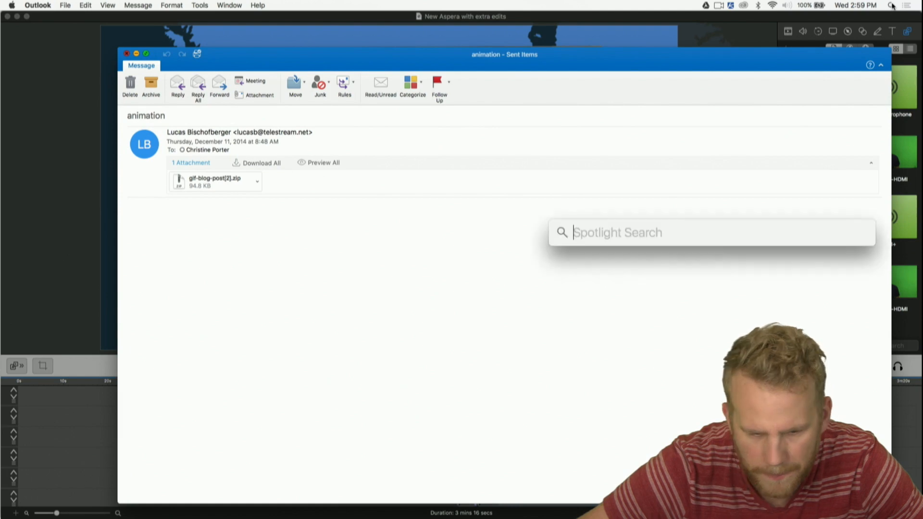
pyautogui.write('animation')
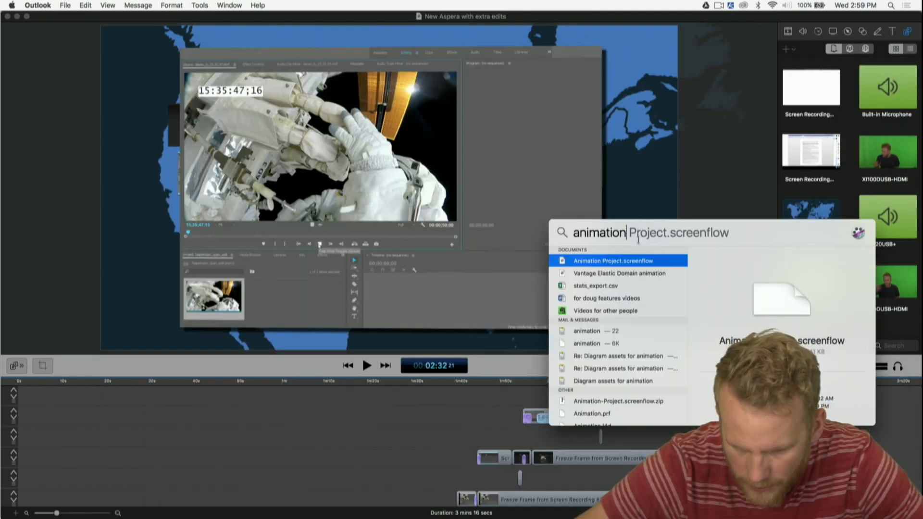
pyautogui.click(638, 272)
pyautogui.press('Return')
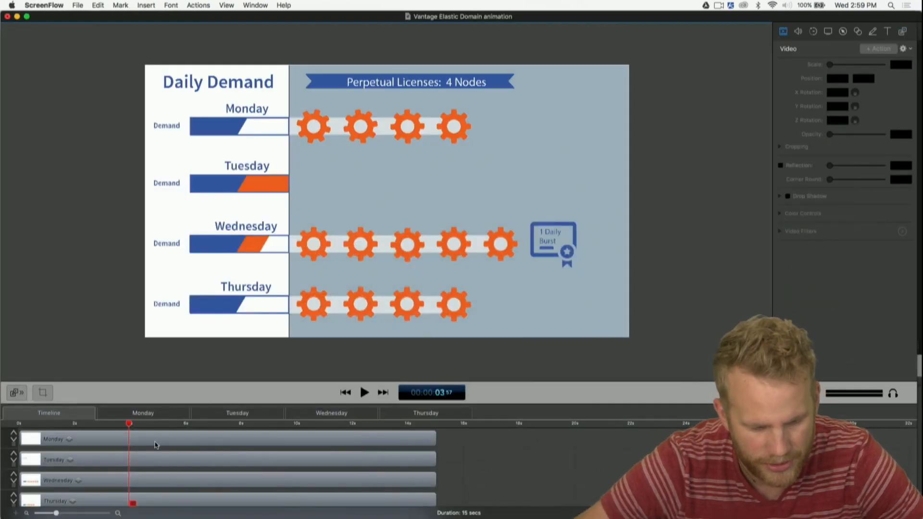
# Play the Daily Demand animation from the start and enlarge the timeline area to show all its tracks.
pyautogui.press('Left')
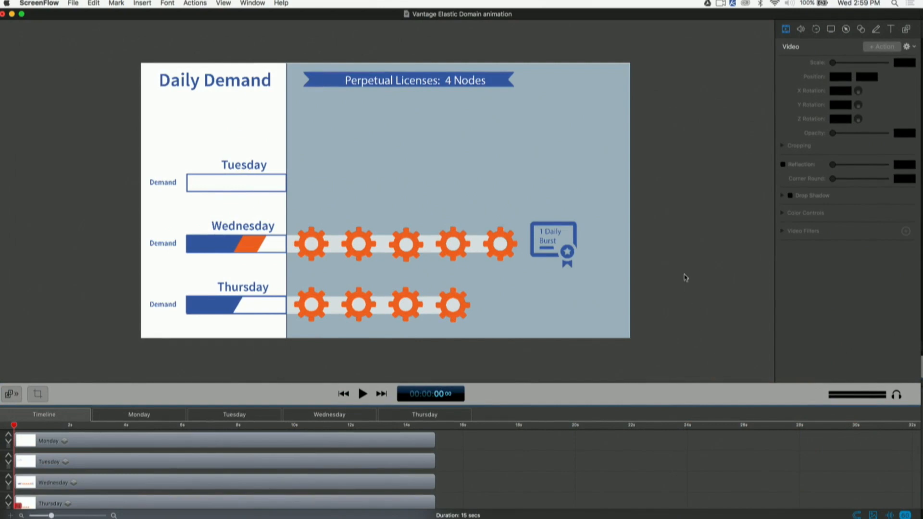
pyautogui.press('space')
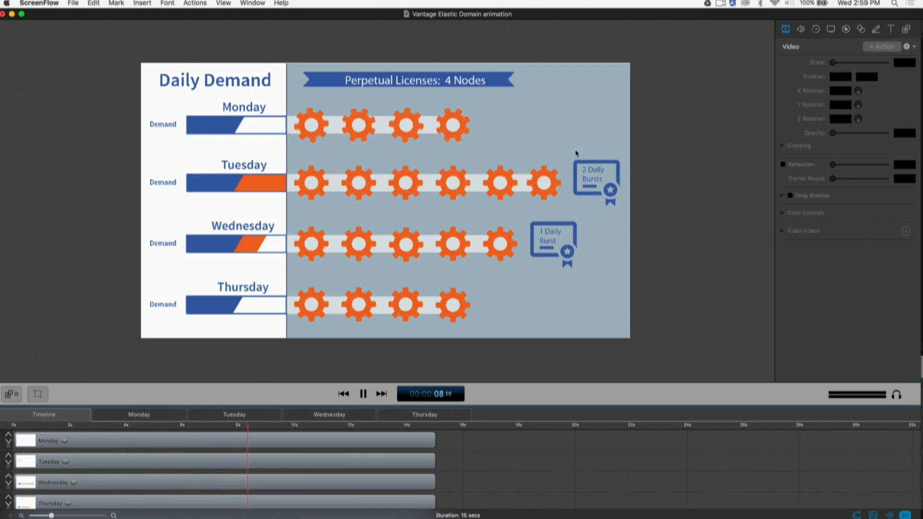
pyautogui.click(107, 426)
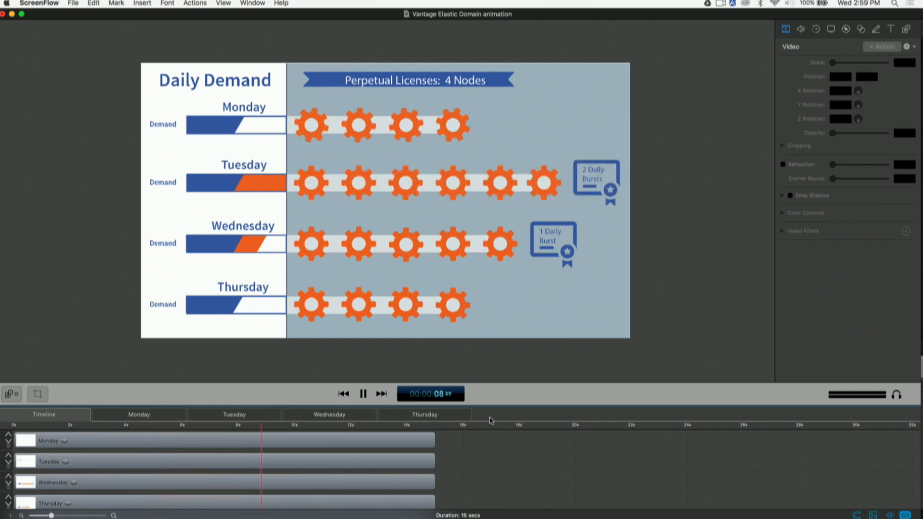
pyautogui.moveTo(496, 423); pyautogui.dragTo(487, 316)
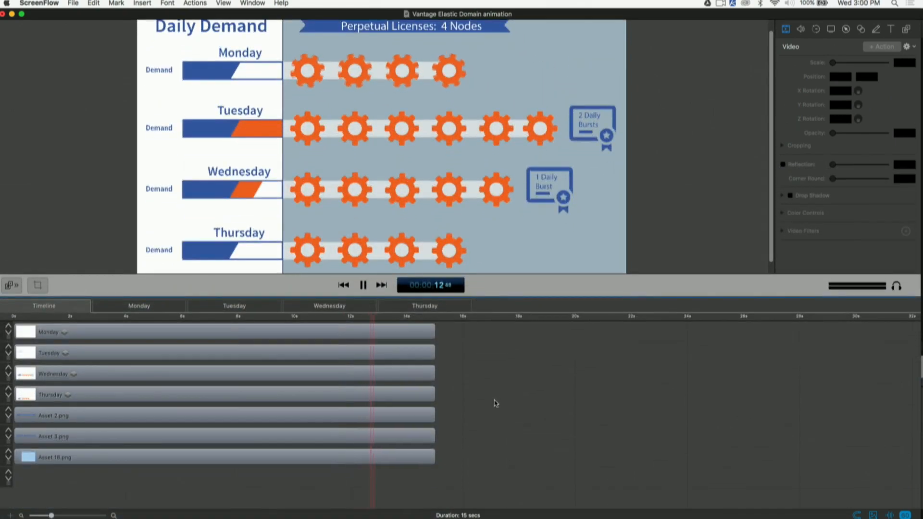
pyautogui.press('space')
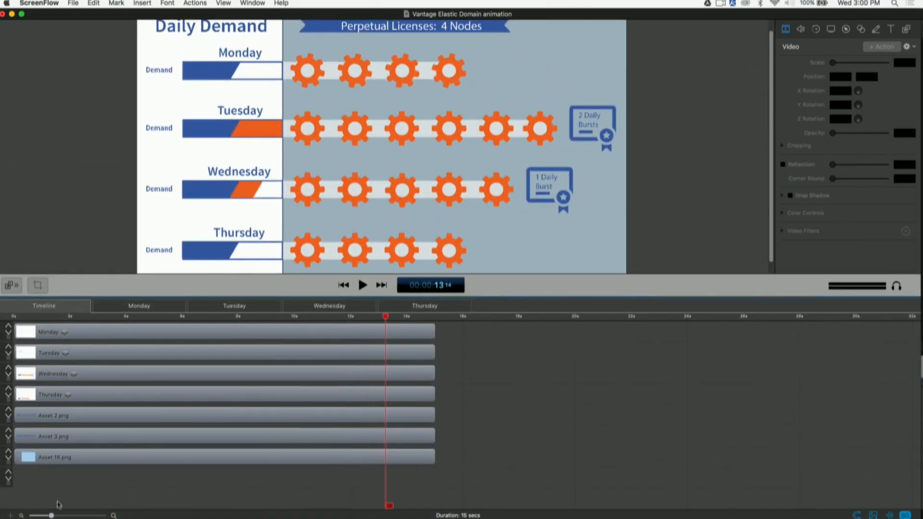
# Point out the Monday, Tuesday and Wednesday nested clips by selecting each one on the main timeline.
pyautogui.click(77, 331)
pyautogui.click(77, 354)
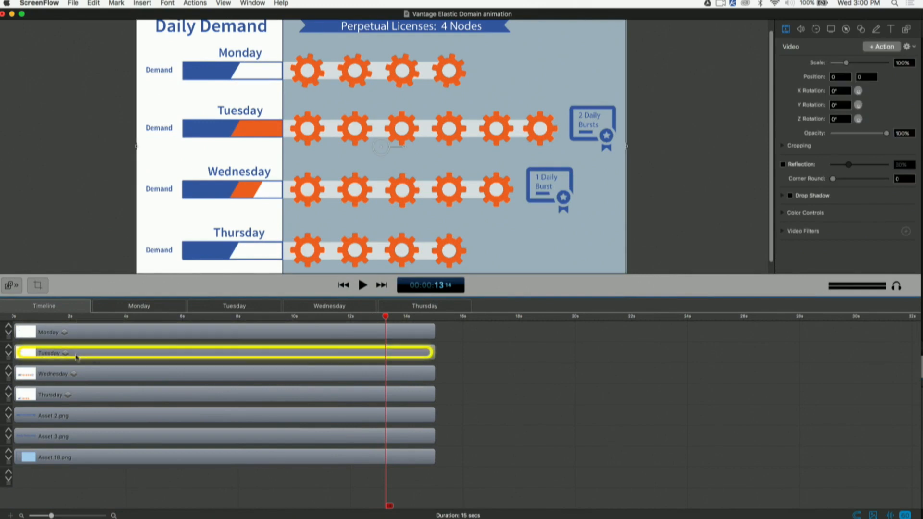
pyautogui.click(75, 379)
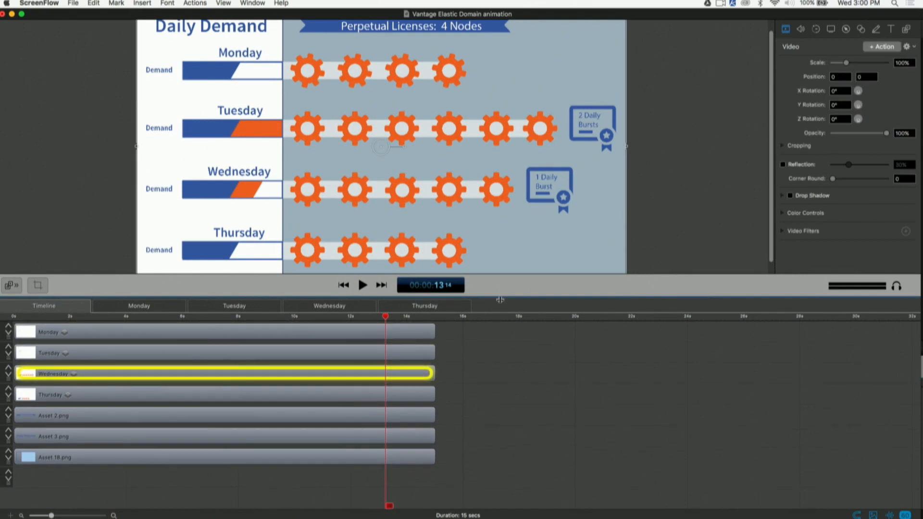
pyautogui.moveTo(500, 299); pyautogui.dragTo(500, 314)
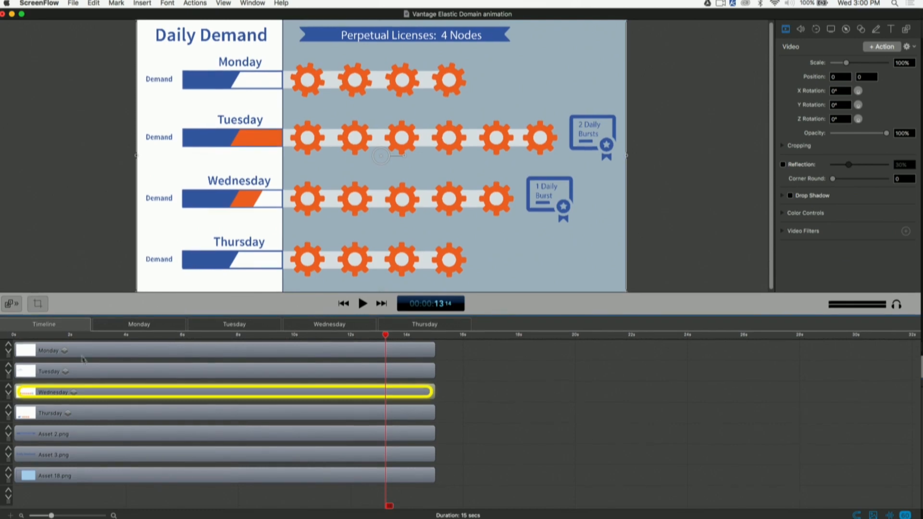
# Open the Monday nested clip's contents, fit its tracks in view and play its gear animation from the start.
pyautogui.click(131, 326)
pyautogui.scroll(-5, 196, 369)
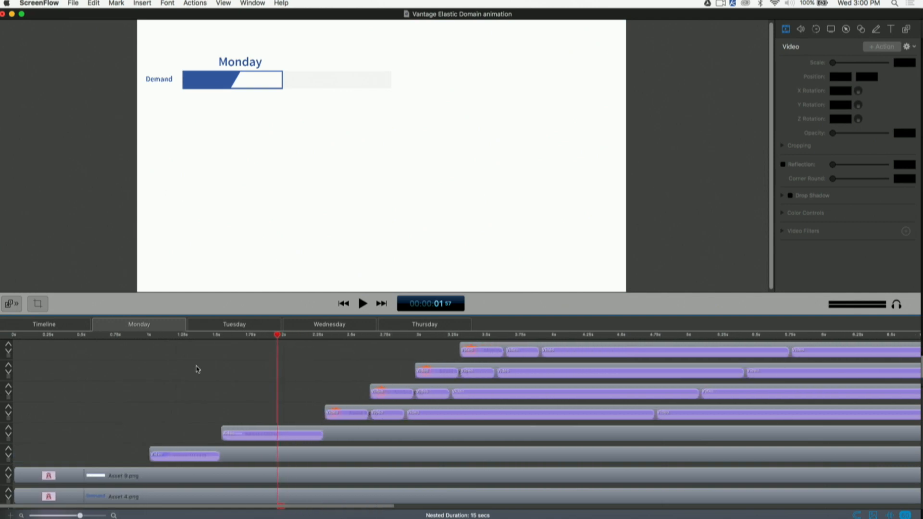
pyautogui.scroll(-2, 196, 369)
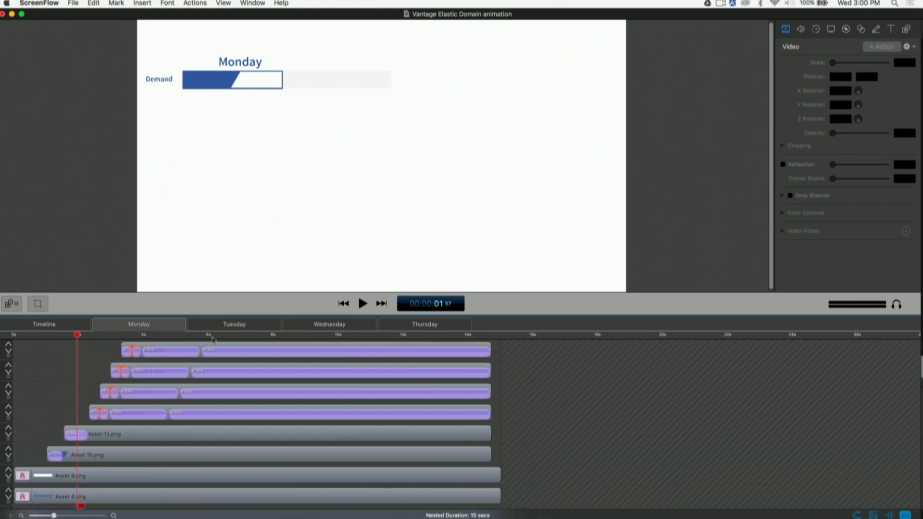
pyautogui.moveTo(224, 316); pyautogui.dragTo(248, 331)
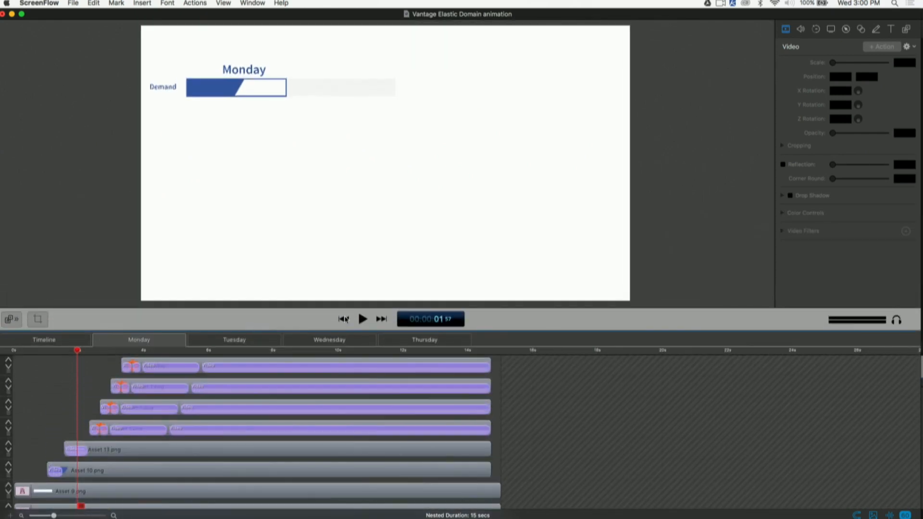
pyautogui.click(344, 319)
pyautogui.click(363, 319)
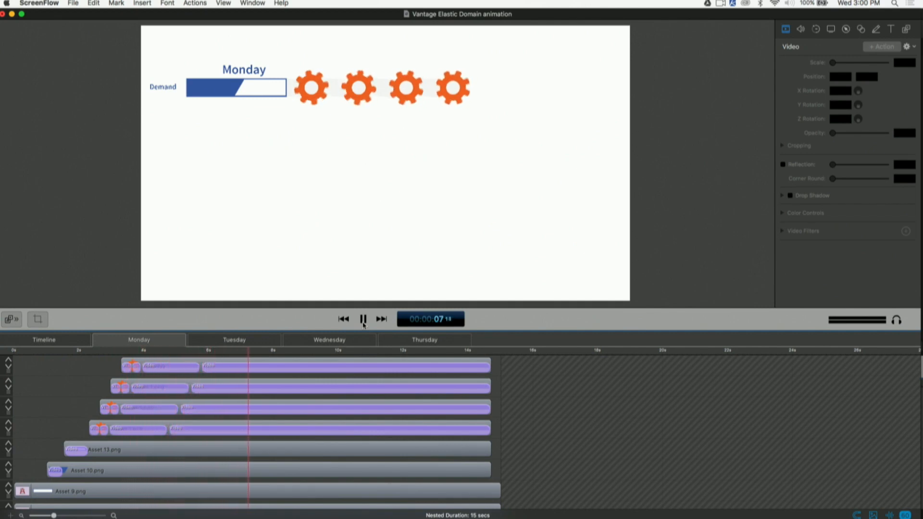
# Compare the single Monday clip on the main timeline with the layers inside its nested clip.
pyautogui.click(56, 340)
pyautogui.click(77, 366)
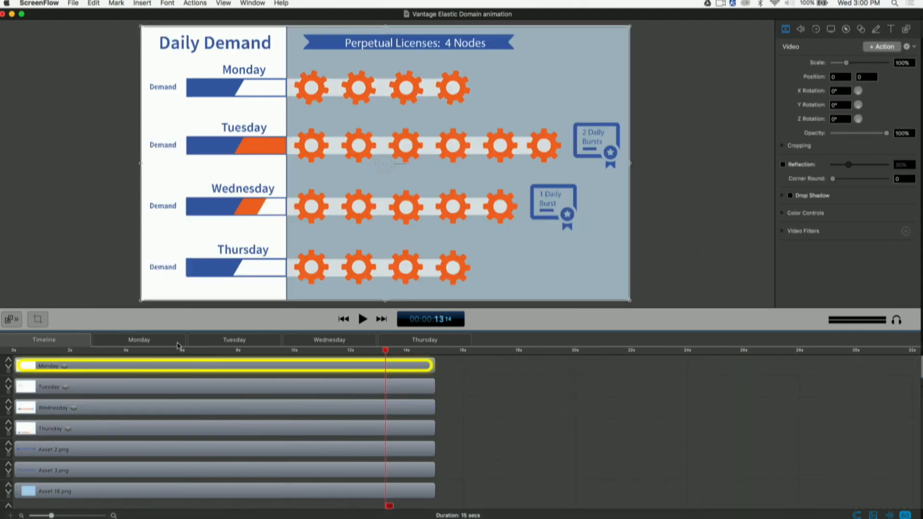
pyautogui.click(157, 341)
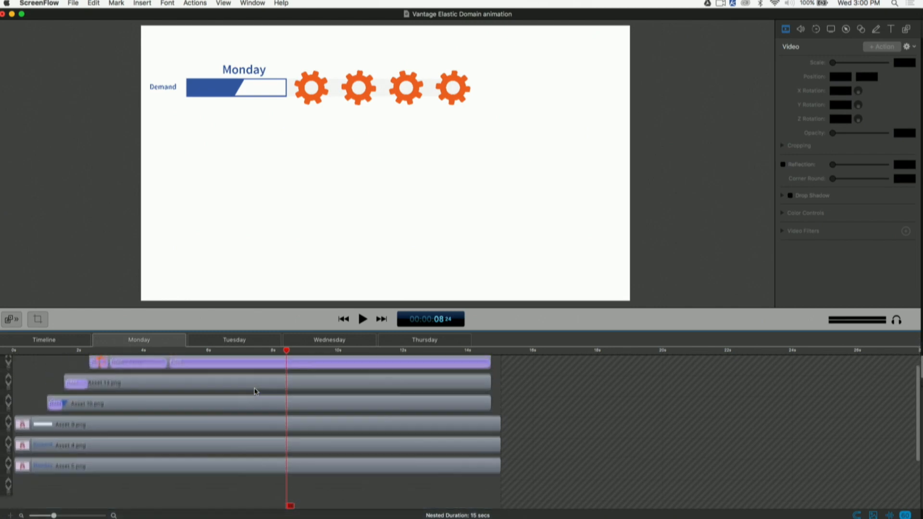
pyautogui.click(89, 341)
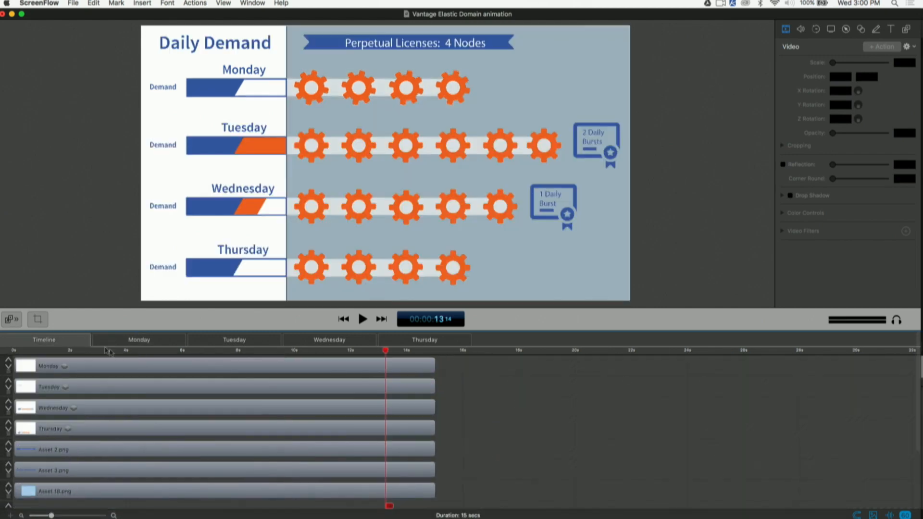
pyautogui.click(123, 364)
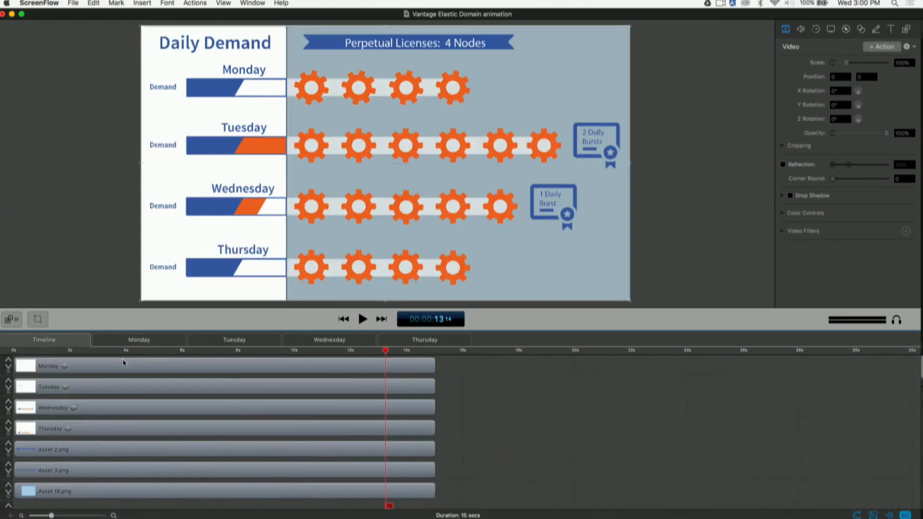
# View the contents of the Tuesday, Wednesday and Thursday nested clips in turn, and return to the main timeline.
pyautogui.click(221, 341)
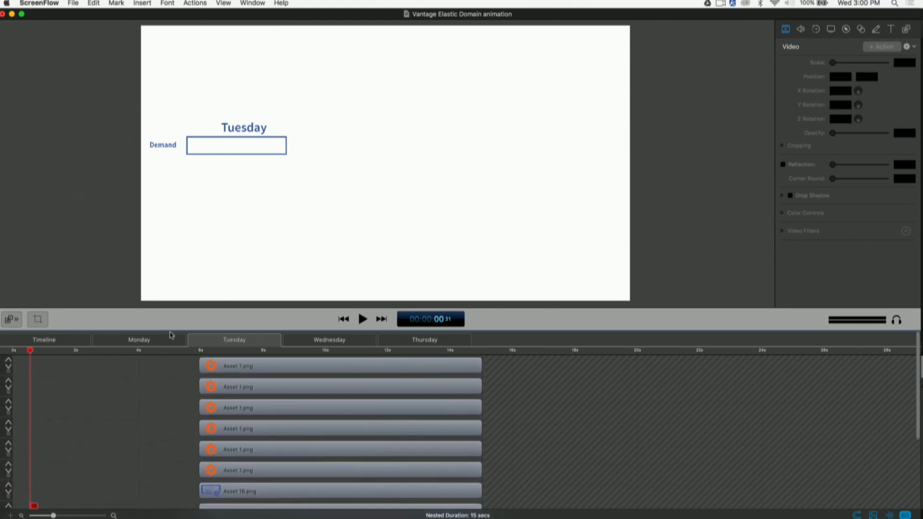
pyautogui.click(321, 338)
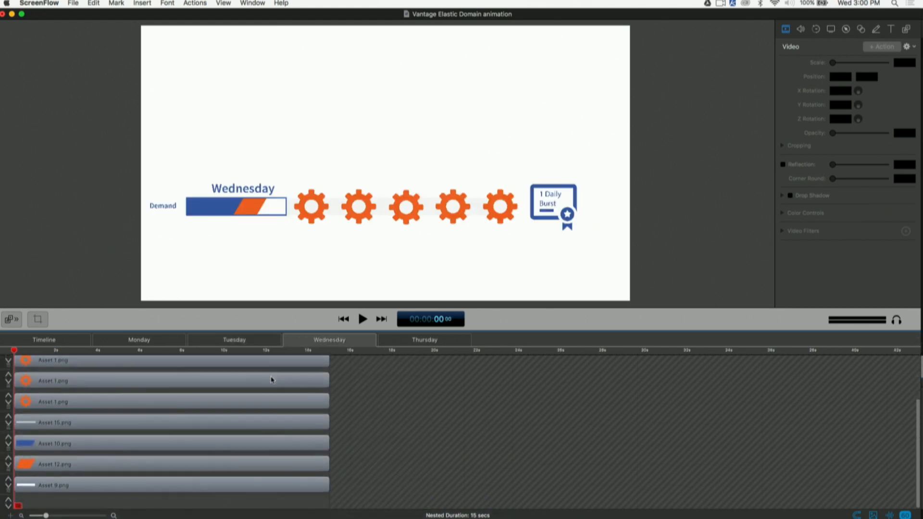
pyautogui.click(429, 341)
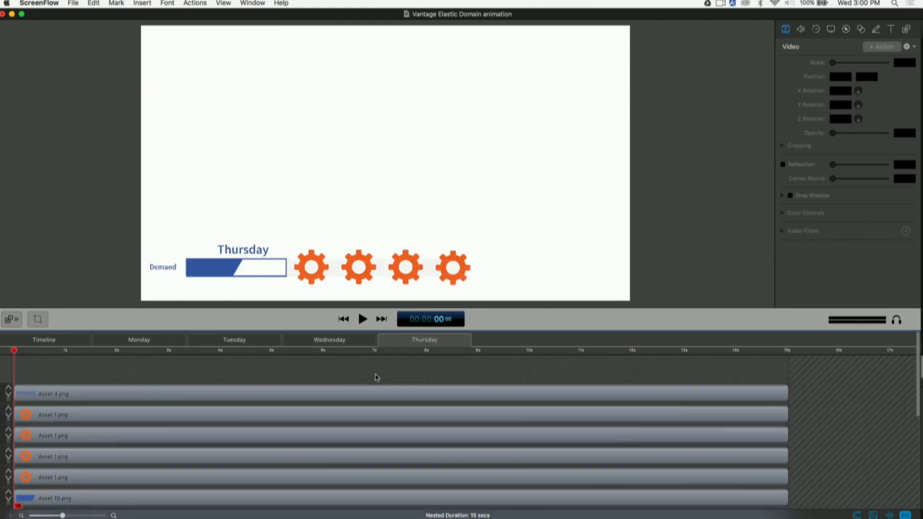
pyautogui.click(36, 340)
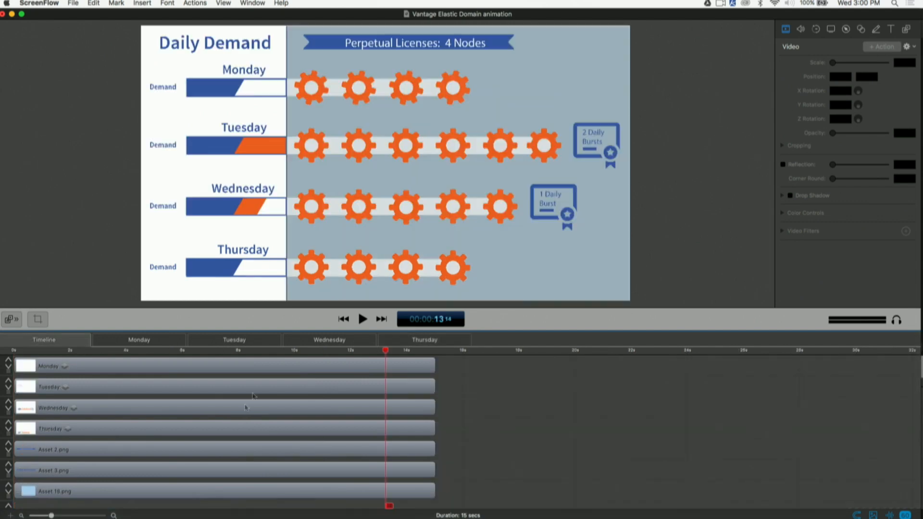
# Highlight the Monday through Thursday nested clips together on the main timeline, clear the selection and select only the Monday clip.
pyautogui.moveTo(447, 365); pyautogui.dragTo(406, 433)
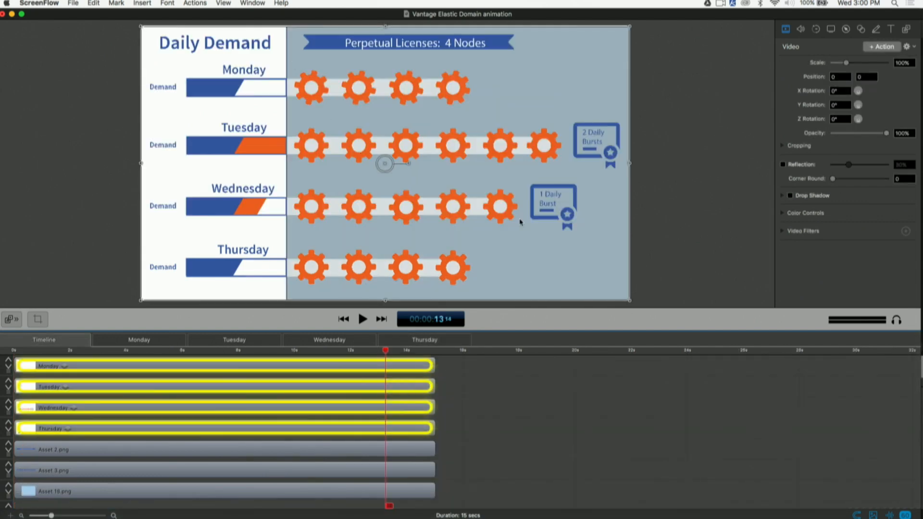
pyautogui.click(523, 376)
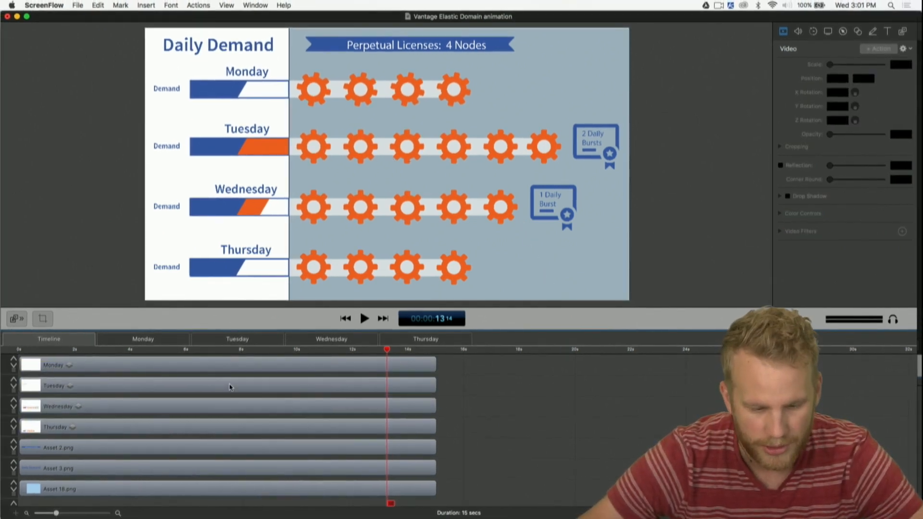
pyautogui.click(61, 367)
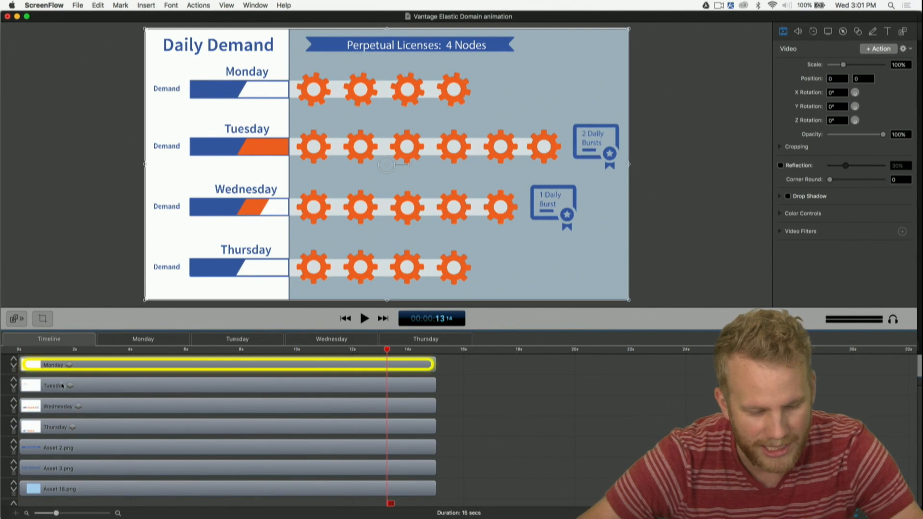
# Open the Tuesday nested clip's contents, look through its layers and show its frame at about 11 seconds.
pyautogui.doubleClick(91, 386)
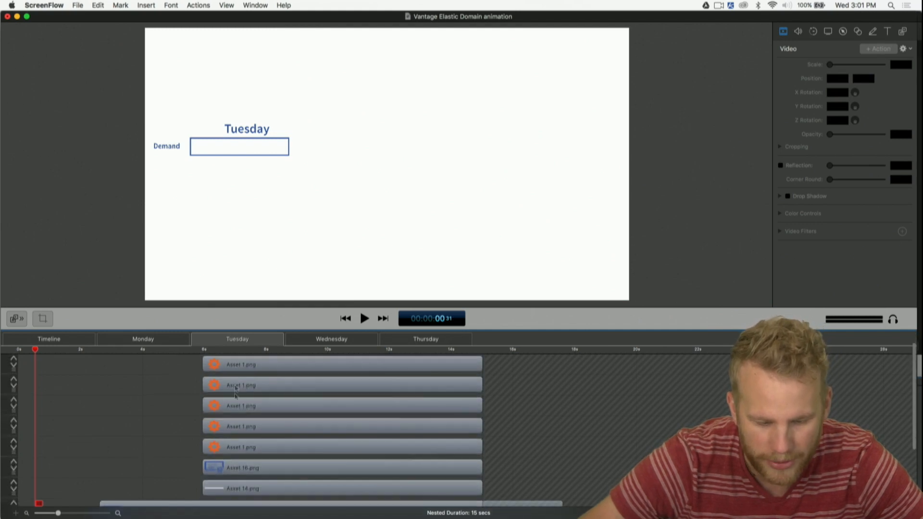
pyautogui.scroll(-6, 229, 430)
pyautogui.scroll(4, 228, 429)
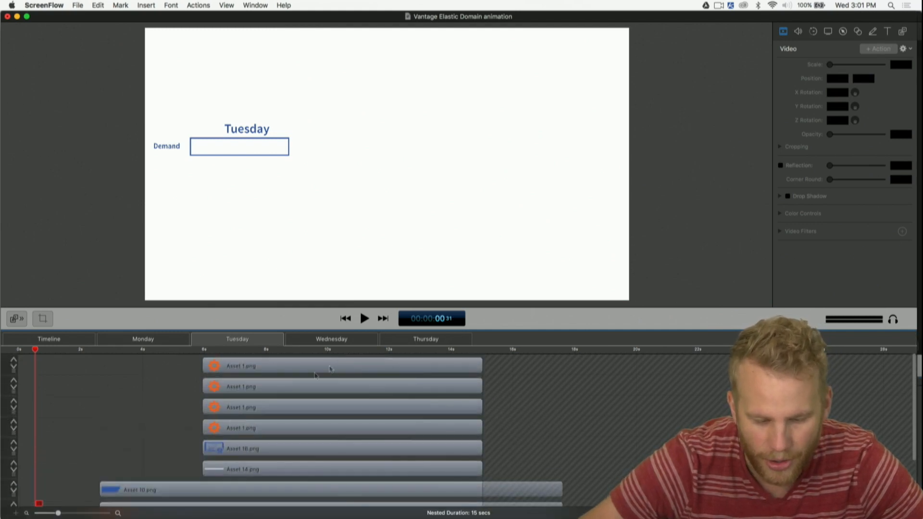
pyautogui.click(357, 350)
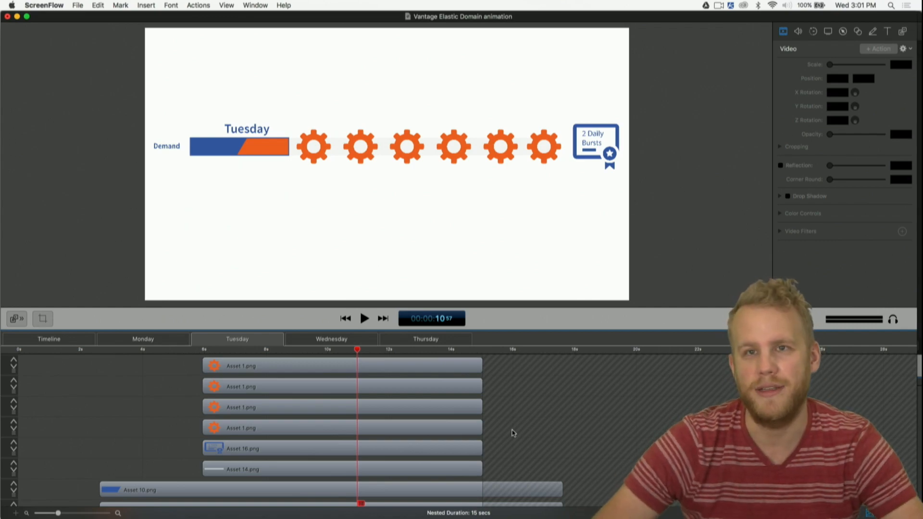
pyautogui.hotkey('ctrl', 'Up')
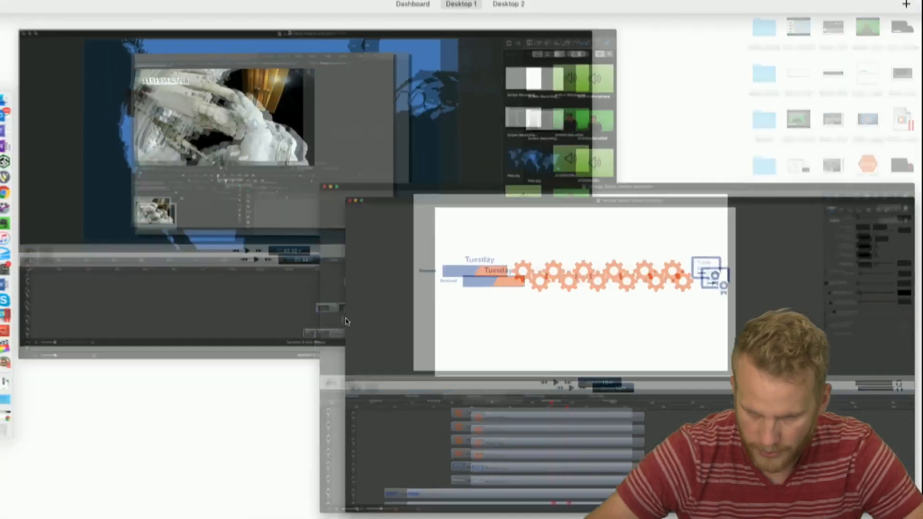
pyautogui.click(346, 321)
pyautogui.moveTo(1, 114)
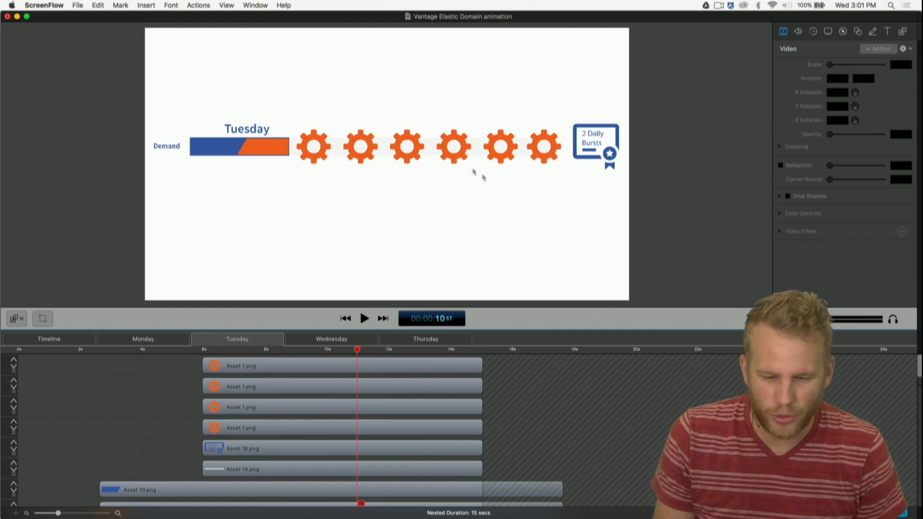
# Return to the main timeline and add a video action to the Tuesday nested clip at about 8 seconds.
pyautogui.click(78, 350)
pyautogui.click(73, 340)
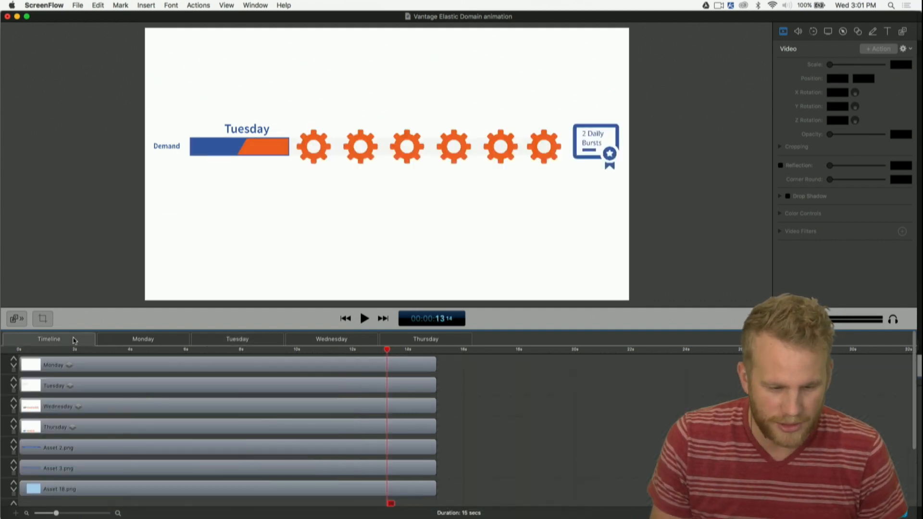
pyautogui.click(195, 384)
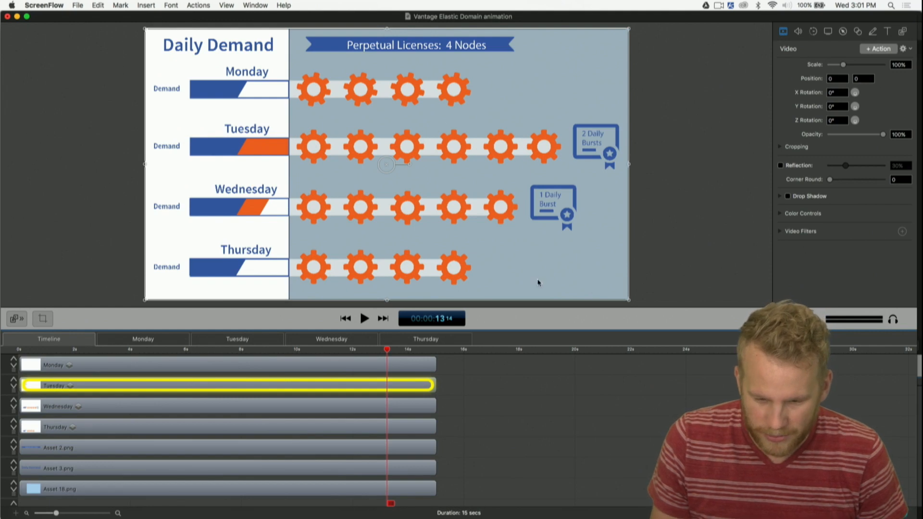
pyautogui.click(249, 351)
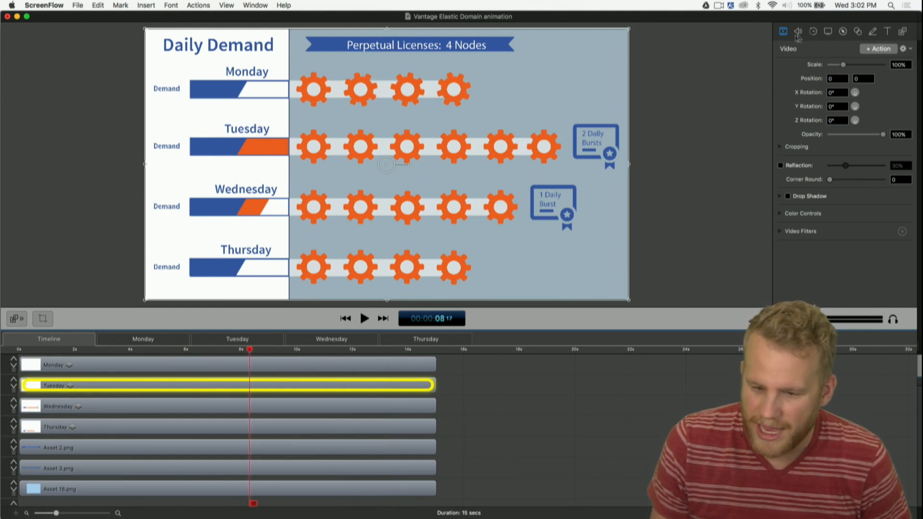
pyautogui.click(879, 49)
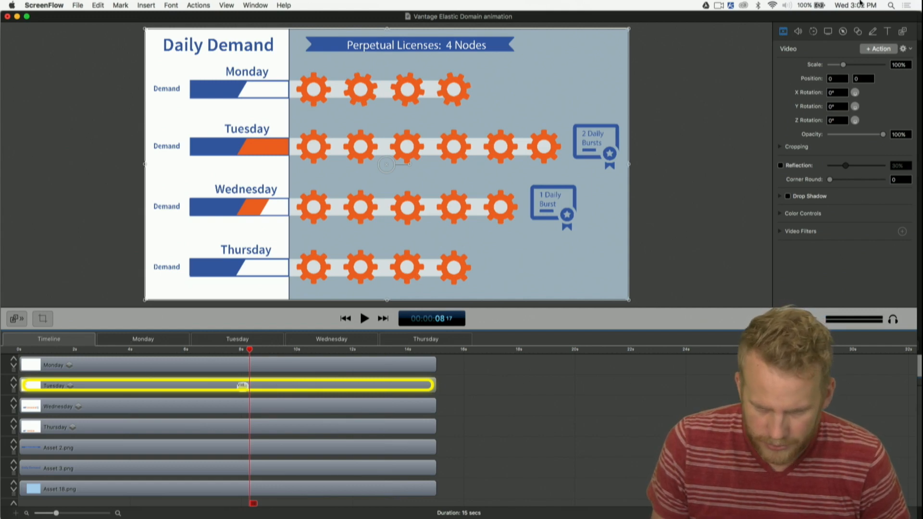
# Move the Tuesday clip to about 648, -431 and reduce its scale to 0 for the end of the video action.
pyautogui.moveTo(843, 65); pyautogui.dragTo(827, 66)
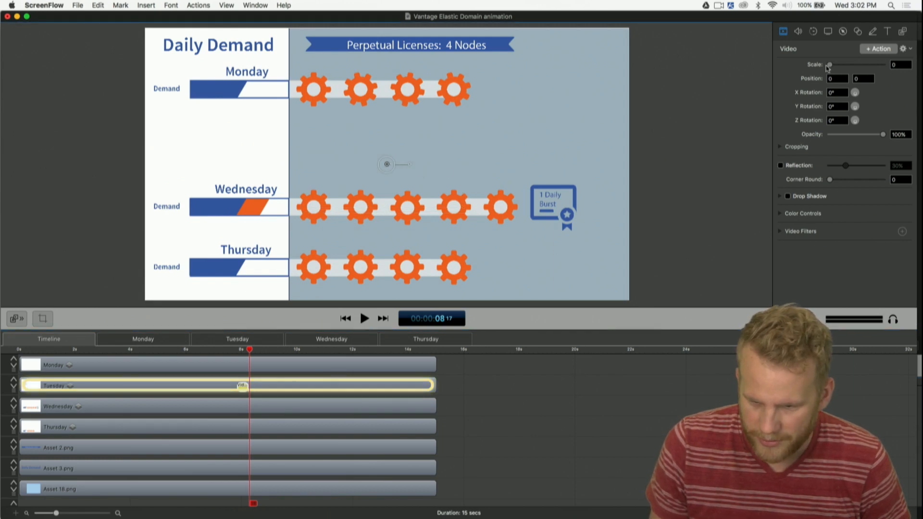
pyautogui.moveTo(829, 65); pyautogui.dragTo(836, 64)
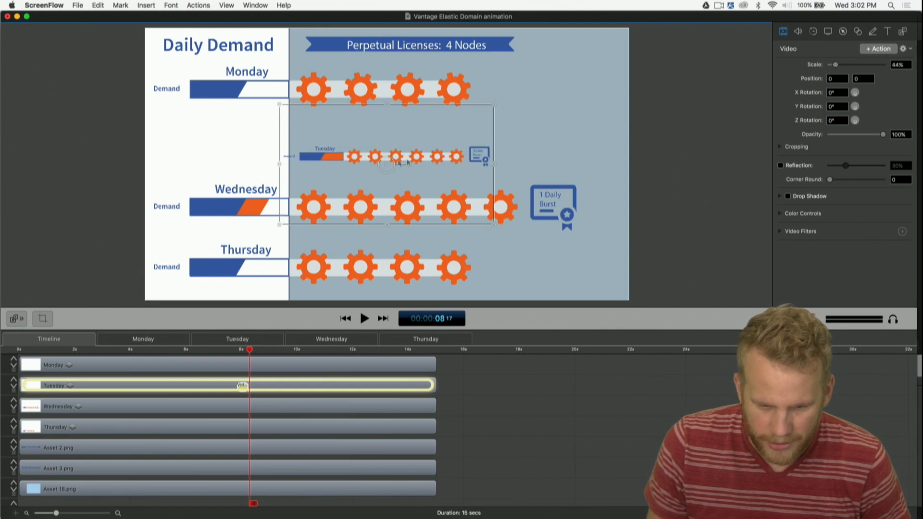
pyautogui.moveTo(393, 160); pyautogui.dragTo(555, 274)
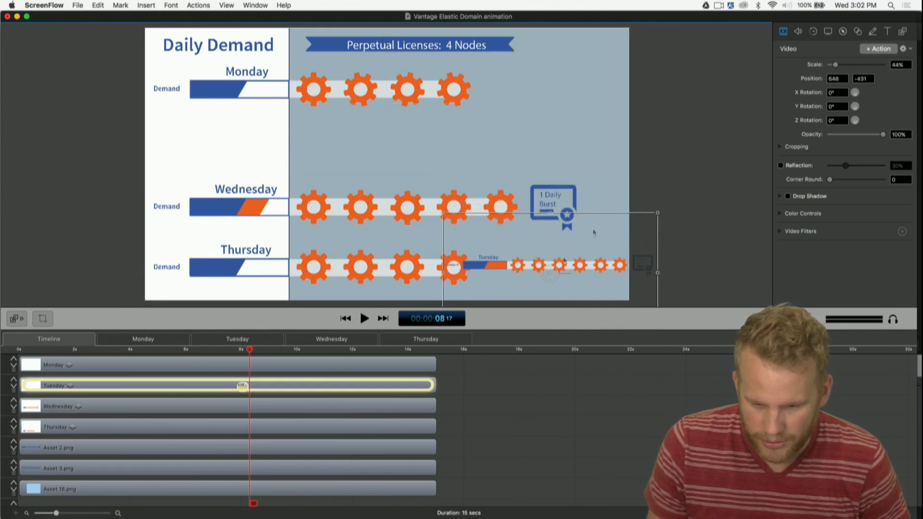
pyautogui.moveTo(836, 64); pyautogui.dragTo(828, 64)
pyautogui.click(523, 423)
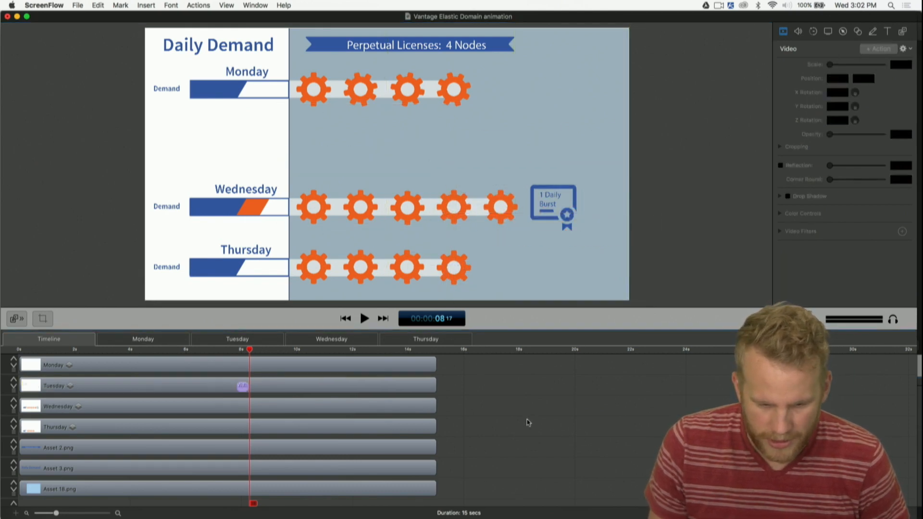
# Play the main timeline from just before the Tuesday clip's video action to preview the whole nested clip shrinking away.
pyautogui.click(235, 350)
pyautogui.press('space')
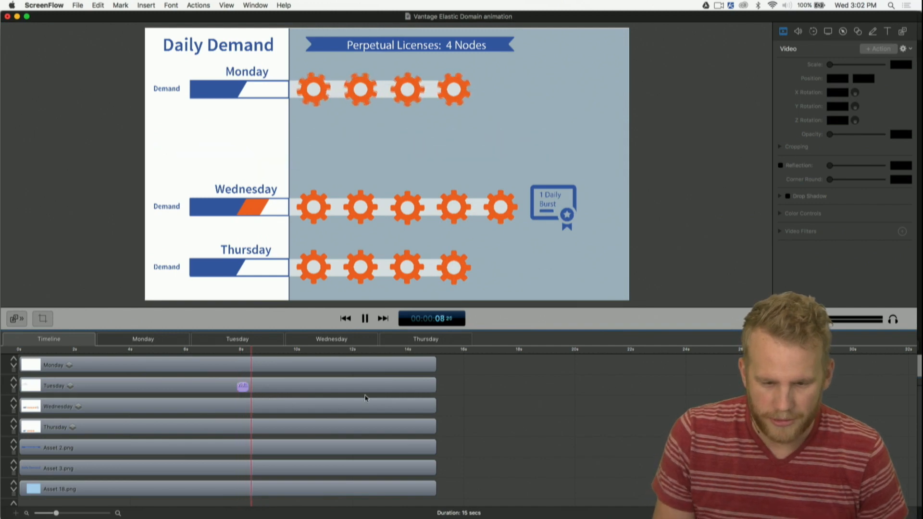
pyautogui.press('space')
pyautogui.click(229, 349)
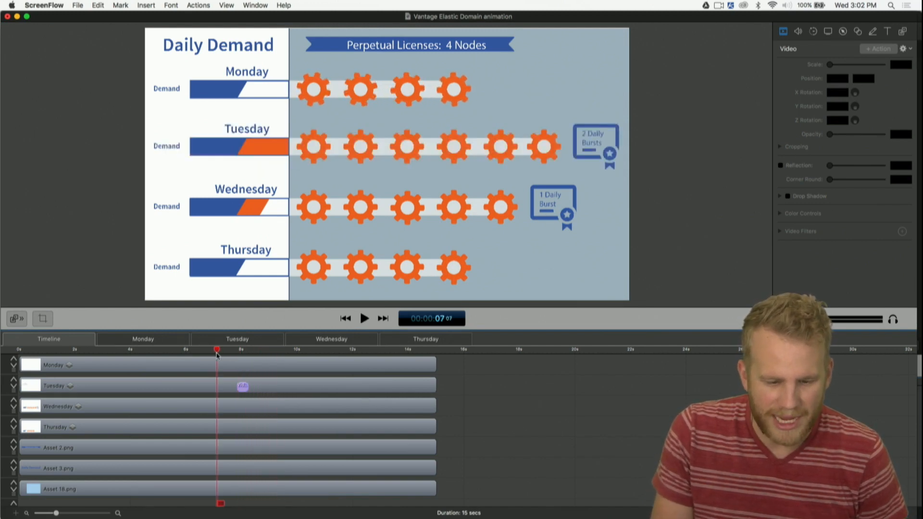
pyautogui.press('space')
pyautogui.press('space')
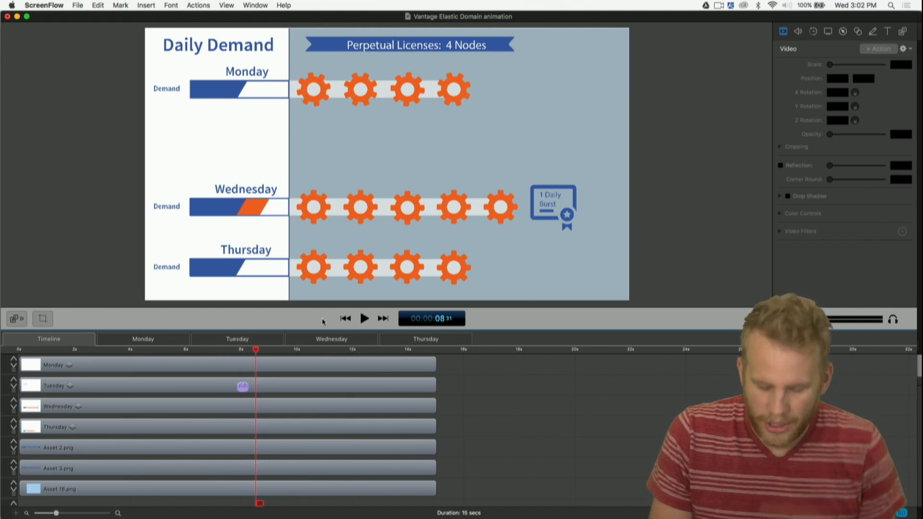
# Examine all the layers inside the Tuesday nested clip, from the gear images down to the title and demand bar images.
pyautogui.click(227, 338)
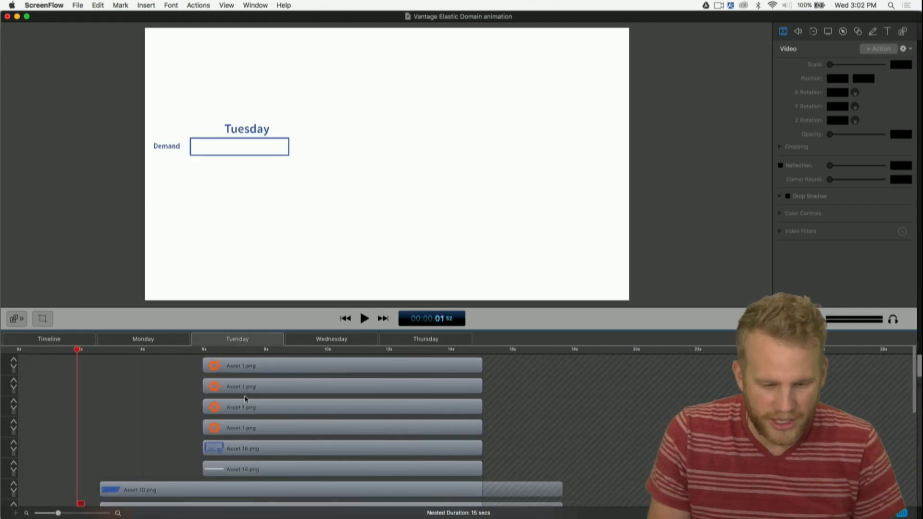
pyautogui.scroll(-3, 246, 382)
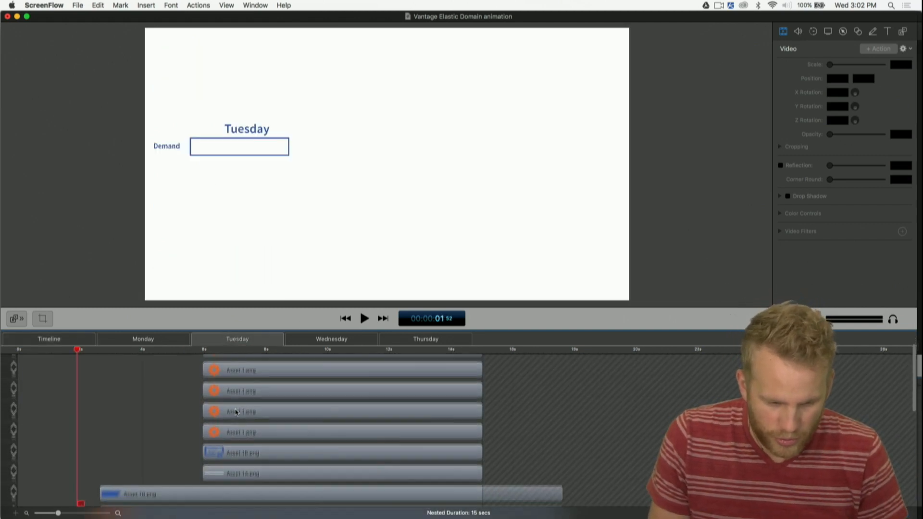
pyautogui.scroll(-3, 235, 411)
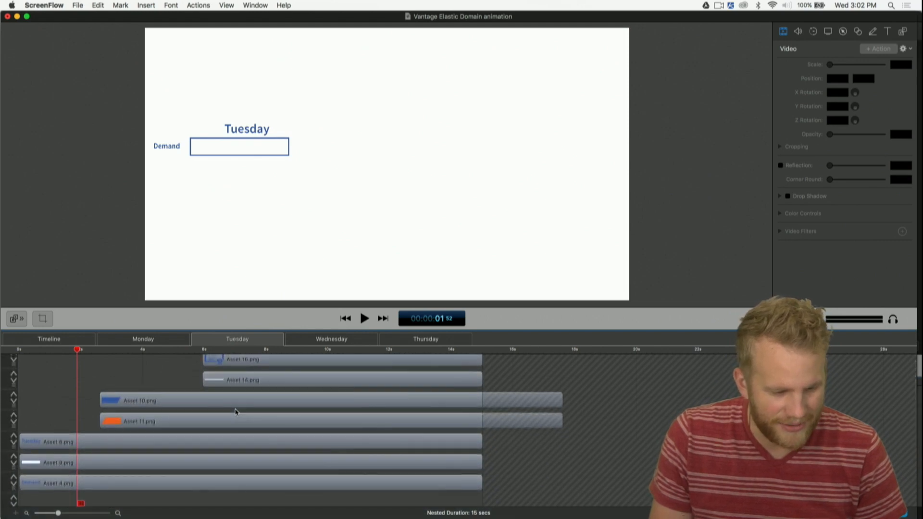
pyautogui.scroll(-5, 235, 412)
pyautogui.scroll(5, 236, 412)
pyautogui.scroll(-6, 236, 412)
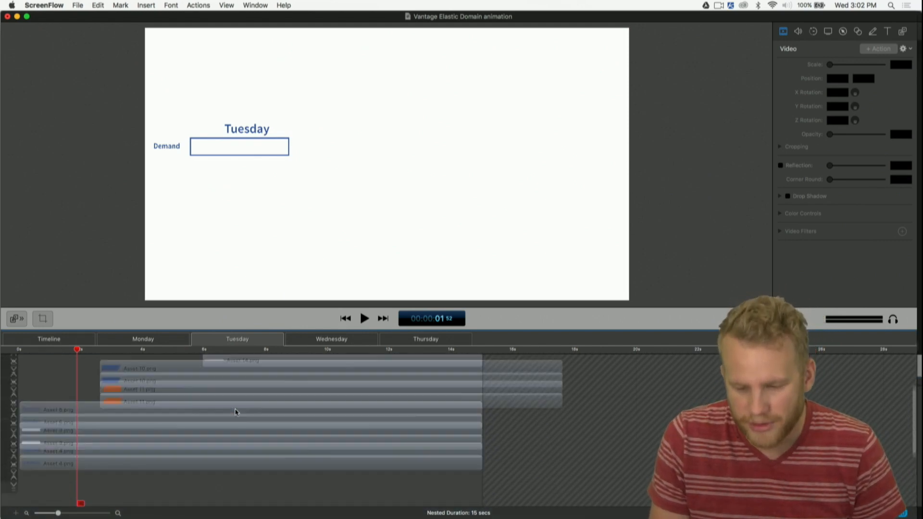
pyautogui.scroll(5, 236, 411)
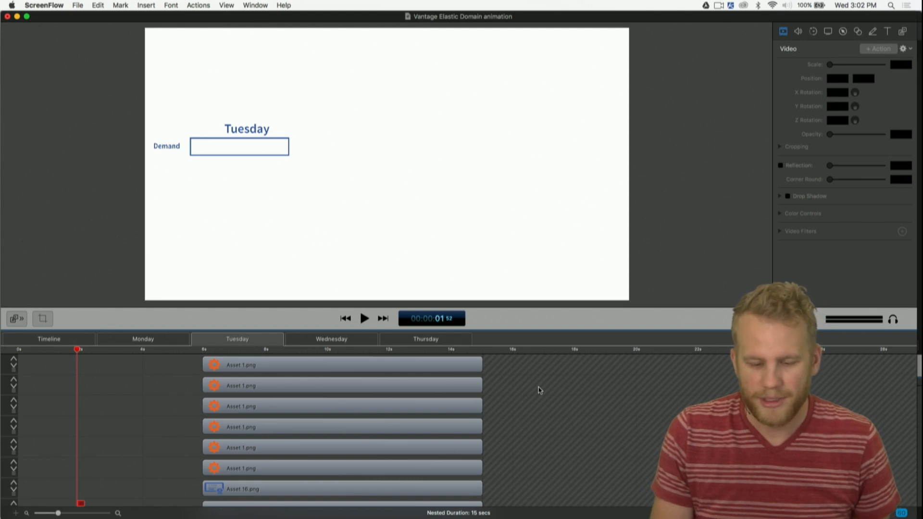
pyautogui.scroll(-5, 265, 462)
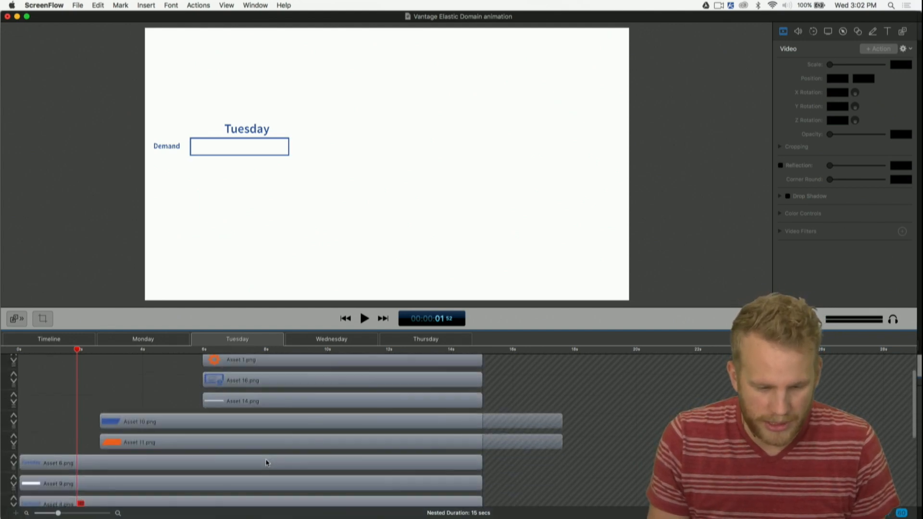
pyautogui.scroll(-3, 266, 463)
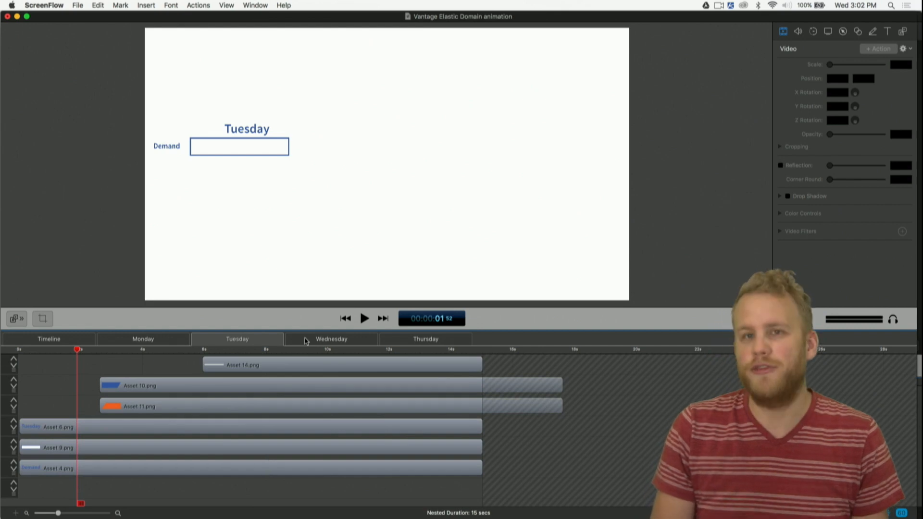
pyautogui.scroll(5, 289, 382)
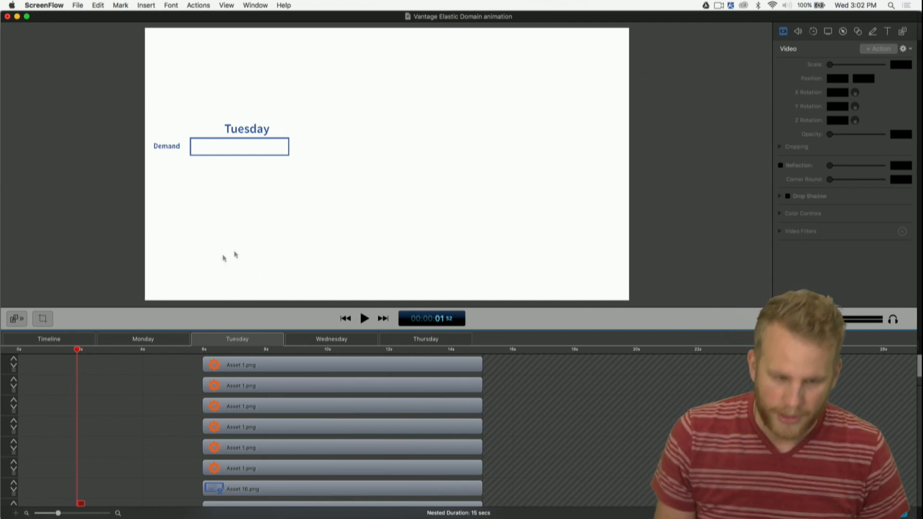
# Delete the video action from the Tuesday nested clip on the main timeline and deselect the clip.
pyautogui.click(60, 339)
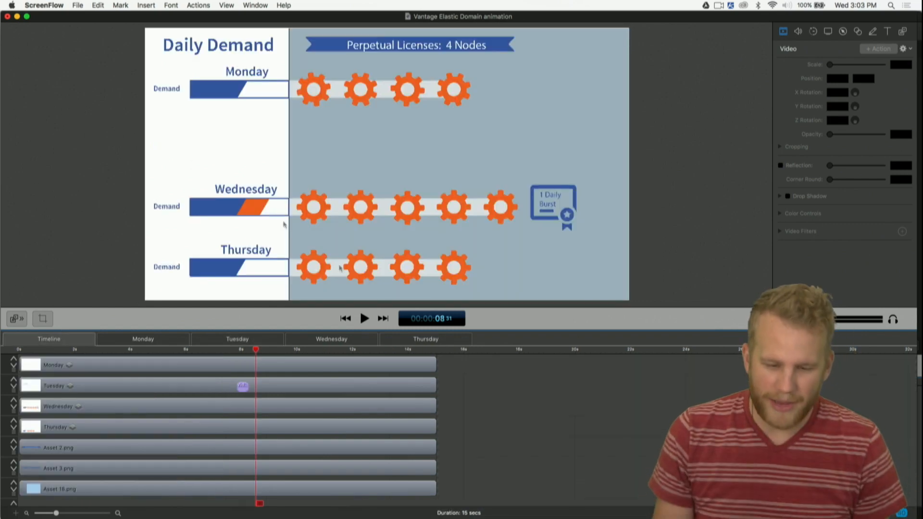
pyautogui.click(241, 391)
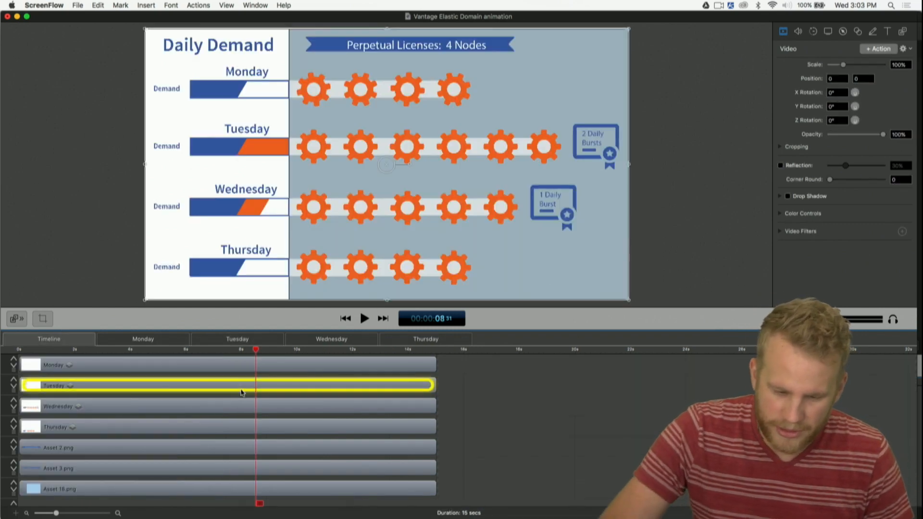
pyautogui.click(545, 406)
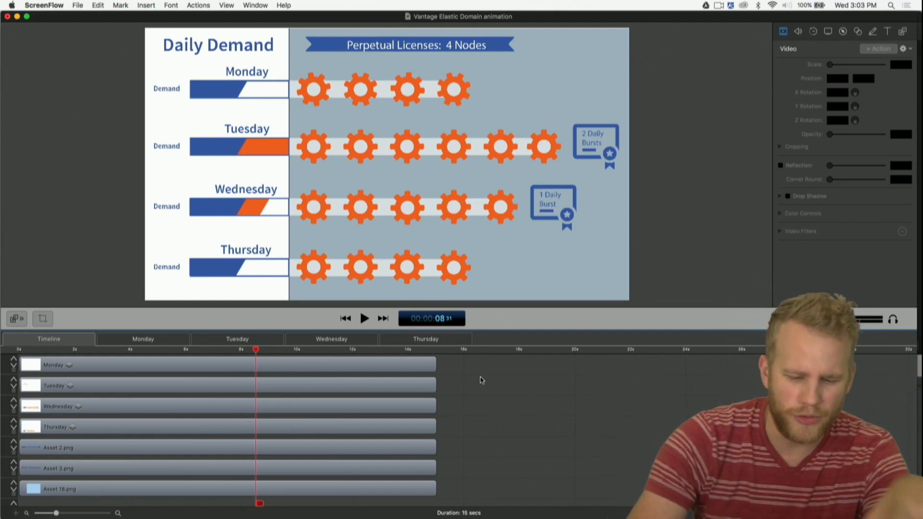
# Open the Wednesday nested clip's contents.
pyautogui.click(335, 339)
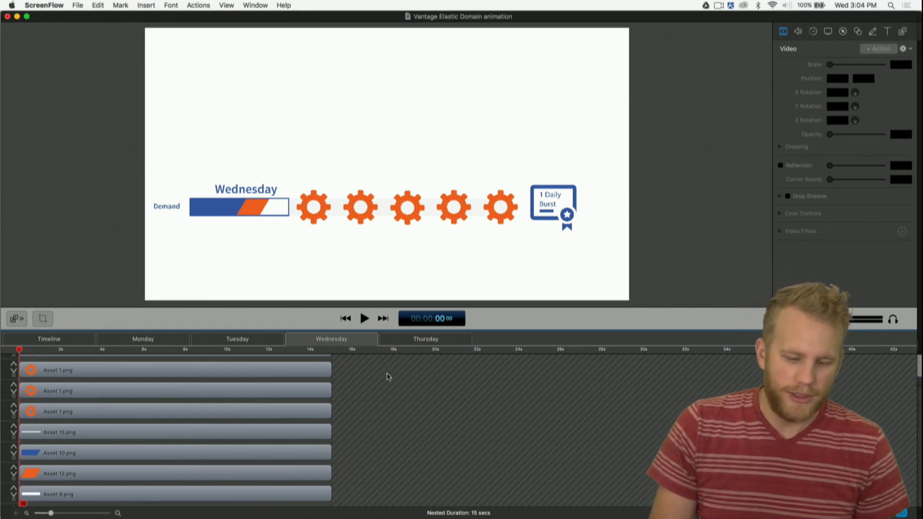
# Minimise both open ScreenFlow project windows, including the Vantage Elastic Domain animation, to clear the desktop.
pyautogui.scroll(5, 388, 376)
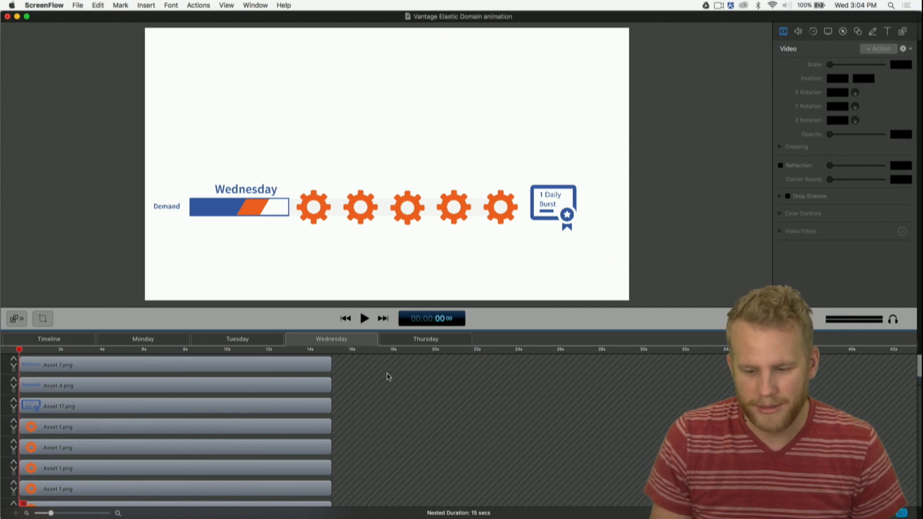
pyautogui.hotkey('ctrl', 'Up')
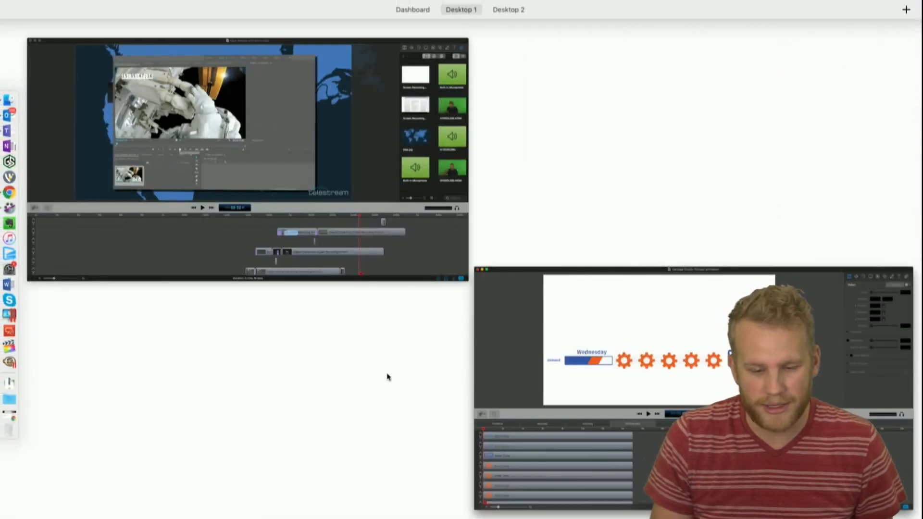
pyautogui.hotkey('ctrl', 'Up')
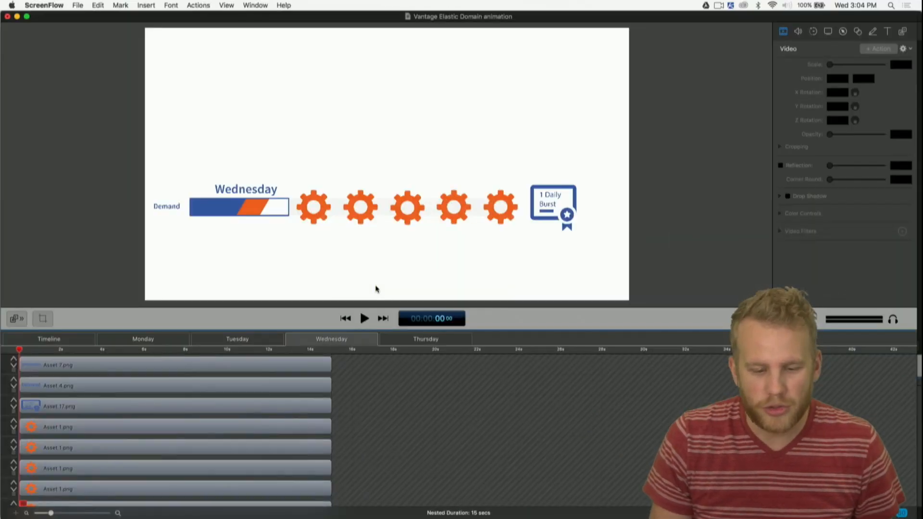
pyautogui.click(17, 17)
pyautogui.click(16, 17)
# Switch to Google Chrome and read the latest viewer comments in the live chat of the Working with Nested Clips stream.
pyautogui.moveTo(1, 214)
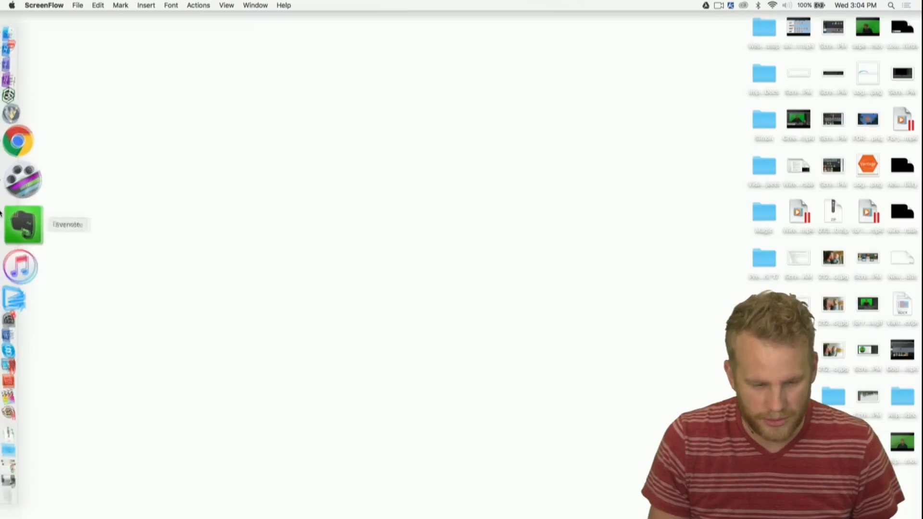
pyautogui.click(29, 187)
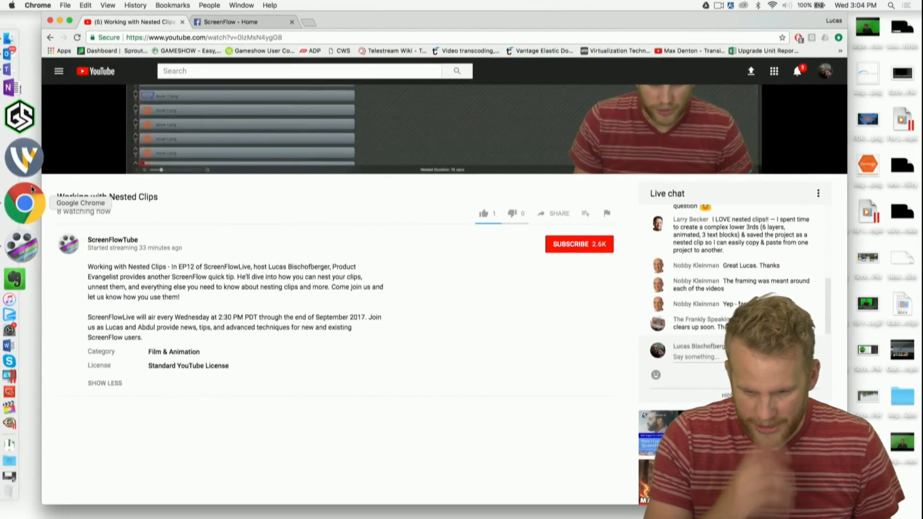
pyautogui.scroll(-1, 709, 310)
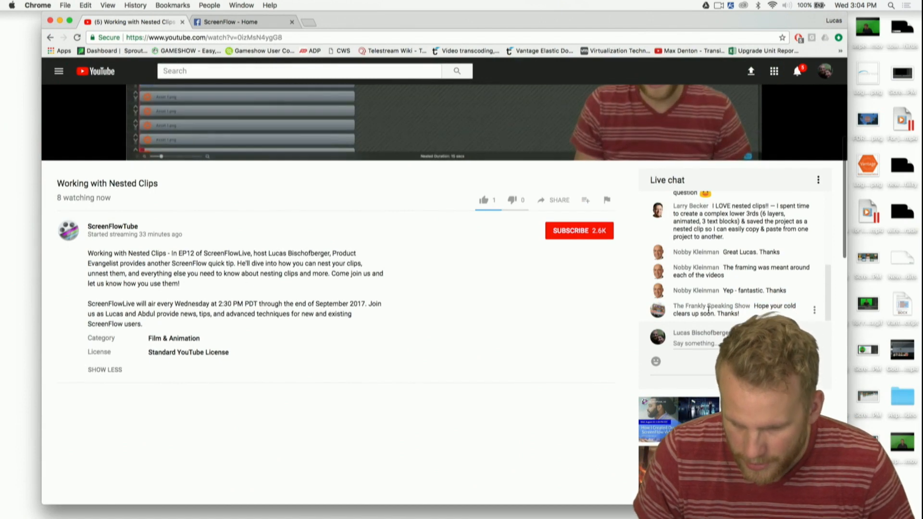
pyautogui.scroll(1, 590, 328)
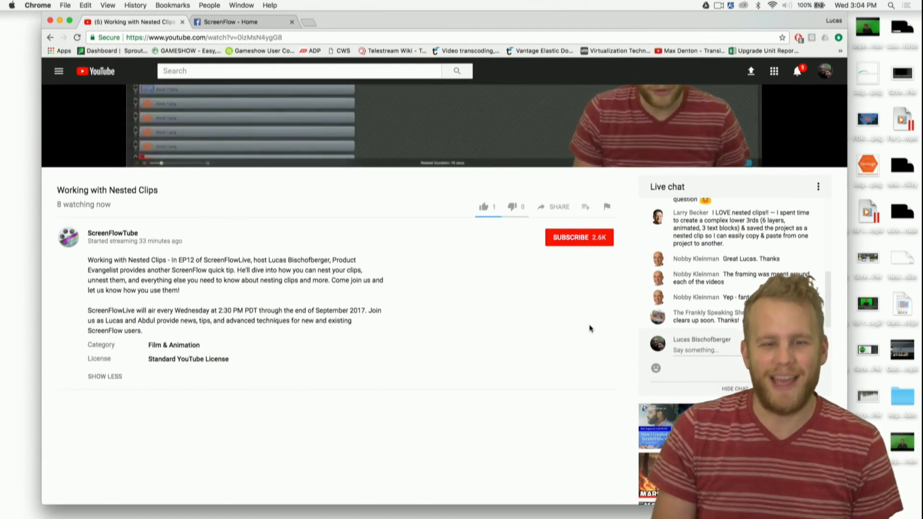
pyautogui.scroll(-1, 749, 298)
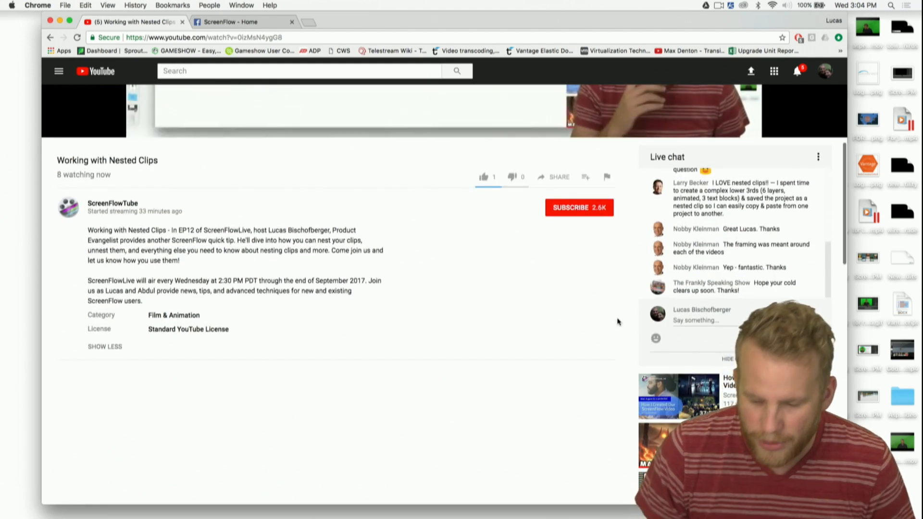
pyautogui.scroll(1, 618, 321)
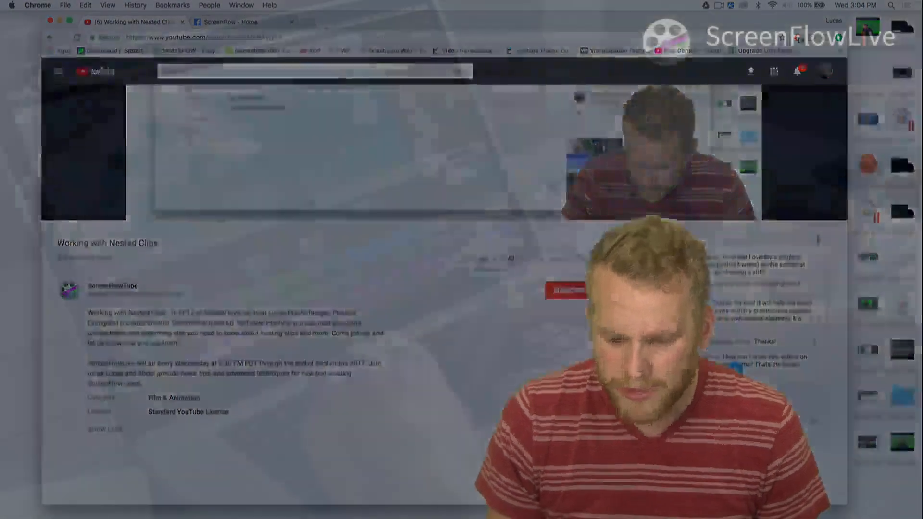